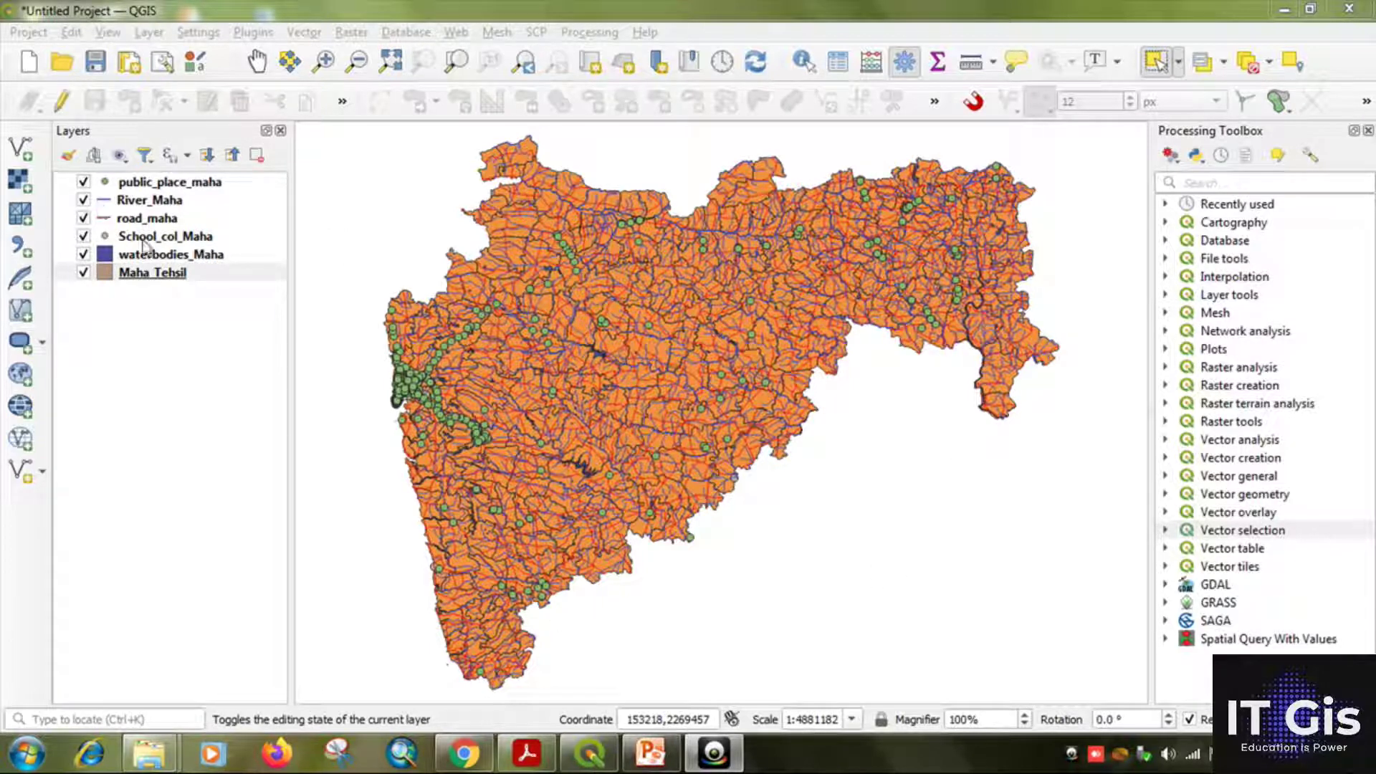
Hide the public_place_maha, River_Maha, road_maha, School_col_Maha and waterbodies_Maha layers so that only Maha_Tehsil is displayed
left_click(84, 182)
left_click(83, 200)
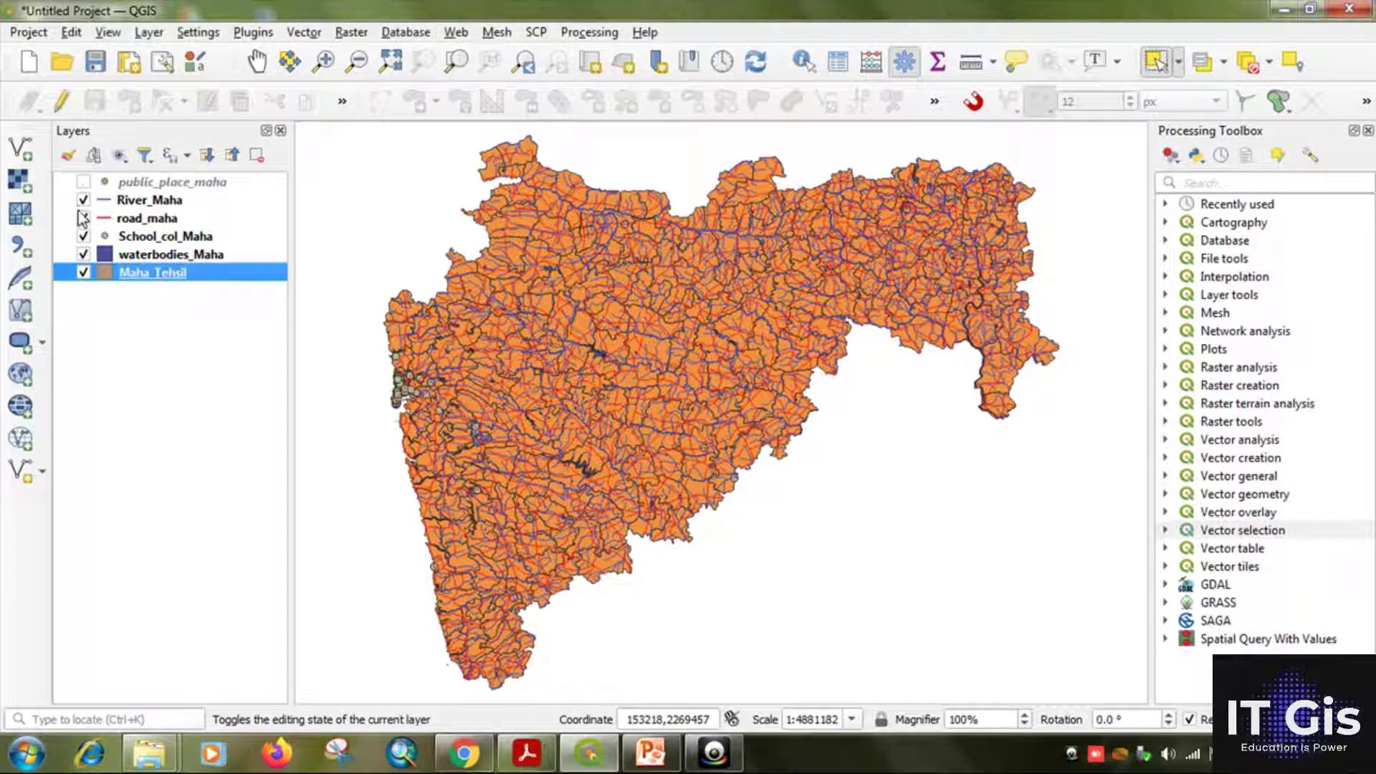
left_click(84, 218)
left_click(84, 236)
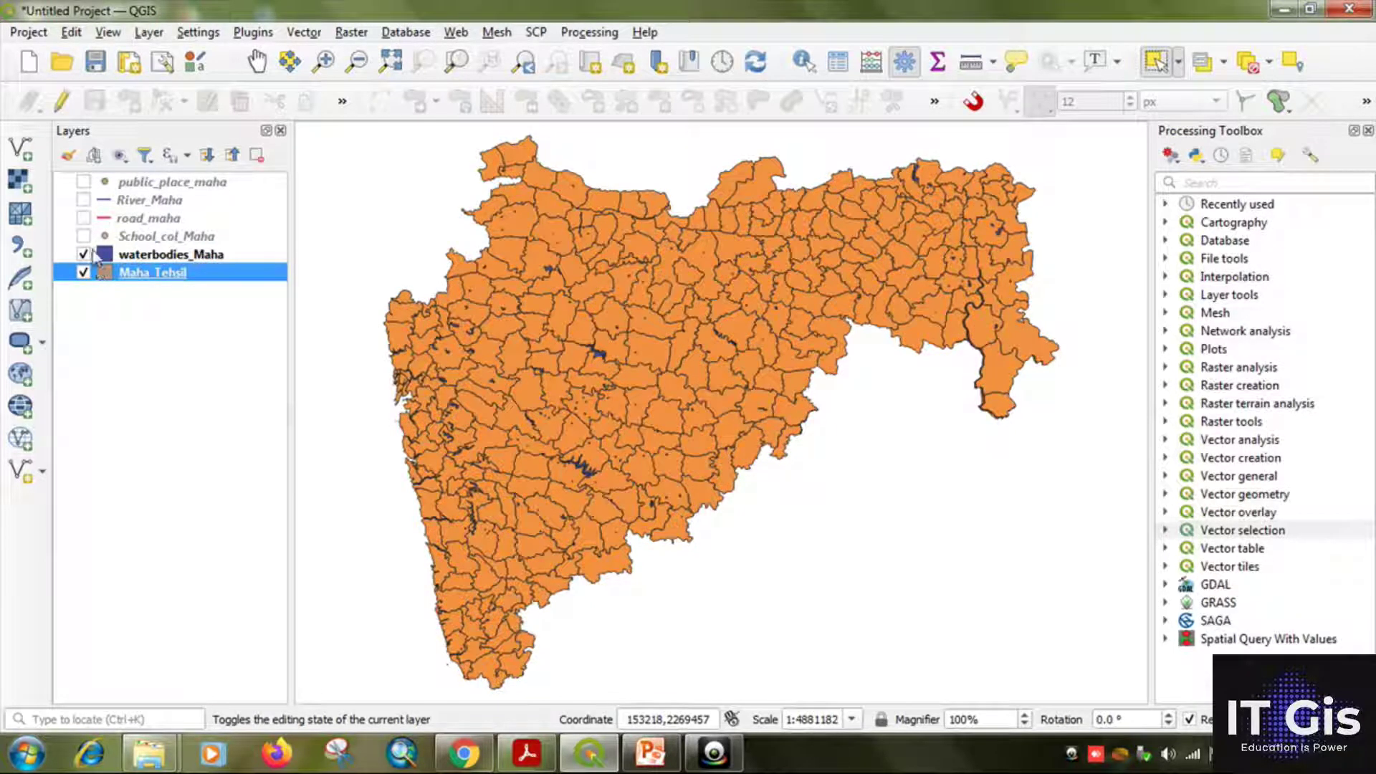
left_click(84, 253)
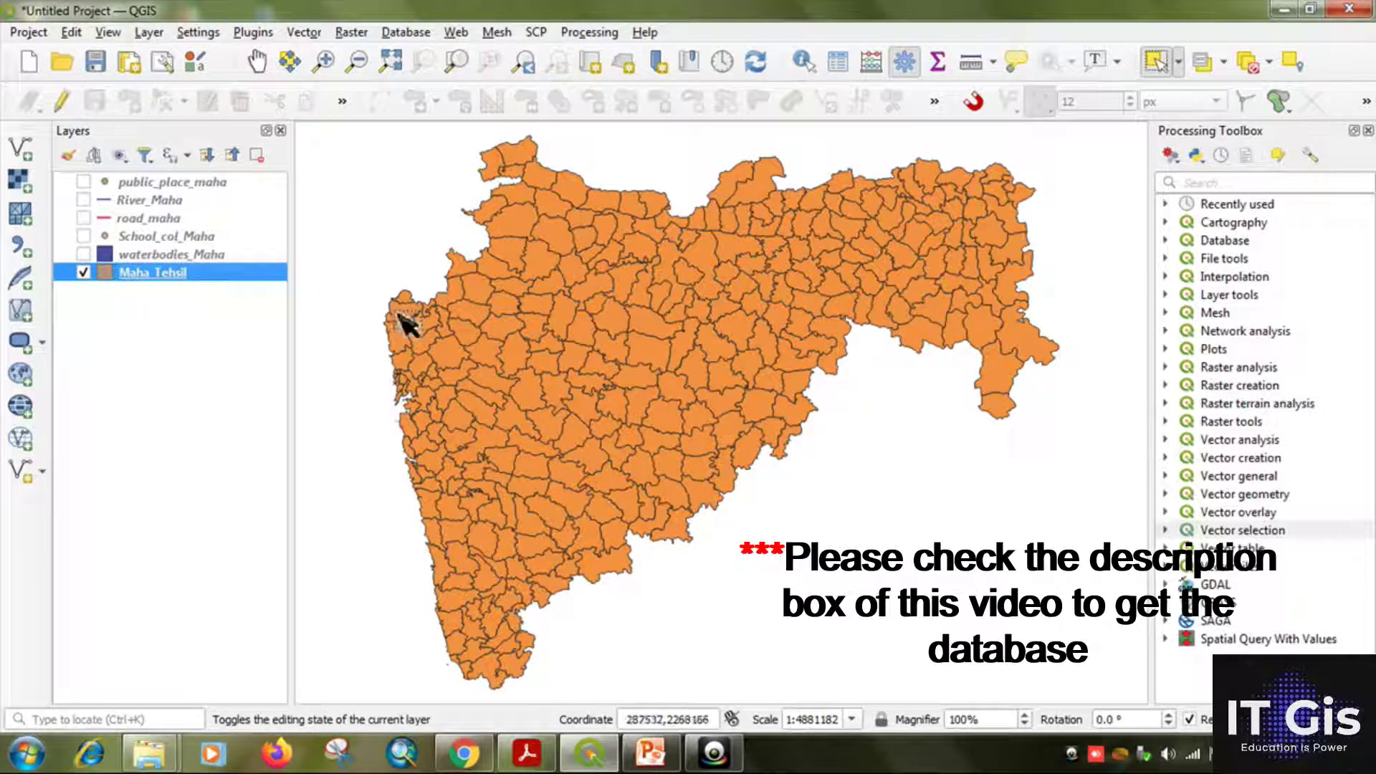
Show the waterbodies_Maha, School_col_Maha, road_maha, River_Maha and public_place_maha layers again, one after another
left_click(84, 255)
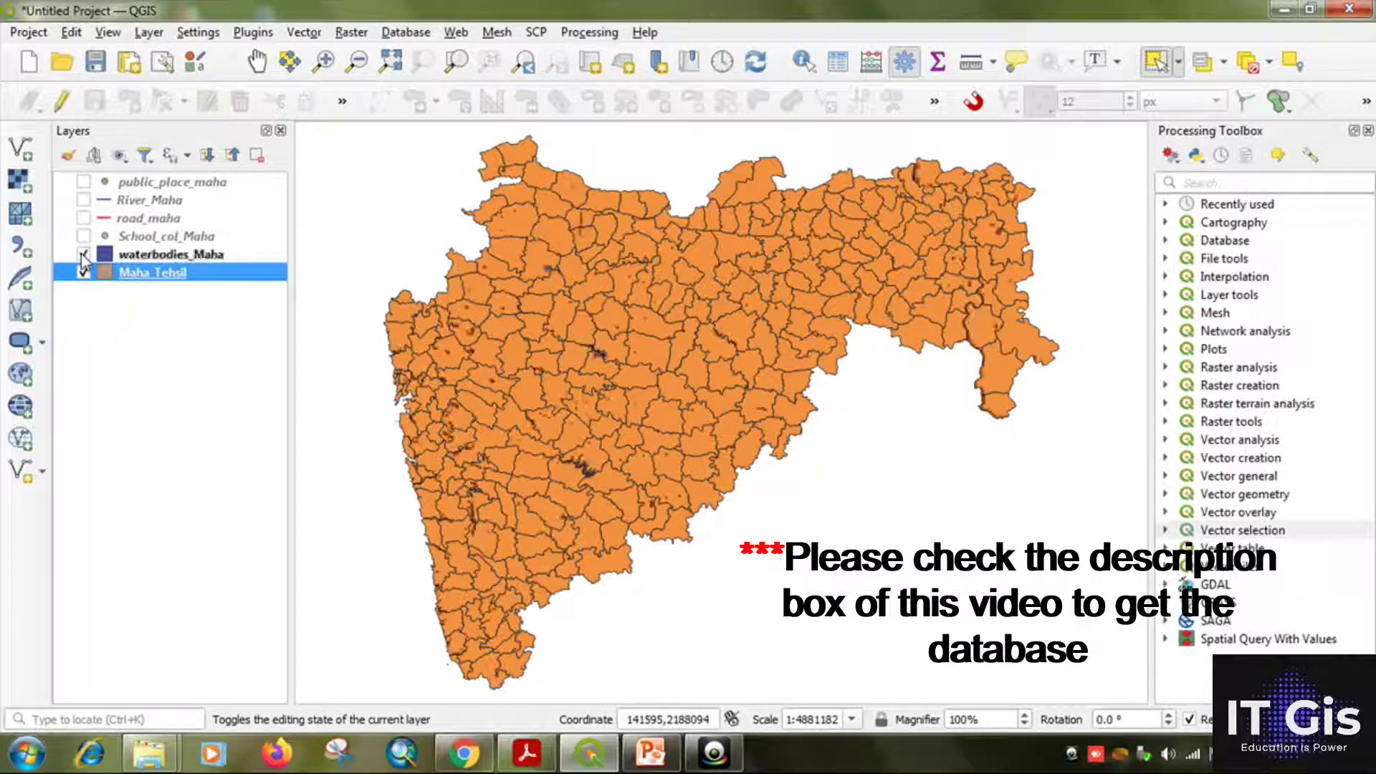
left_click(84, 236)
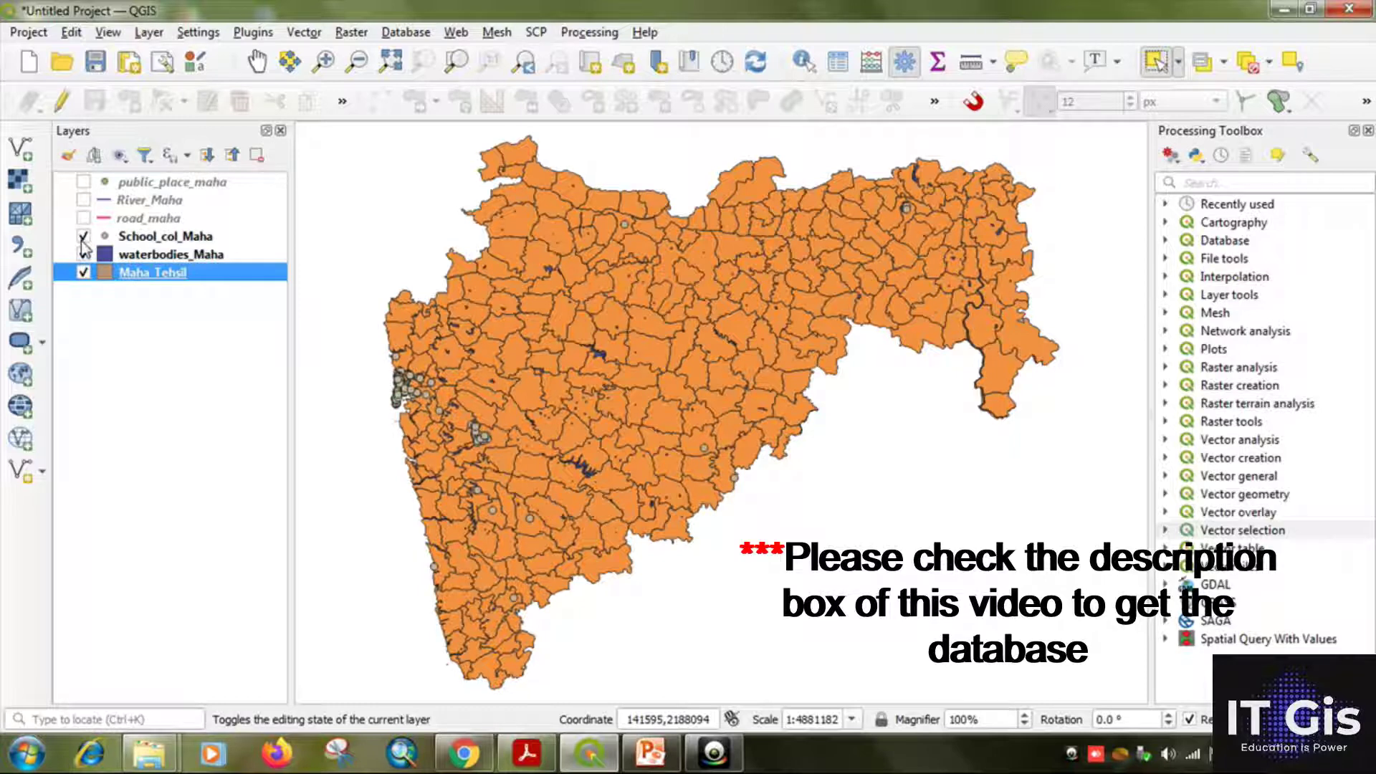
left_click(83, 219)
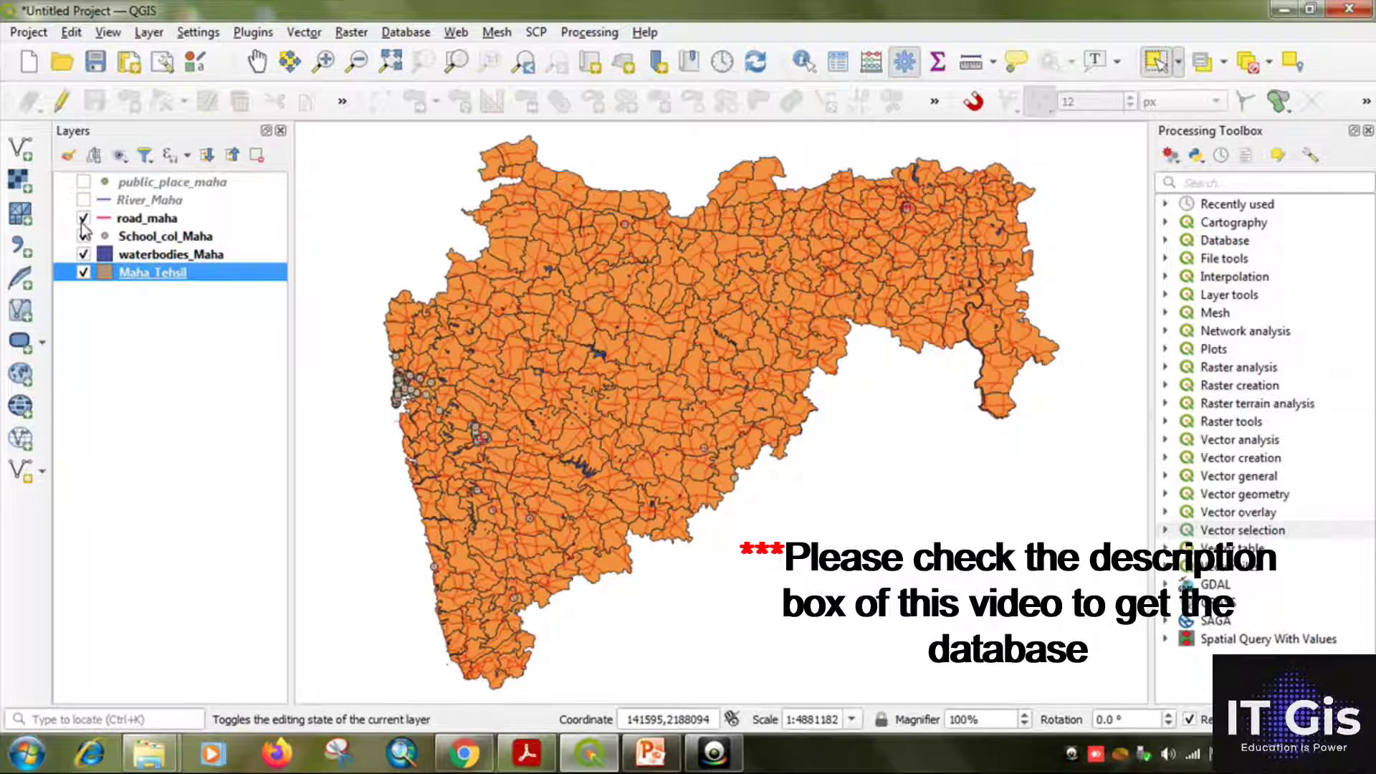
left_click(84, 201)
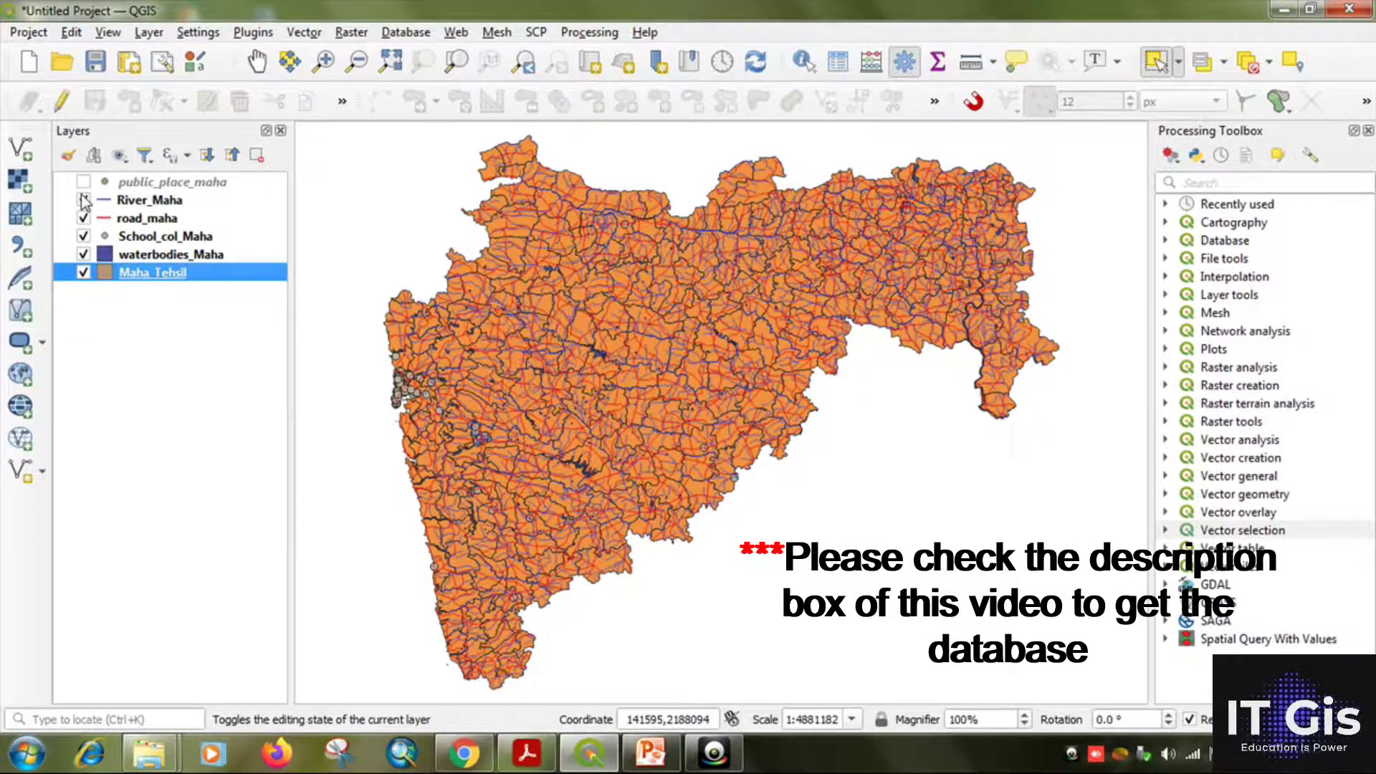
left_click(84, 184)
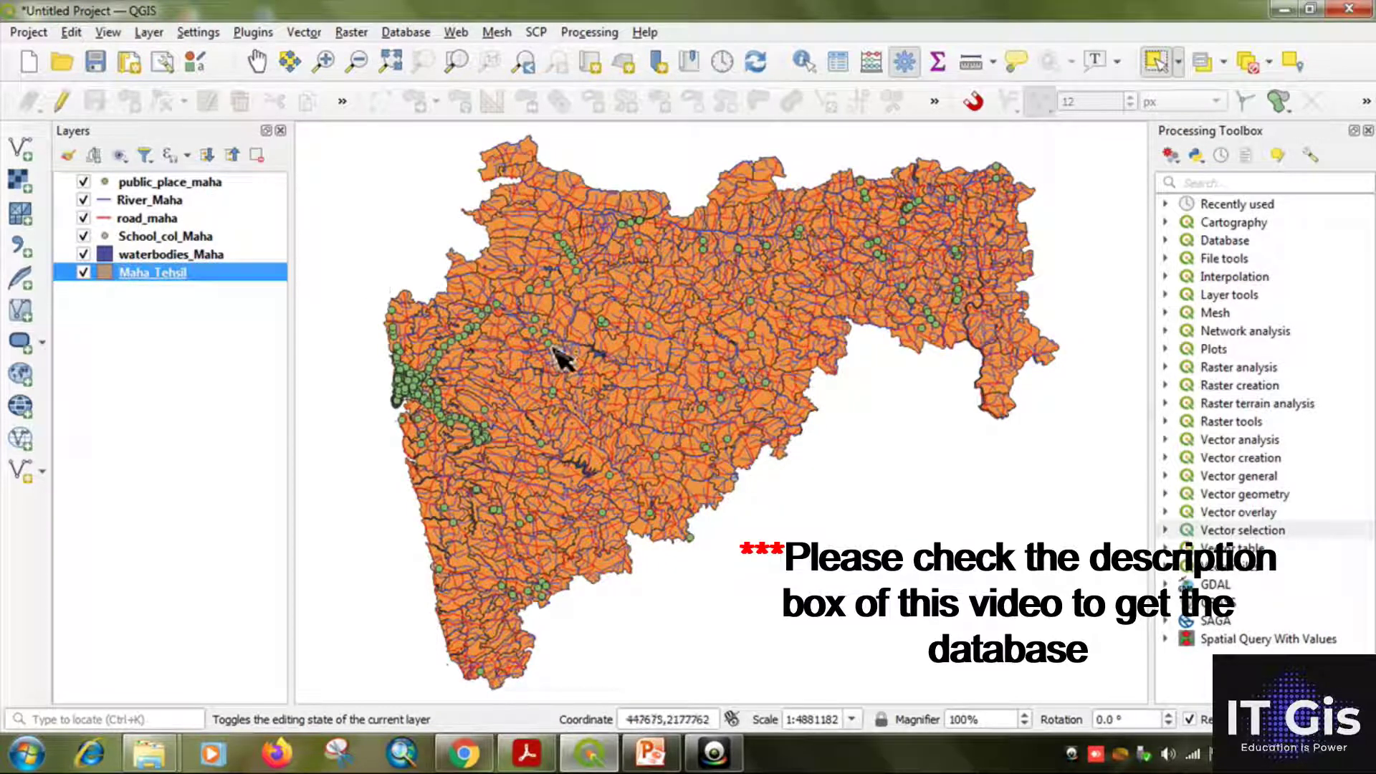
Switch to PowerPoint and read through the five spatial queries on the slide
left_click(651, 753)
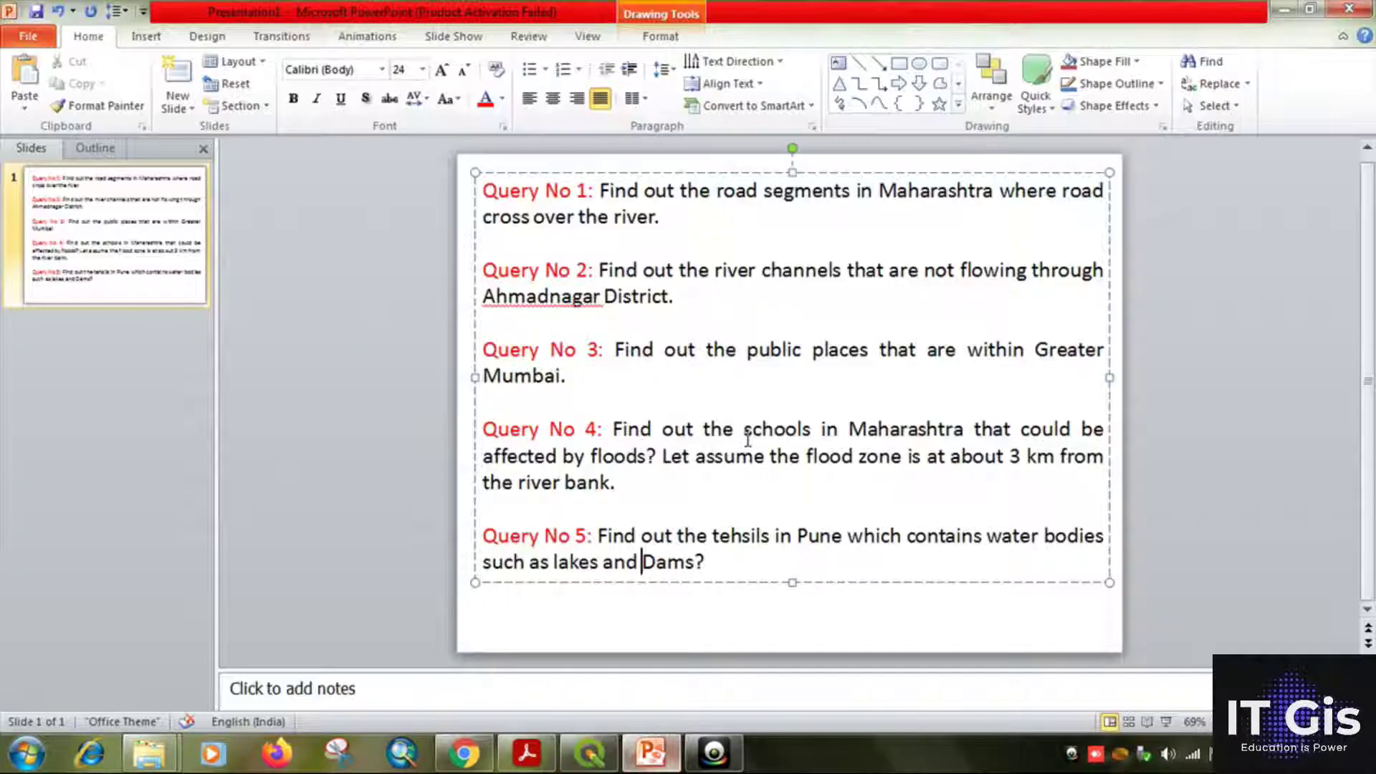
triple_click(595, 204)
left_click(700, 220)
left_click_drag(660, 360, 615, 351)
left_click_drag(550, 430, 663, 430)
left_click_drag(597, 536, 677, 536)
left_click(711, 556)
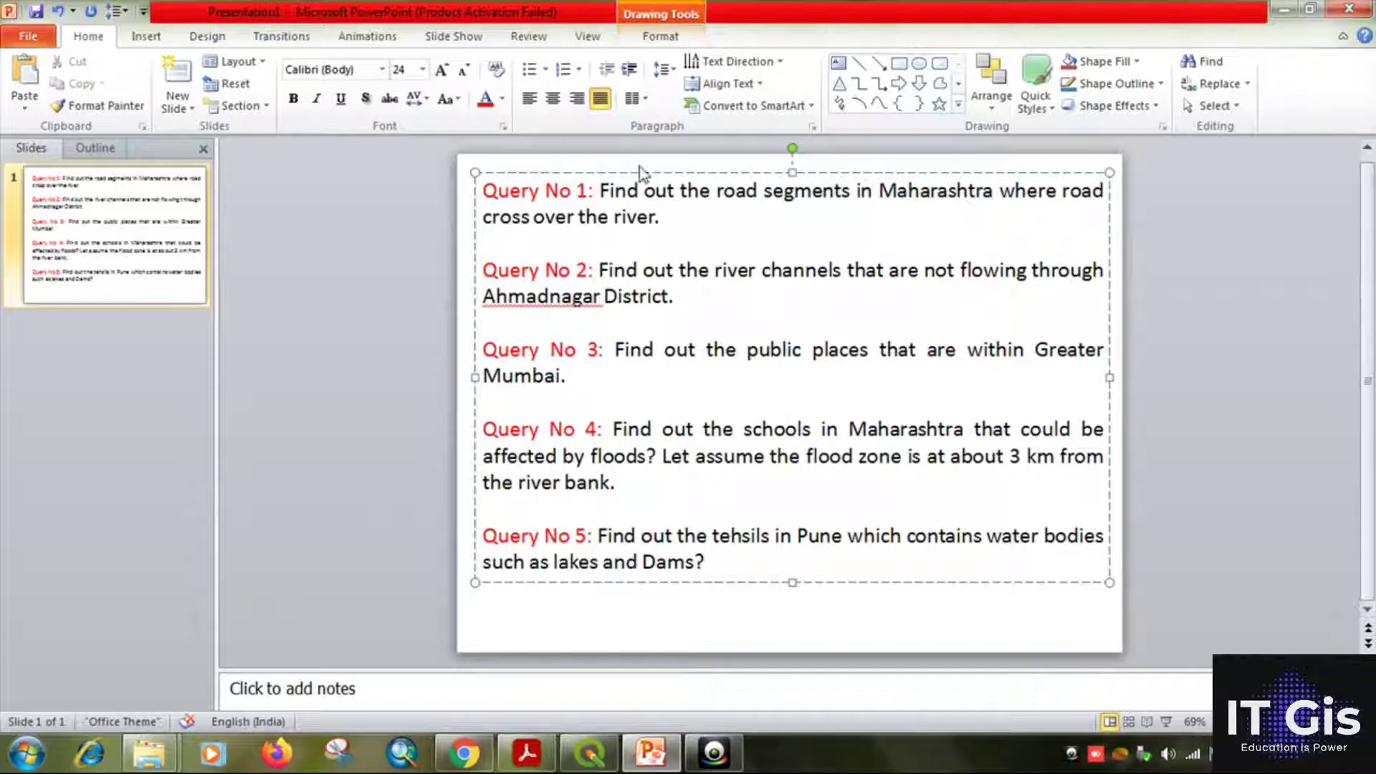
Highlight and read the text of Query No 1 about road segments crossing over the river
left_click_drag(641, 193, 483, 192)
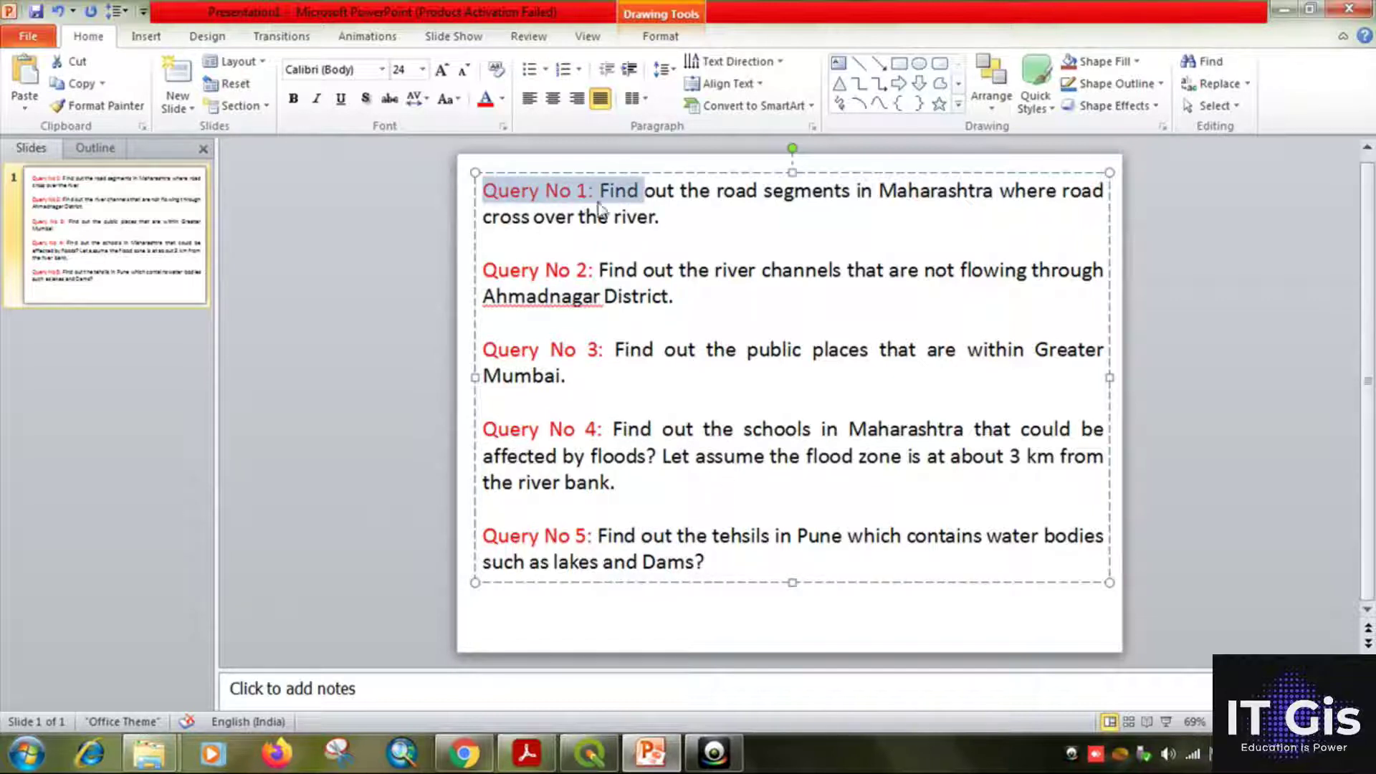
left_click(654, 190)
left_click_drag(597, 192, 1088, 201)
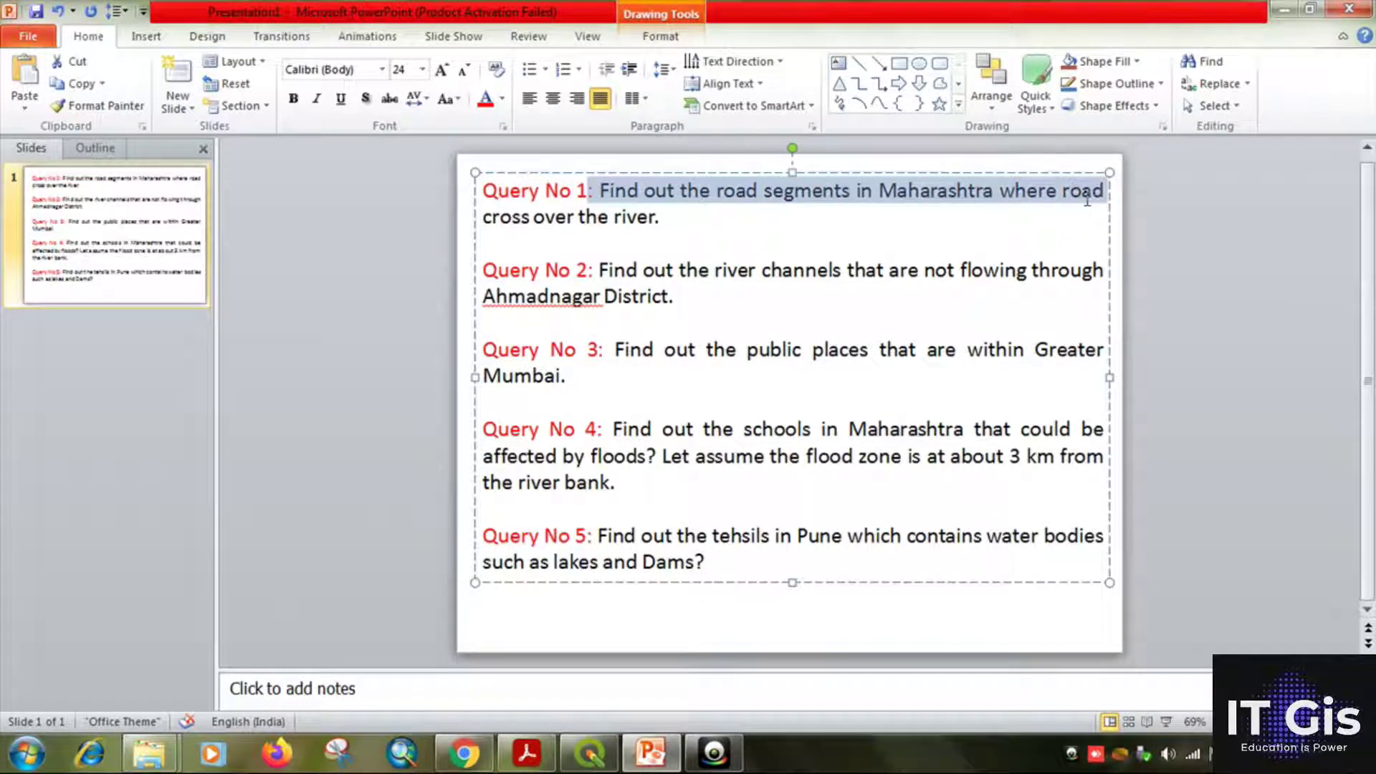
left_click_drag(569, 225, 665, 223)
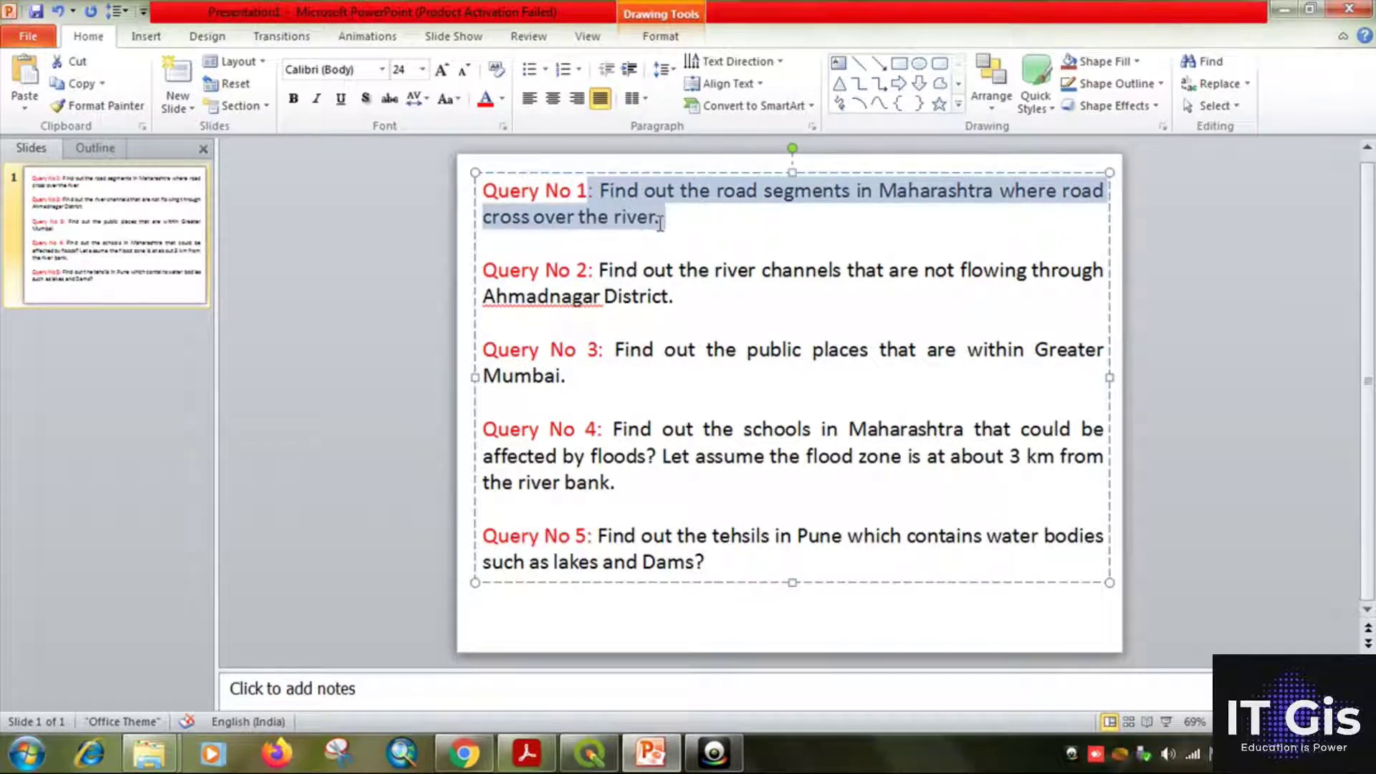
Switch to QGIS, hide public_place_maha, School_col_Maha, waterbodies_Maha and Maha_Tehsil, and make road_maha the active layer
left_click(573, 762)
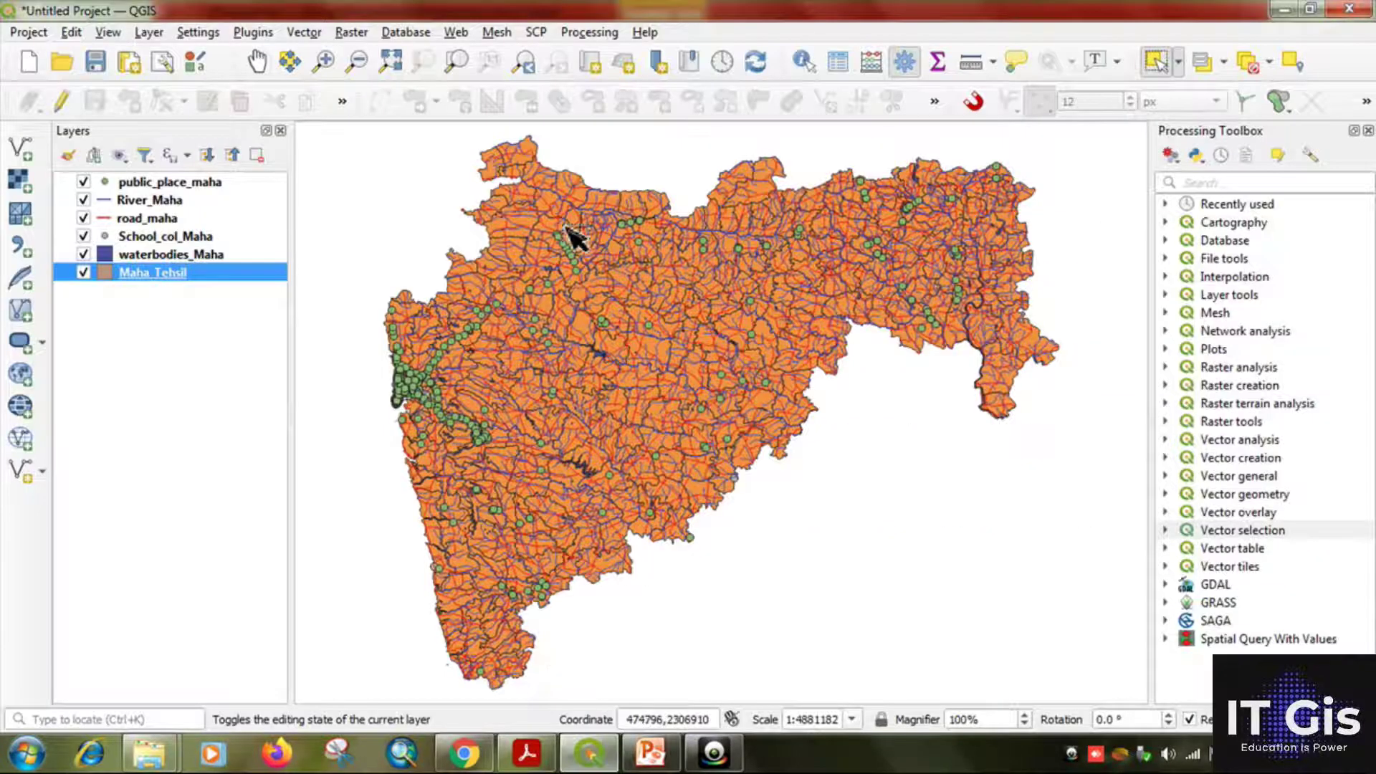
left_click(83, 184)
left_click(84, 237)
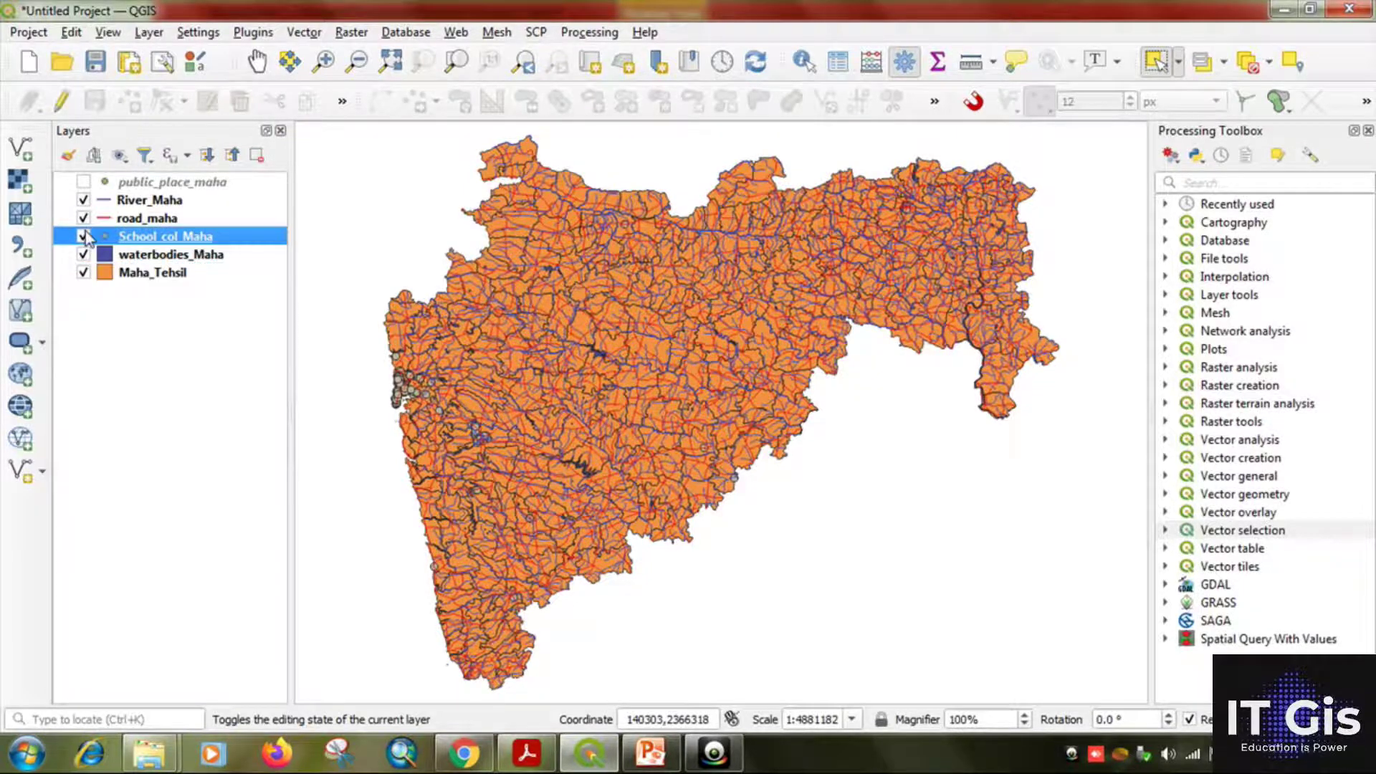
left_click(83, 255)
left_click(84, 273)
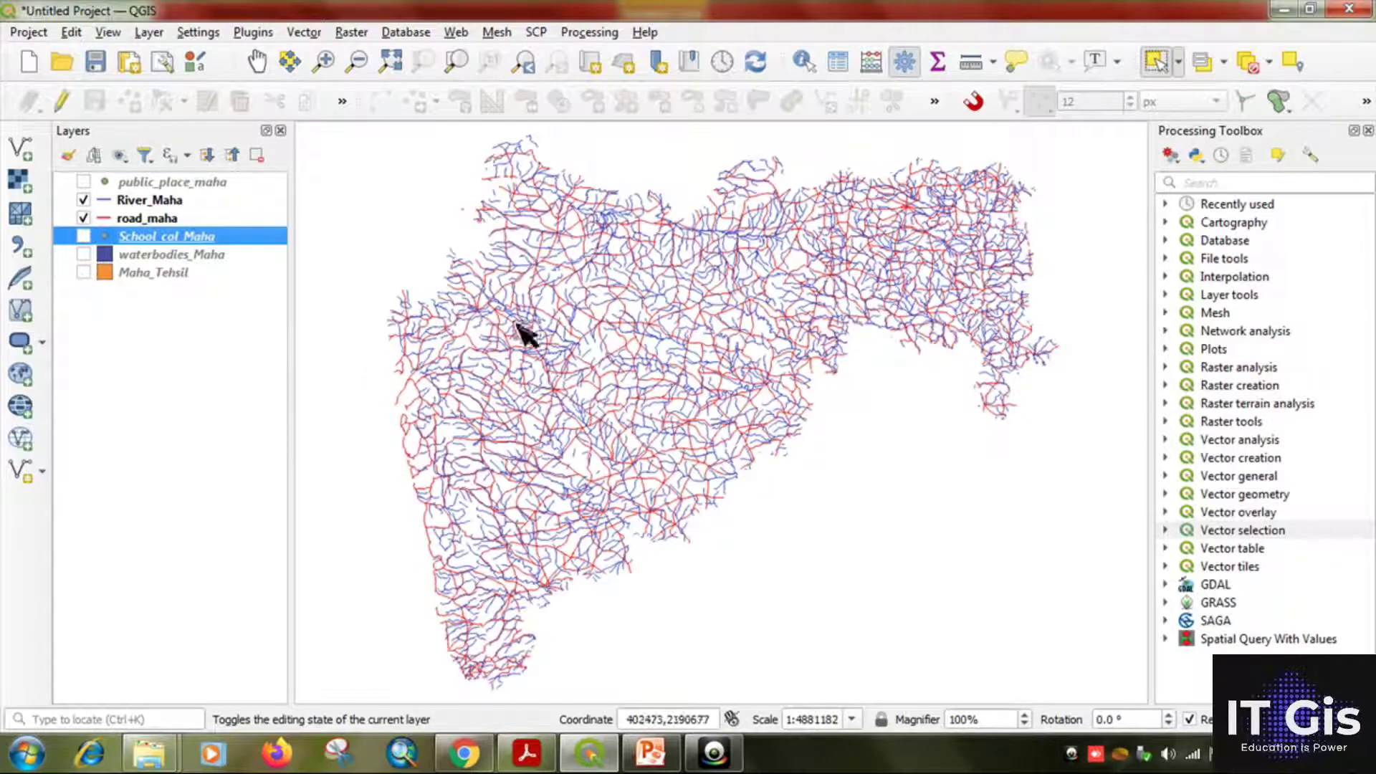
left_click(114, 209)
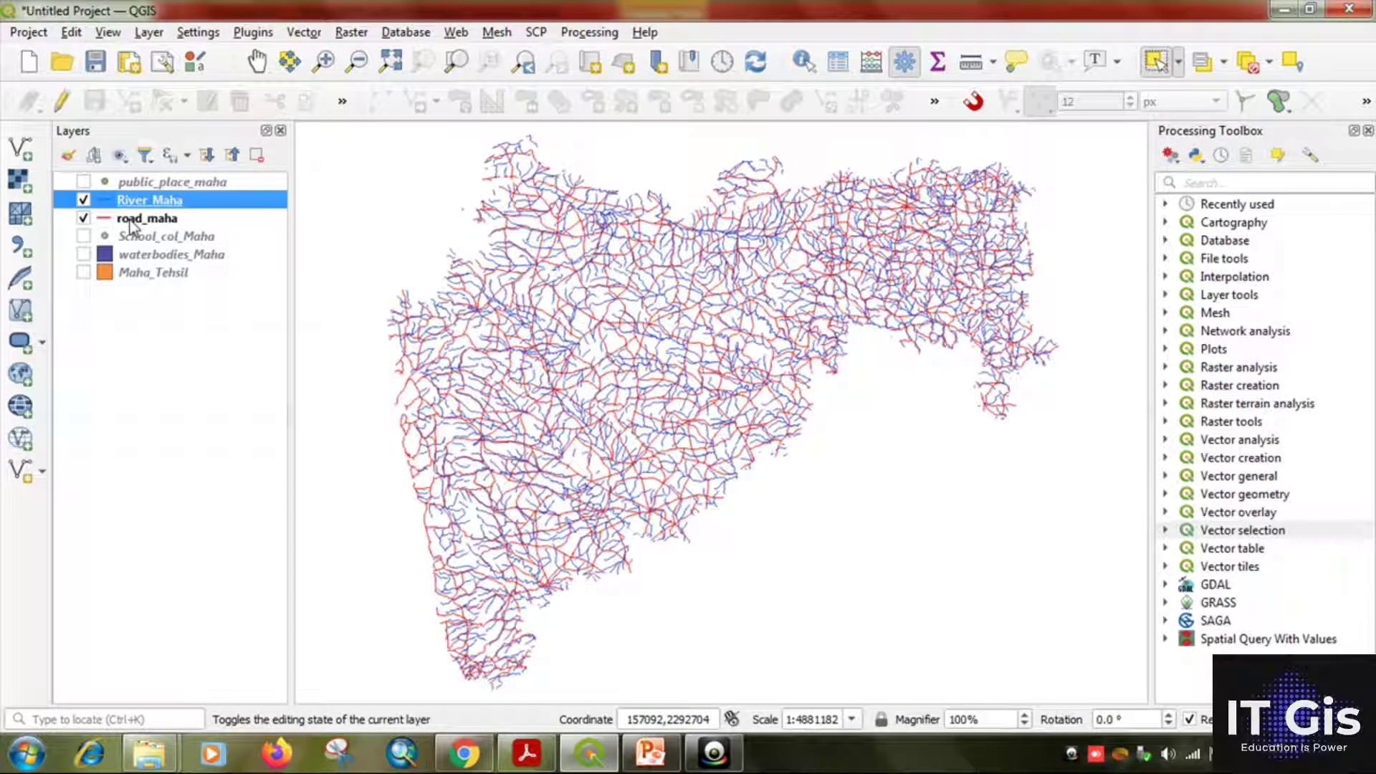
left_click(132, 222)
Examine close up where the road_maha lines cross the River_Maha lines
scroll(666, 304, "up", 2)
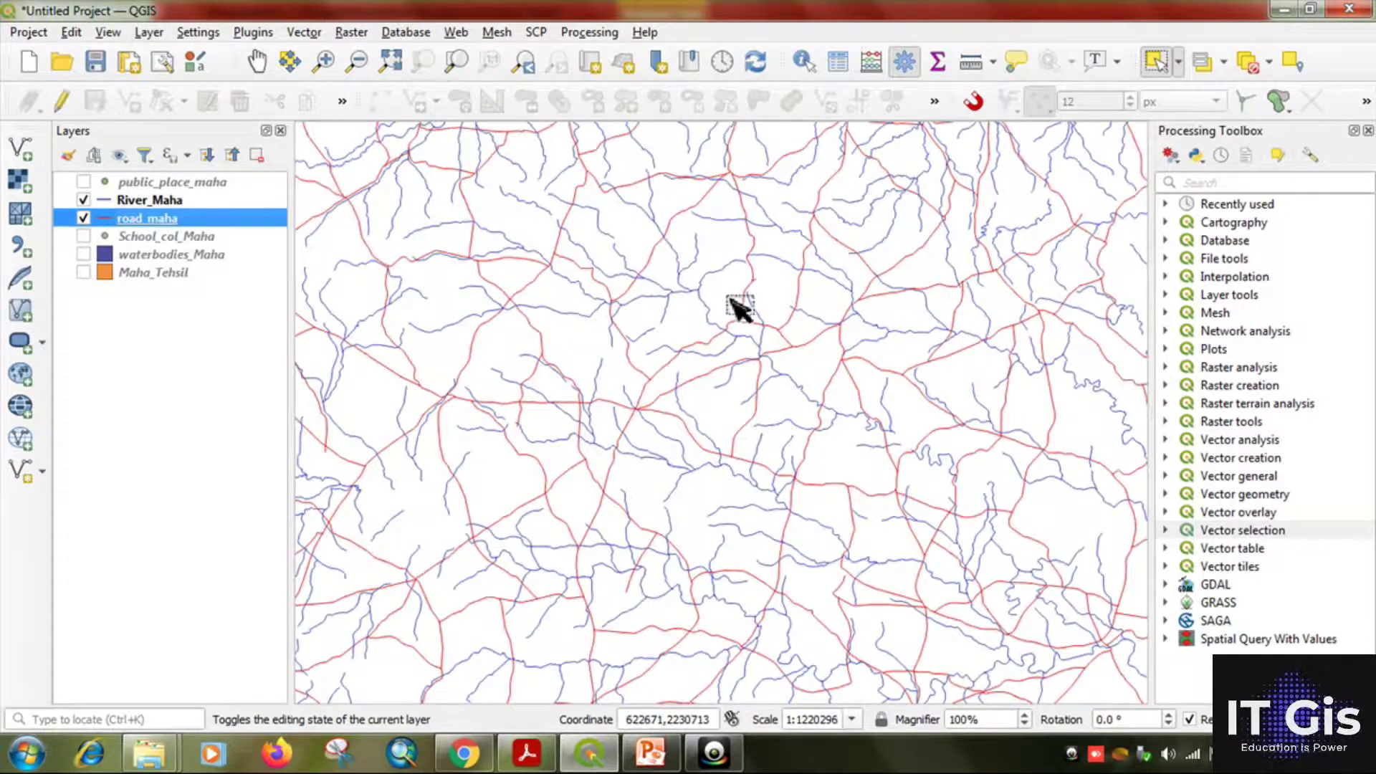
scroll(738, 308, "up", 1)
left_click_drag(881, 437, 788, 337)
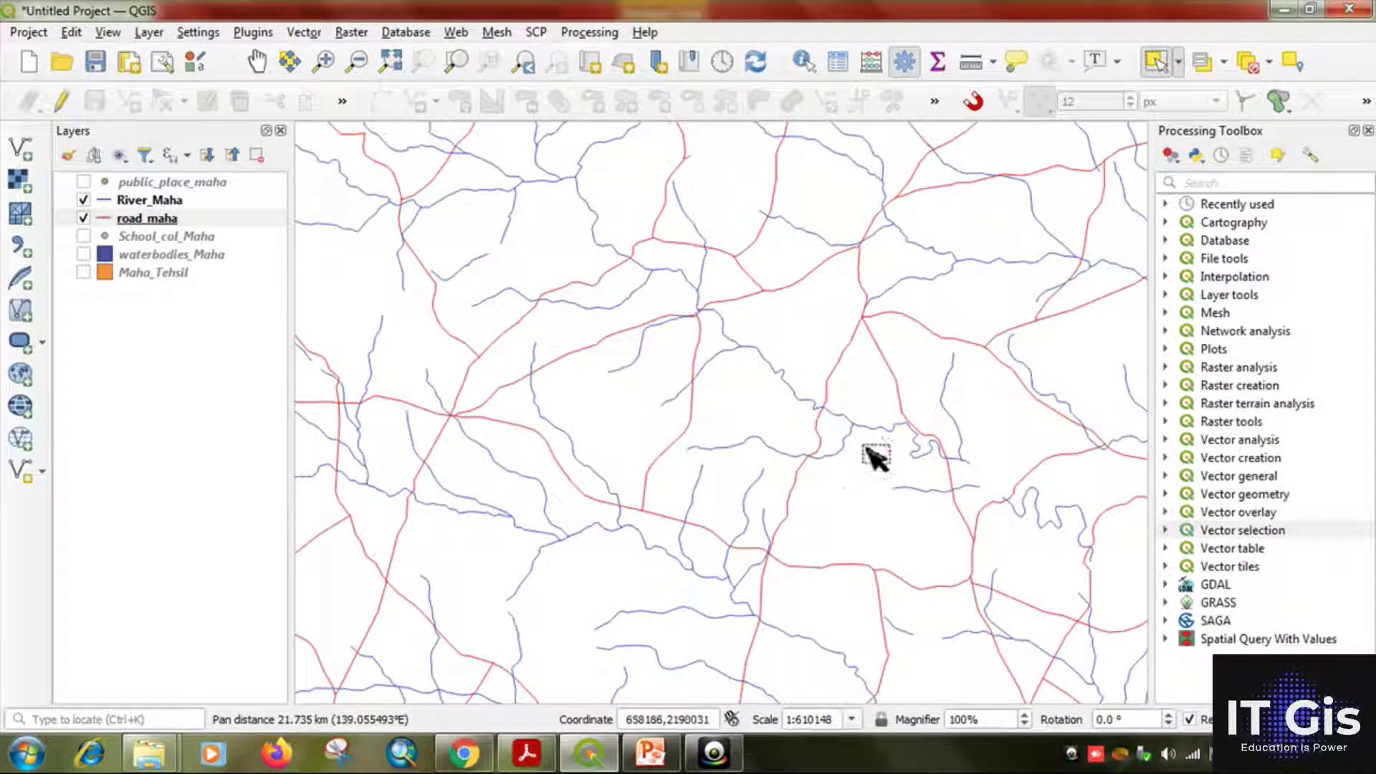
left_click_drag(687, 247, 691, 384)
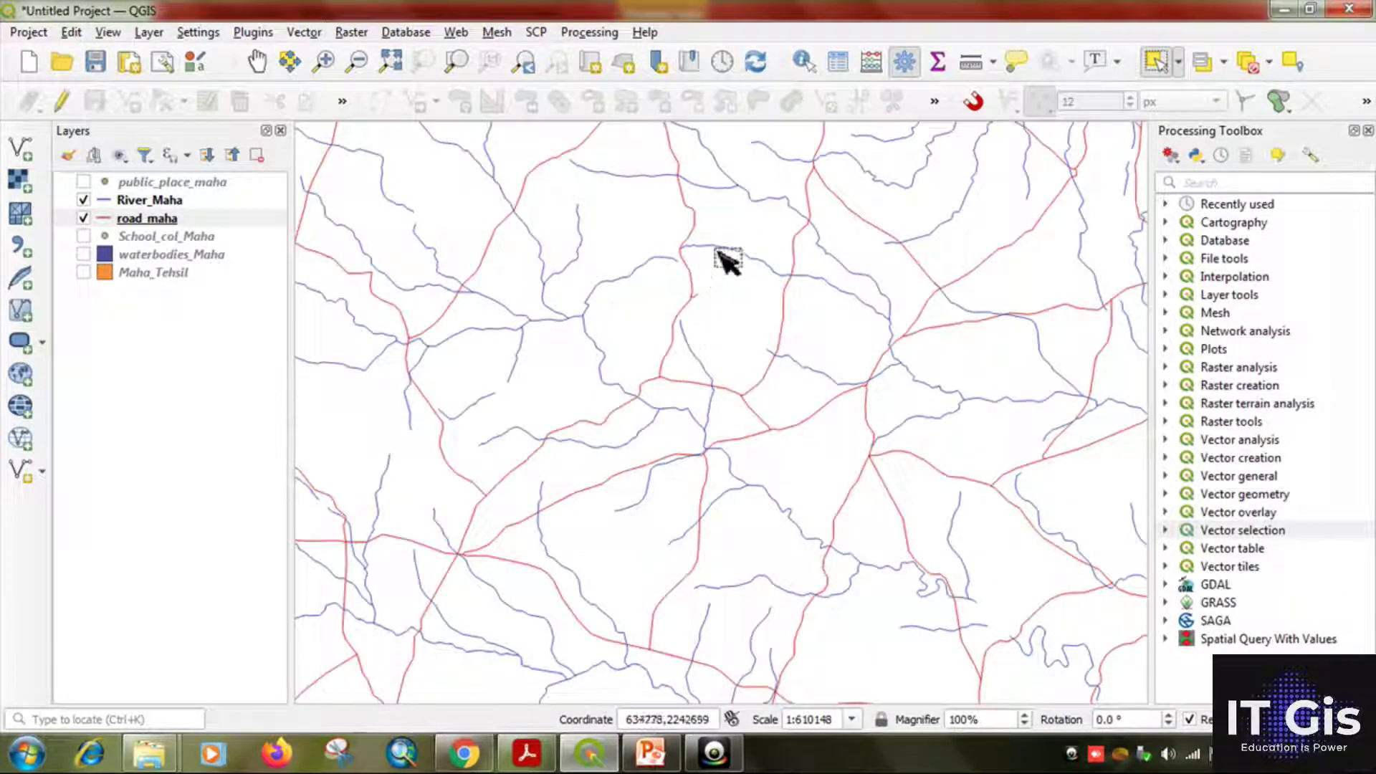
Reread Query No 1 in PowerPoint, then return to QGIS and view the road and river network of the whole state
left_click(651, 756)
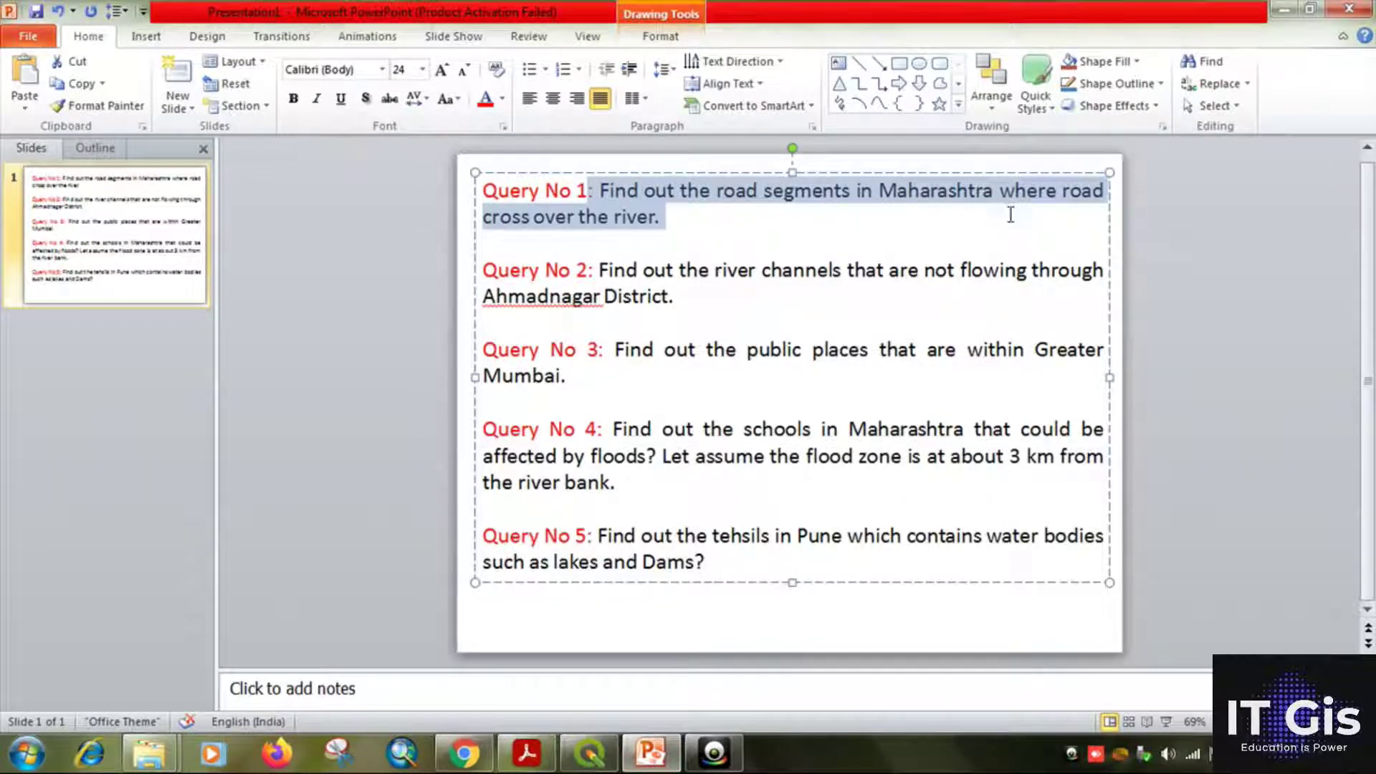
left_click(589, 752)
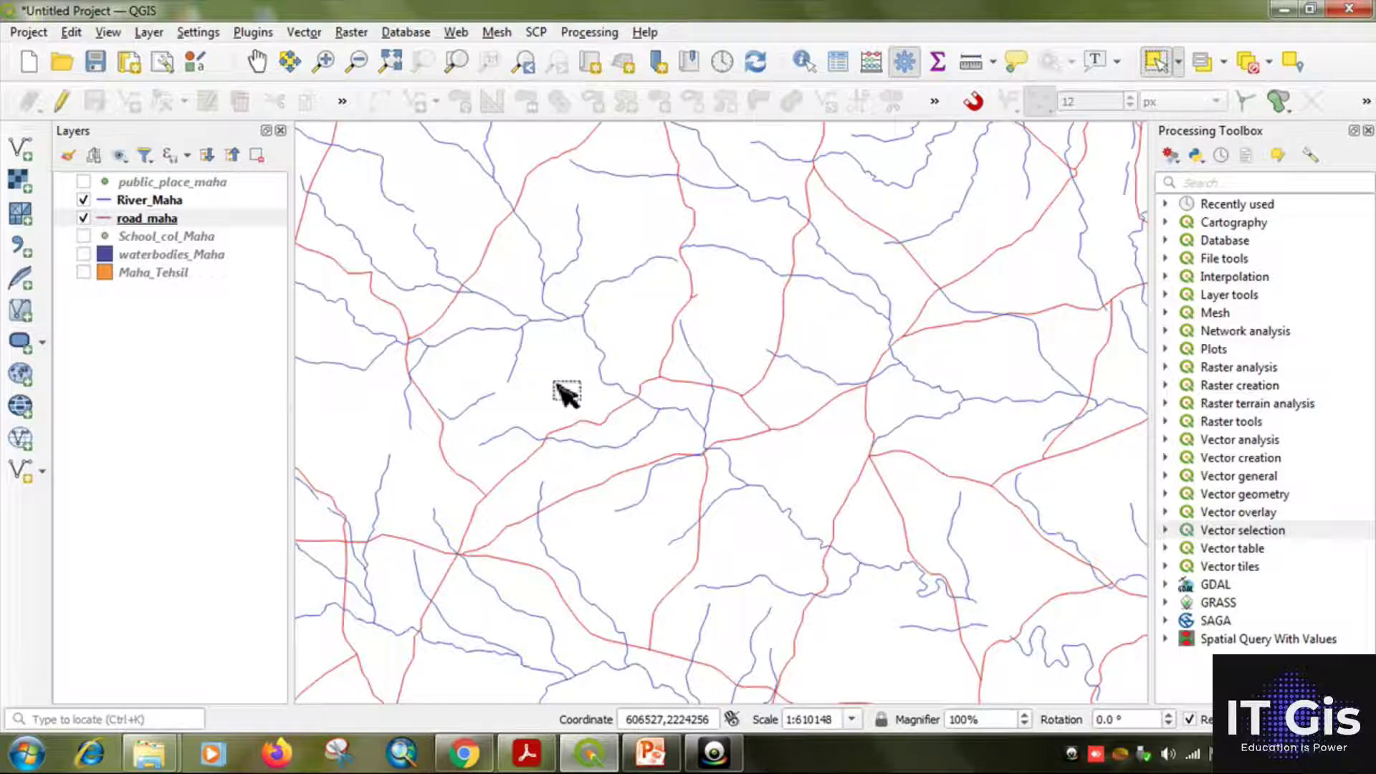
scroll(713, 430, "down", 1)
scroll(707, 427, "down", 2)
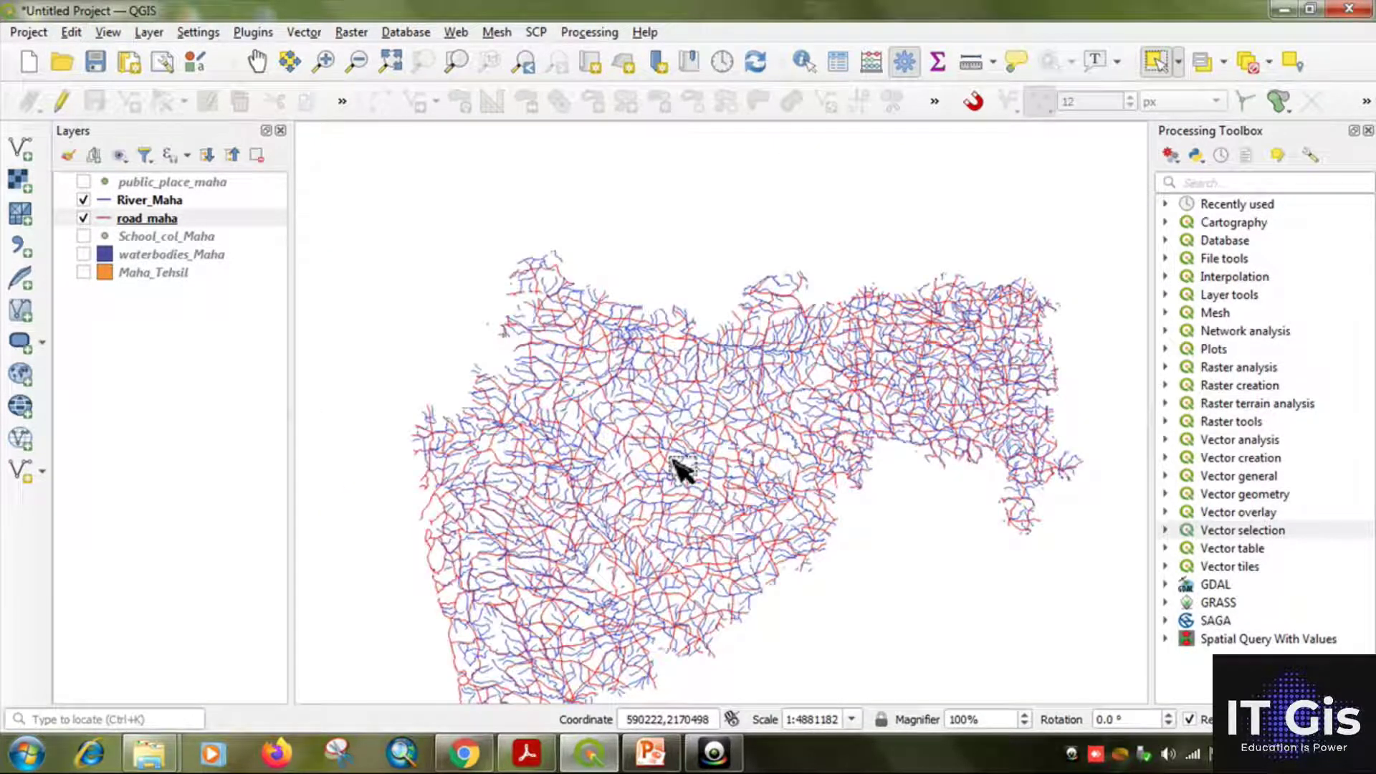
left_click_drag(686, 455, 663, 366)
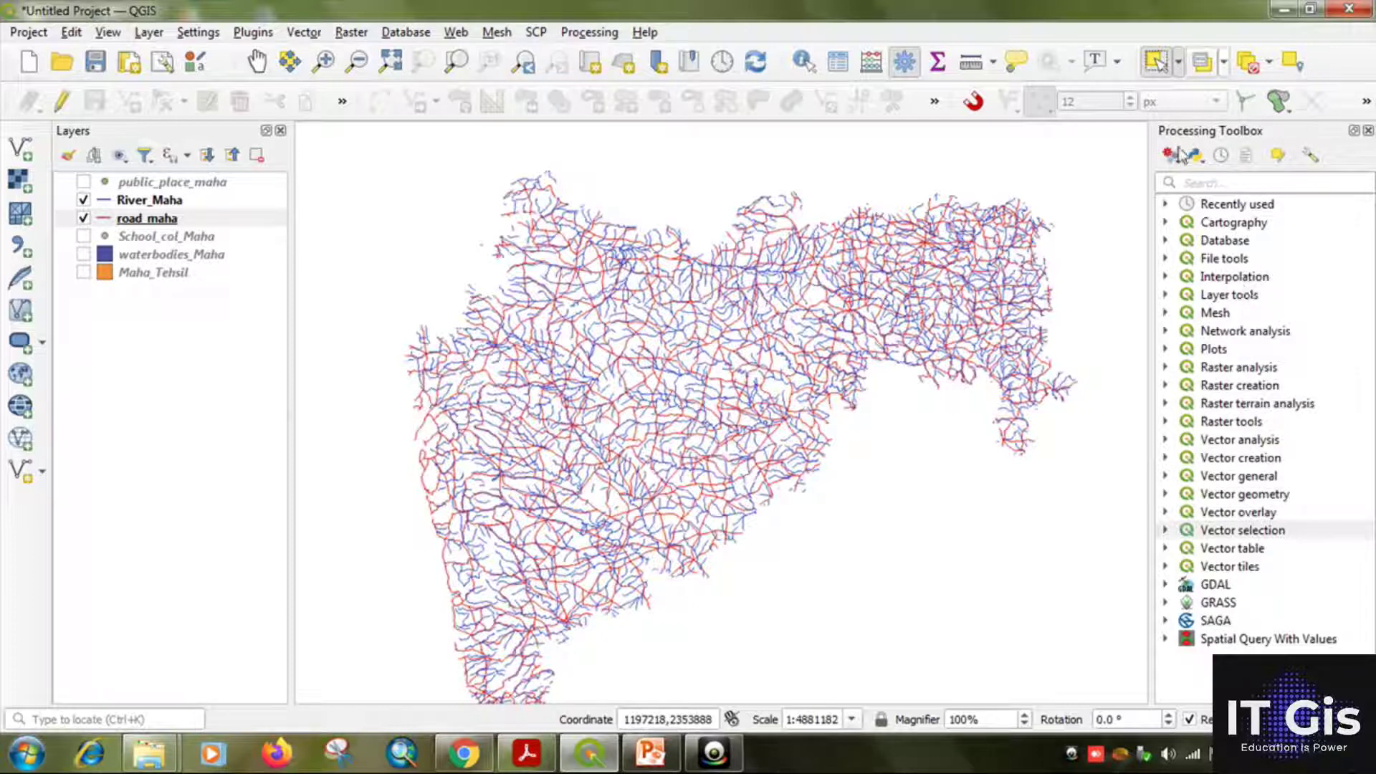
Check in the list of available panels that the Processing Toolbox Panel is enabled
right_click(1326, 63)
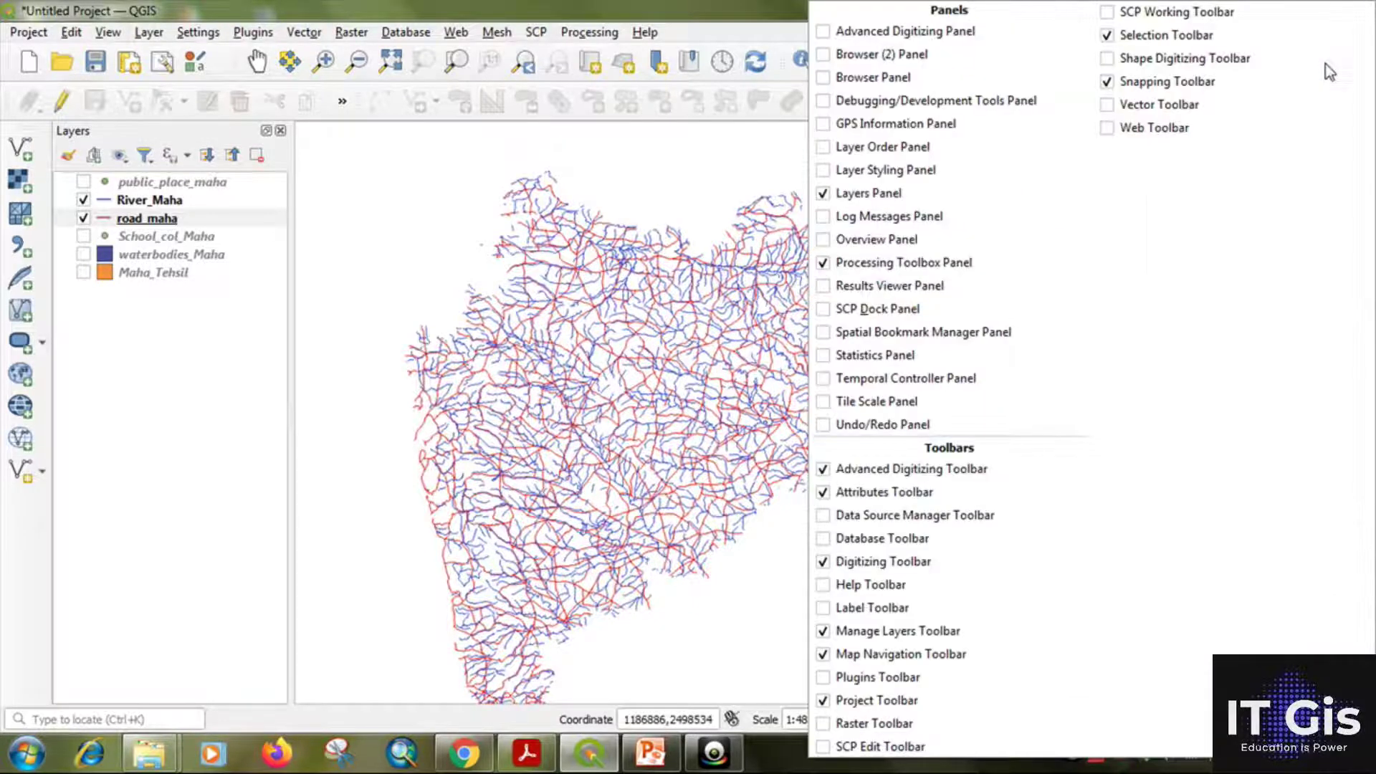
left_click(931, 271)
left_click(111, 33)
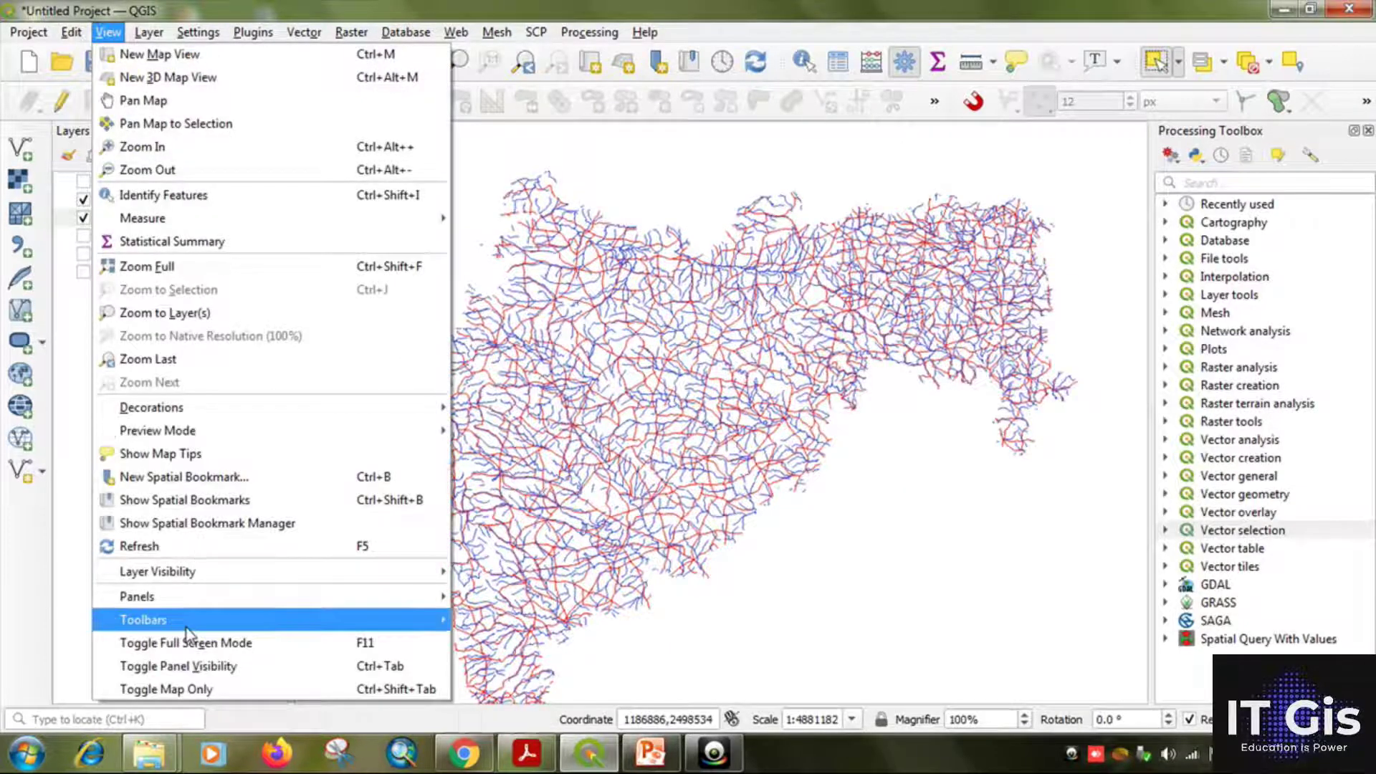
mouse_move(189, 632)
mouse_move(195, 598)
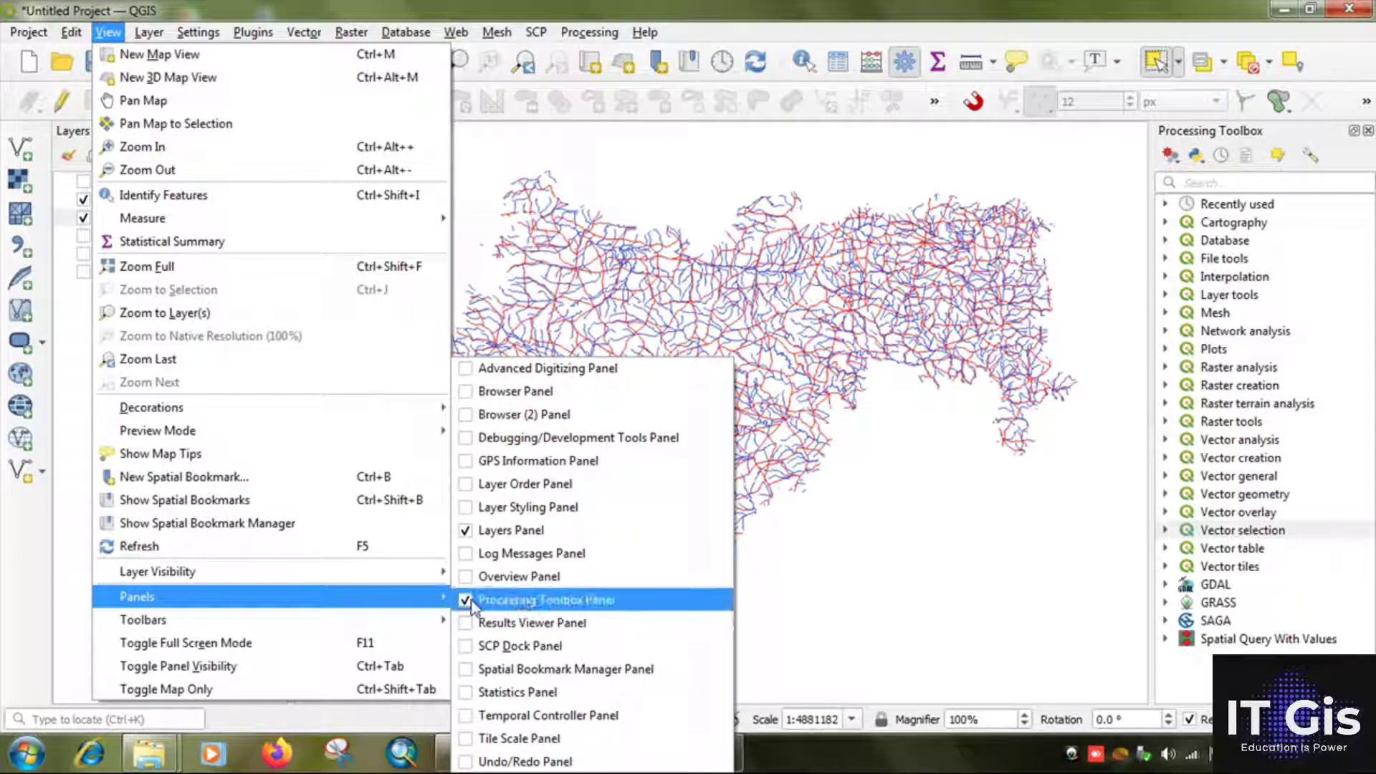
left_click(876, 566)
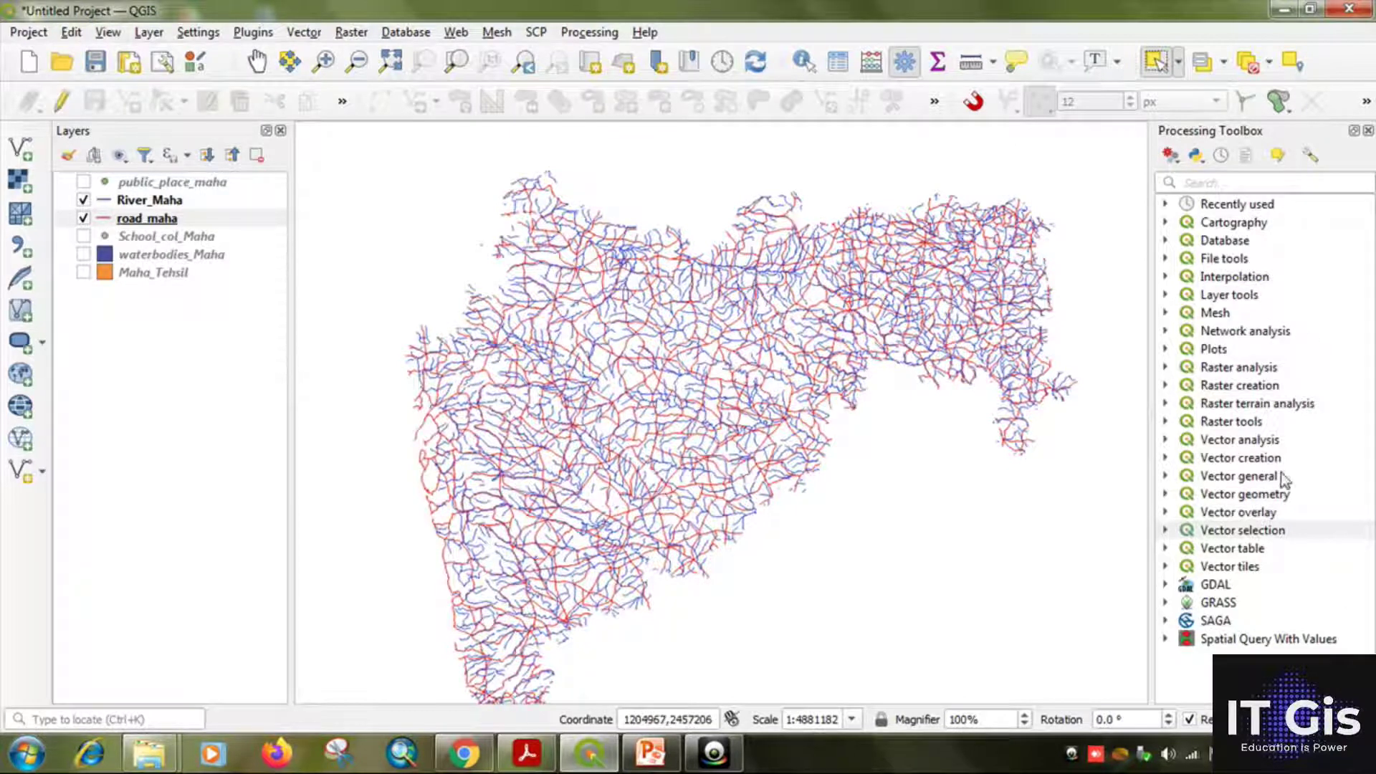
Open the Select by location tool from the Vector selection group of the Processing Toolbox
left_click(1237, 182)
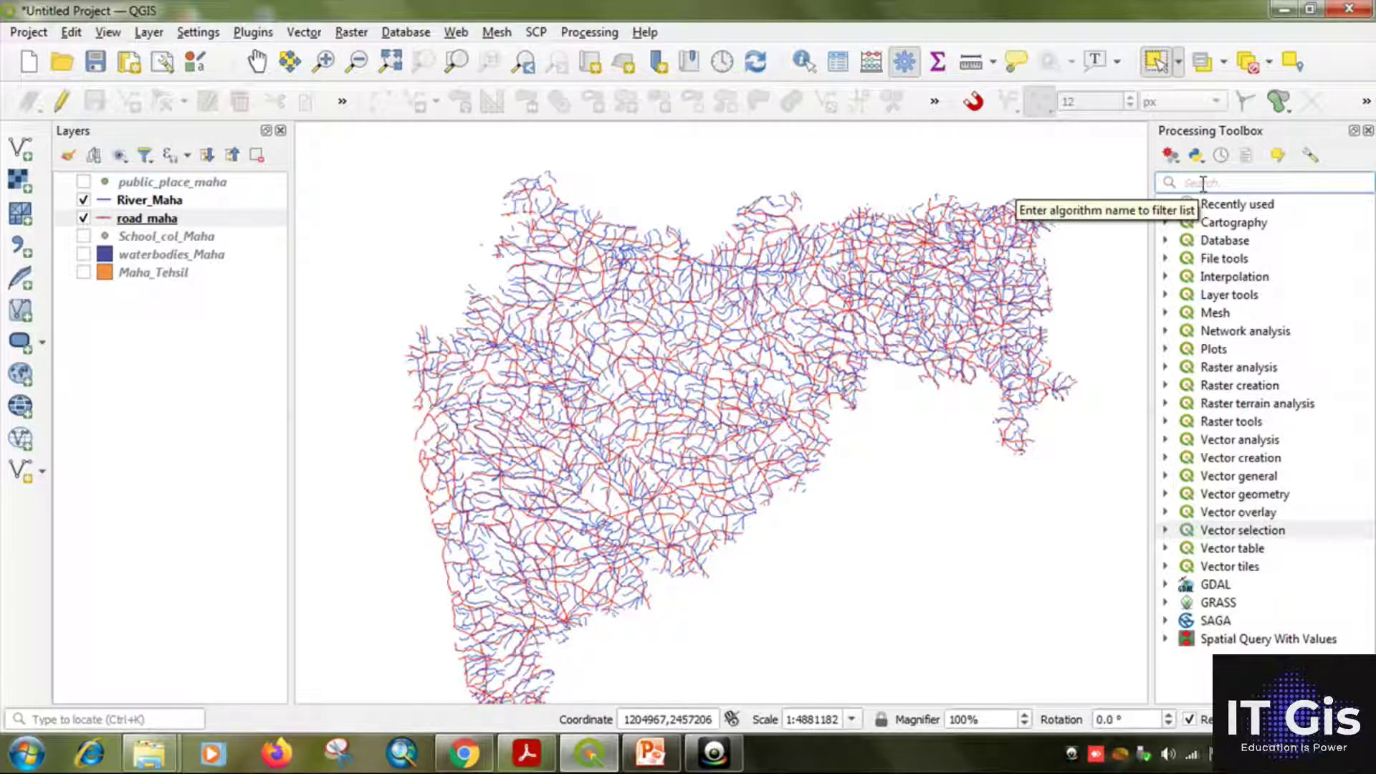
left_click(1166, 531)
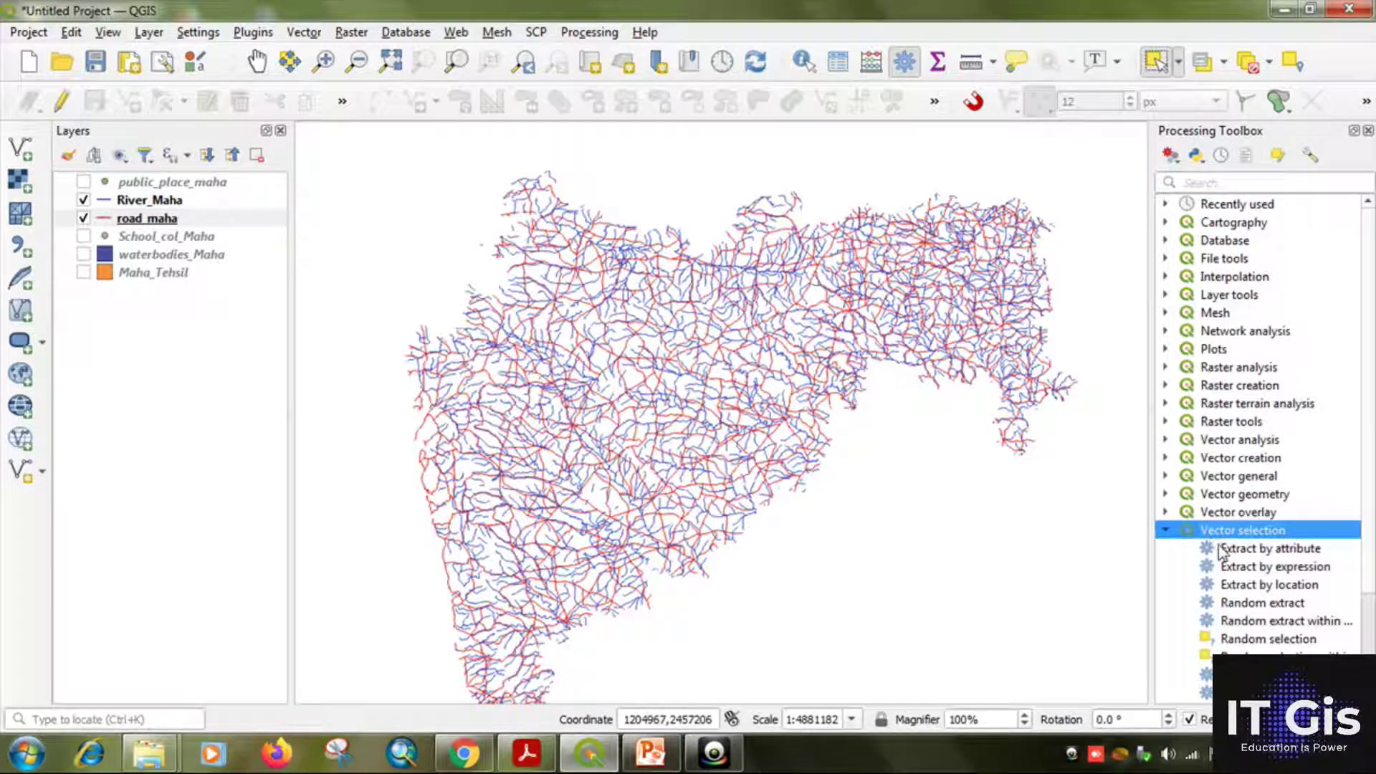
scroll(1219, 556, "down", 2)
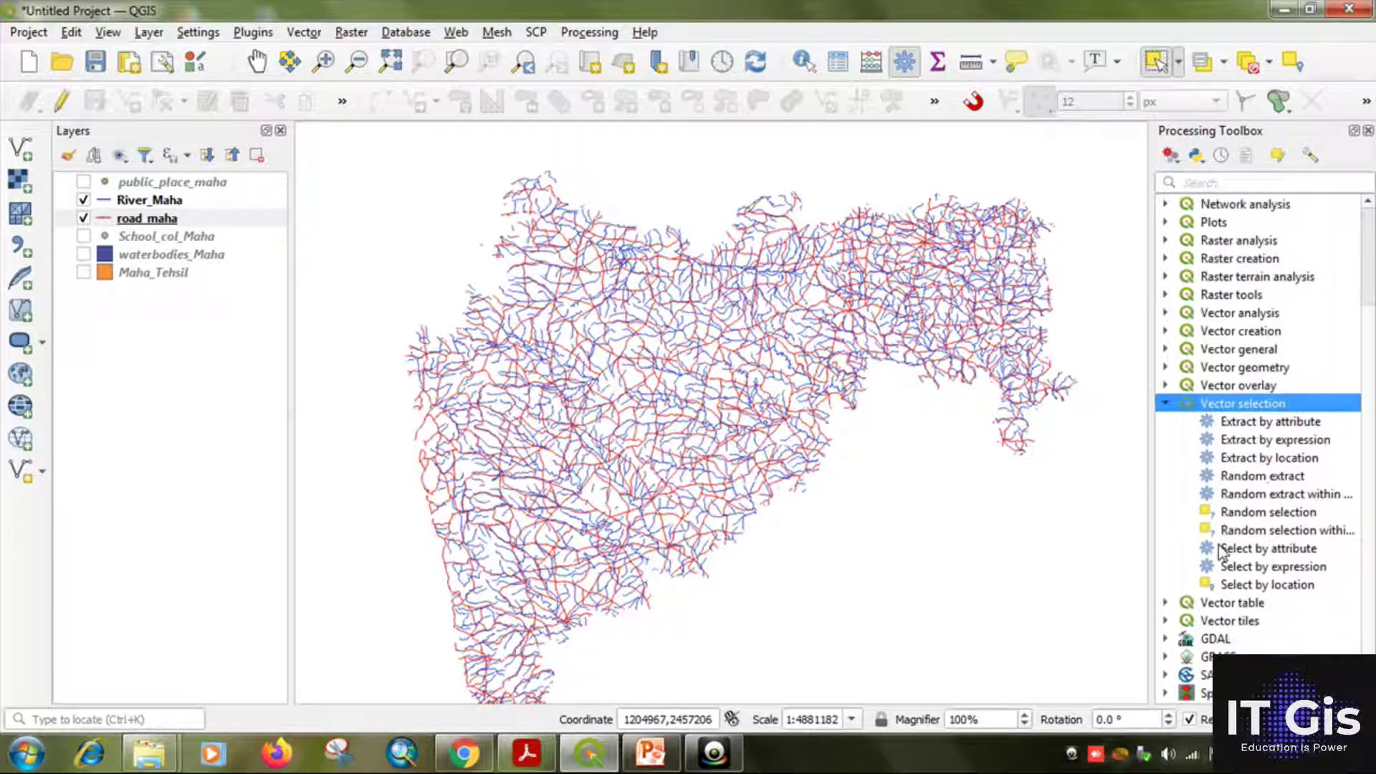
left_click(1243, 587)
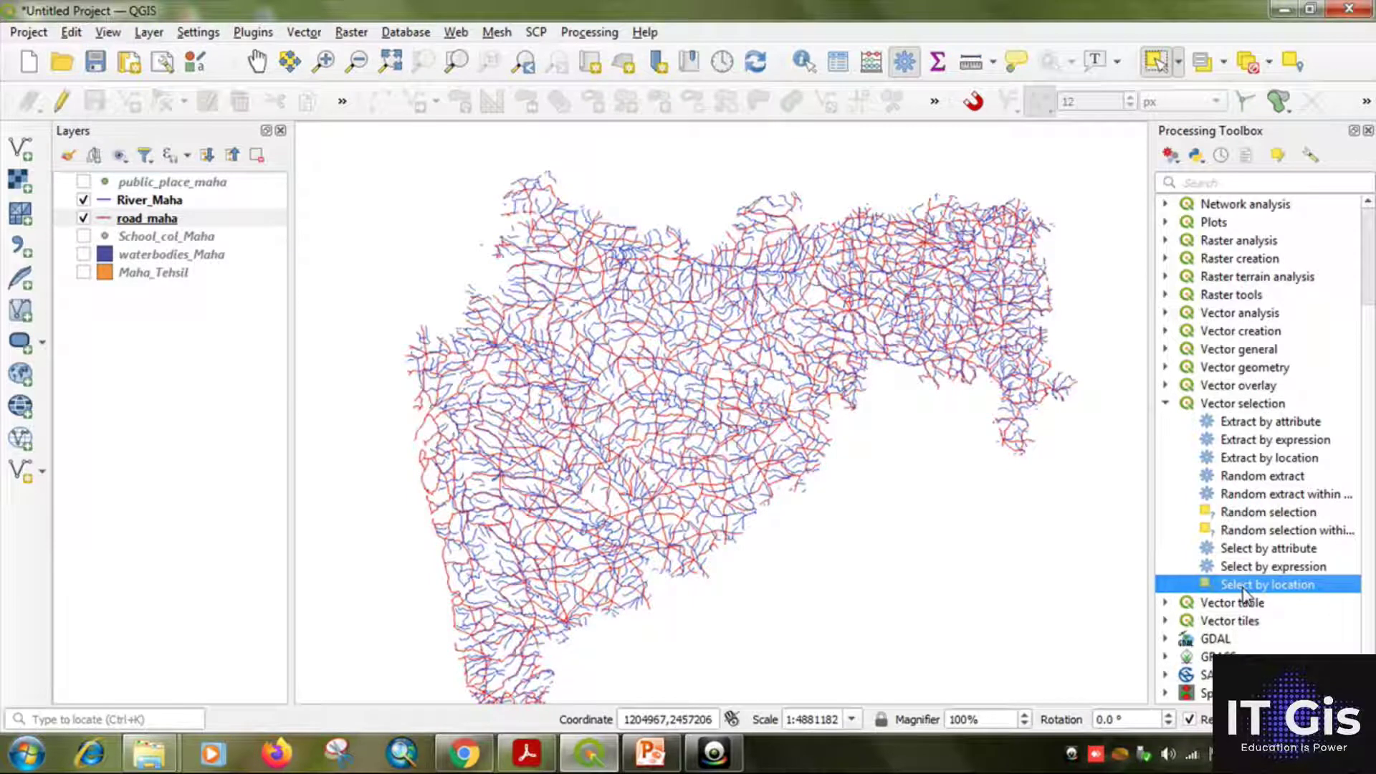
double_click(1244, 587)
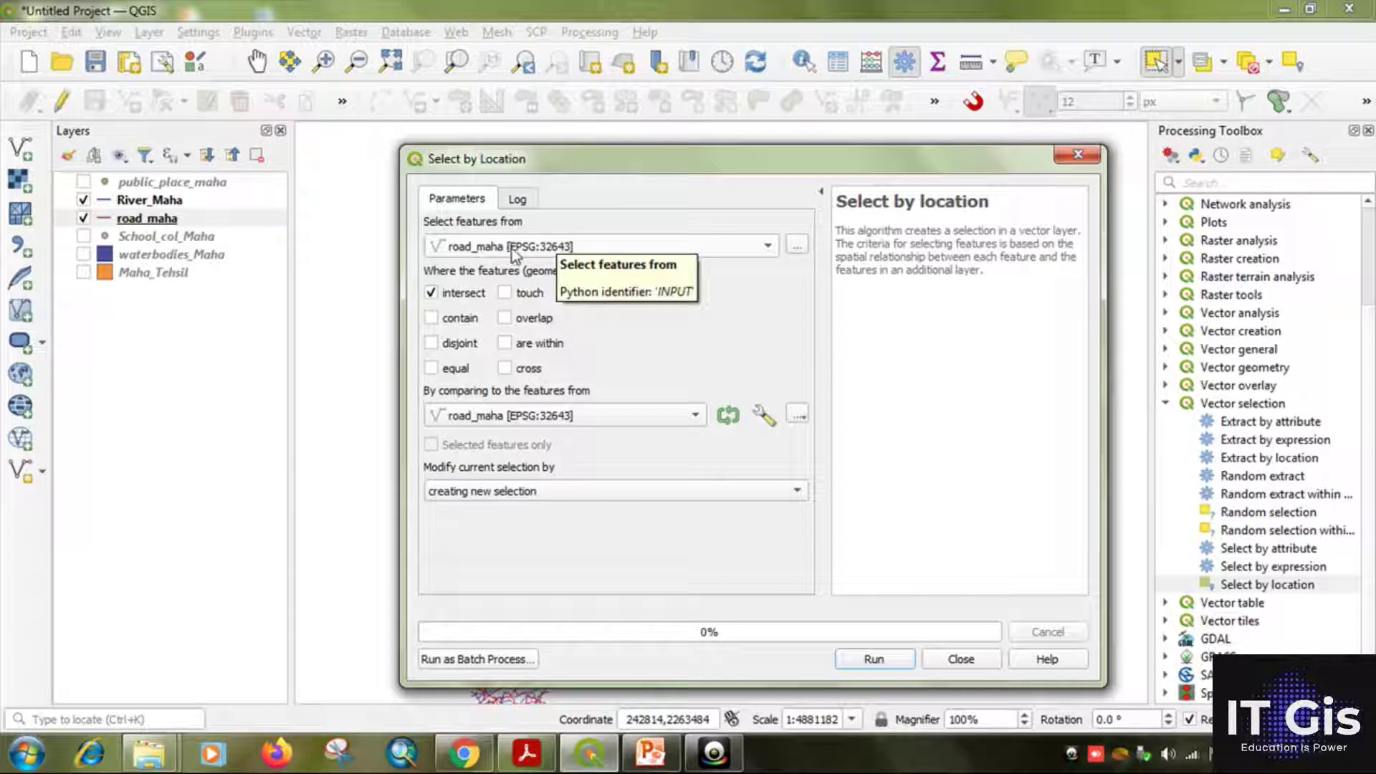
Run Select by location to select road_maha features that cross River_Maha features, creating a new selection with intersect unticked
left_click(572, 251)
left_click(516, 248)
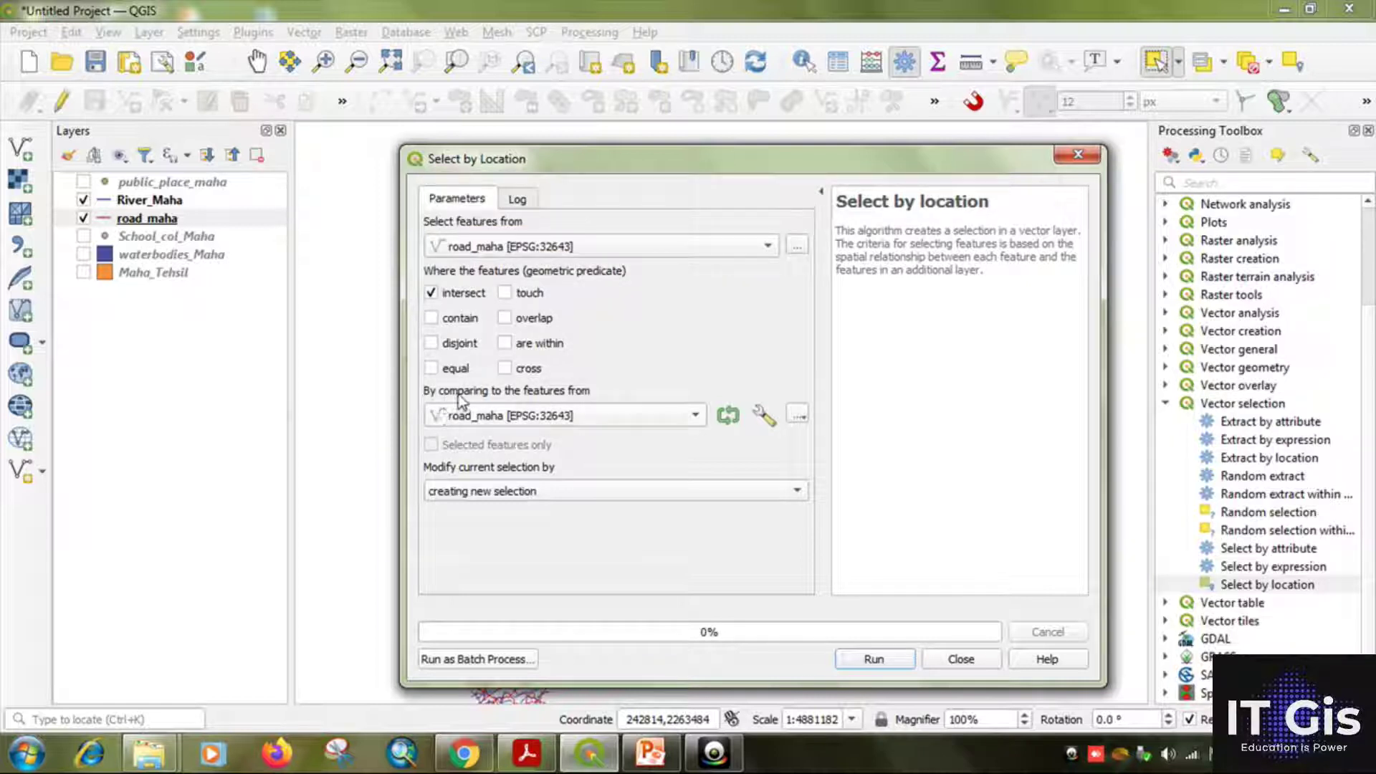
left_click(533, 419)
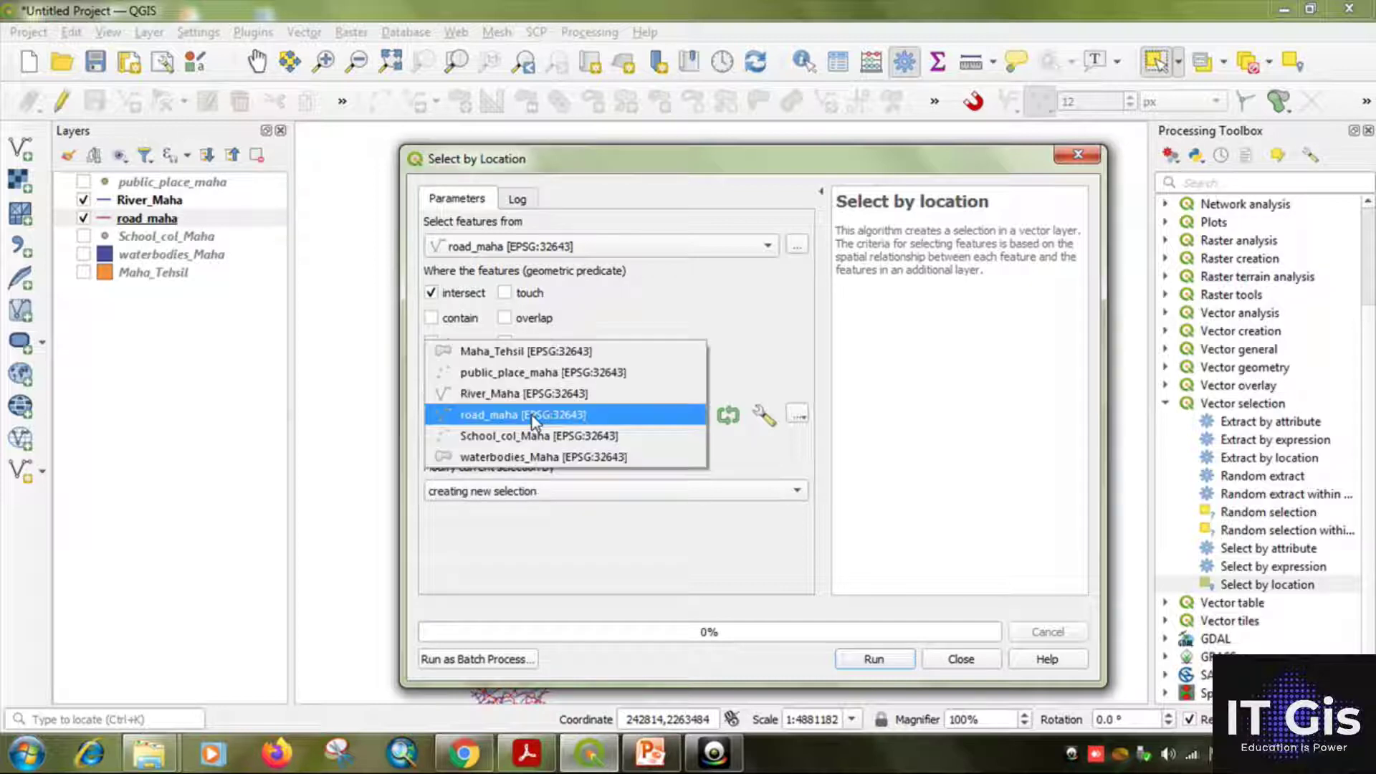
left_click(536, 391)
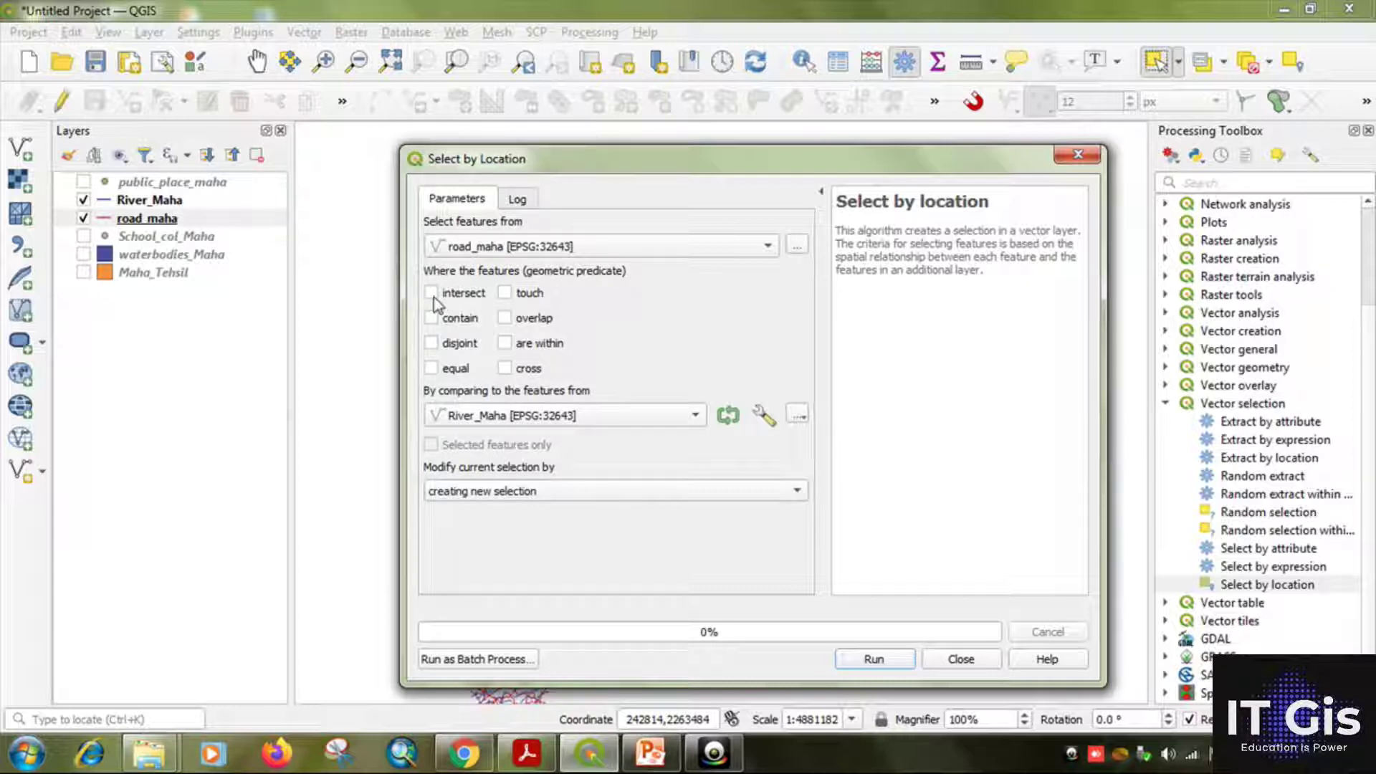
left_click(506, 369)
left_click(877, 662)
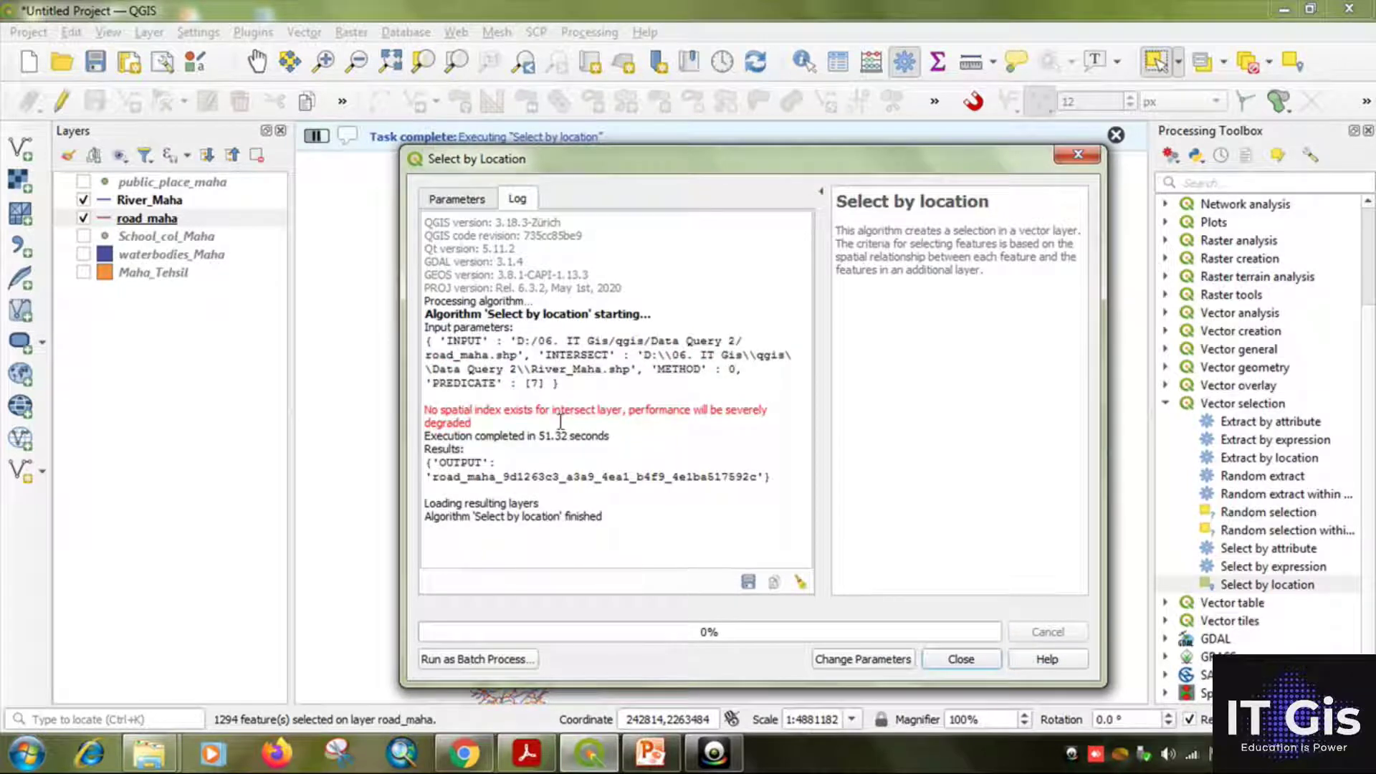
left_click(960, 659)
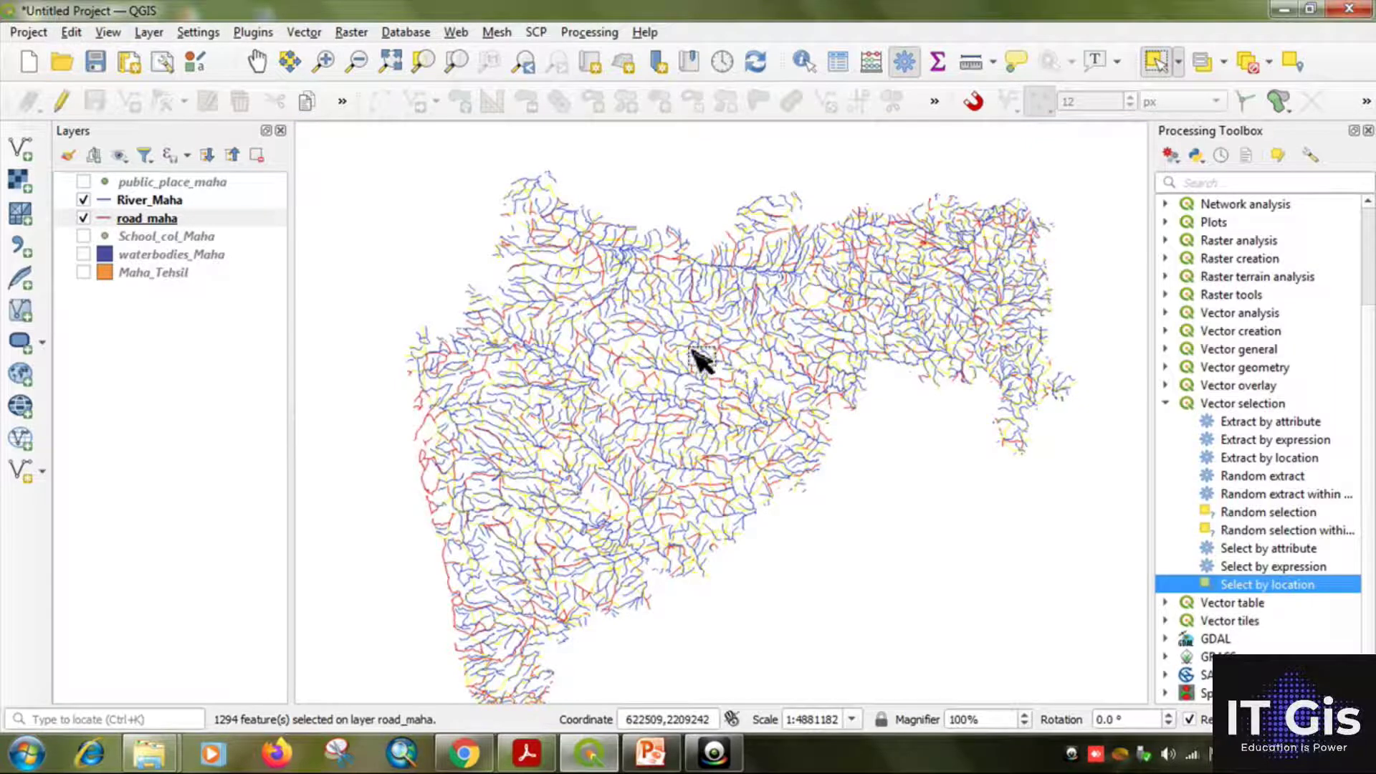
Examine close up how the selected road segments lie relative to the rivers in the northern part of the state
scroll(700, 359, "up", 2)
left_click_drag(794, 297, 737, 452)
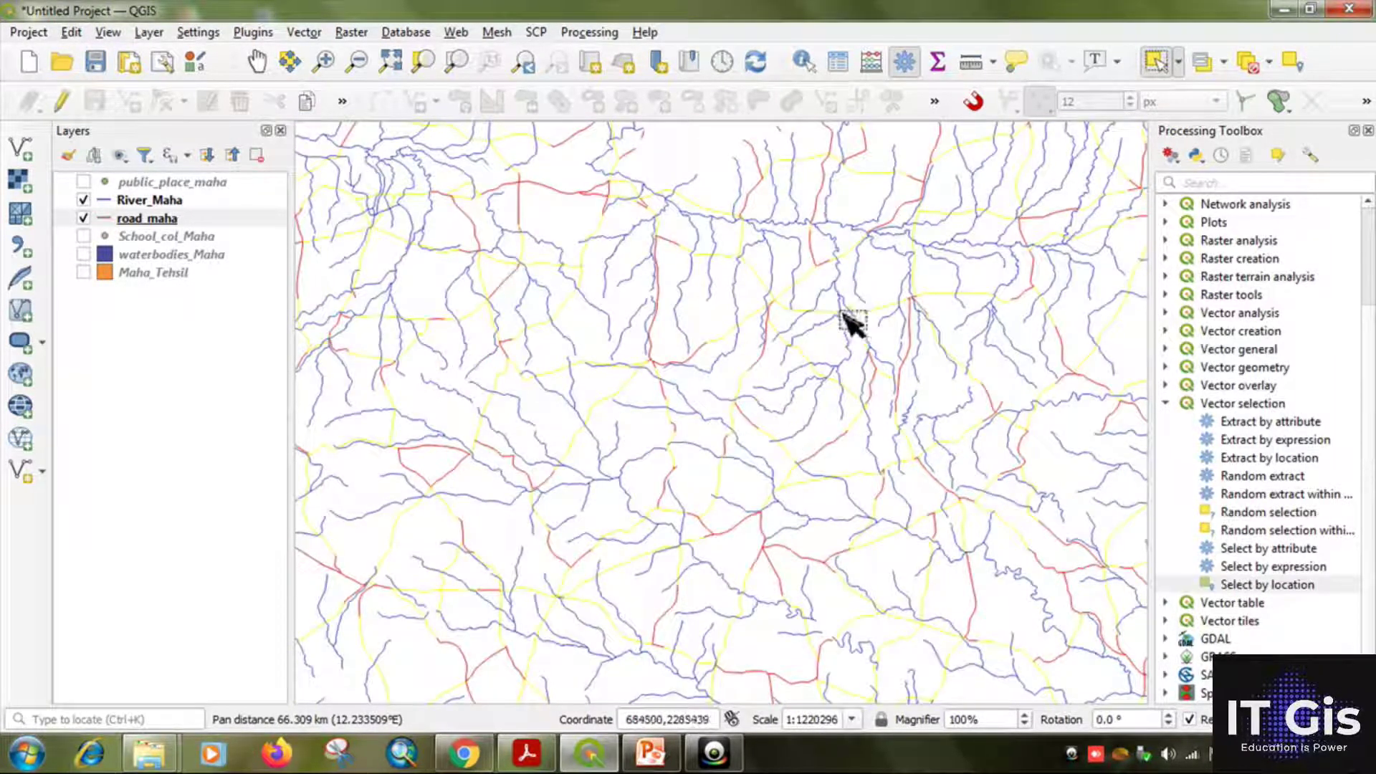
left_click_drag(800, 389, 781, 461)
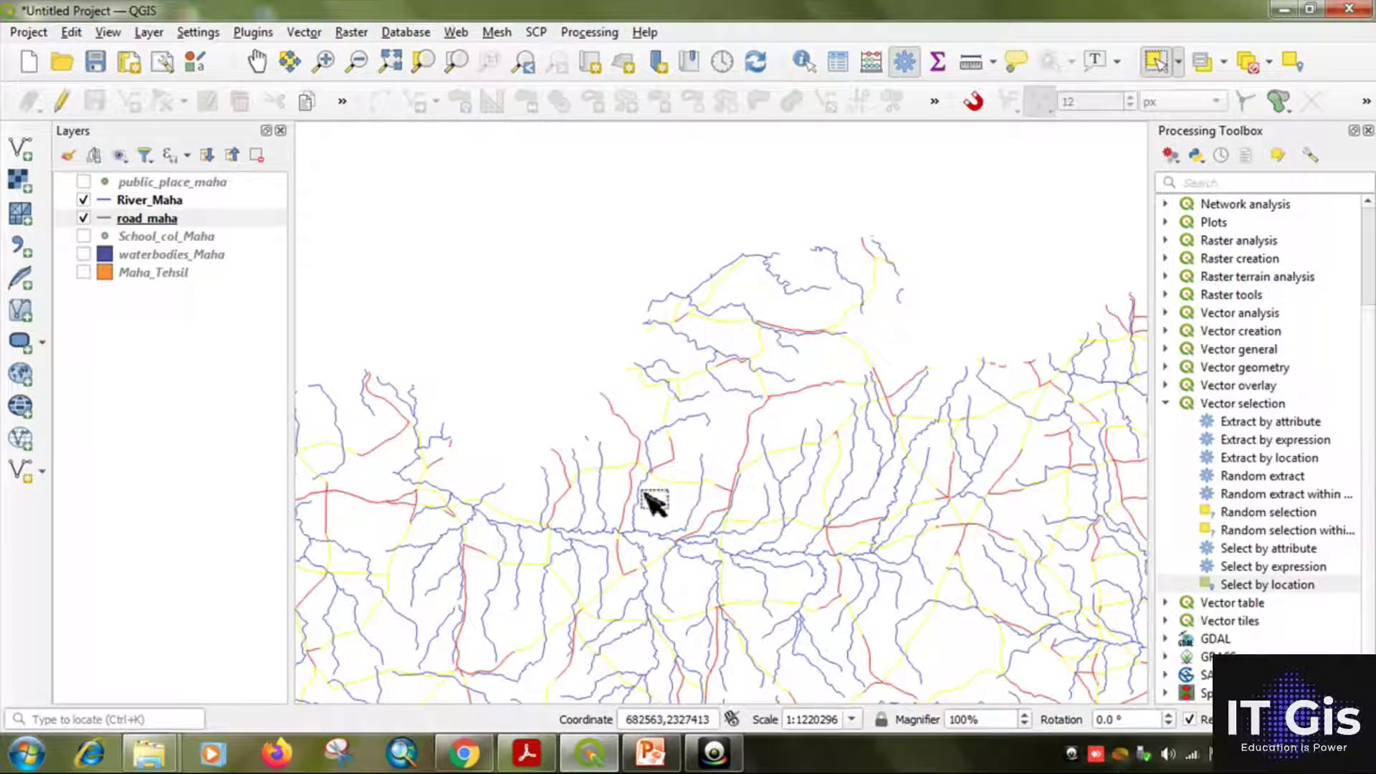
scroll(645, 501, "up", 2)
scroll(624, 492, "up", 1)
scroll(657, 369, "down", 1)
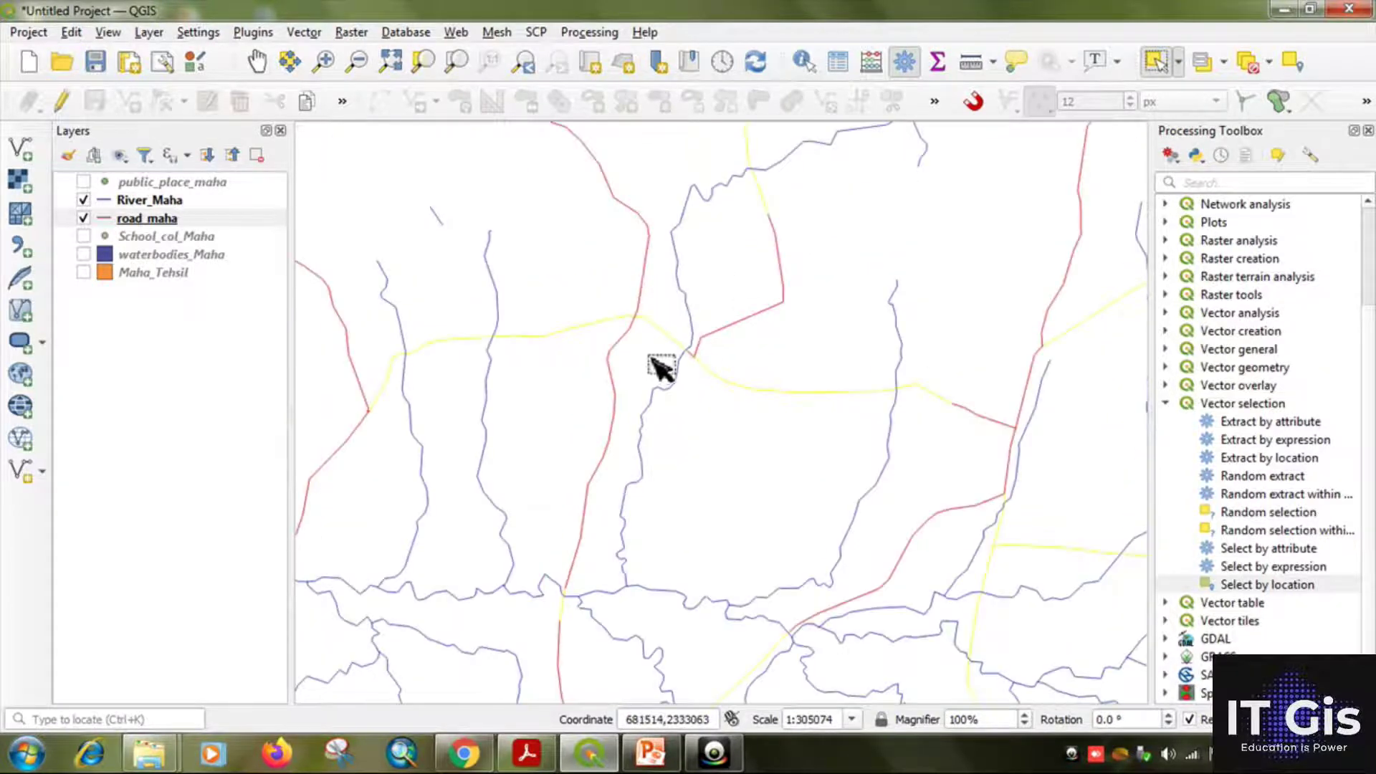
left_click_drag(681, 341, 695, 522)
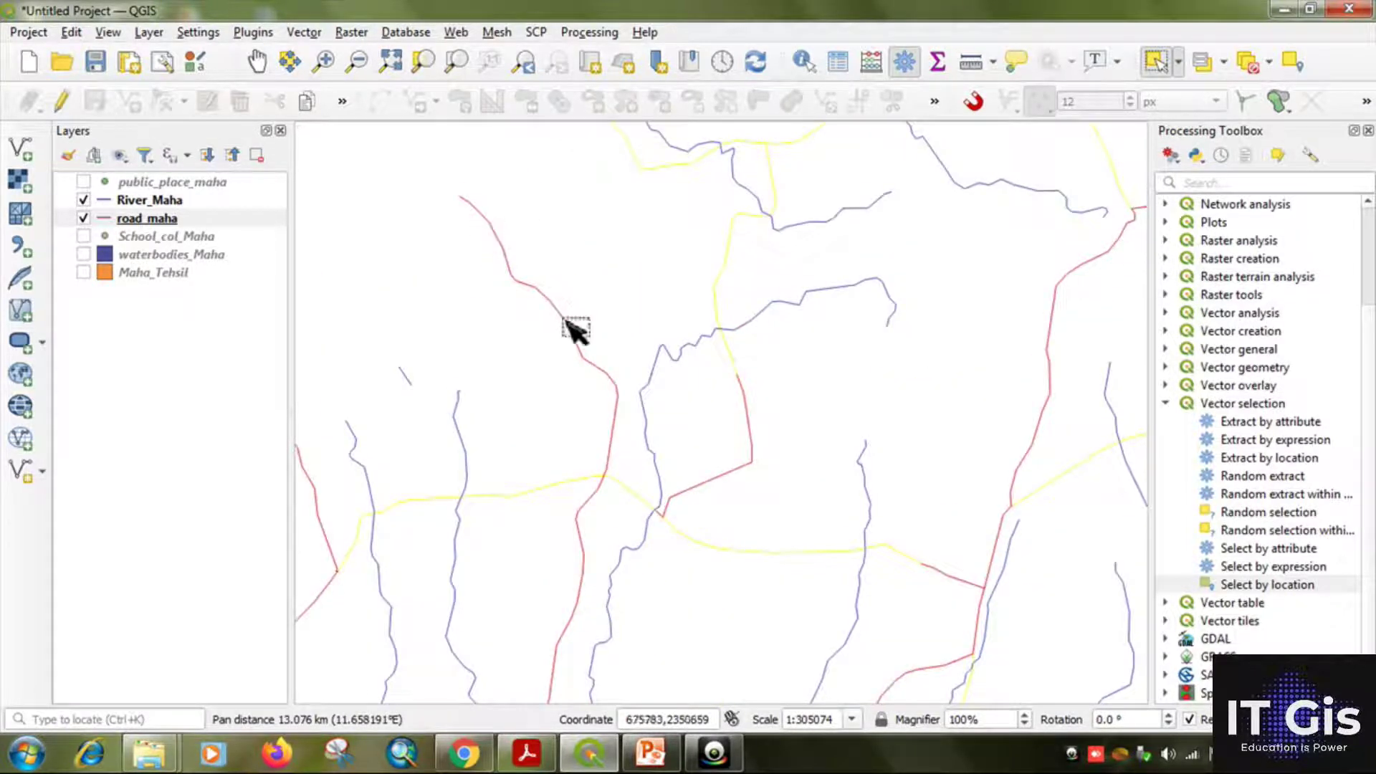
left_click_drag(584, 592, 609, 203)
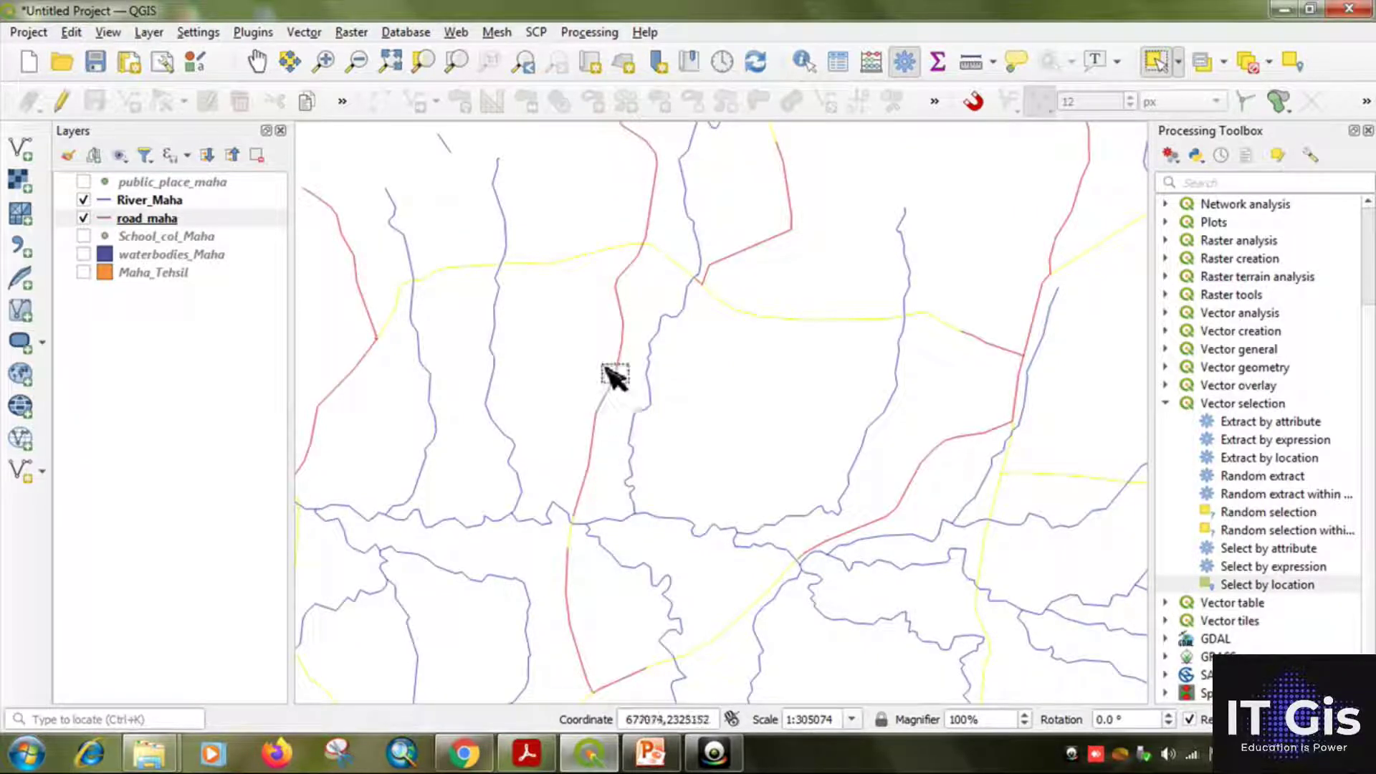
left_click_drag(688, 344, 854, 388)
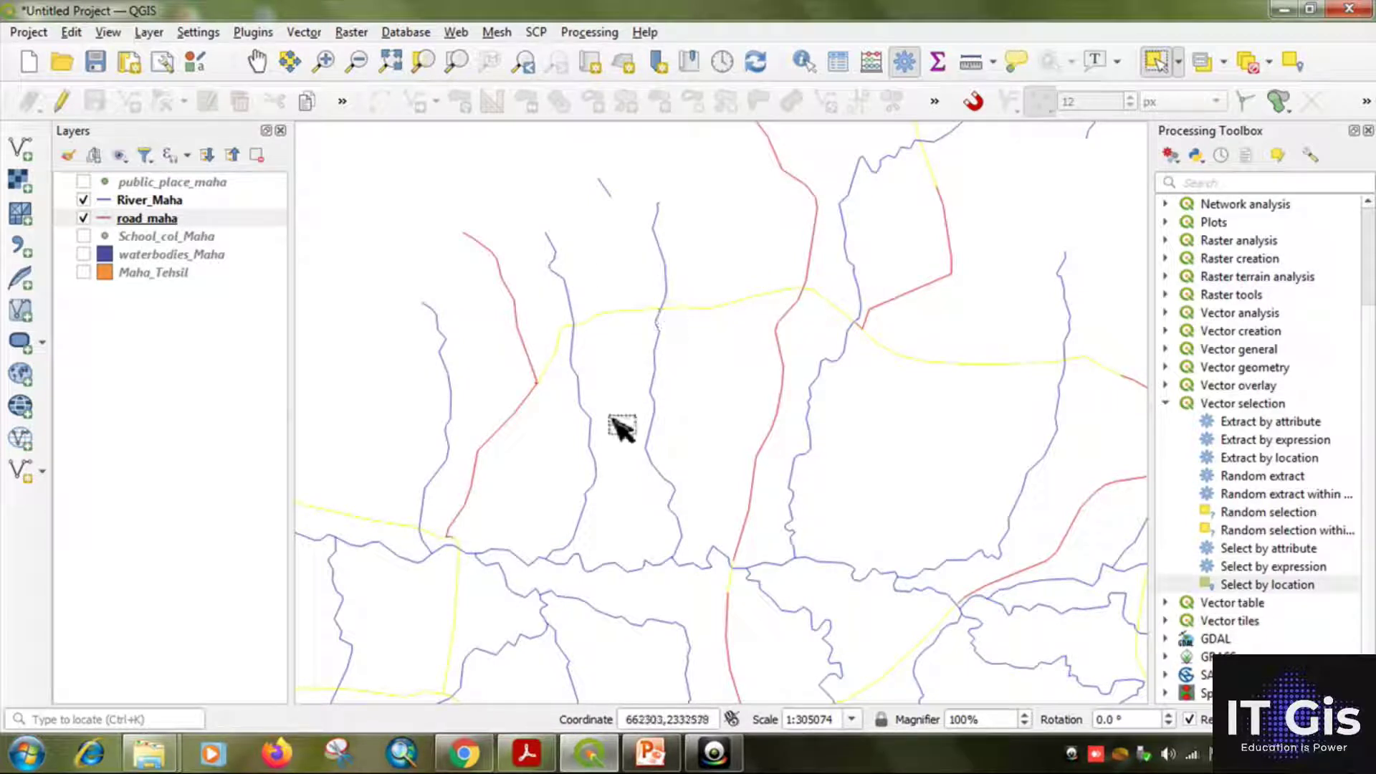
Review the road_maha attribute table with only the selected features shown and with all features shown, and close it
left_click(156, 220)
right_click(154, 228)
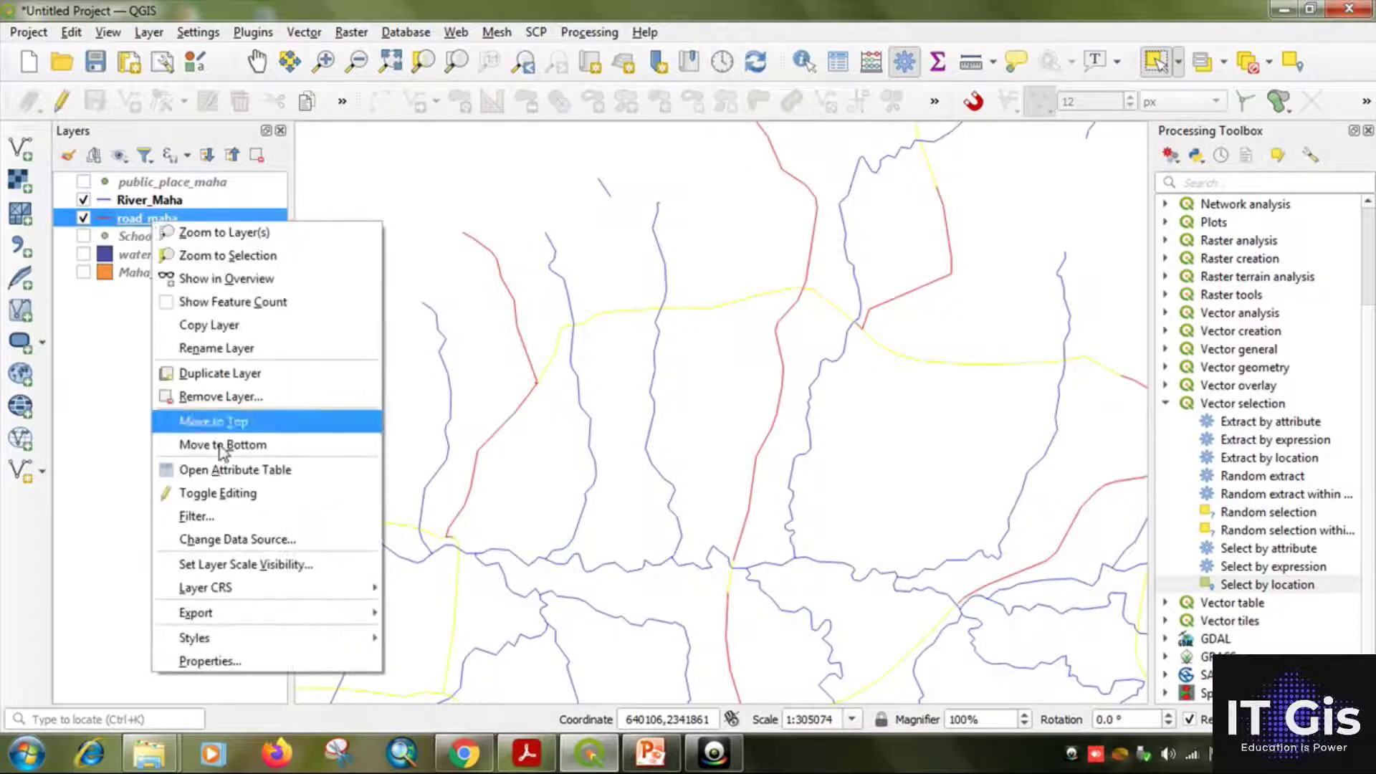
left_click(229, 471)
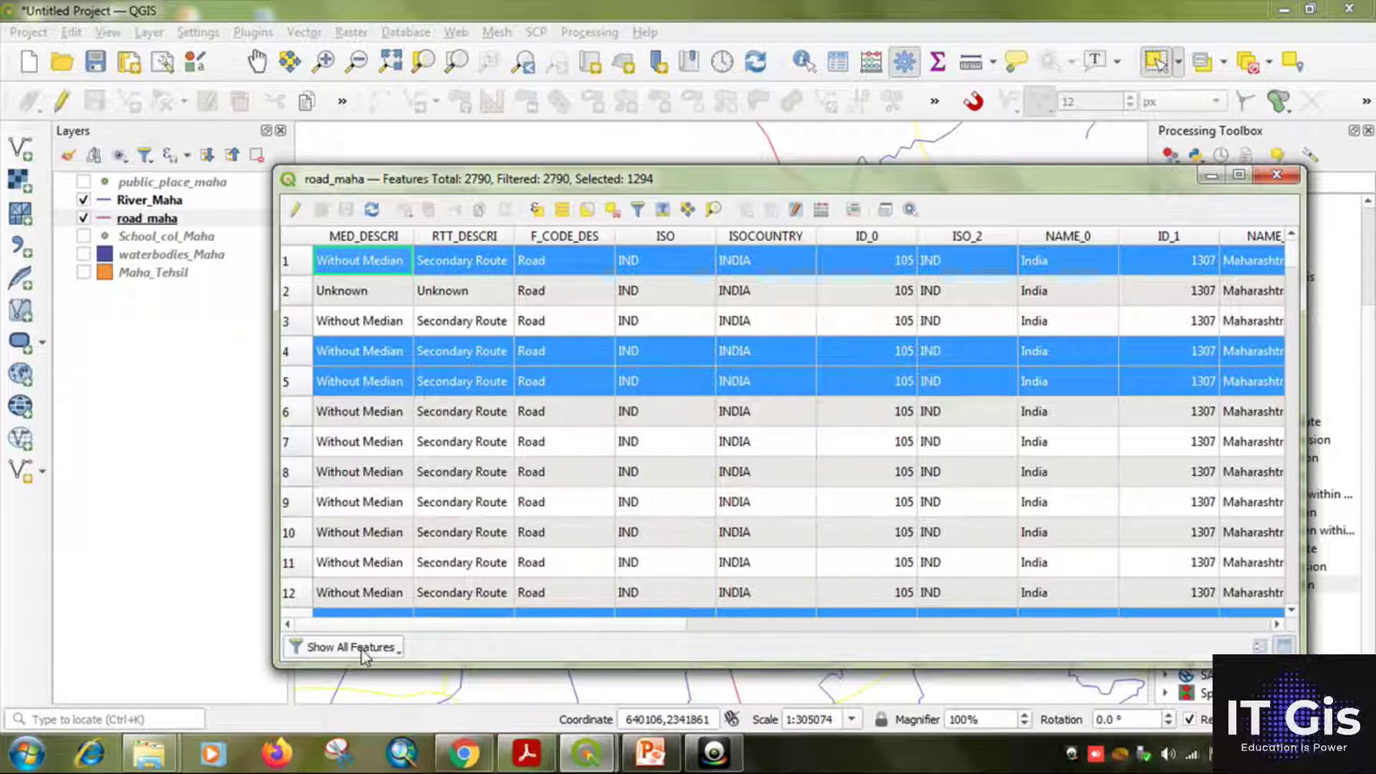
left_click(318, 648)
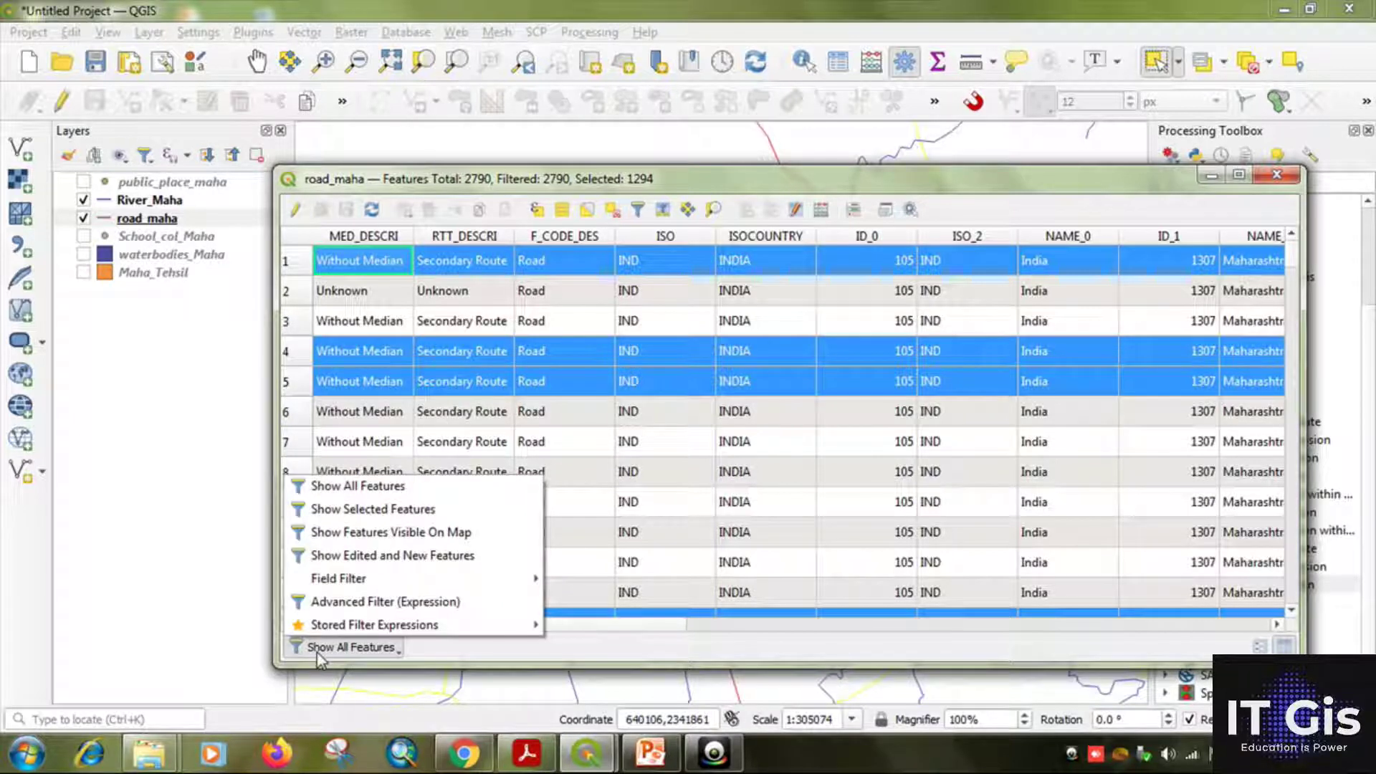
left_click(334, 512)
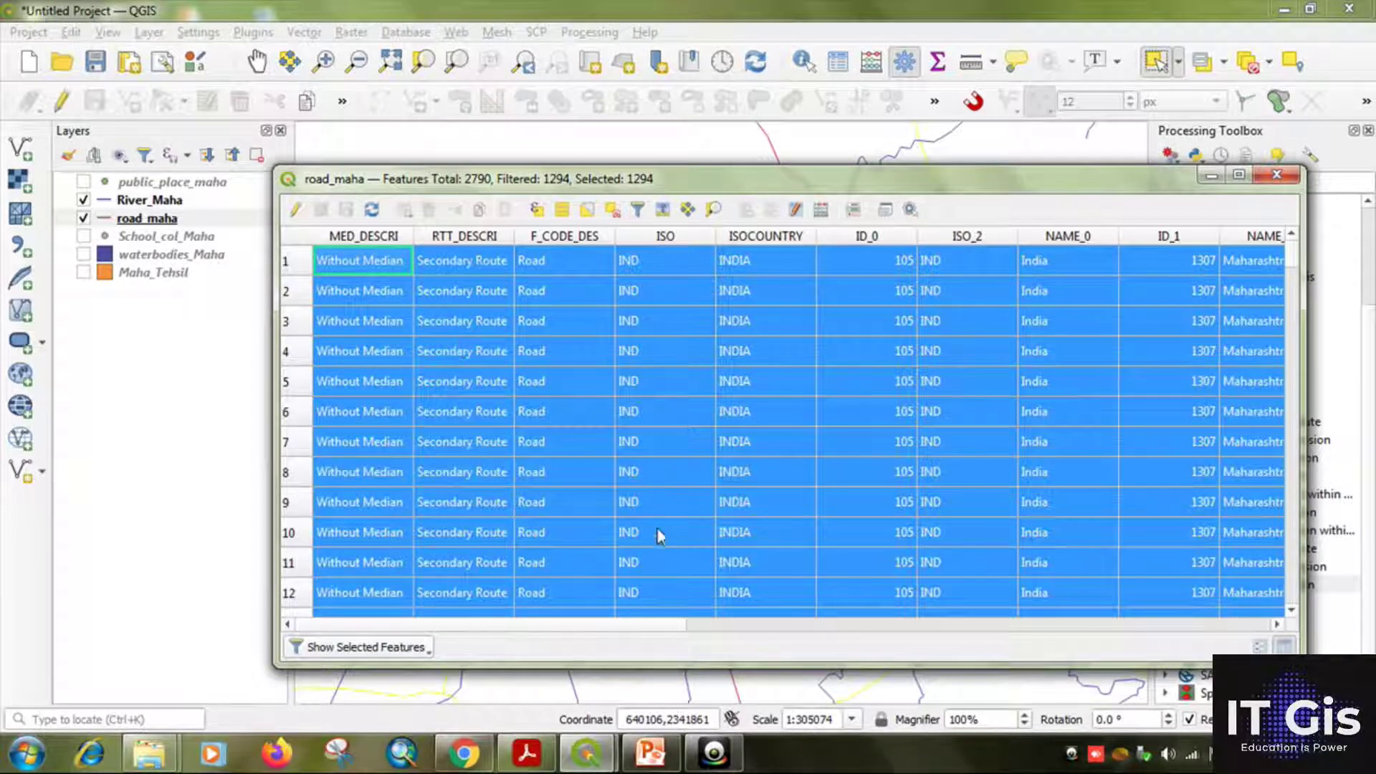
left_click(393, 647)
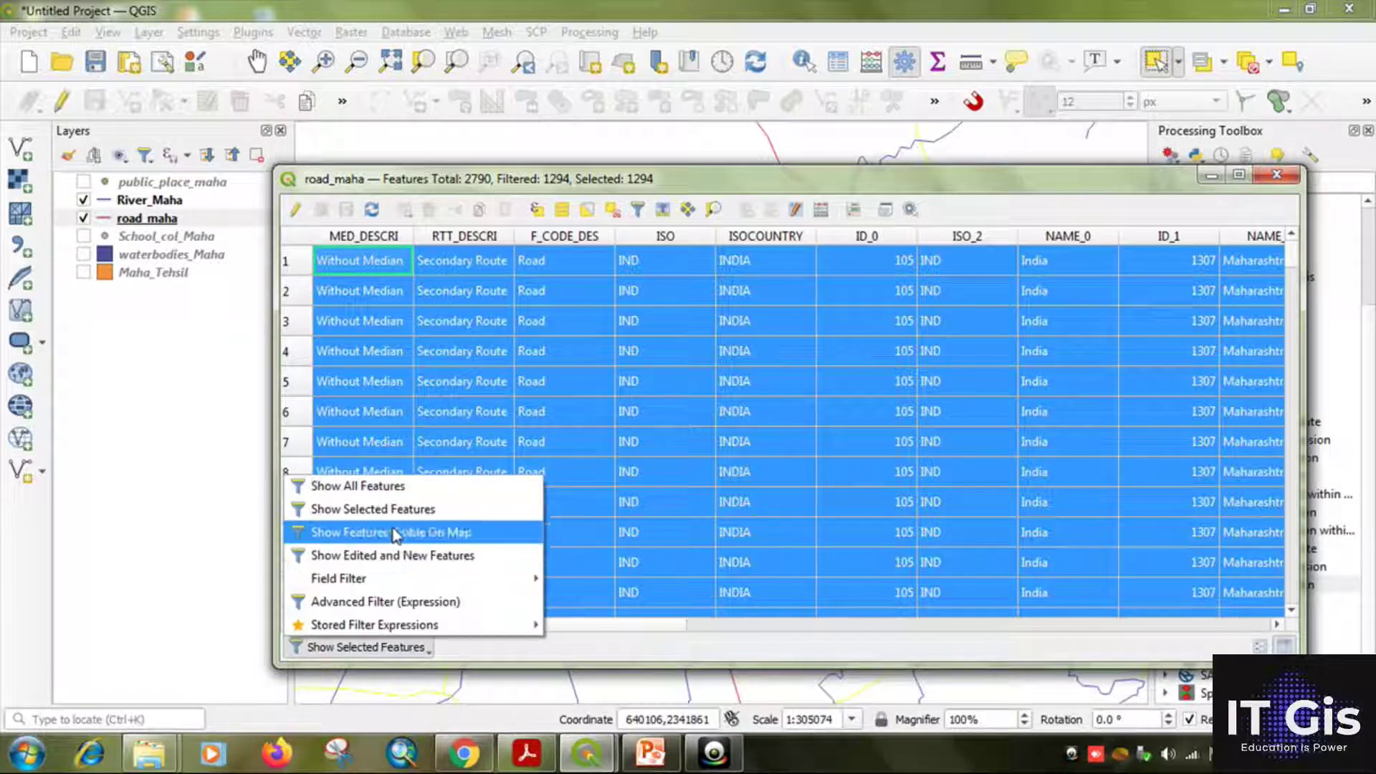
left_click(386, 492)
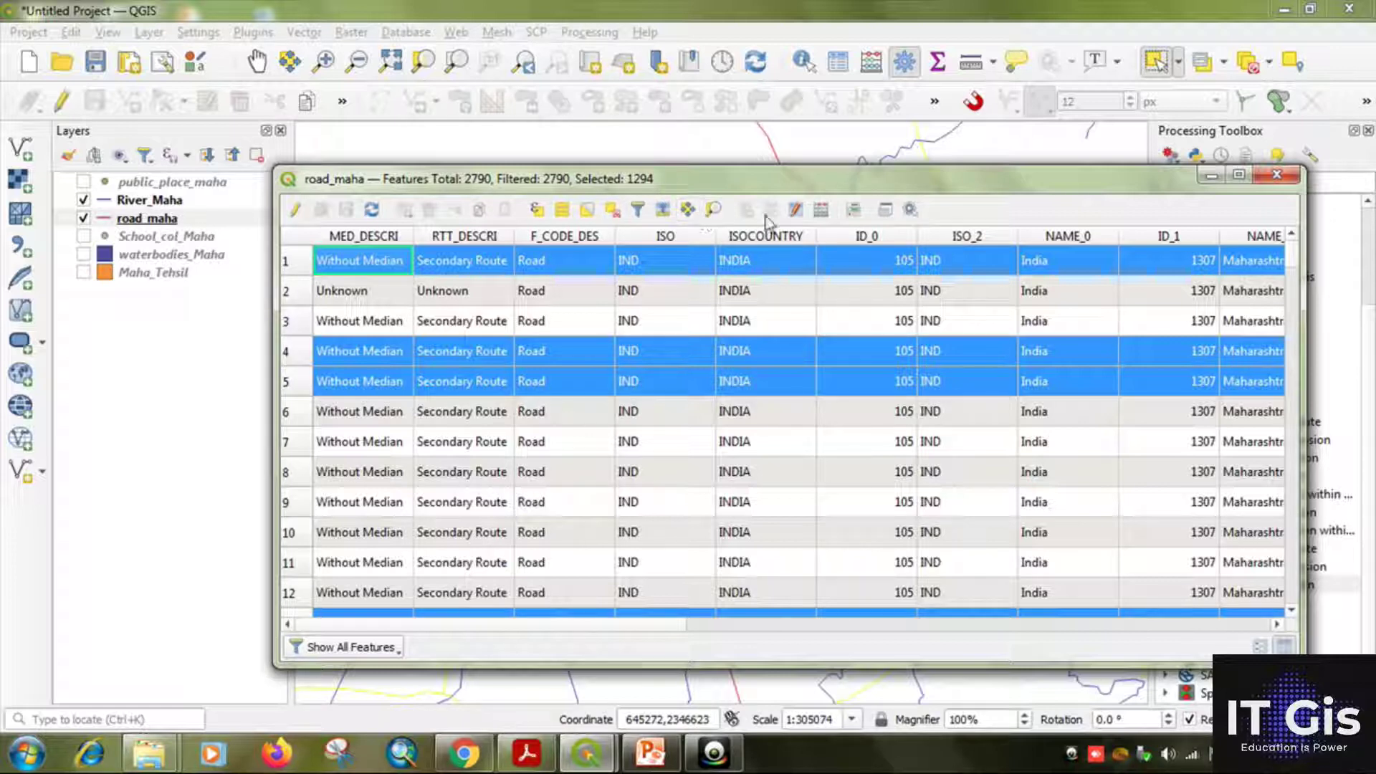
left_click(1277, 175)
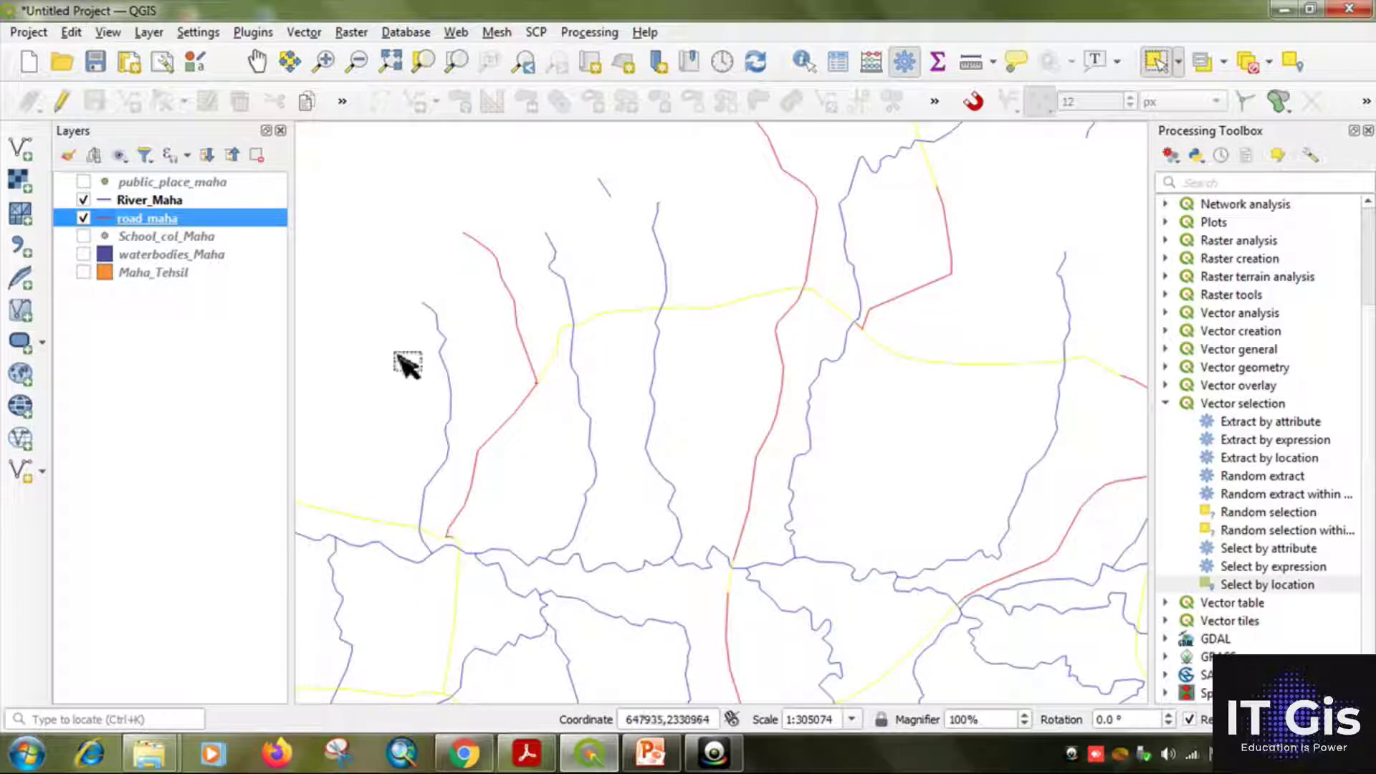
Look at the export options available for the road_maha layer without exporting anything
right_click(151, 230)
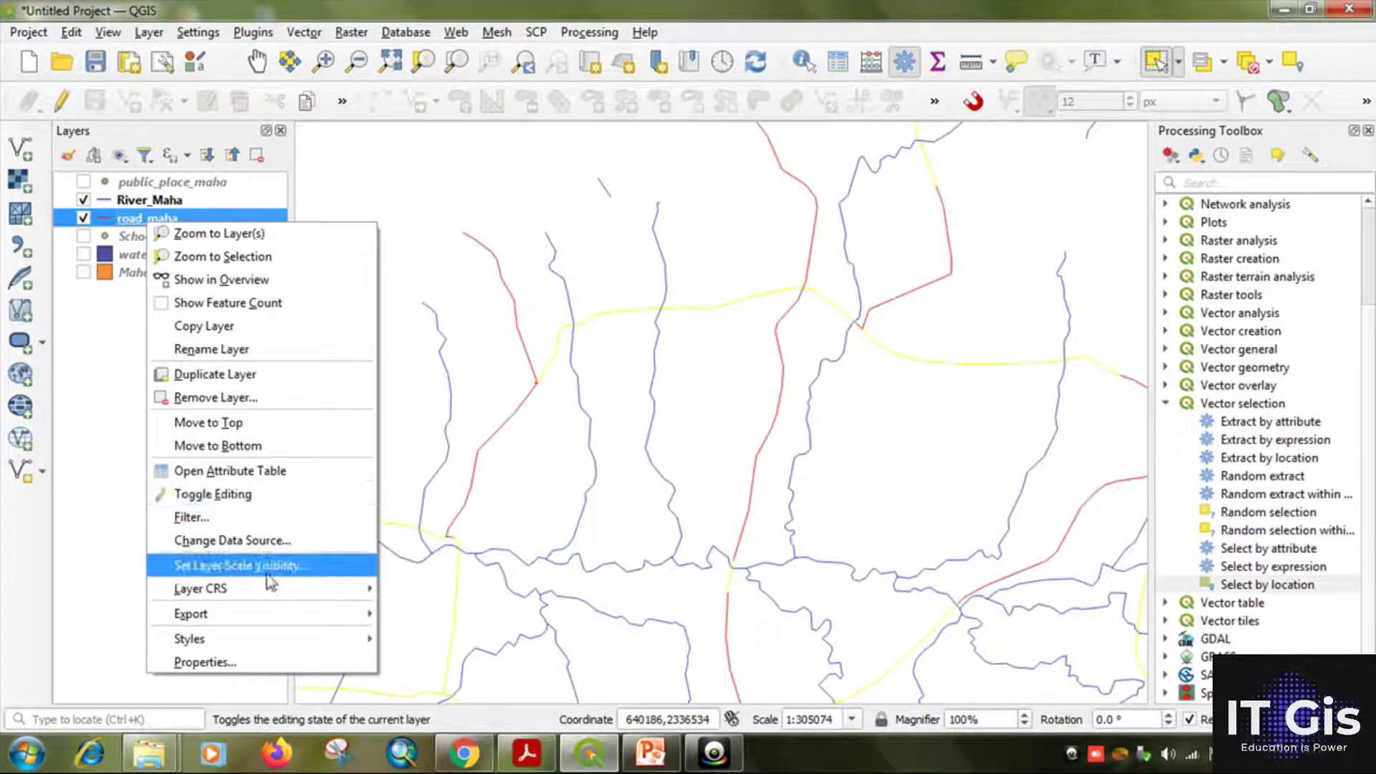
mouse_move(283, 617)
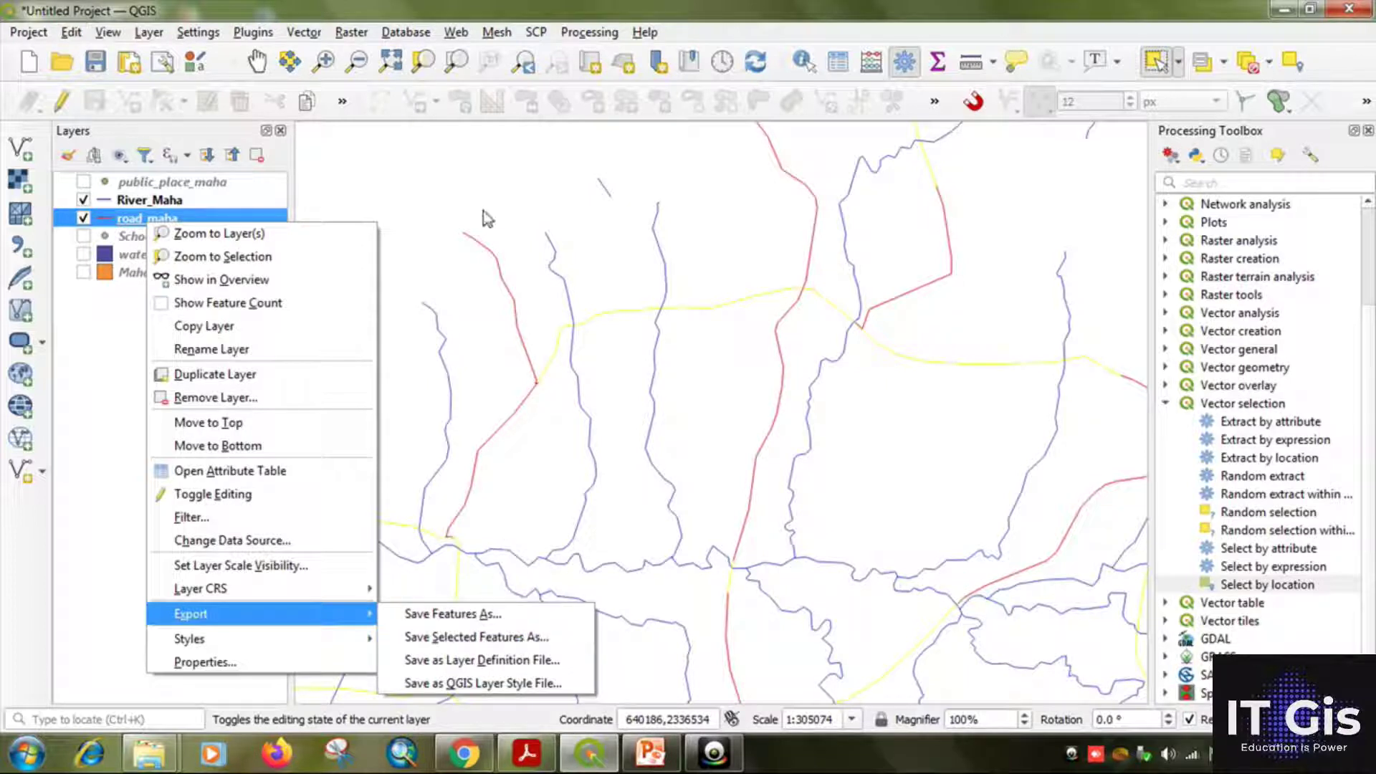
left_click(443, 180)
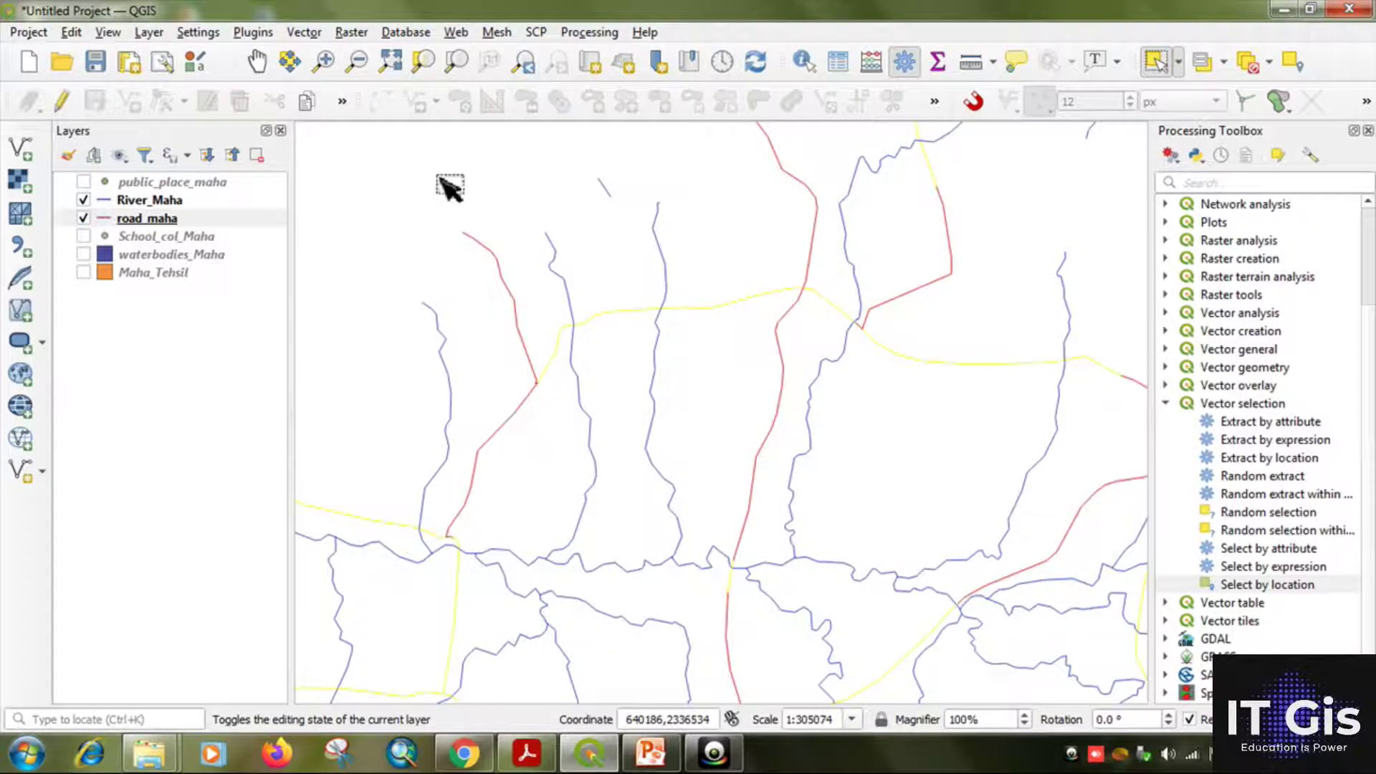
Clear the selection on road_maha and check the selection state in the layer's attribute table
left_click(443, 181)
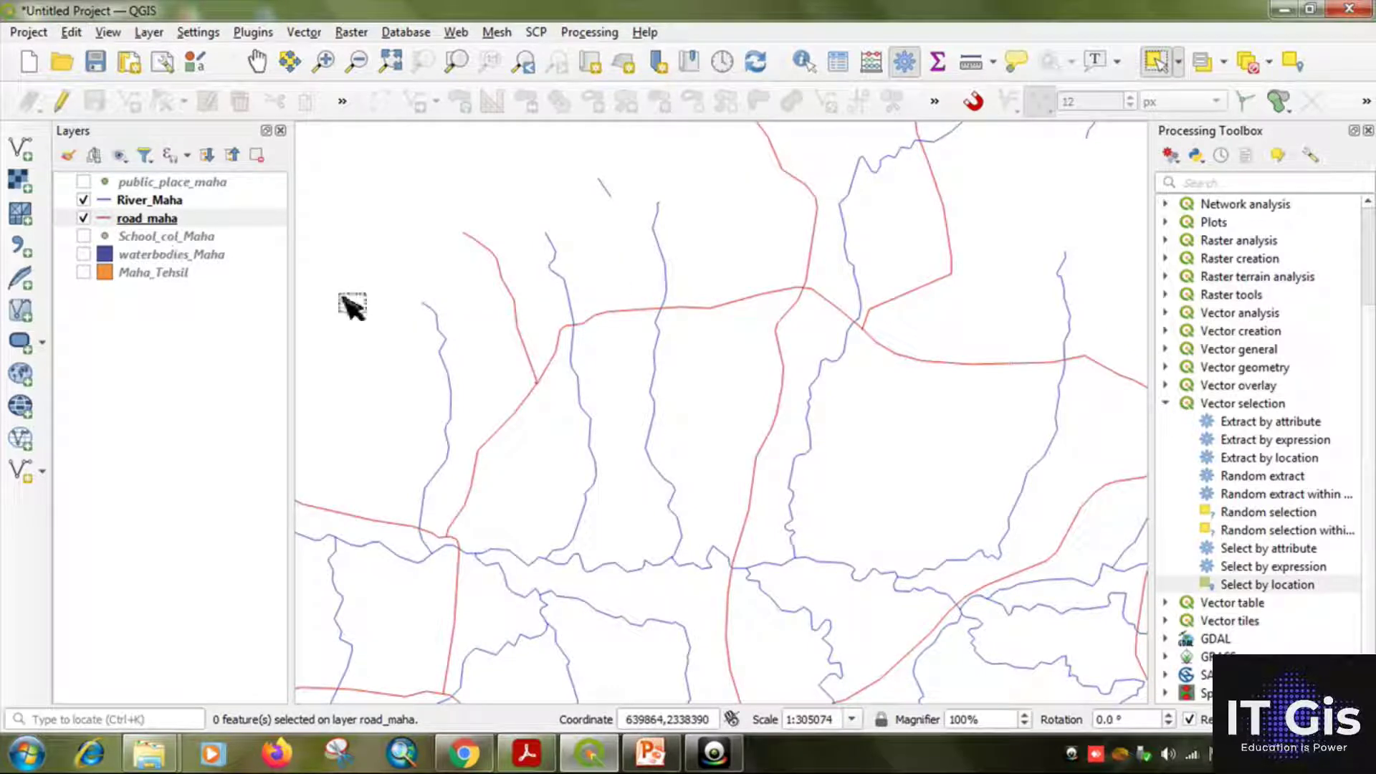
right_click(160, 223)
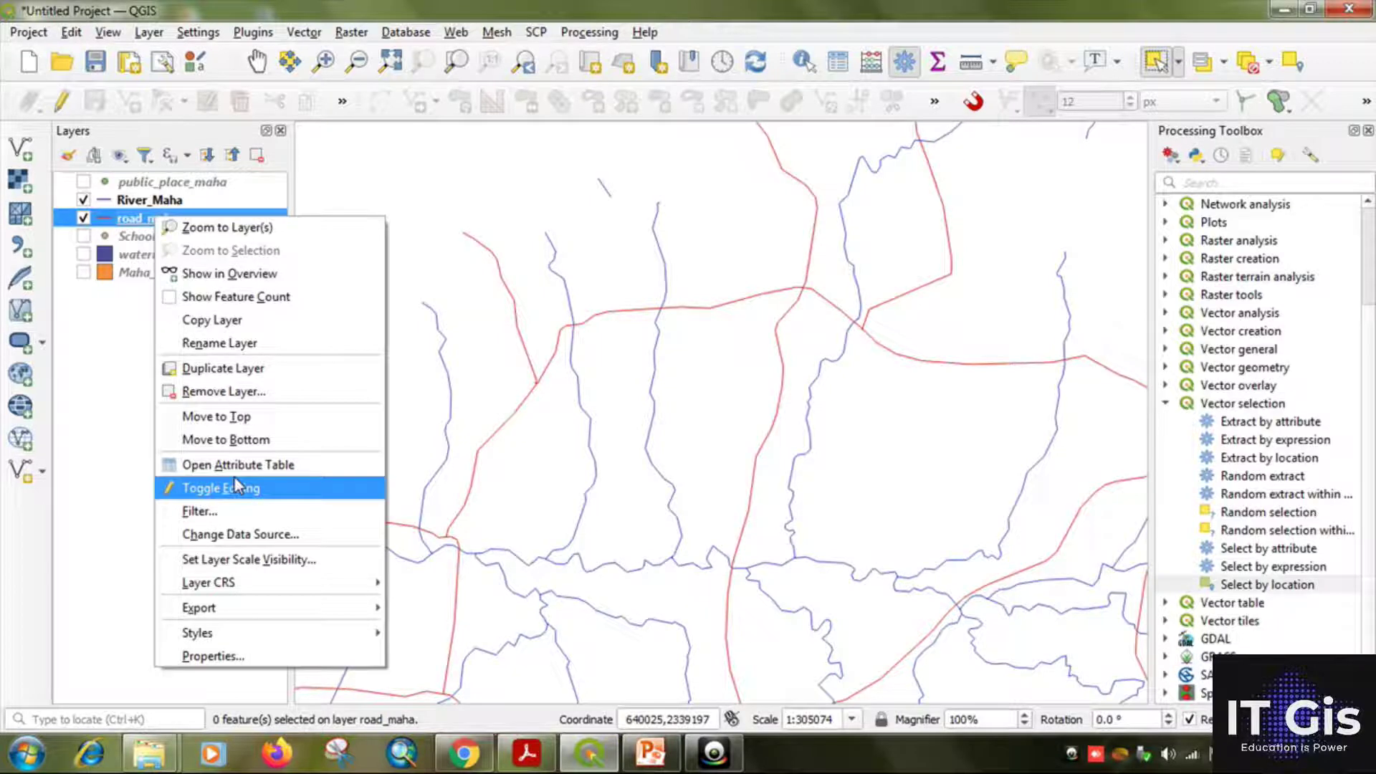
left_click(234, 465)
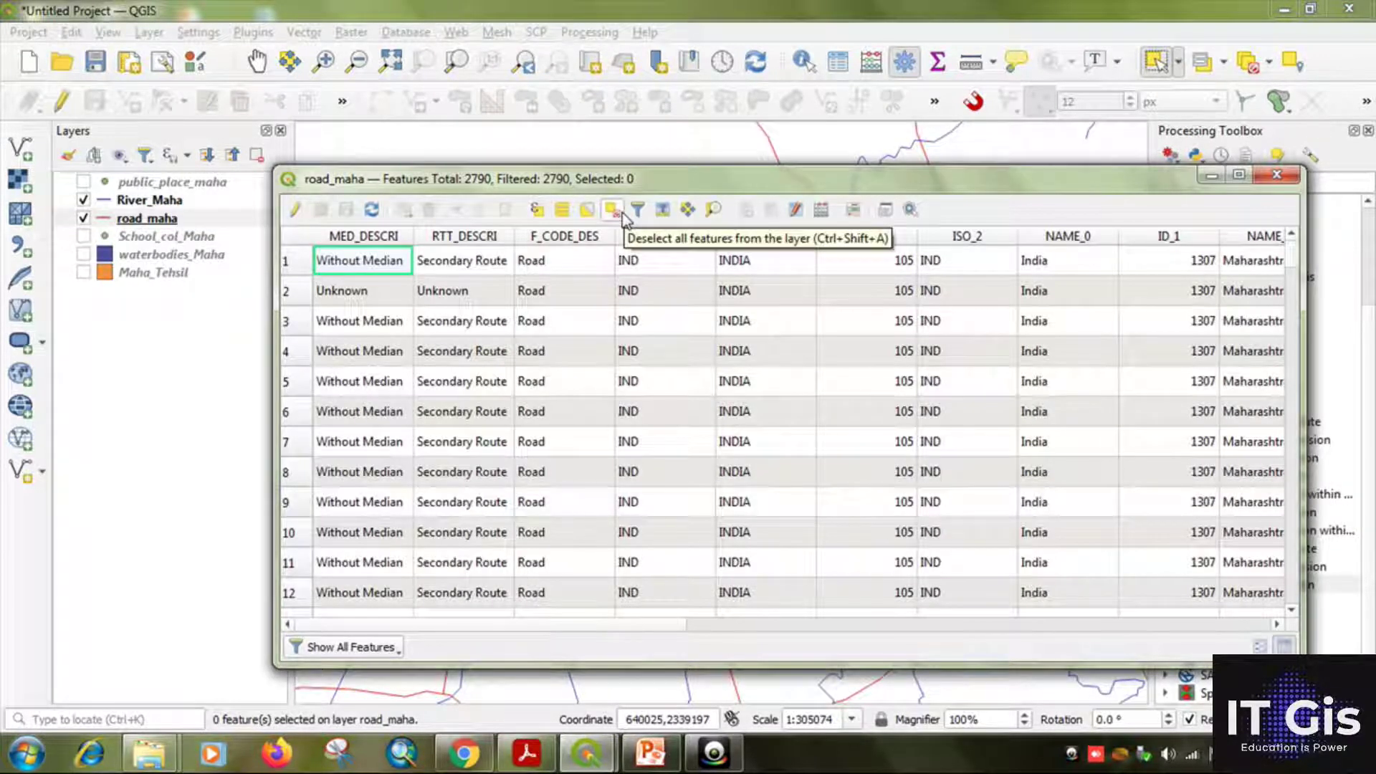
left_click(1276, 175)
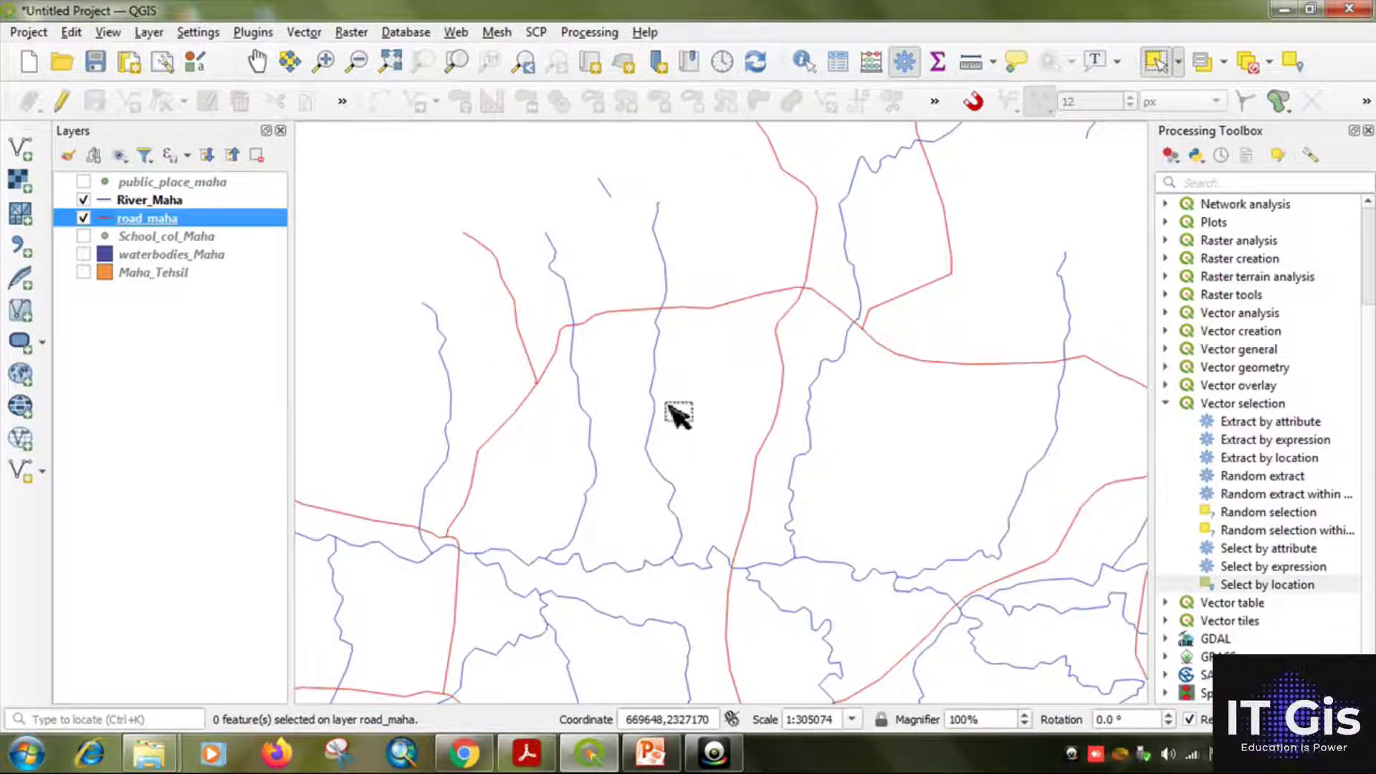
Switch to PowerPoint and read Query No 2 on the slide
left_click(650, 753)
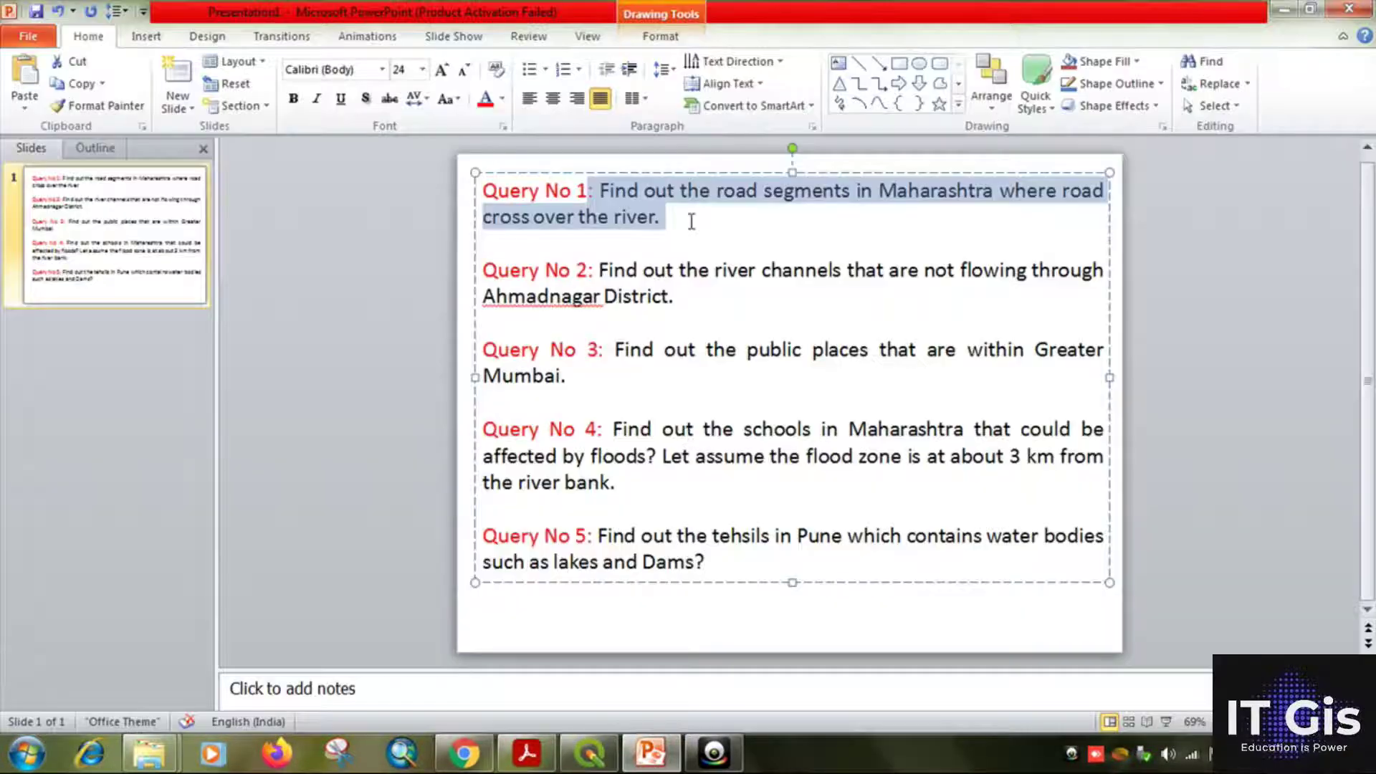
left_click(694, 217)
left_click_drag(599, 270, 631, 303)
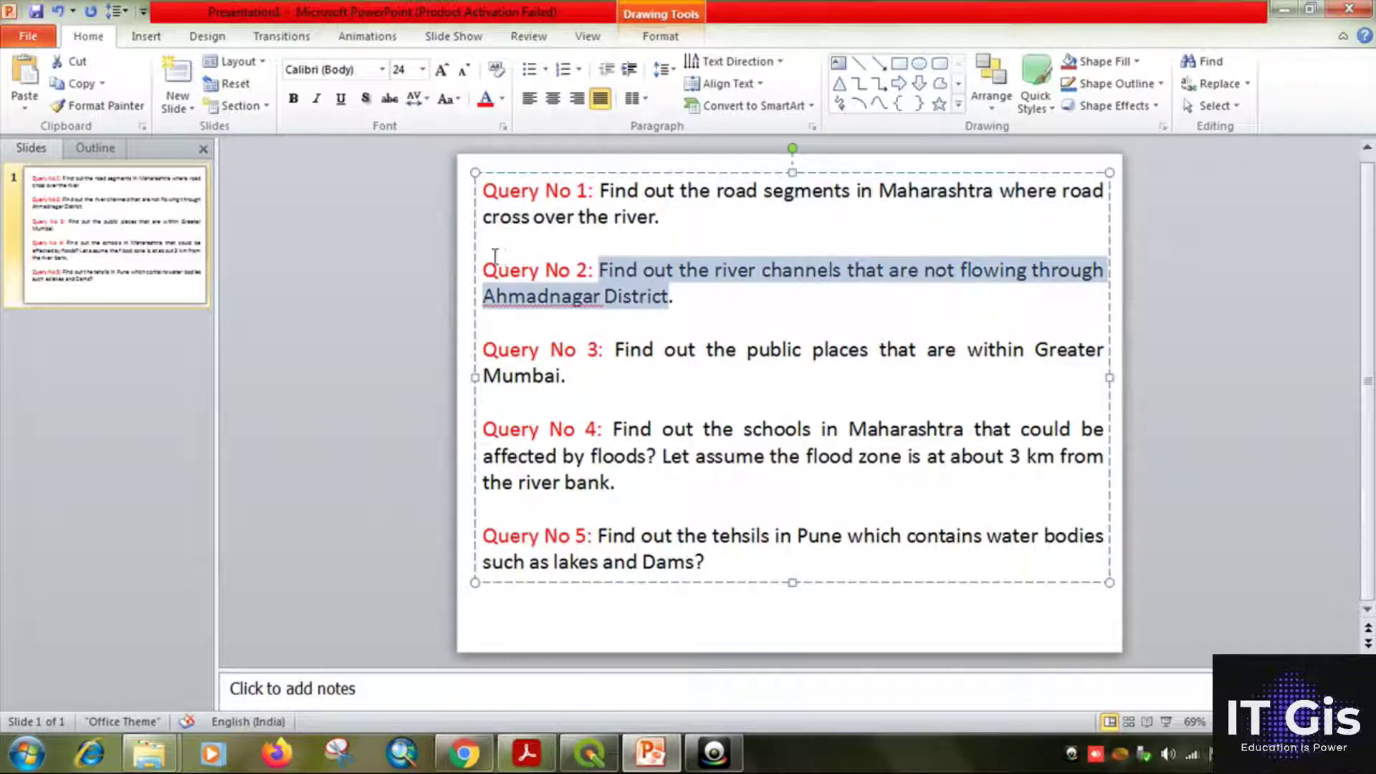
left_click(511, 273)
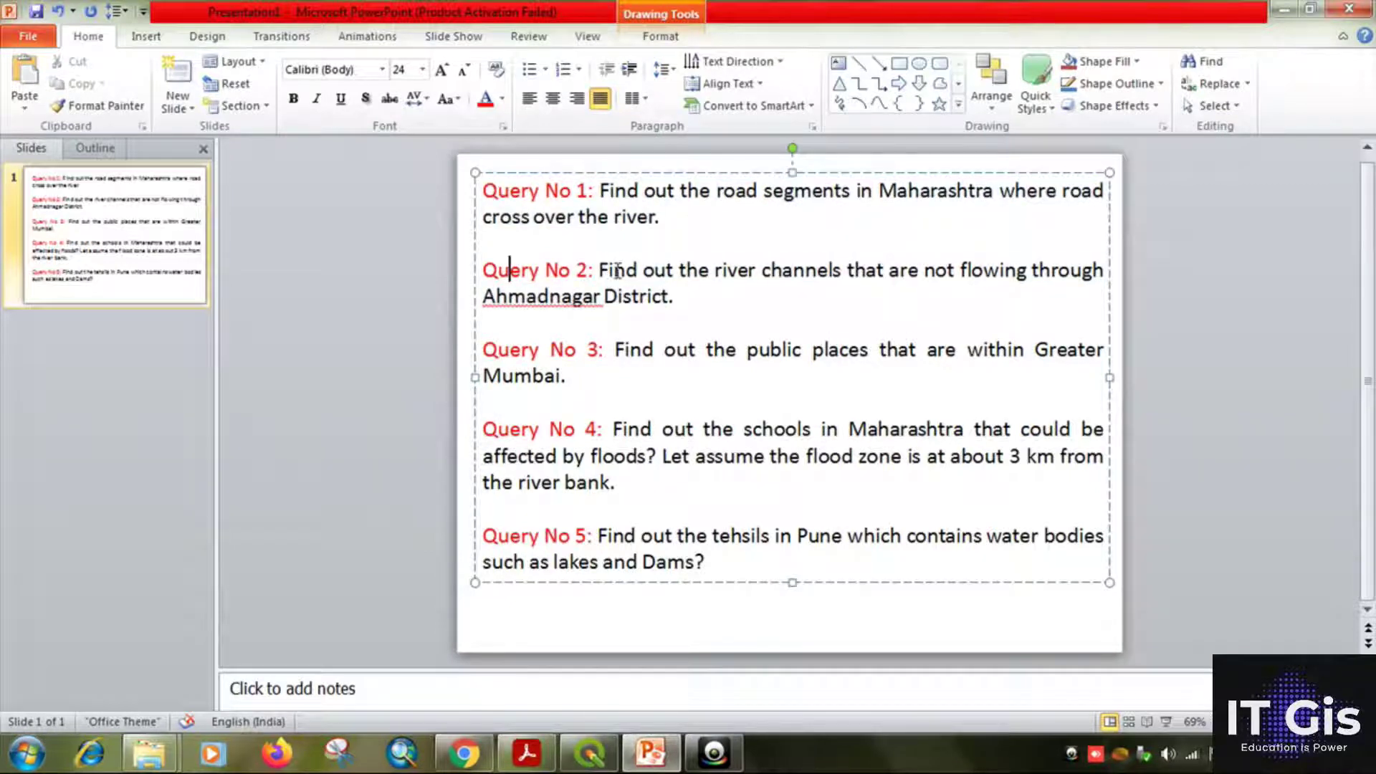
left_click_drag(600, 271, 749, 273)
left_click_drag(849, 273, 758, 299)
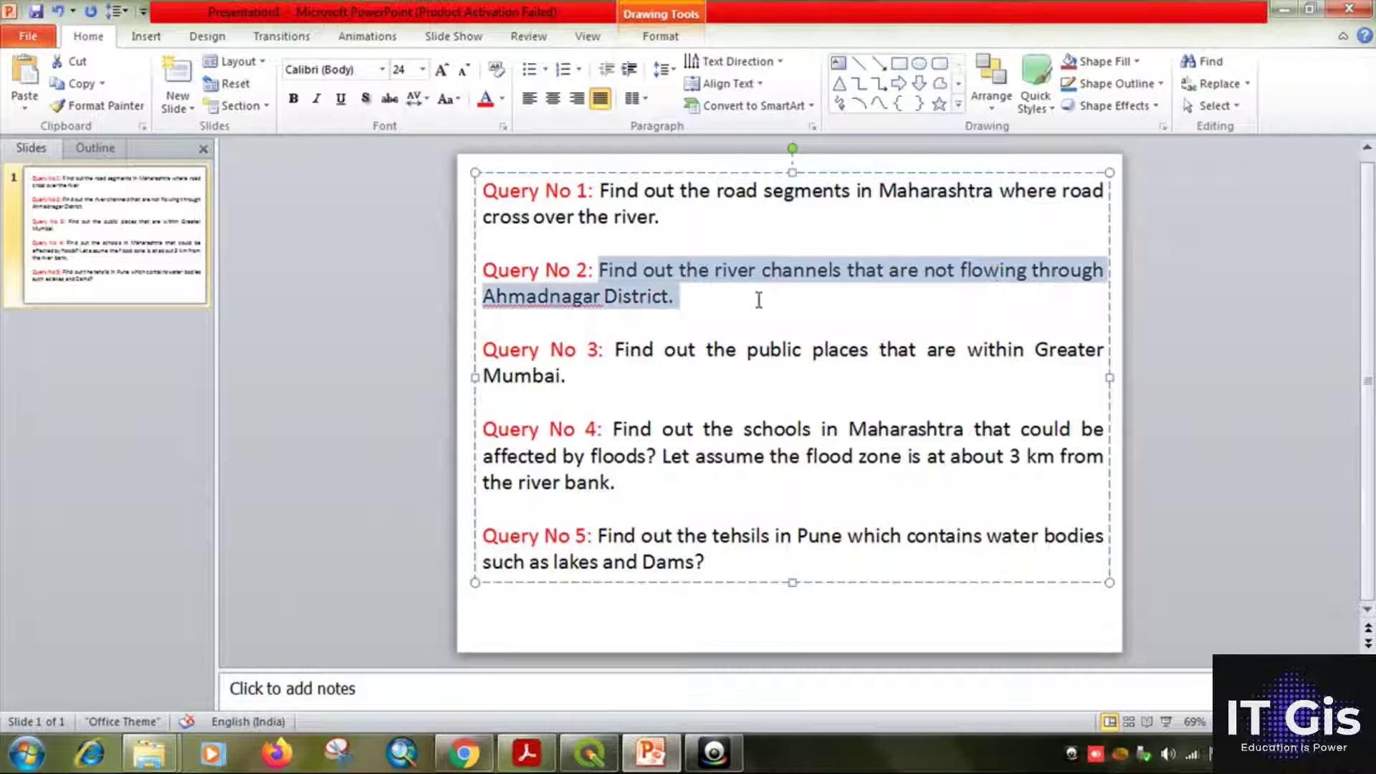
left_click(682, 300)
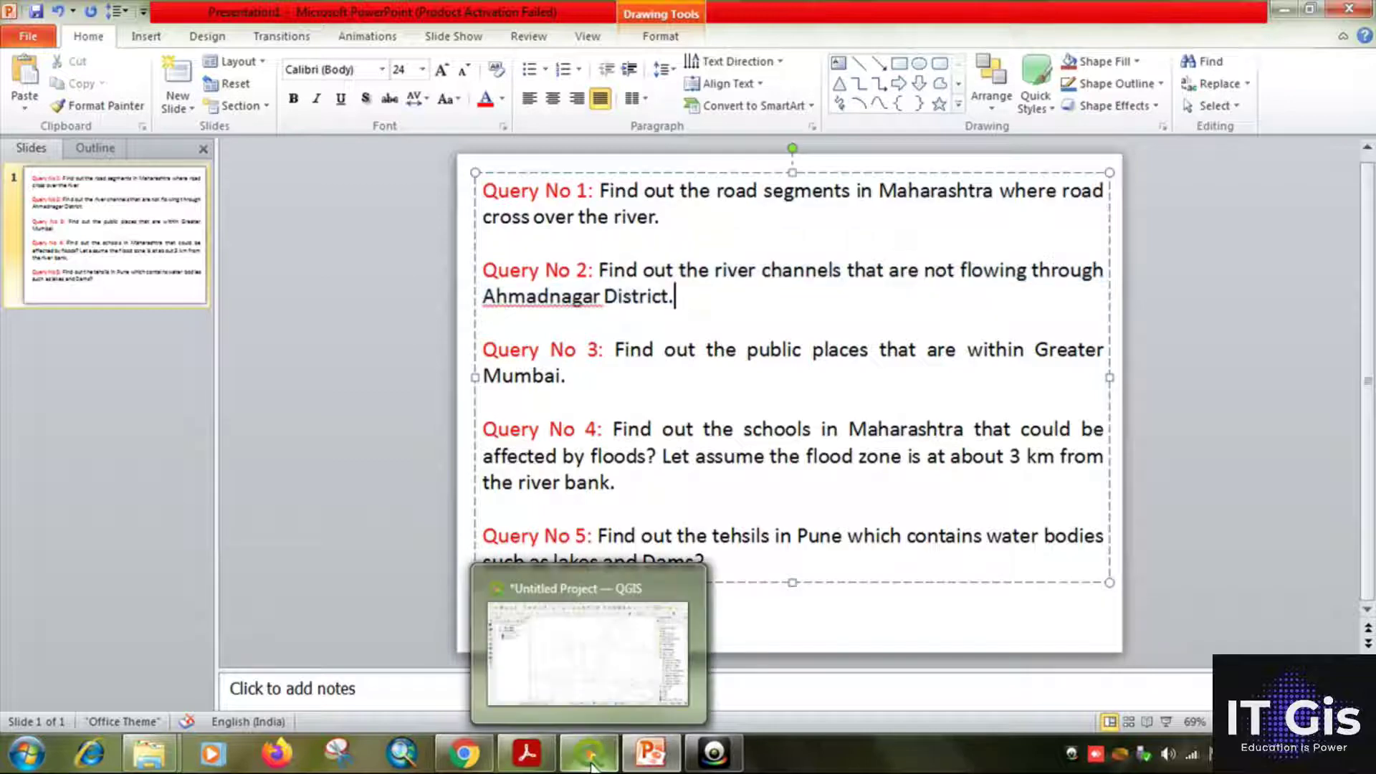
Return to QGIS and view the road and river network of the whole state without a selection
left_click(589, 753)
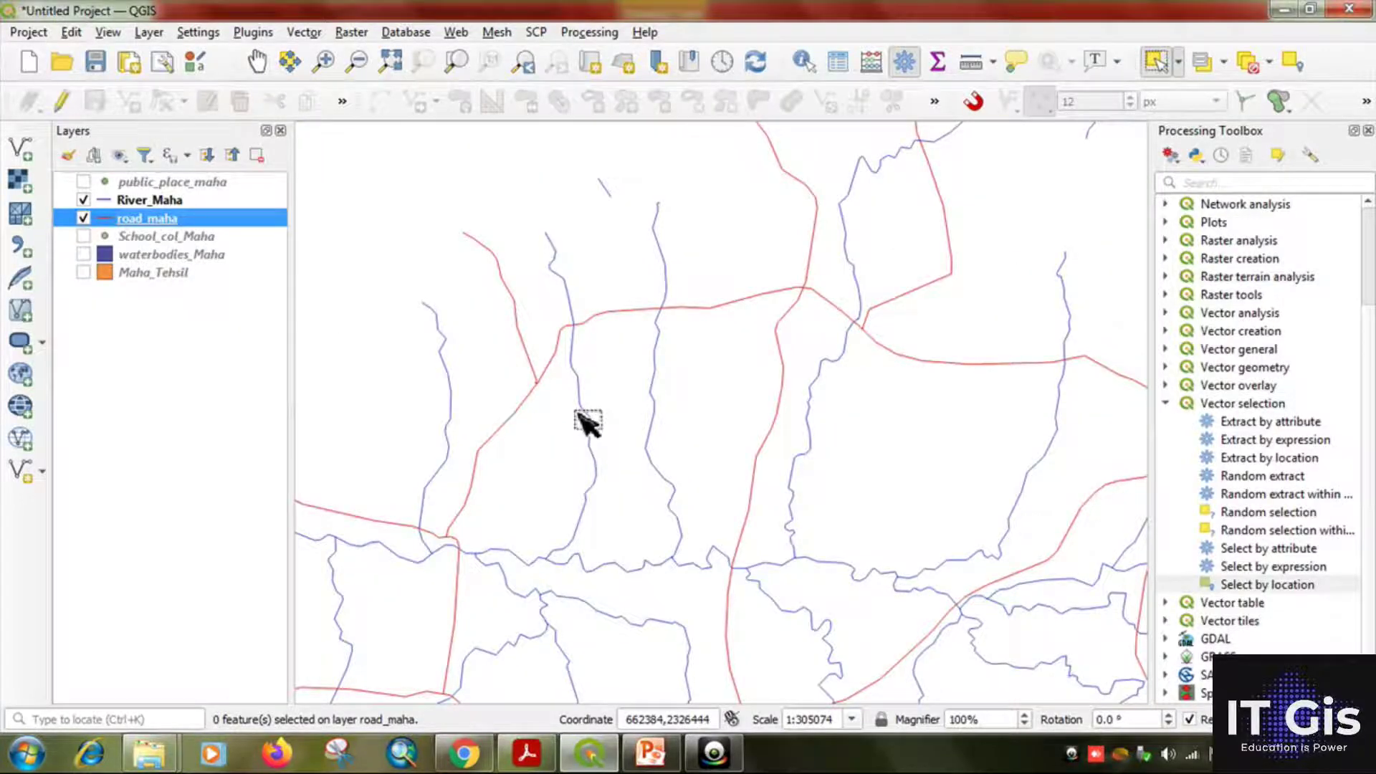
scroll(584, 423, "down", 2)
scroll(587, 423, "down", 2)
left_click_drag(528, 478, 615, 333)
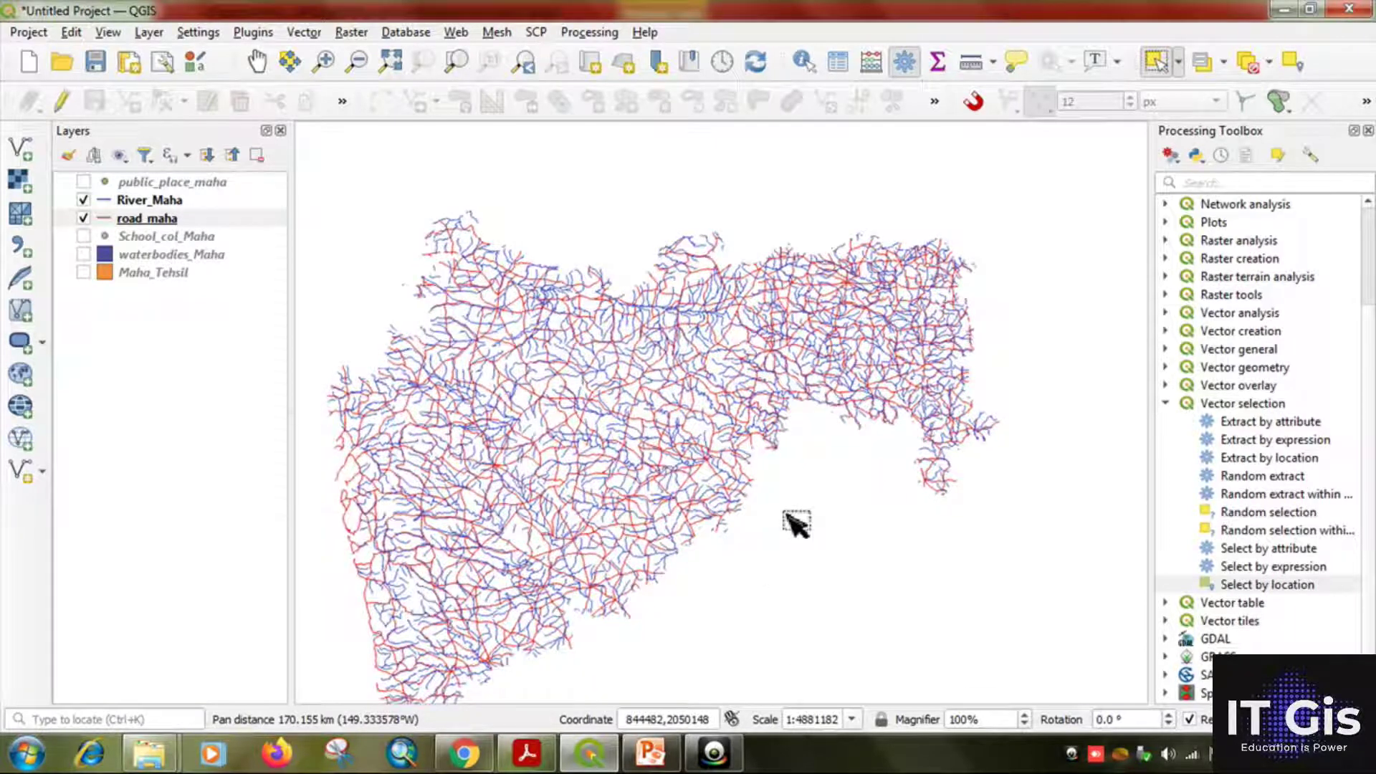
left_click_drag(681, 393, 703, 356)
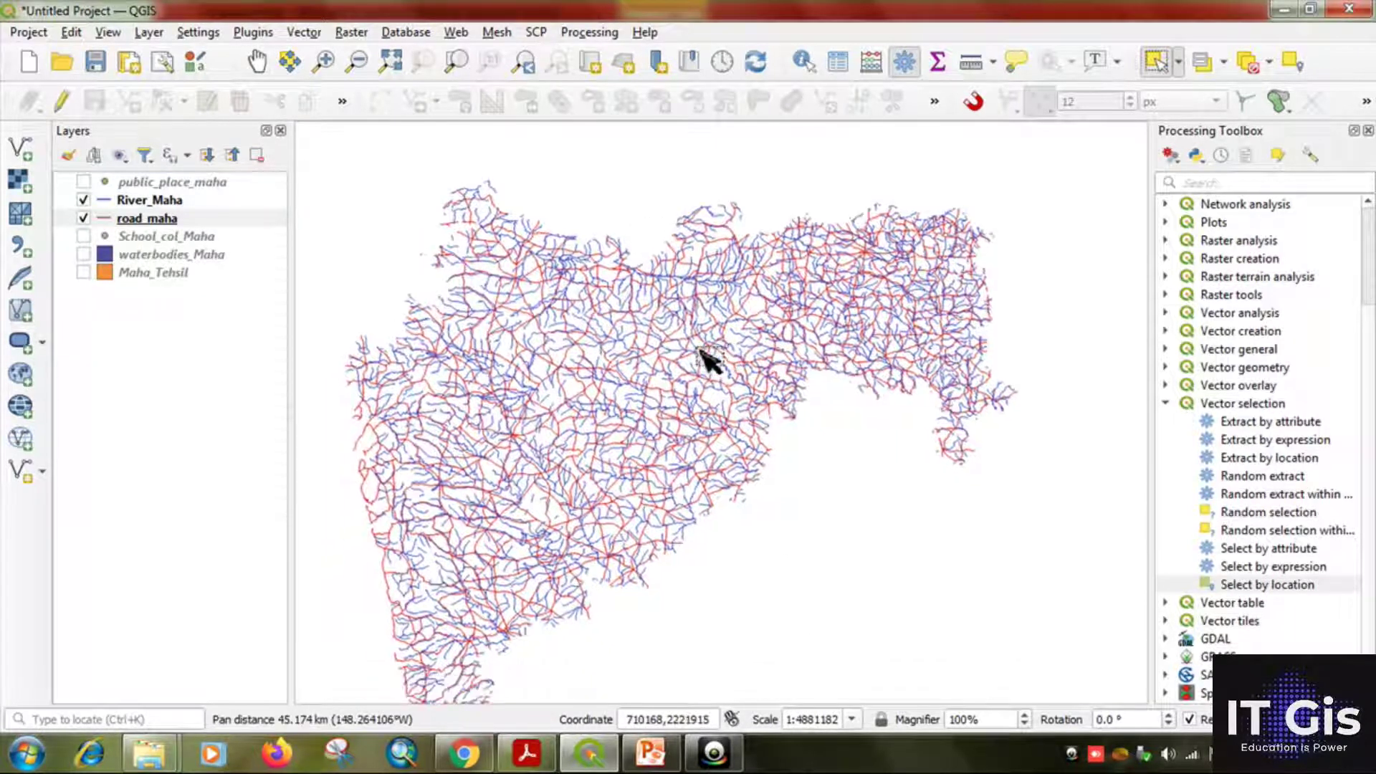
Reread the river channels part of Query No 2 in PowerPoint and switch back to QGIS
left_click(651, 752)
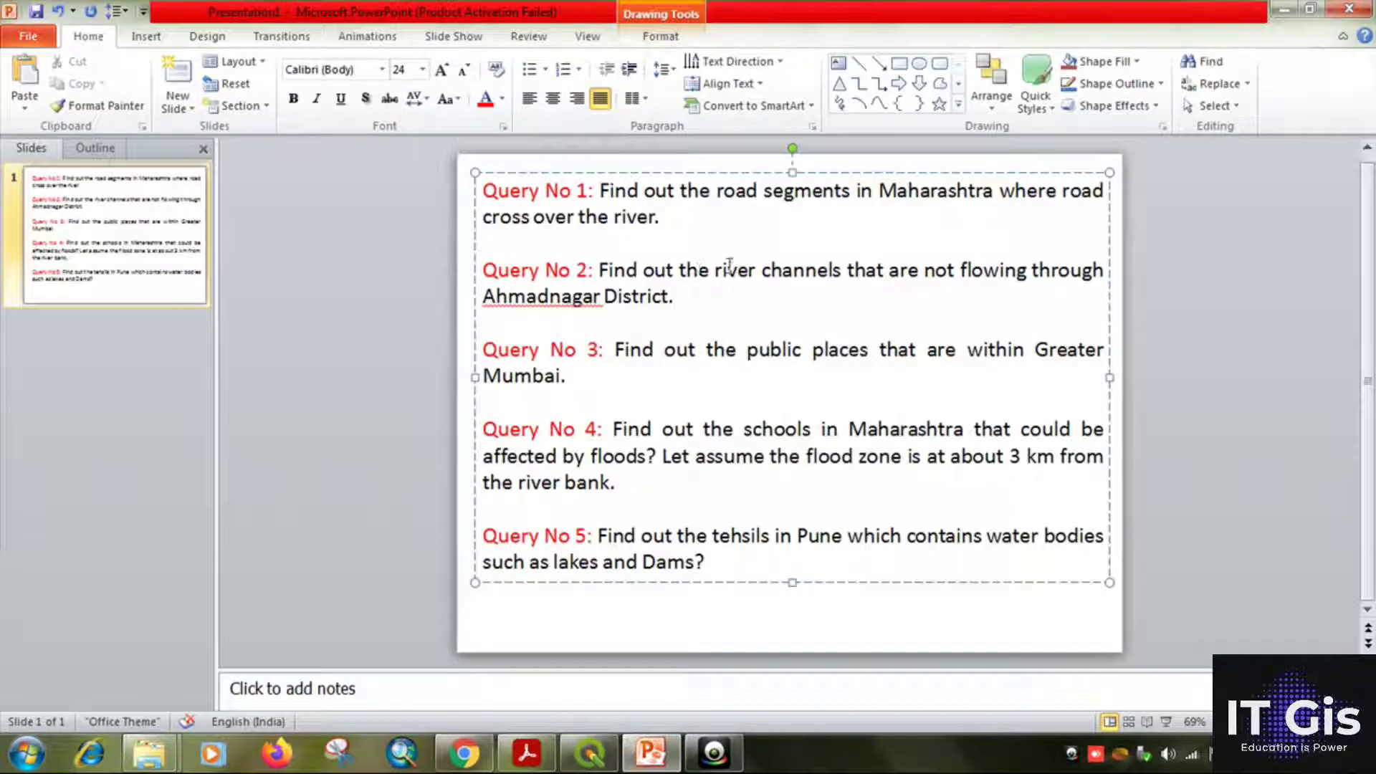
left_click_drag(720, 270, 484, 244)
left_click(590, 753)
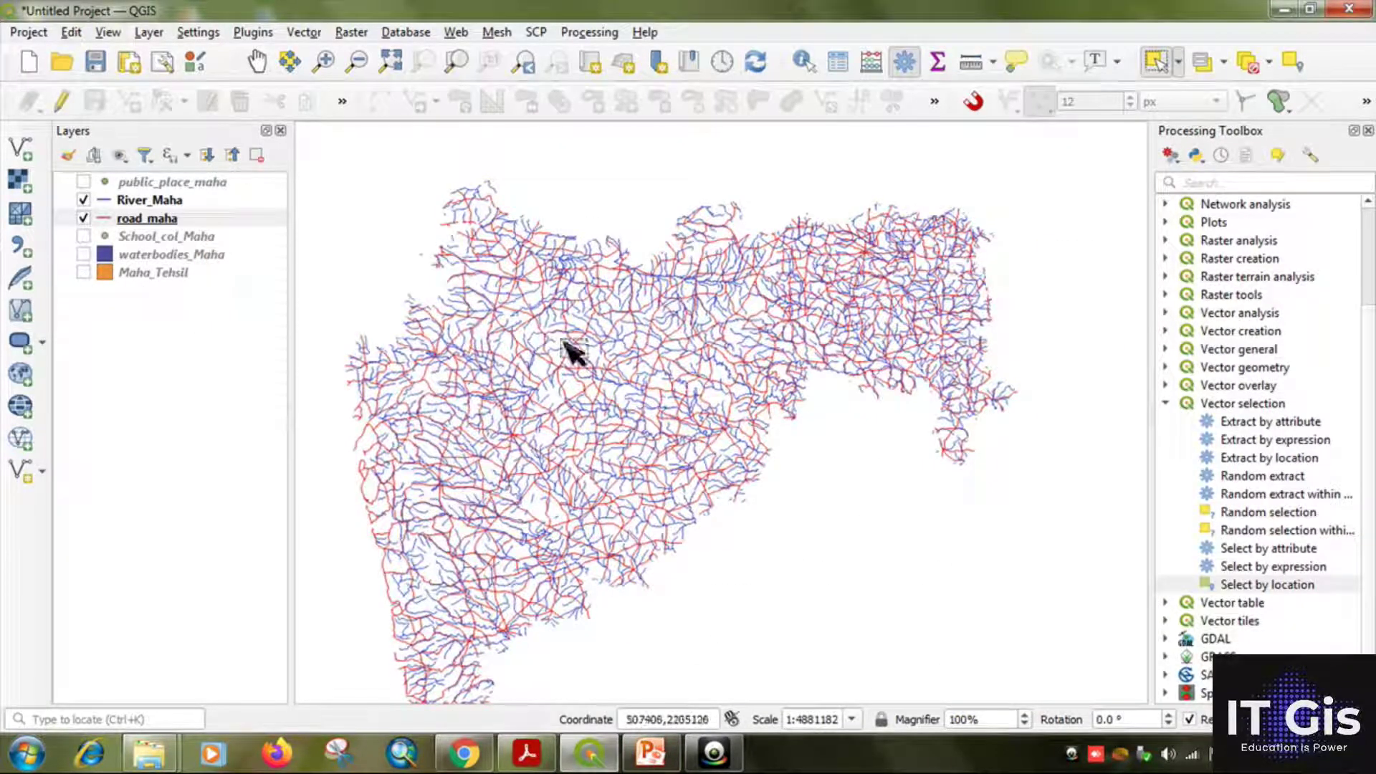
Show the Maha_Tehsil layer and hide road_maha so that only rivers and tehsils are displayed
left_click(83, 273)
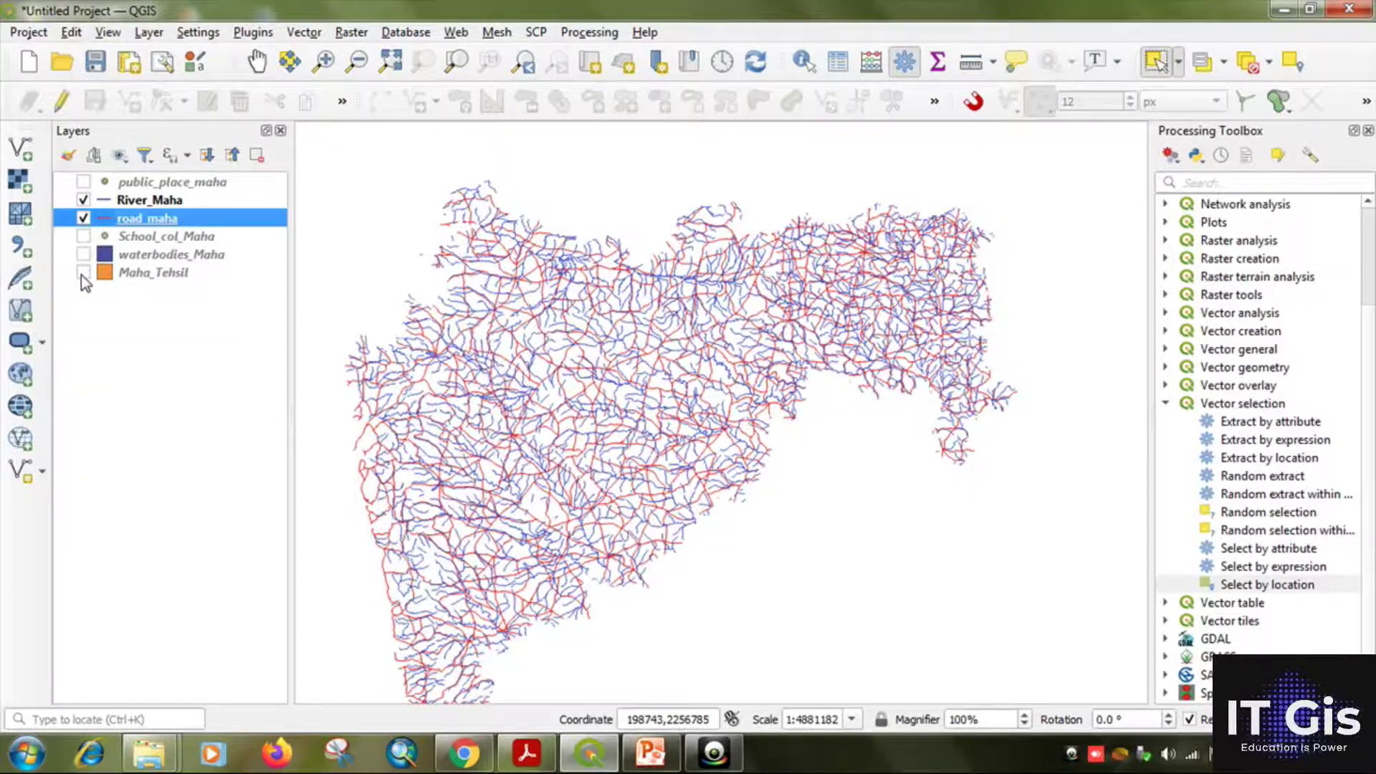
left_click(83, 219)
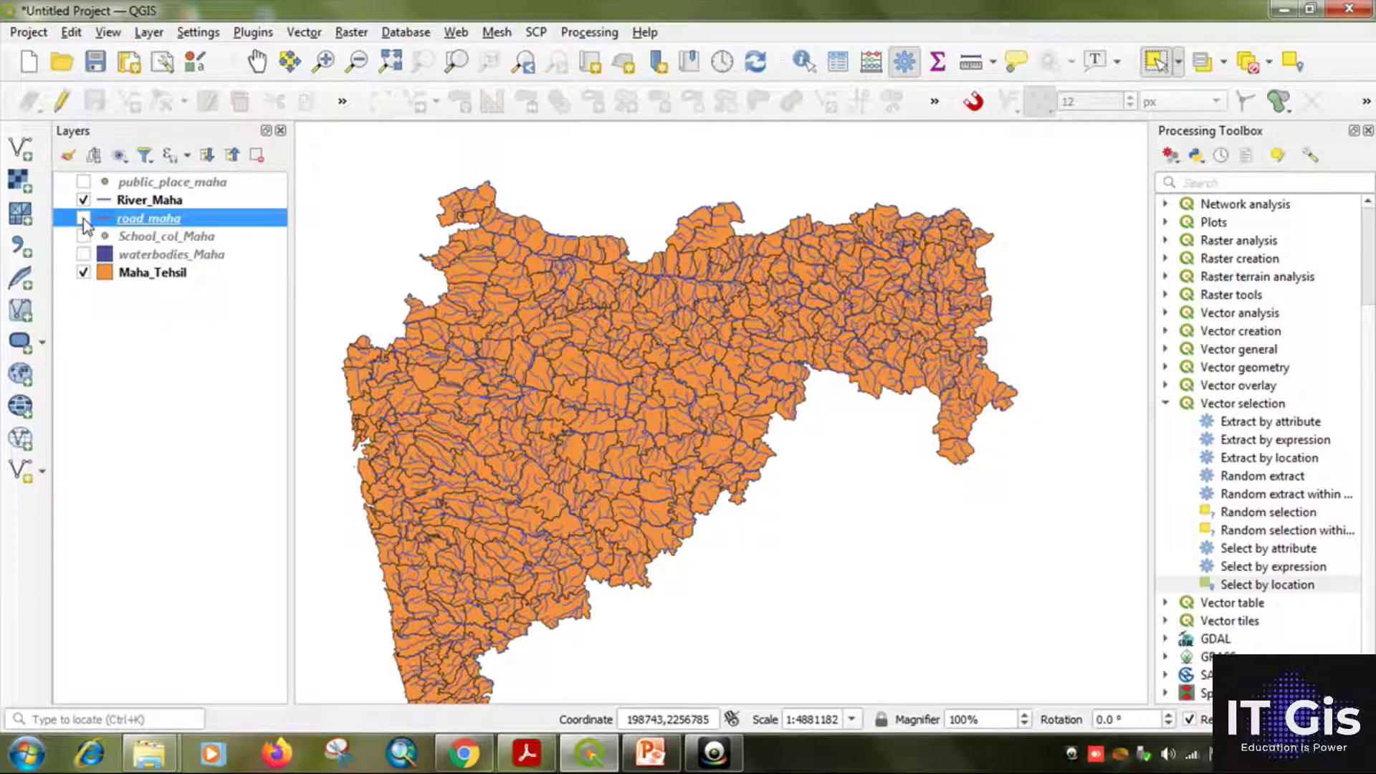
left_click(160, 204)
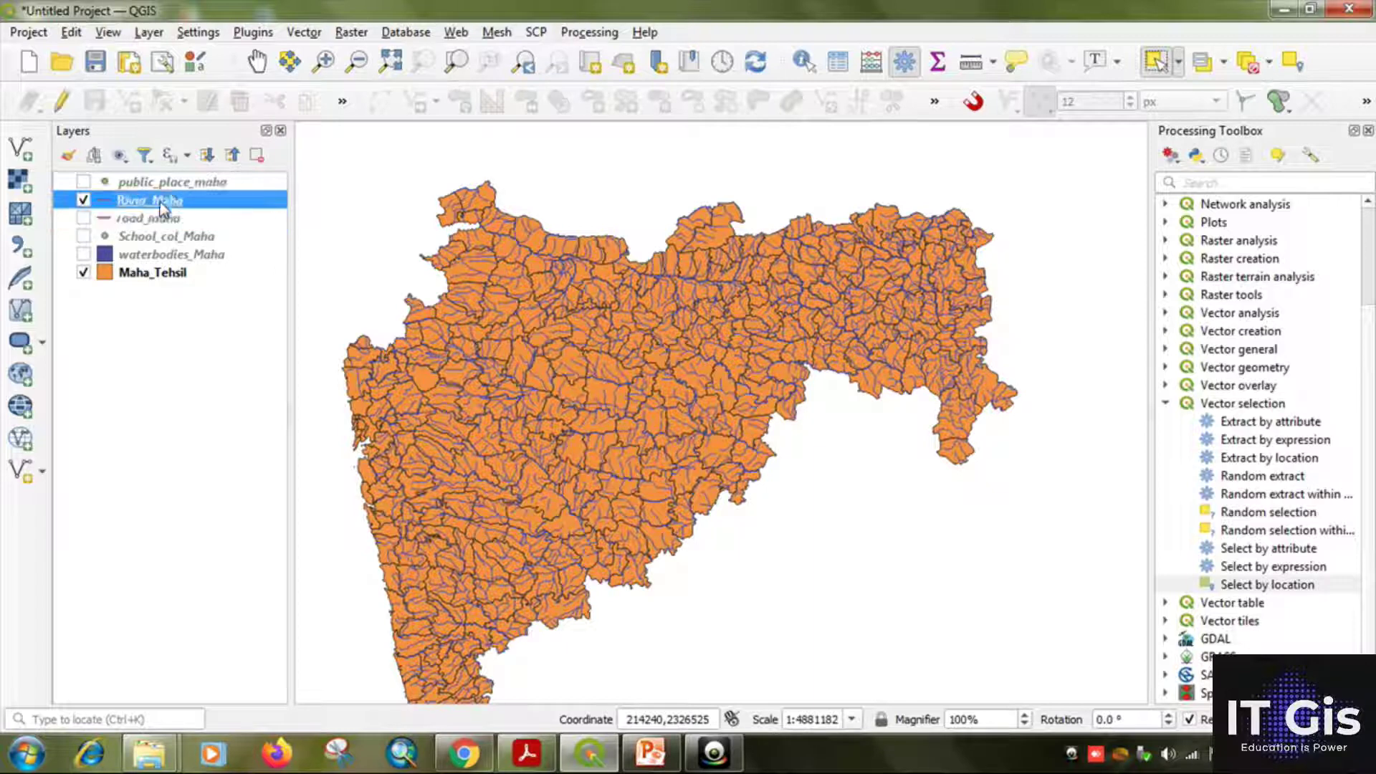
Examine the district and tehsil name fields in the Maha_Tehsil attribute table and close it
right_click(161, 278)
left_click(272, 509)
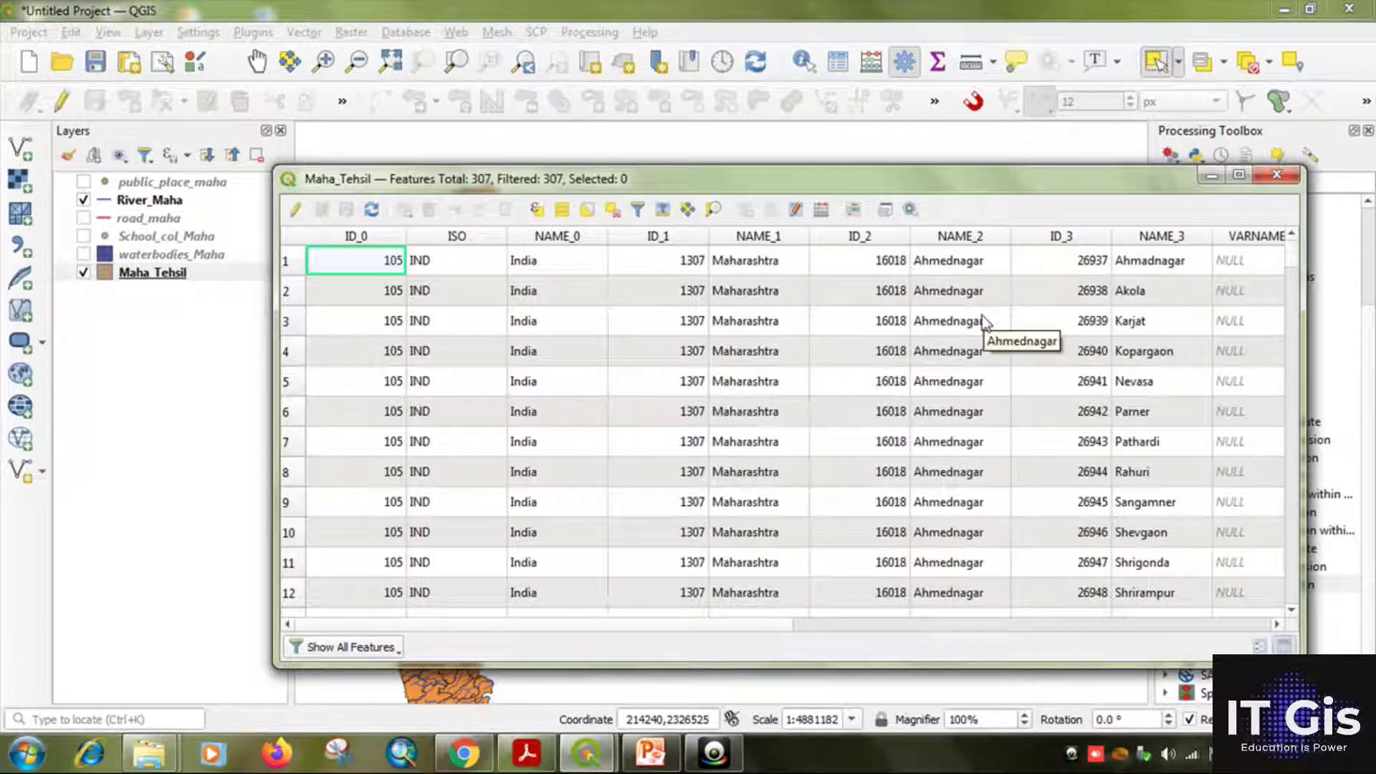
scroll(969, 297, "down", 3)
scroll(968, 290, "up", 2)
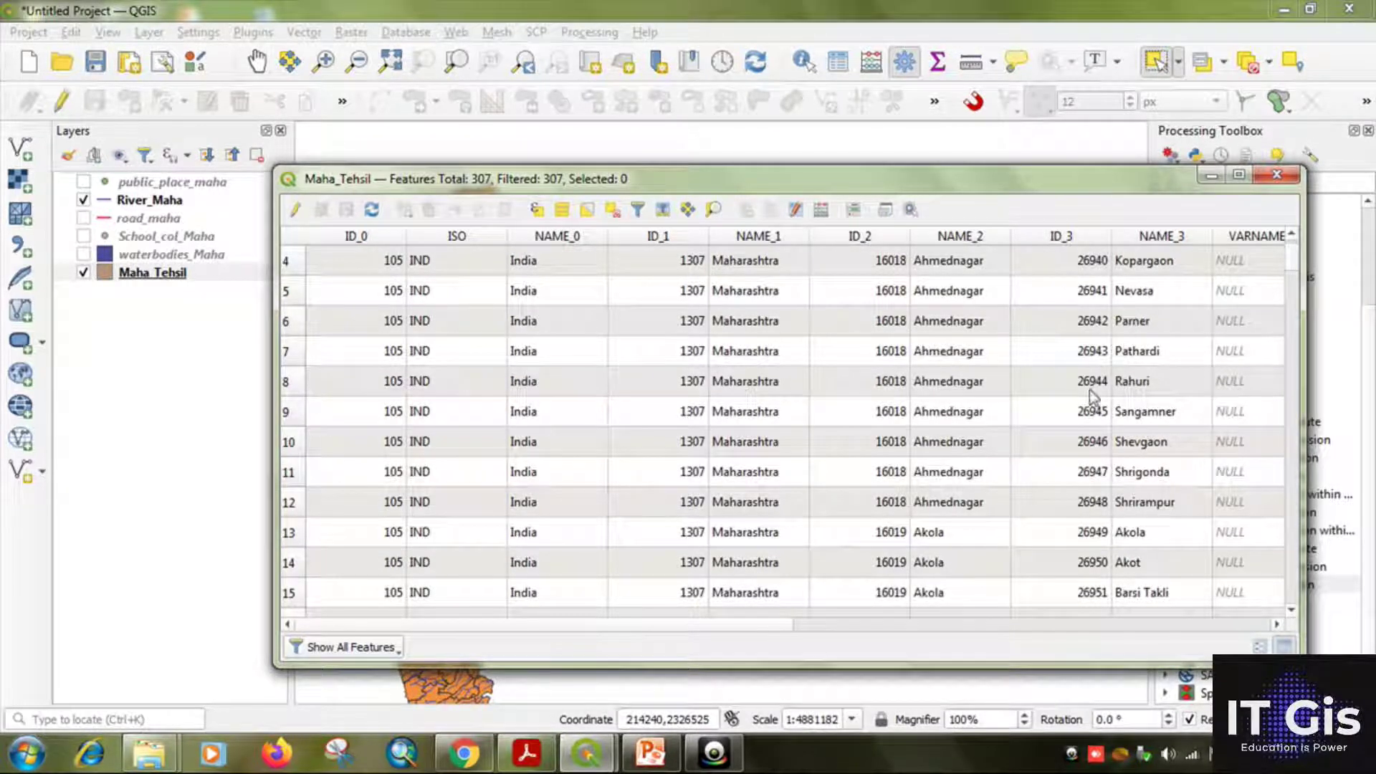
scroll(1076, 329, "up", 1)
left_click(1270, 182)
Filter the Maha_Tehsil layer with the expression "NAME_2" = 'Ahmednagar'
right_click(175, 279)
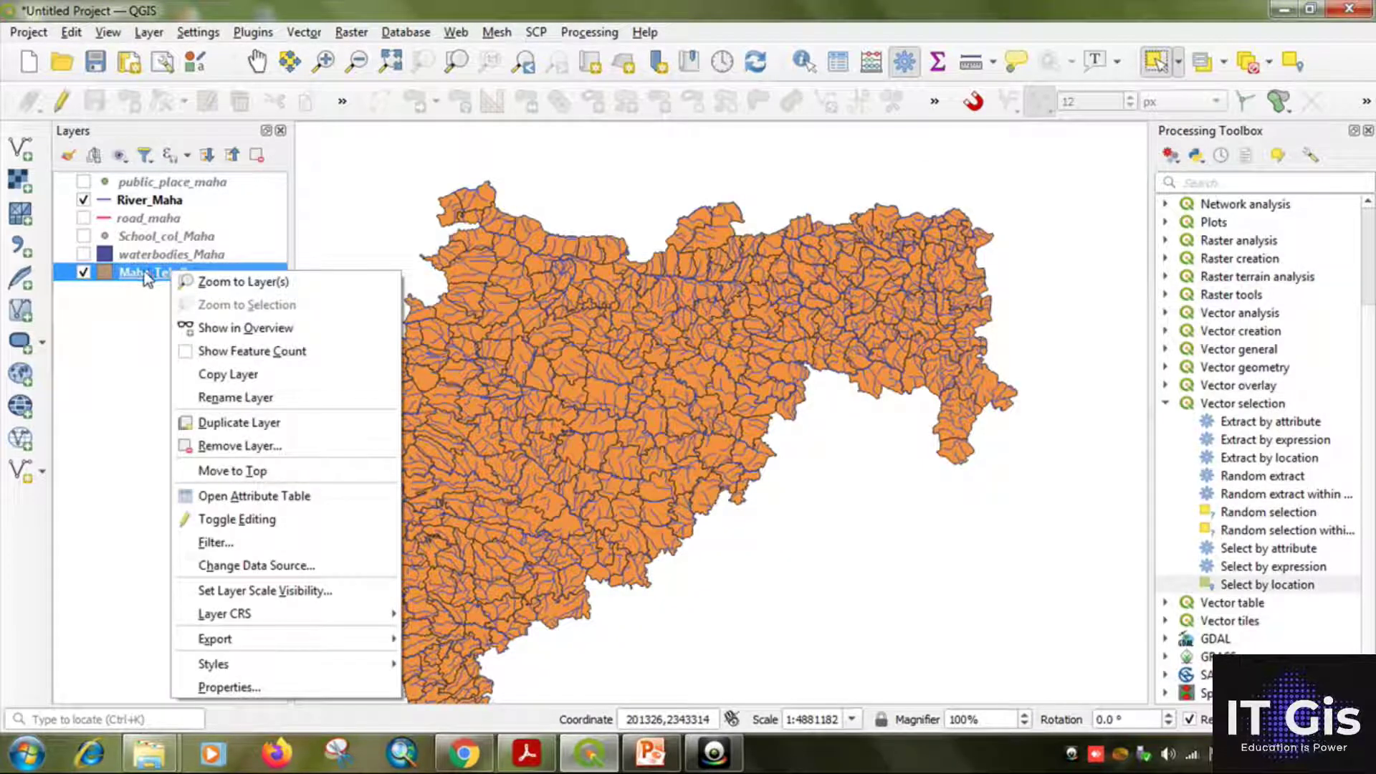
left_click(241, 548)
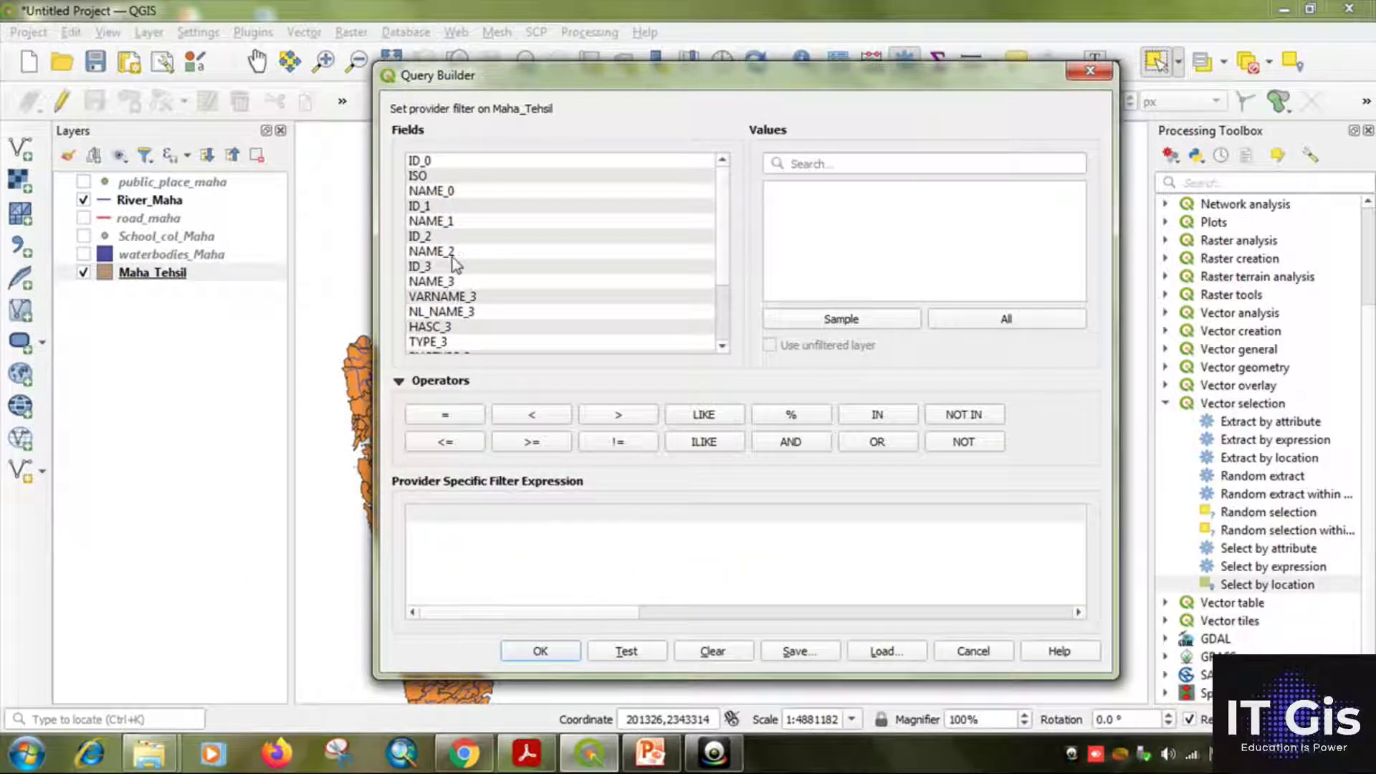
double_click(441, 252)
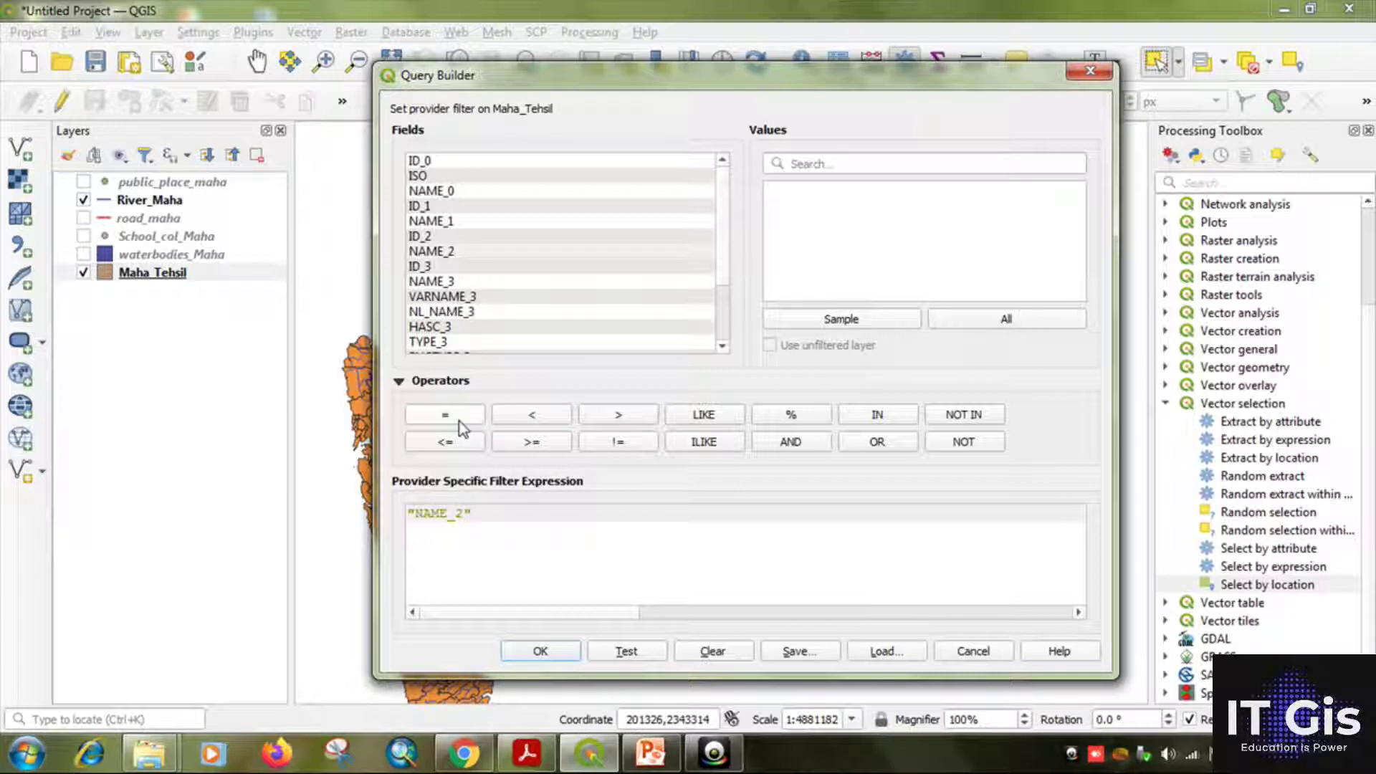
left_click(1006, 321)
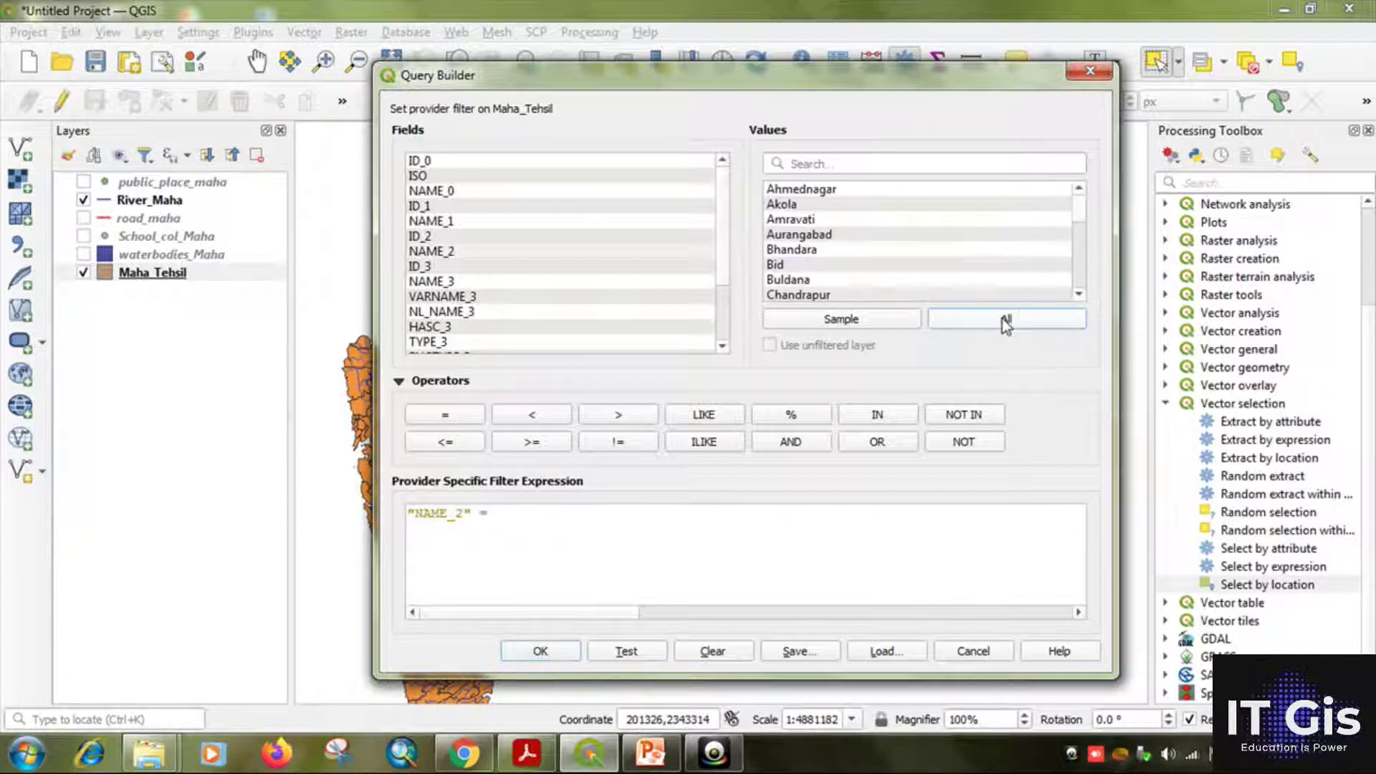
double_click(801, 190)
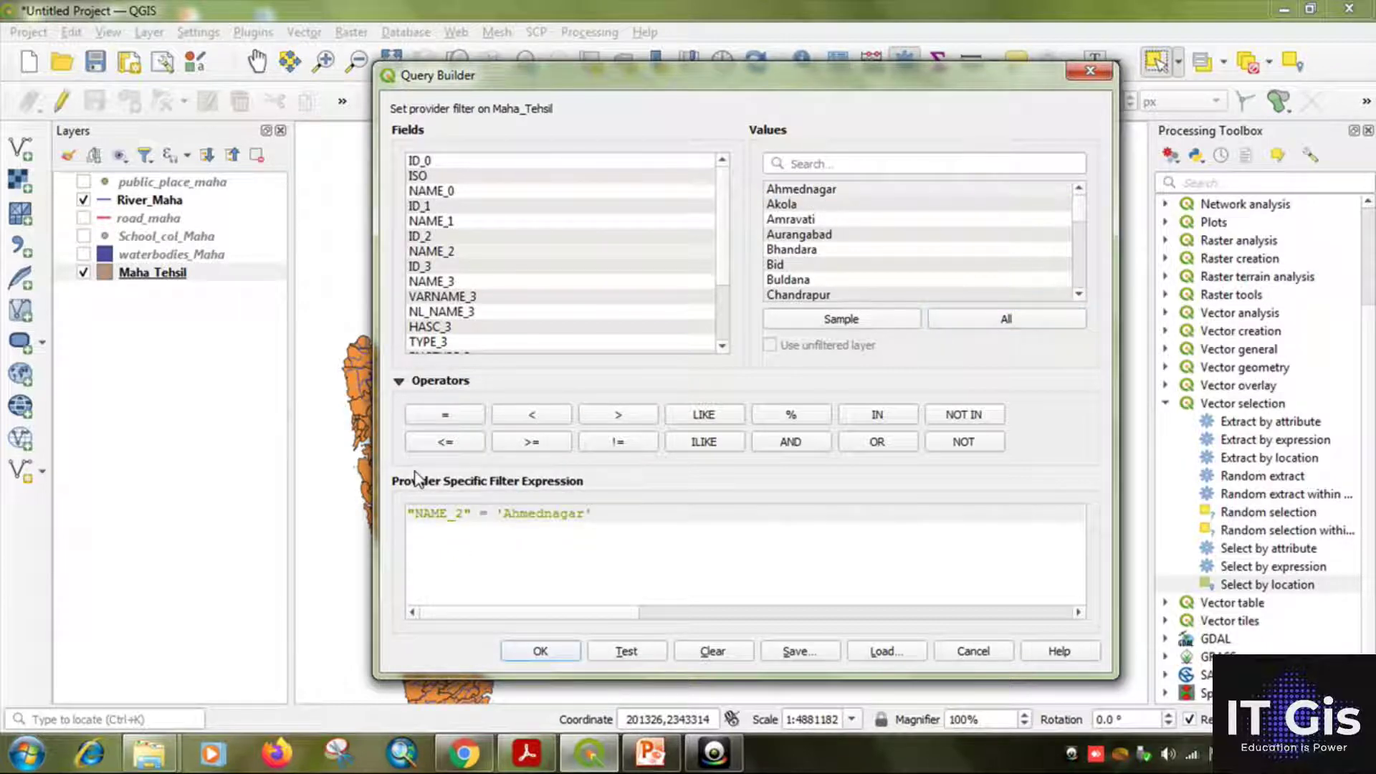
left_click(541, 652)
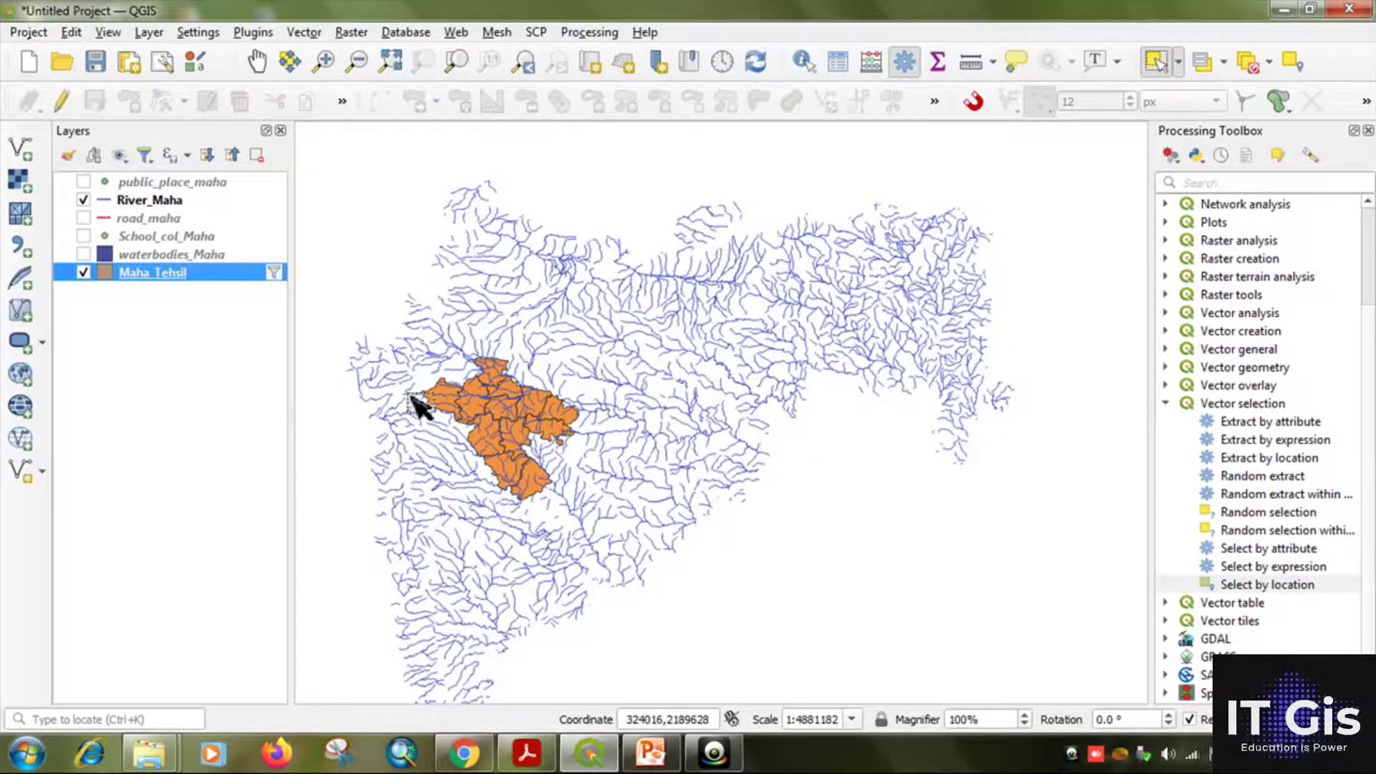
Inspect the rivers in and around the filtered district, reread Query No 2 in PowerPoint, and return to QGIS
scroll(427, 407, "up", 1)
scroll(482, 402, "up", 1)
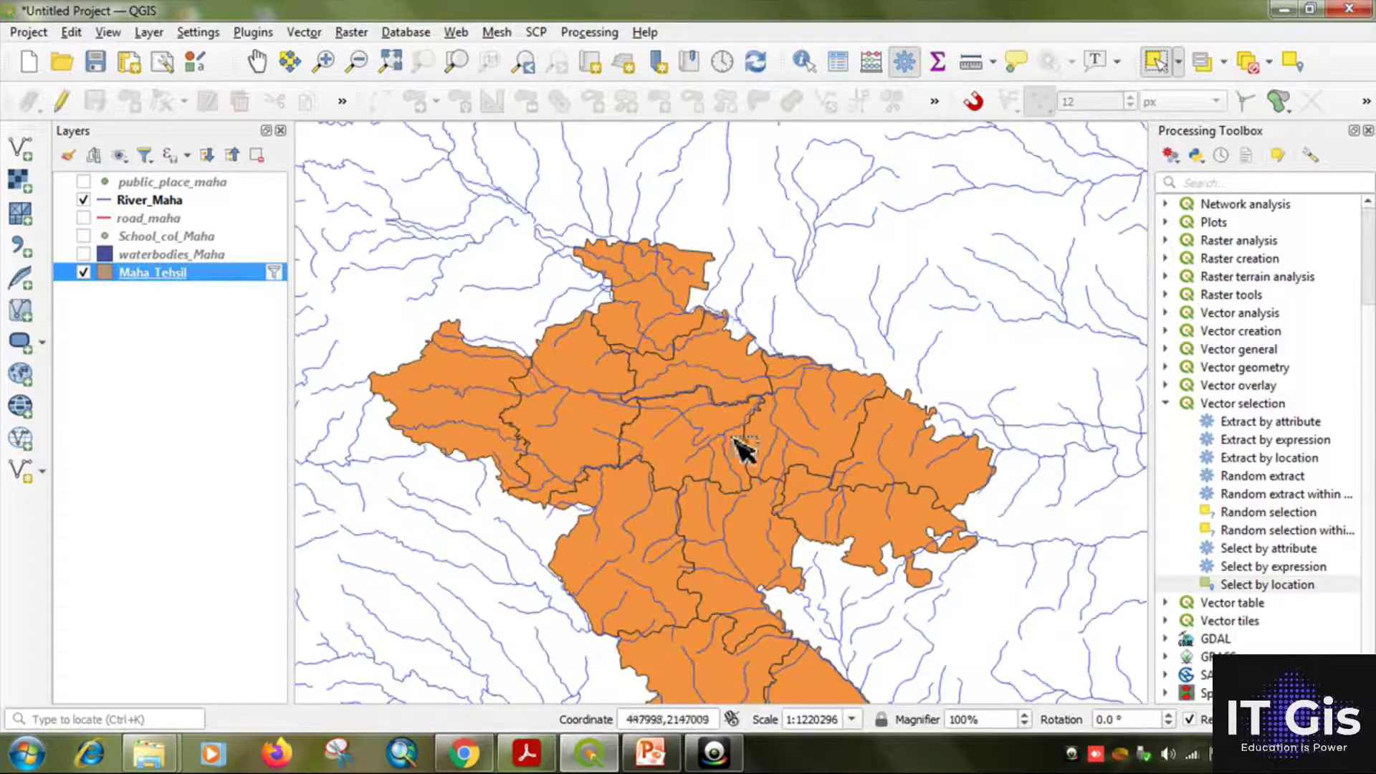
scroll(656, 466, "down", 1)
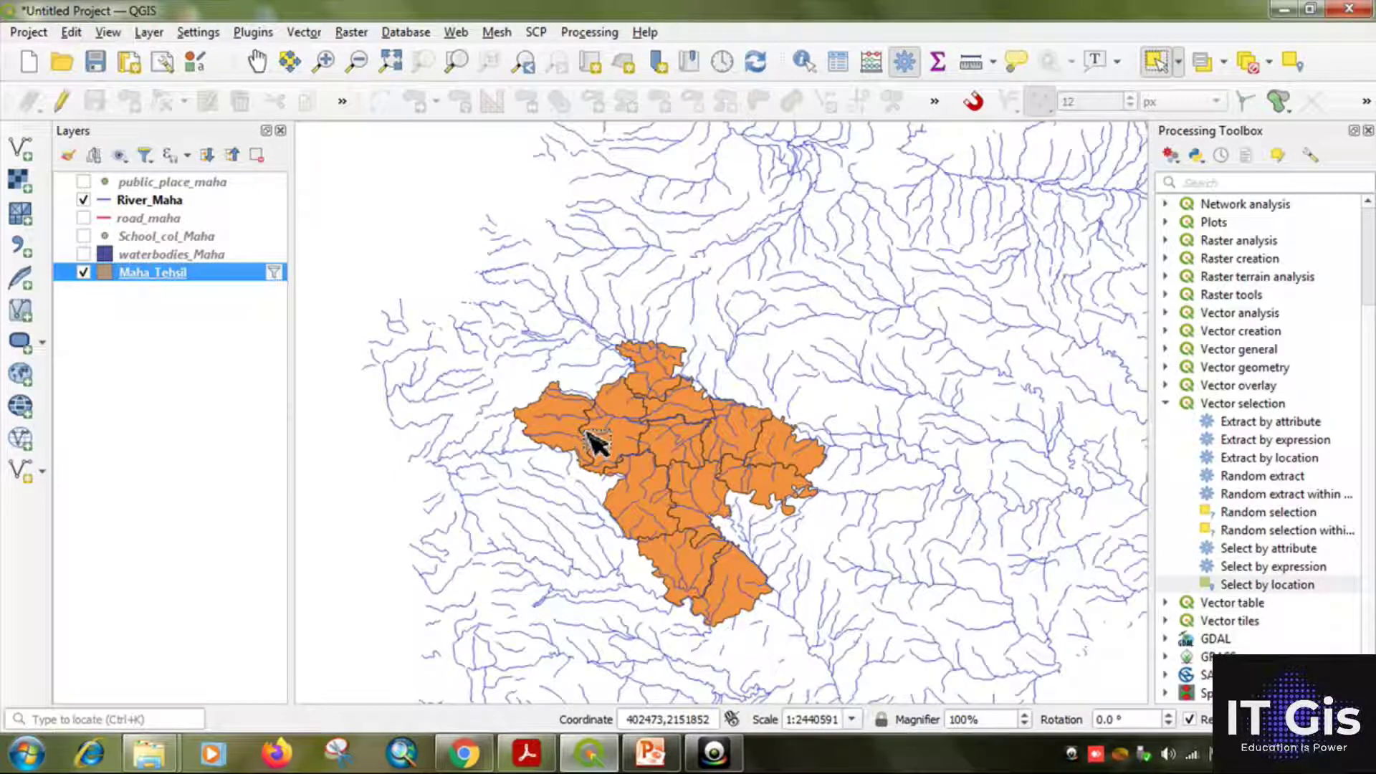
left_click(649, 753)
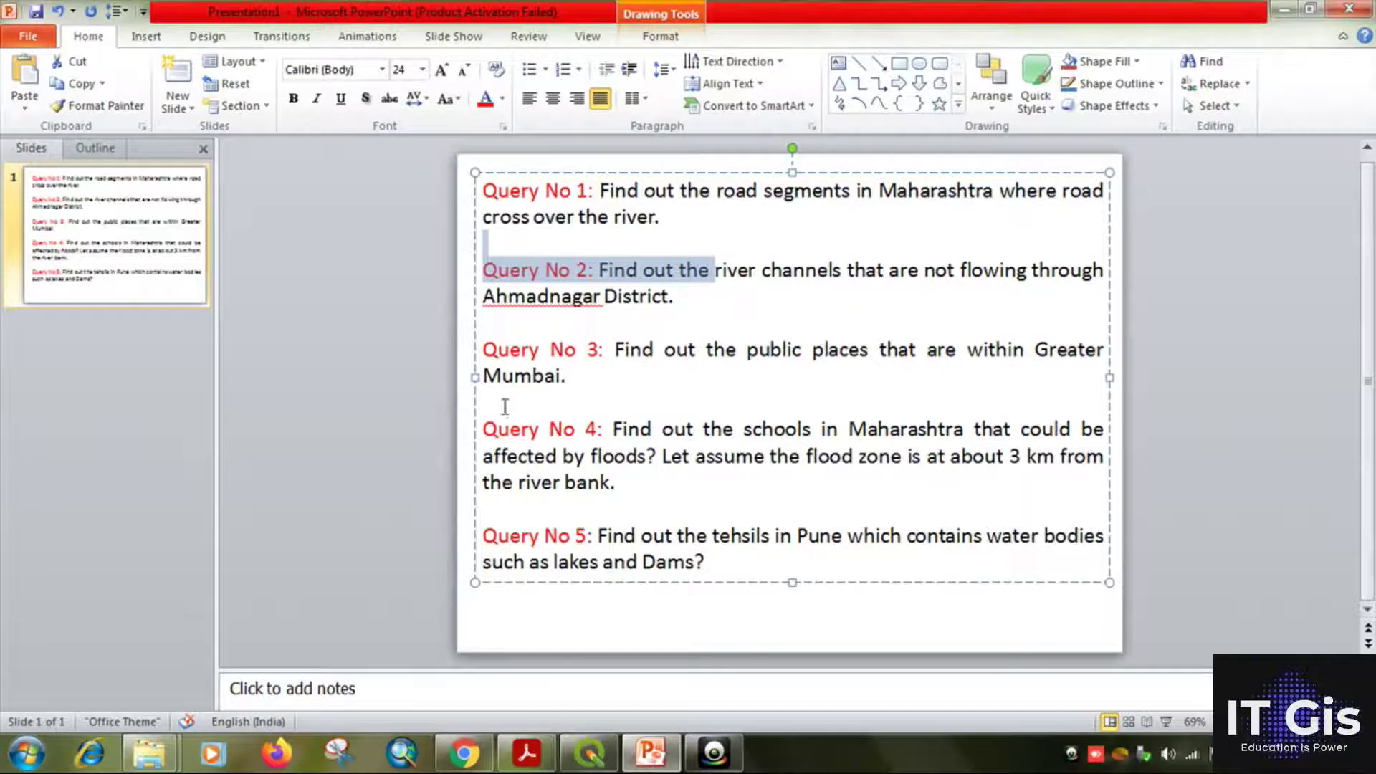
left_click(647, 760)
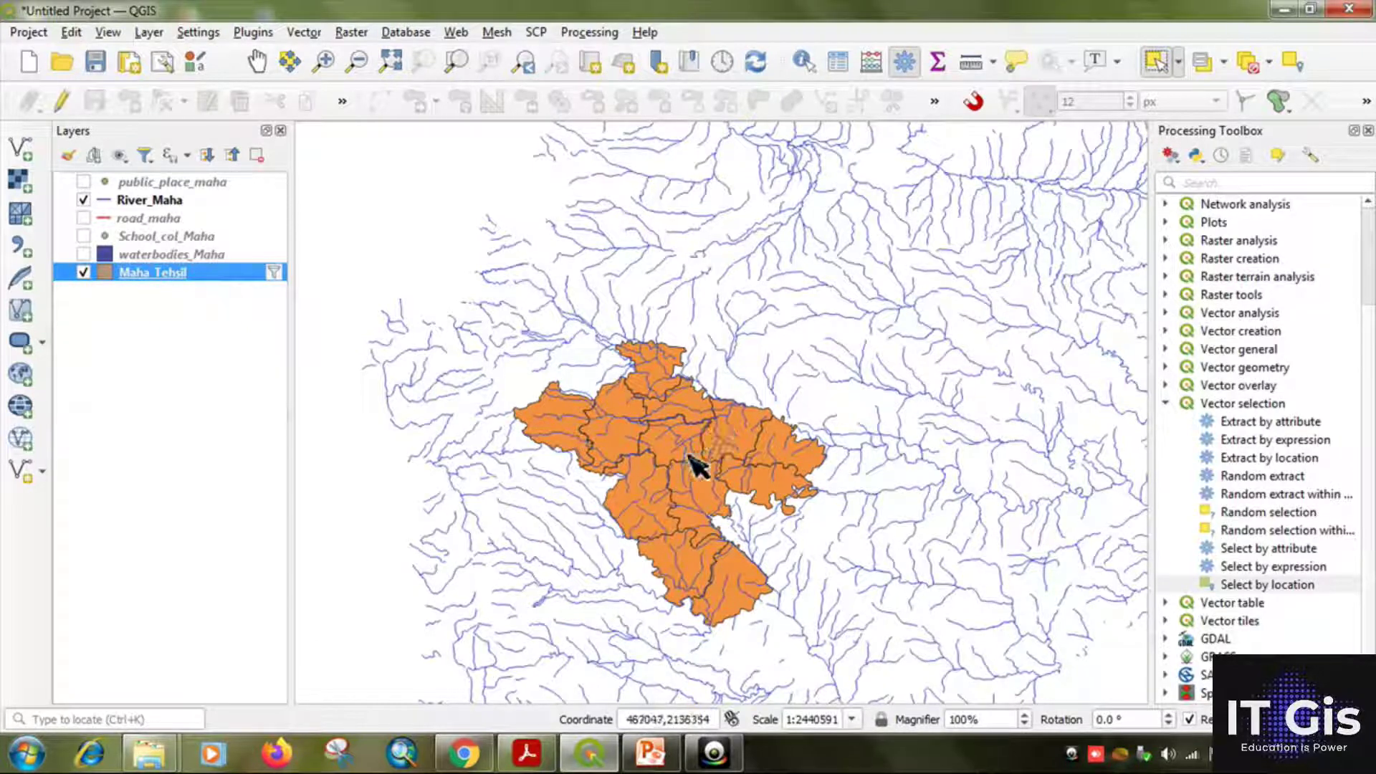
Run Select by Location to select River_Maha features that are disjoint from Maha_Tehsil, creating a new selection
double_click(1256, 586)
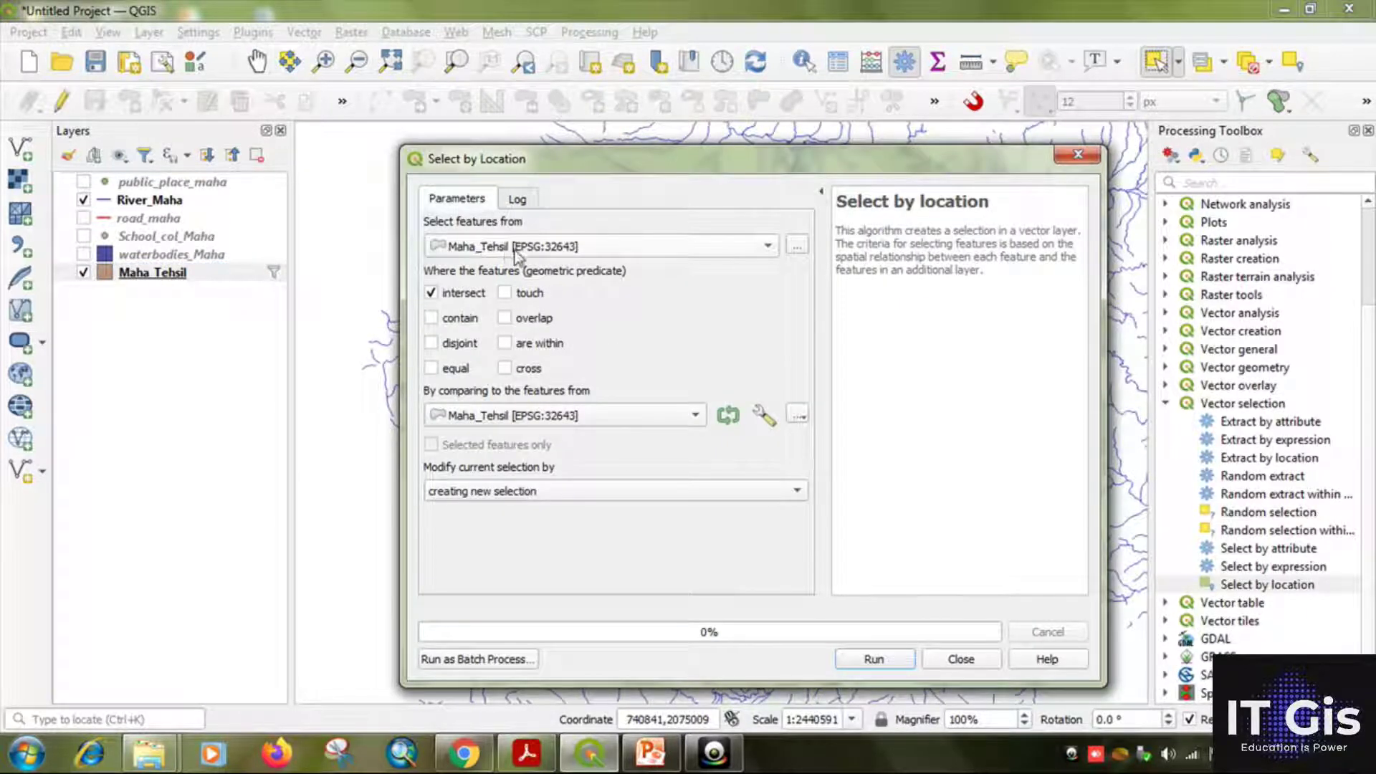
left_click(517, 256)
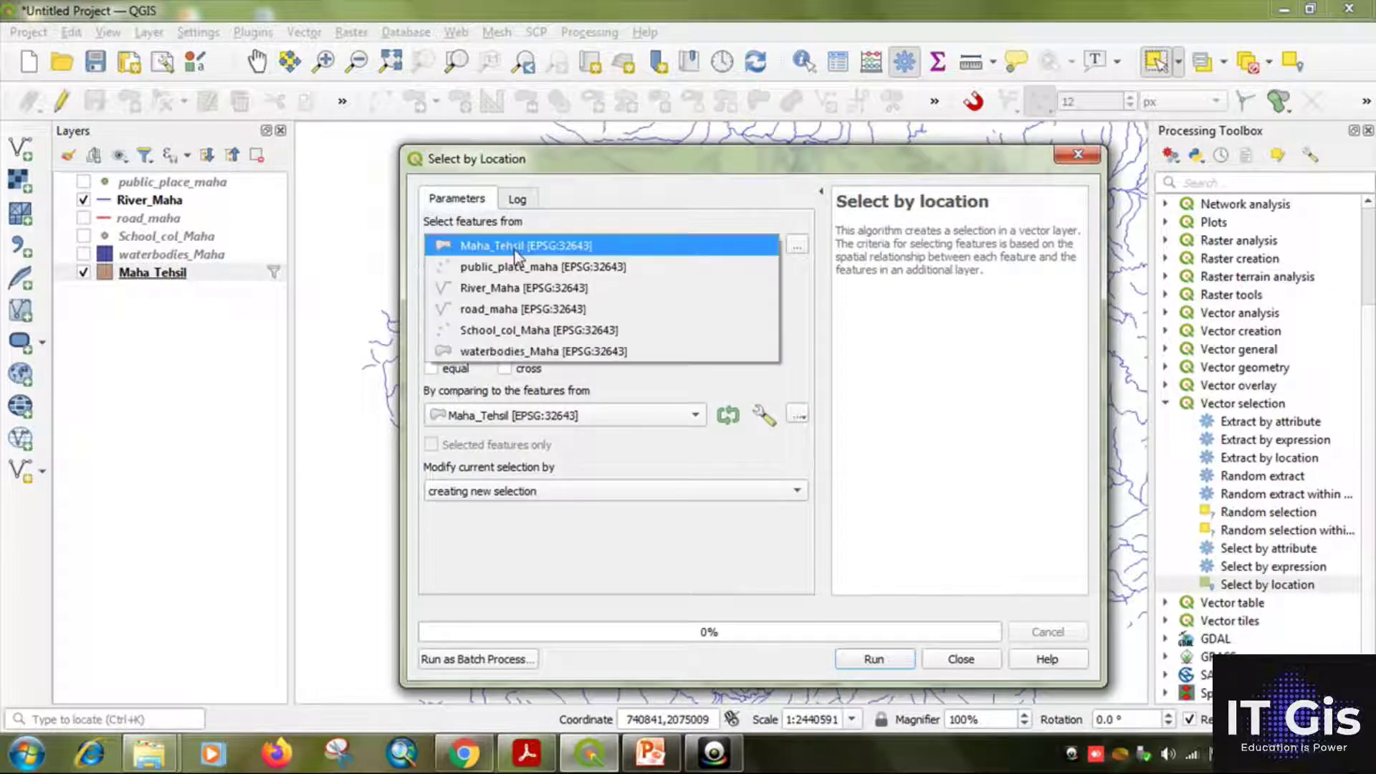
left_click(505, 289)
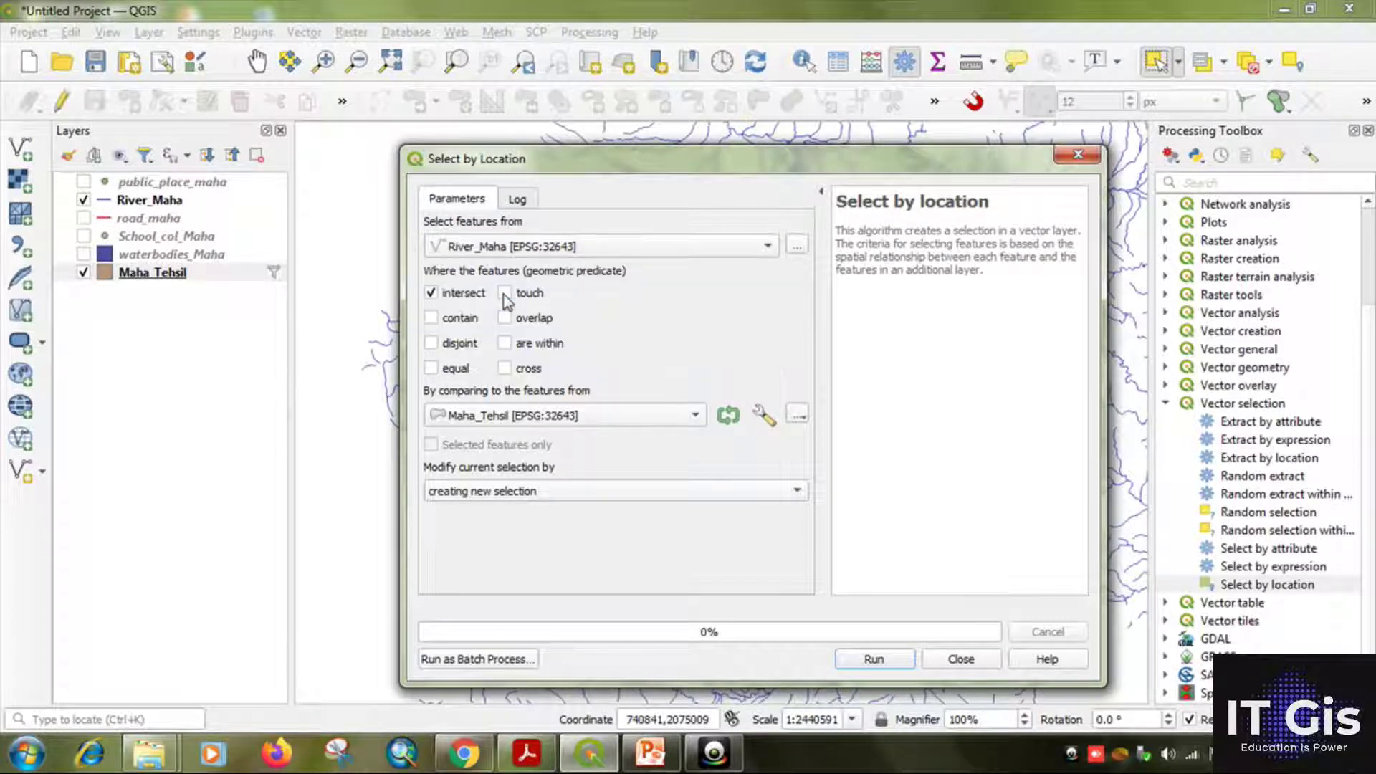
left_click(530, 421)
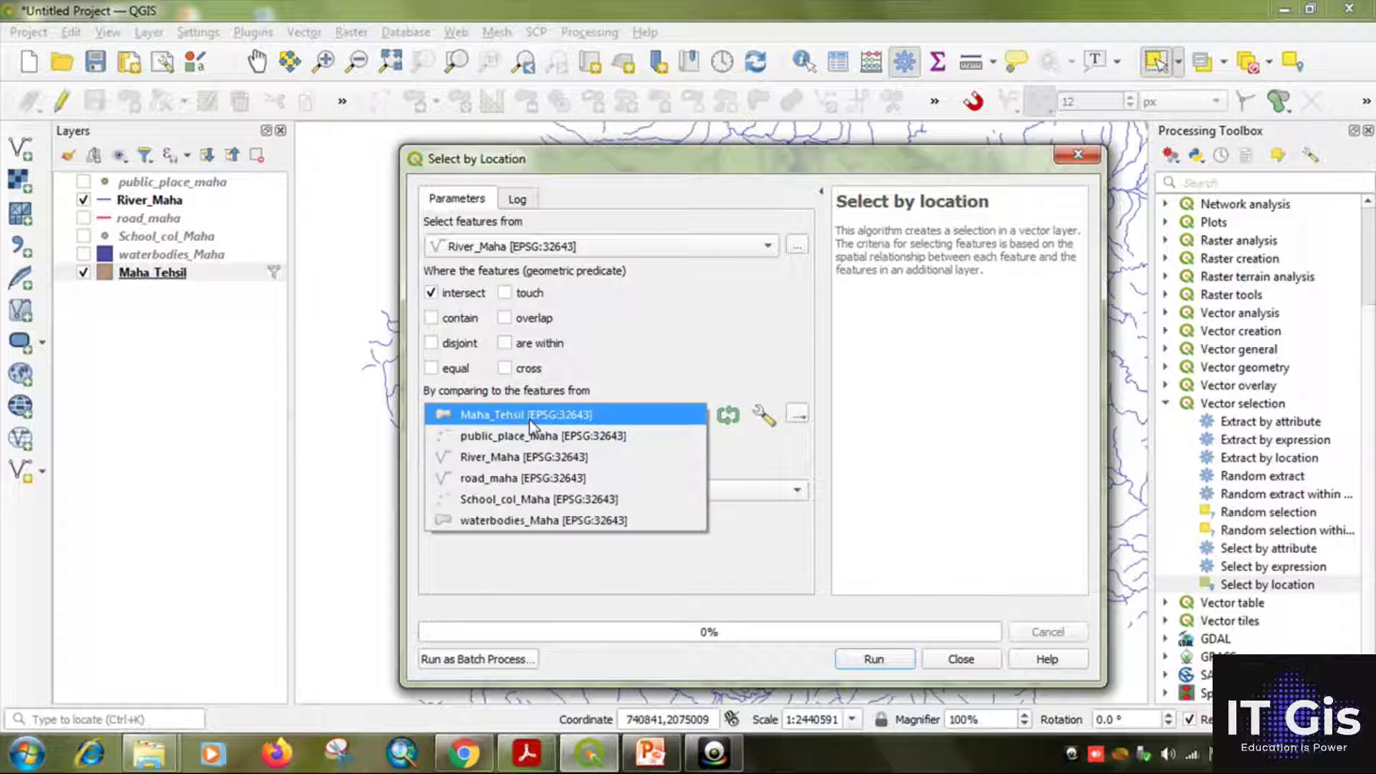
left_click(523, 417)
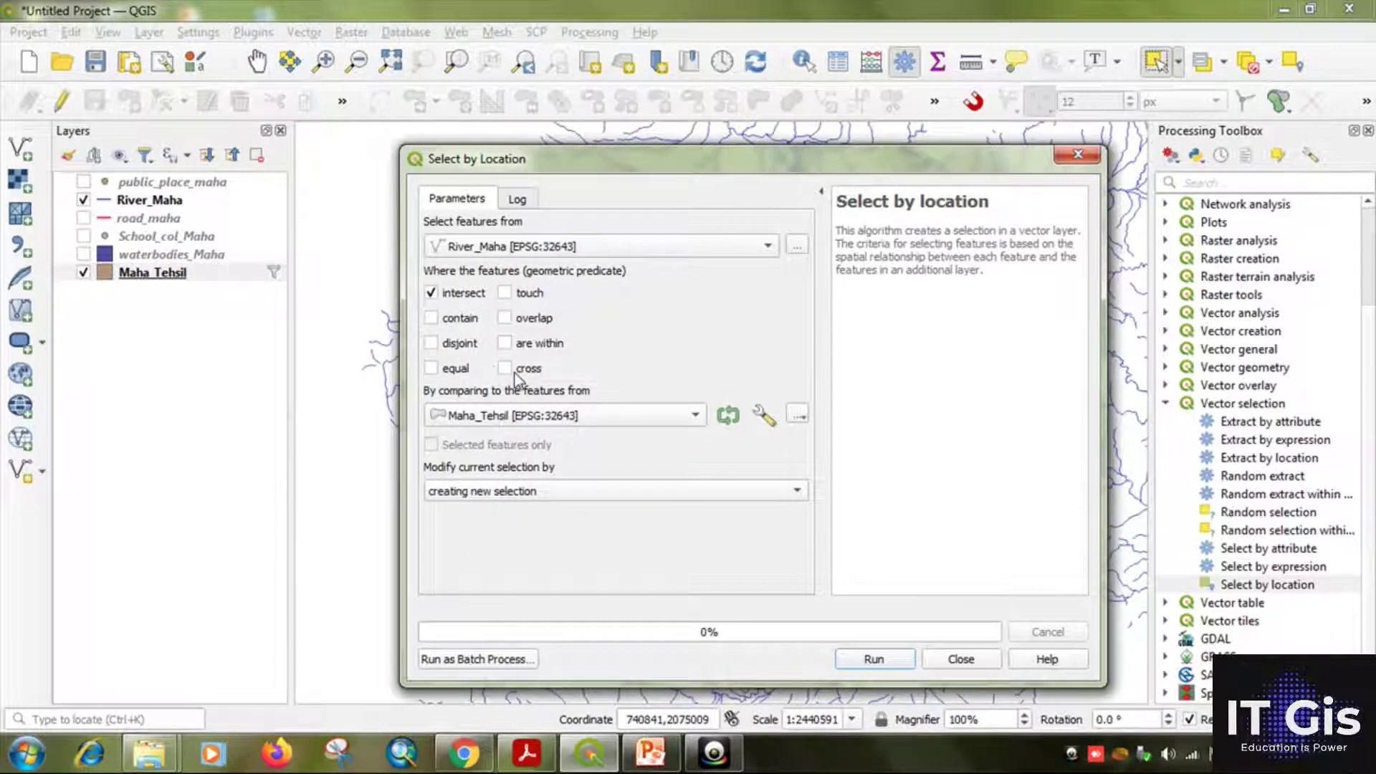
left_click(432, 295)
left_click(872, 658)
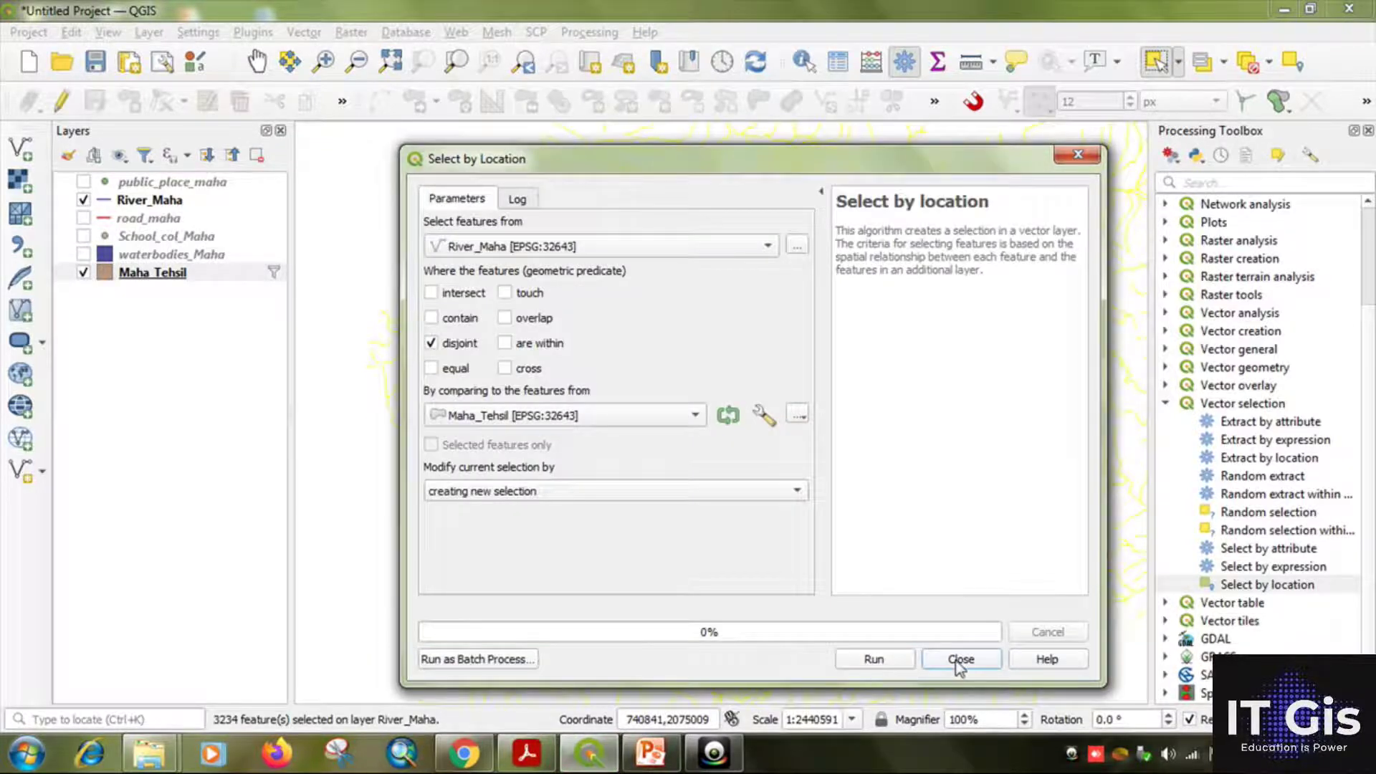
left_click(959, 659)
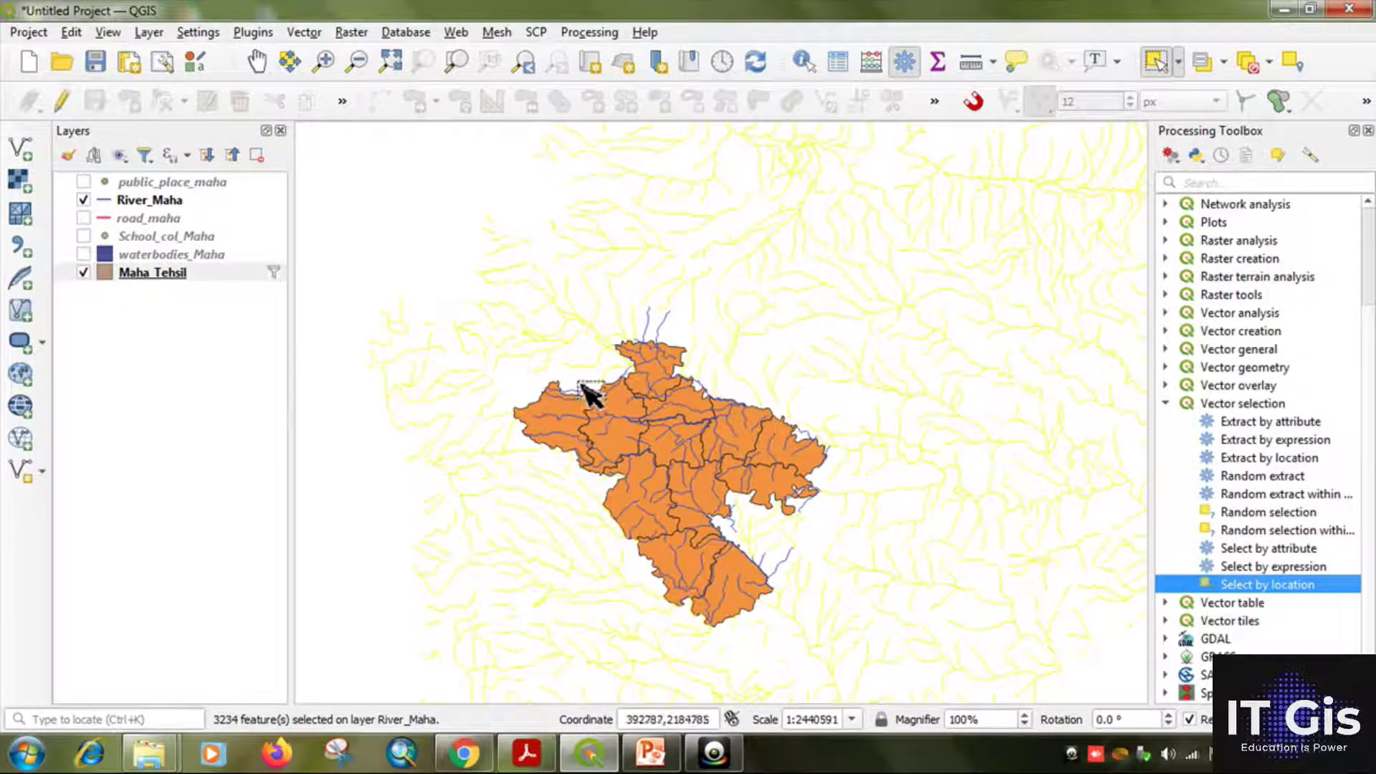
Review the selected rivers across the state, switching briefly to PowerPoint and back to QGIS
scroll(643, 356, "down", 1)
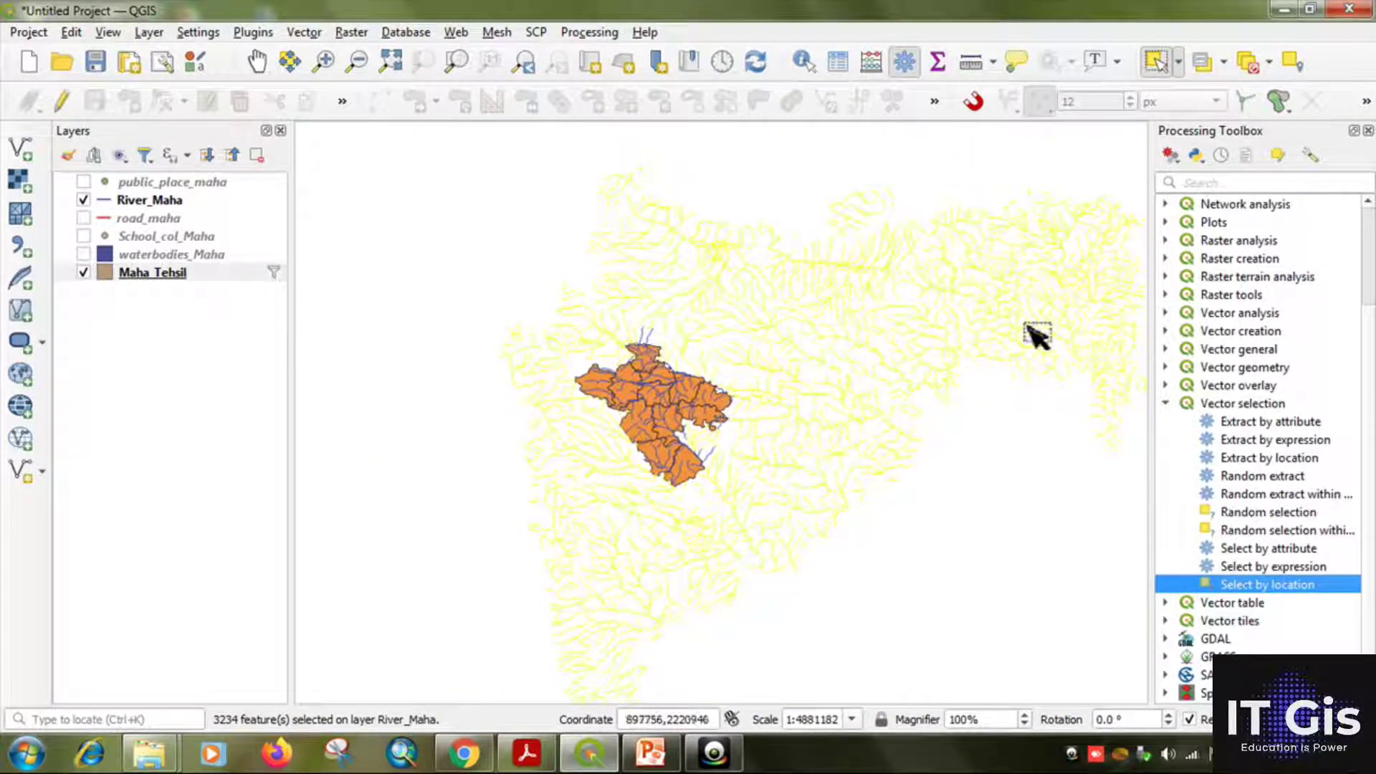
left_click(650, 753)
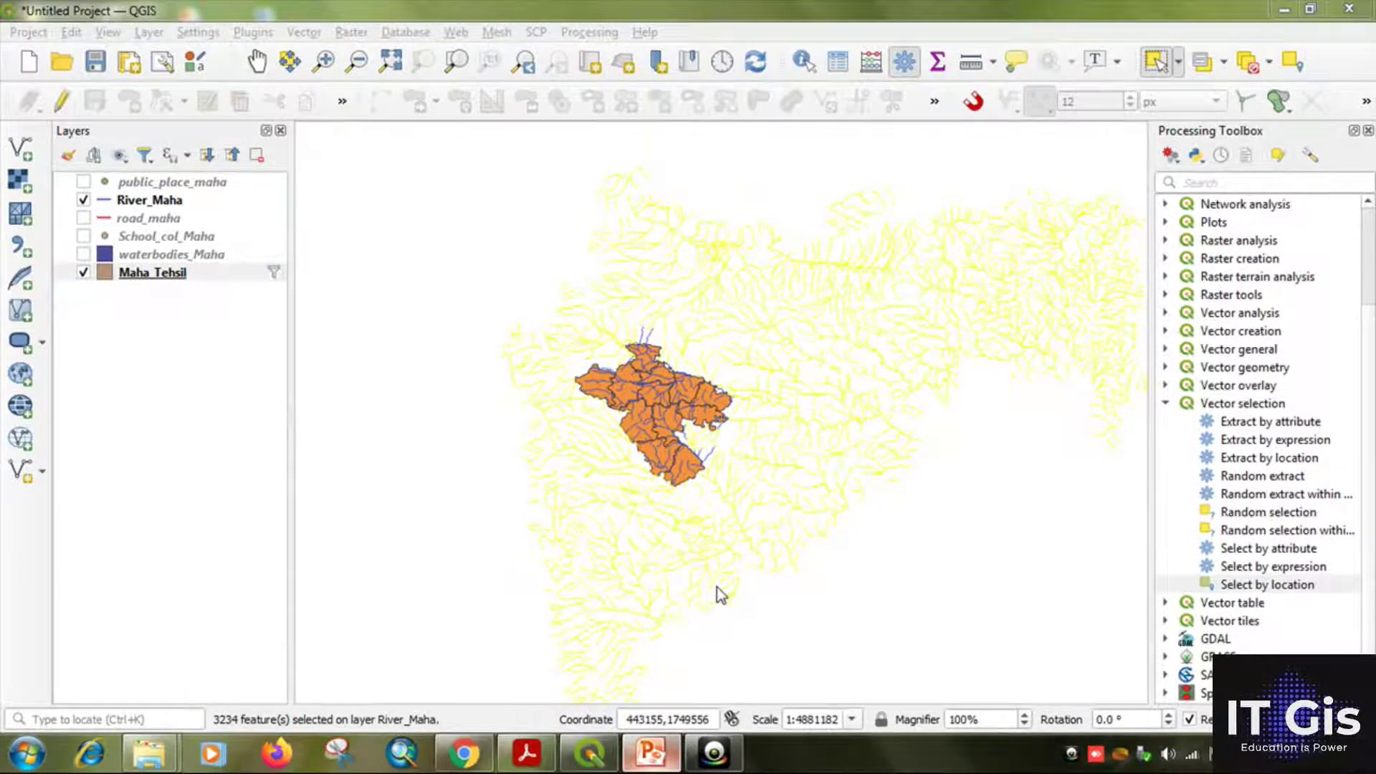
left_click(664, 764)
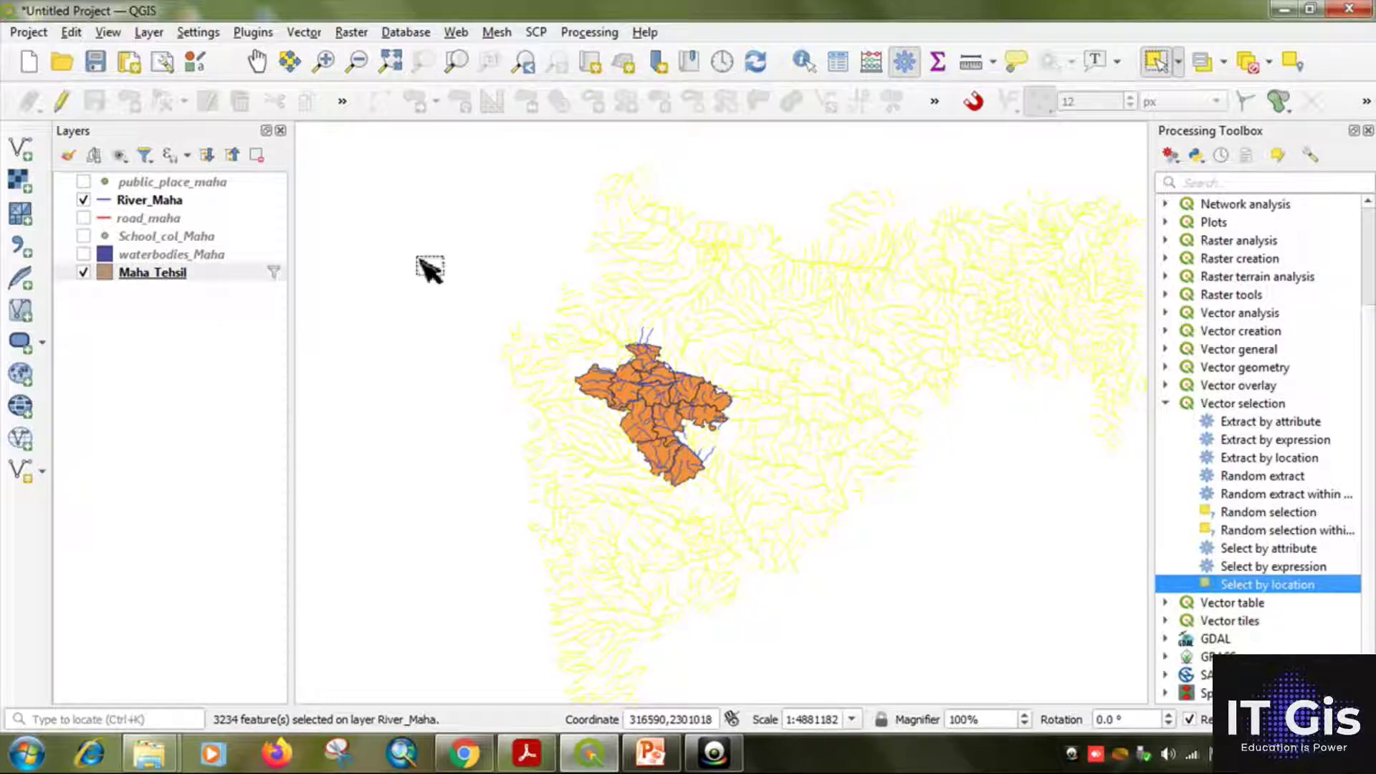
Review the selected rivers in the River_Maha attribute table, clear the selection, and close the table
right_click(154, 205)
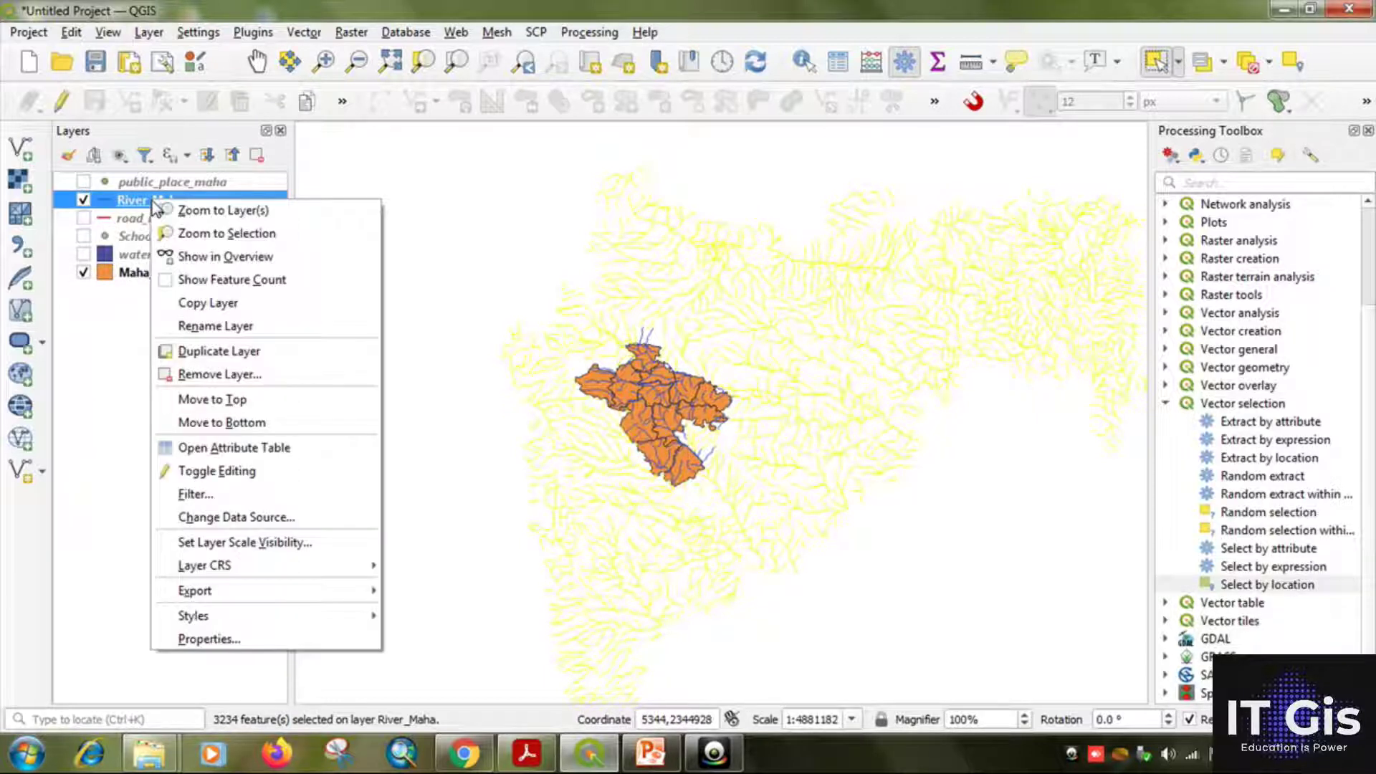
left_click(247, 447)
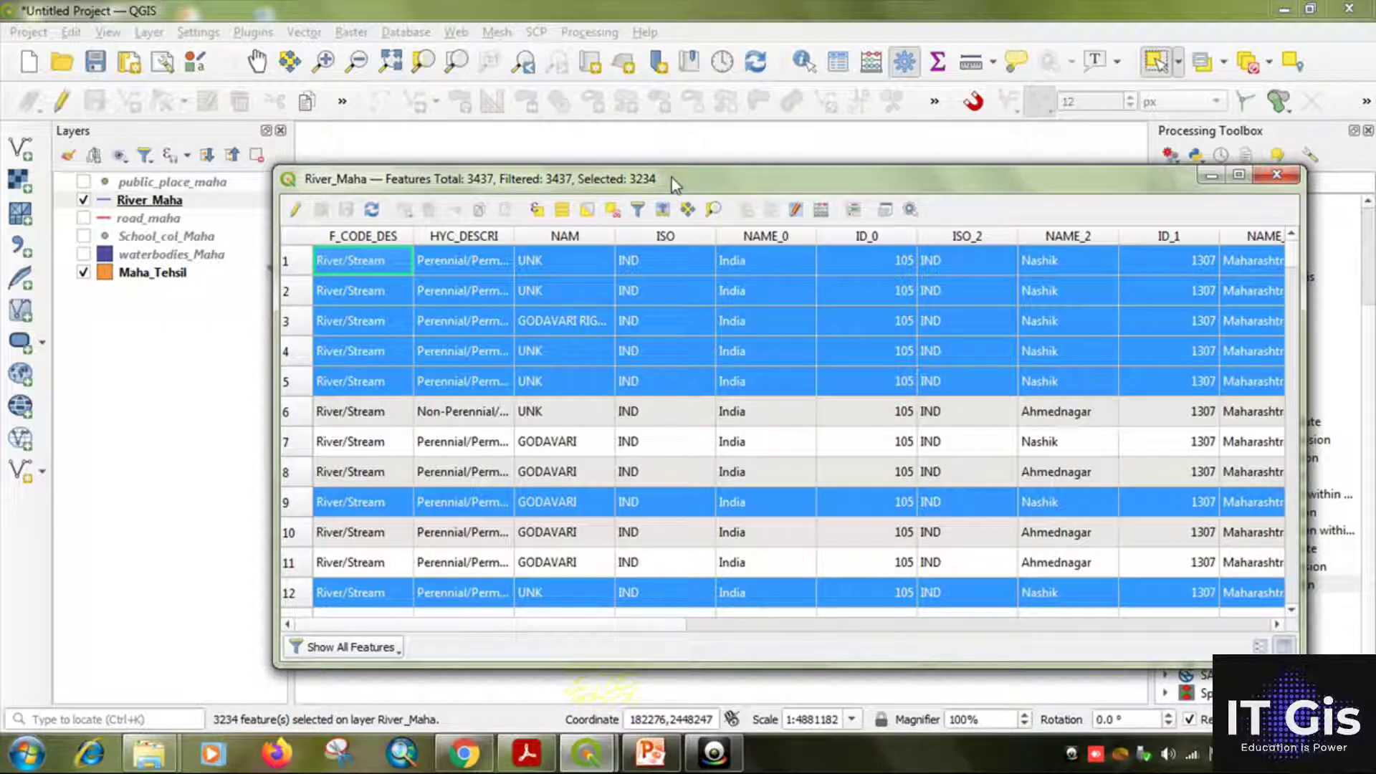
left_click(613, 210)
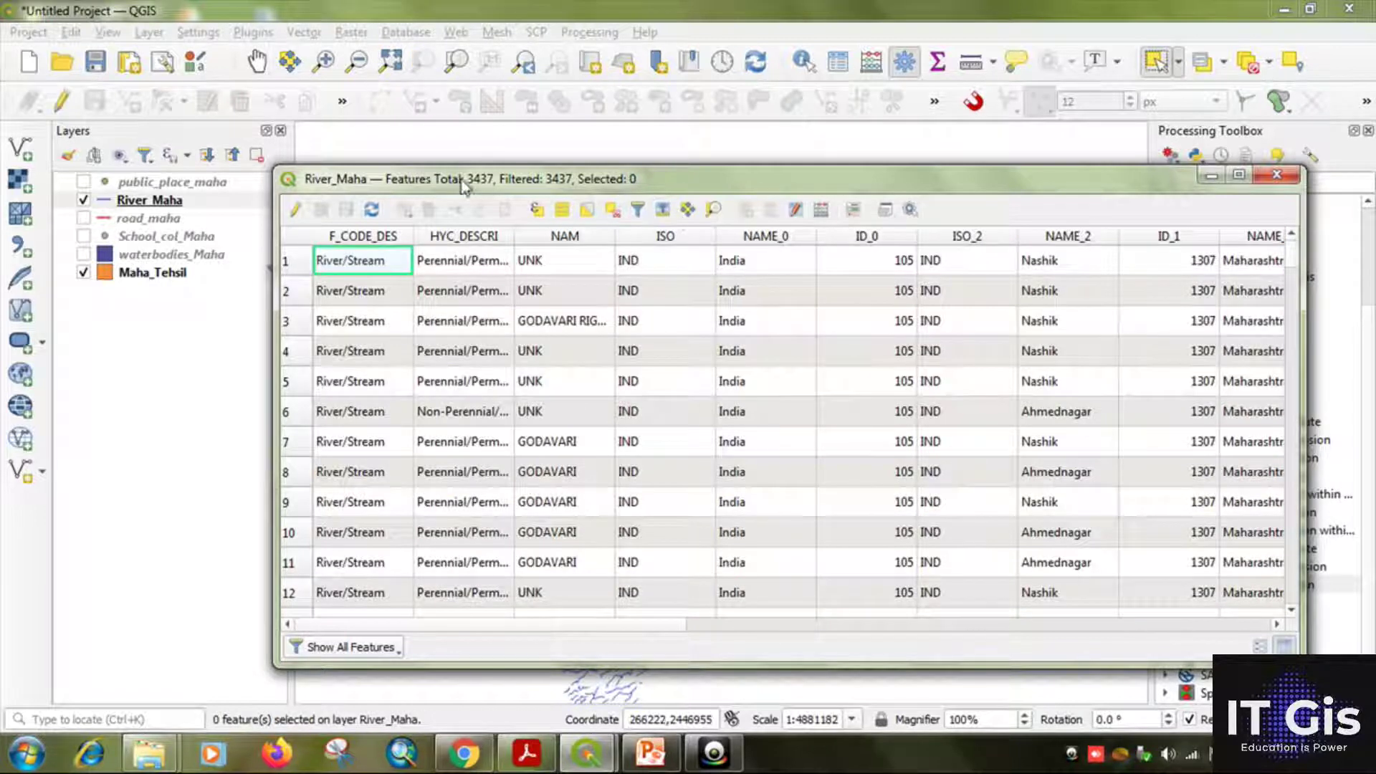
left_click(1275, 176)
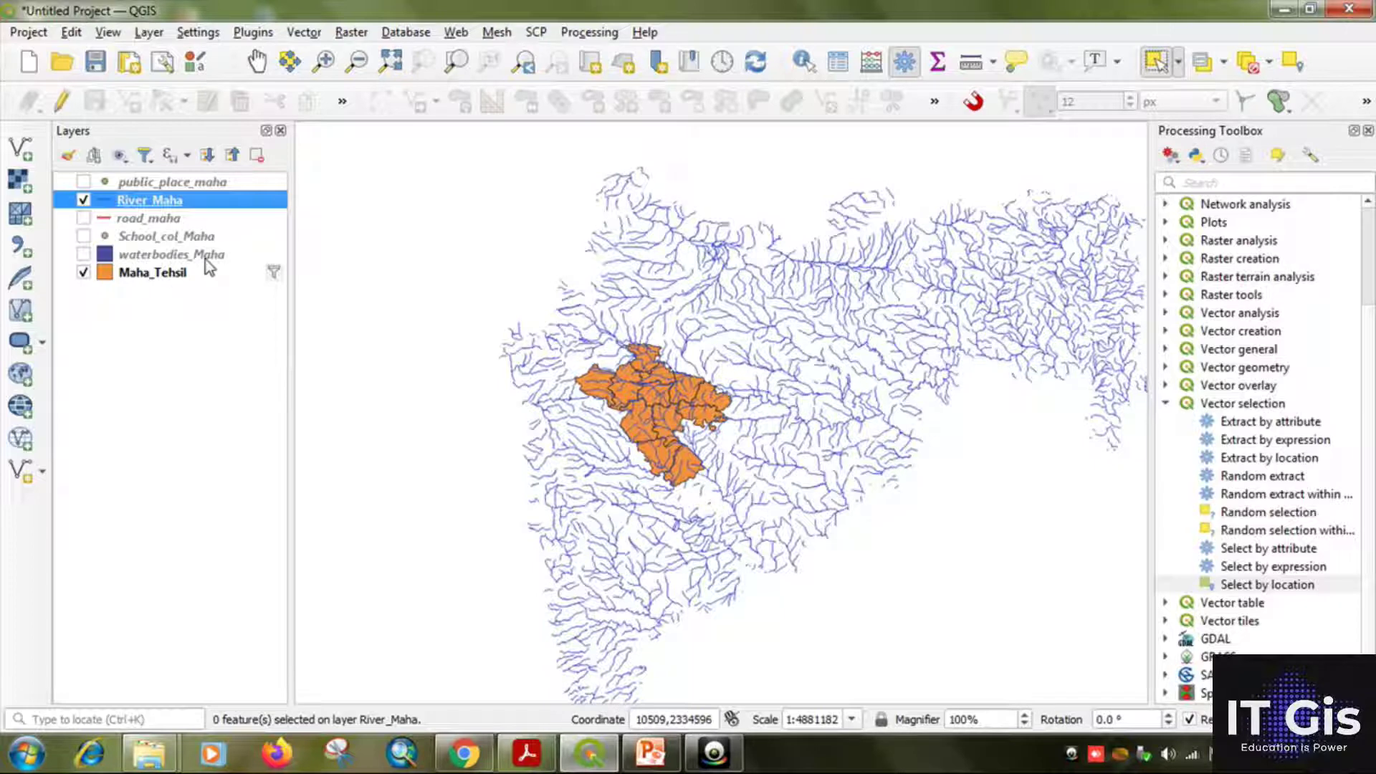
Remove the district filter expression from the Maha_Tehsil layer to restore all tehsils
right_click(205, 276)
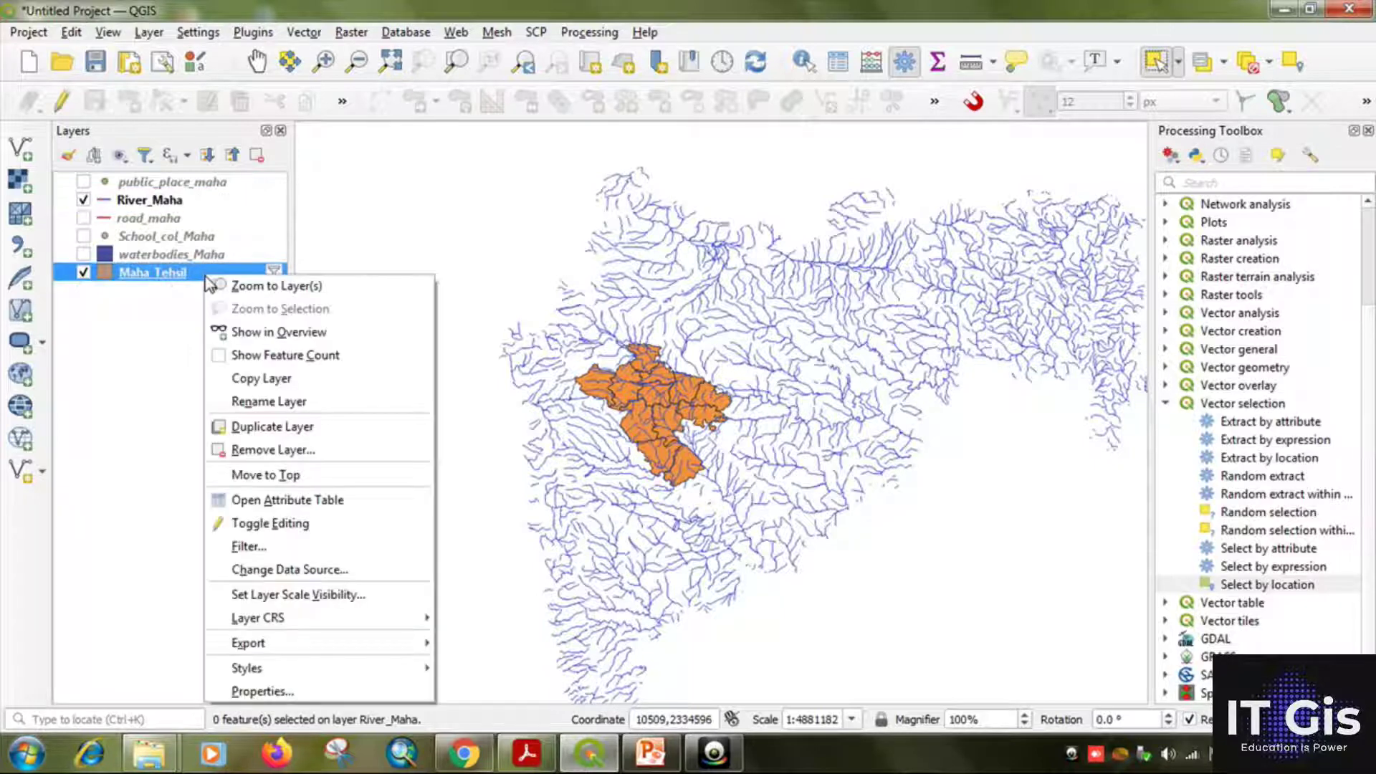
left_click(287, 549)
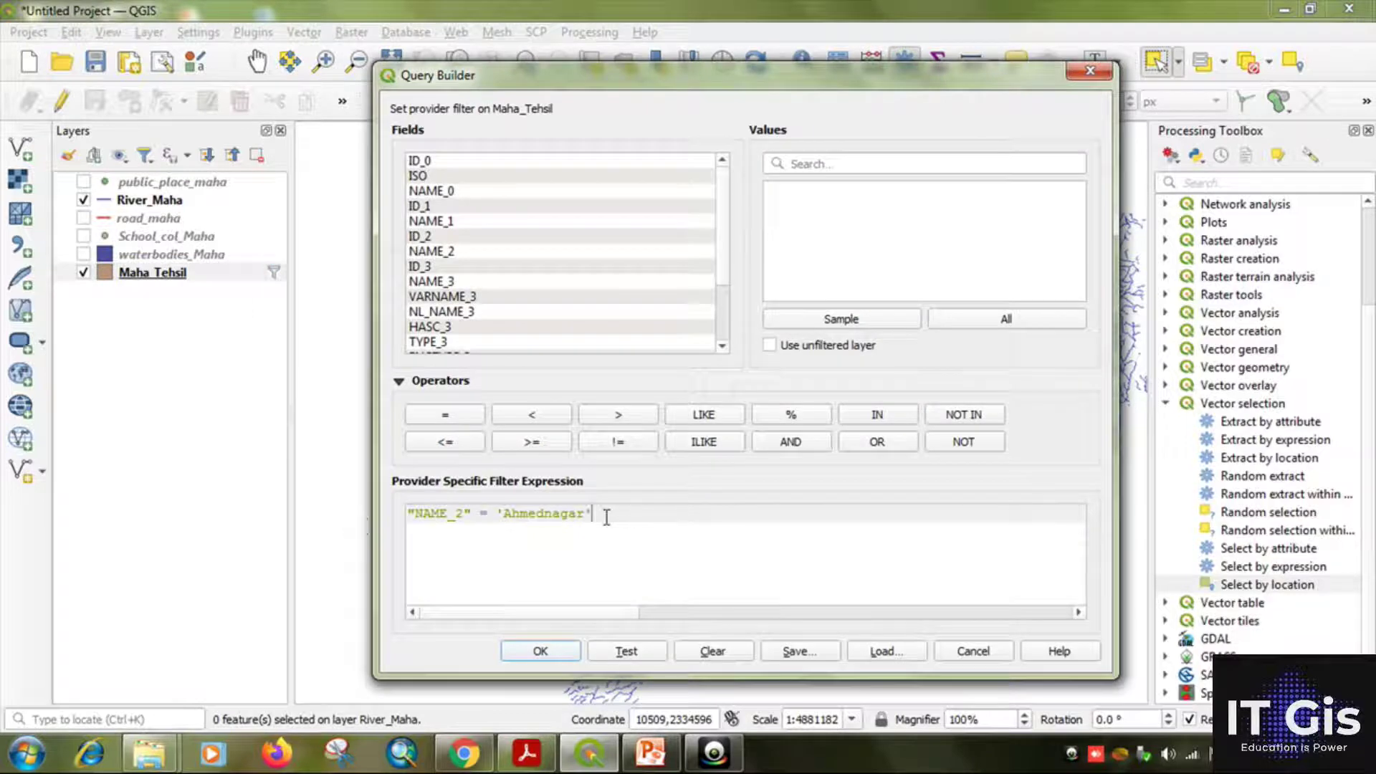
left_click_drag(628, 517, 369, 526)
key("Delete")
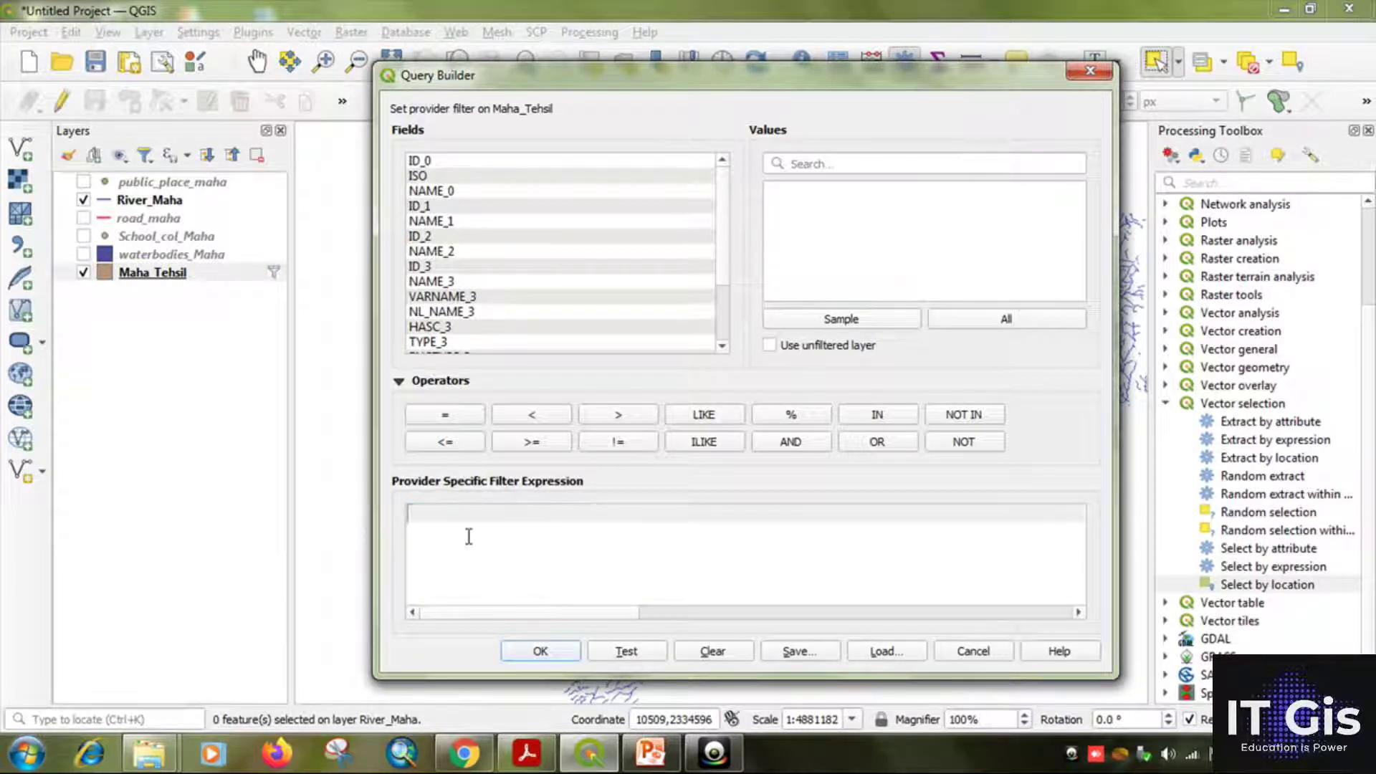
left_click(539, 653)
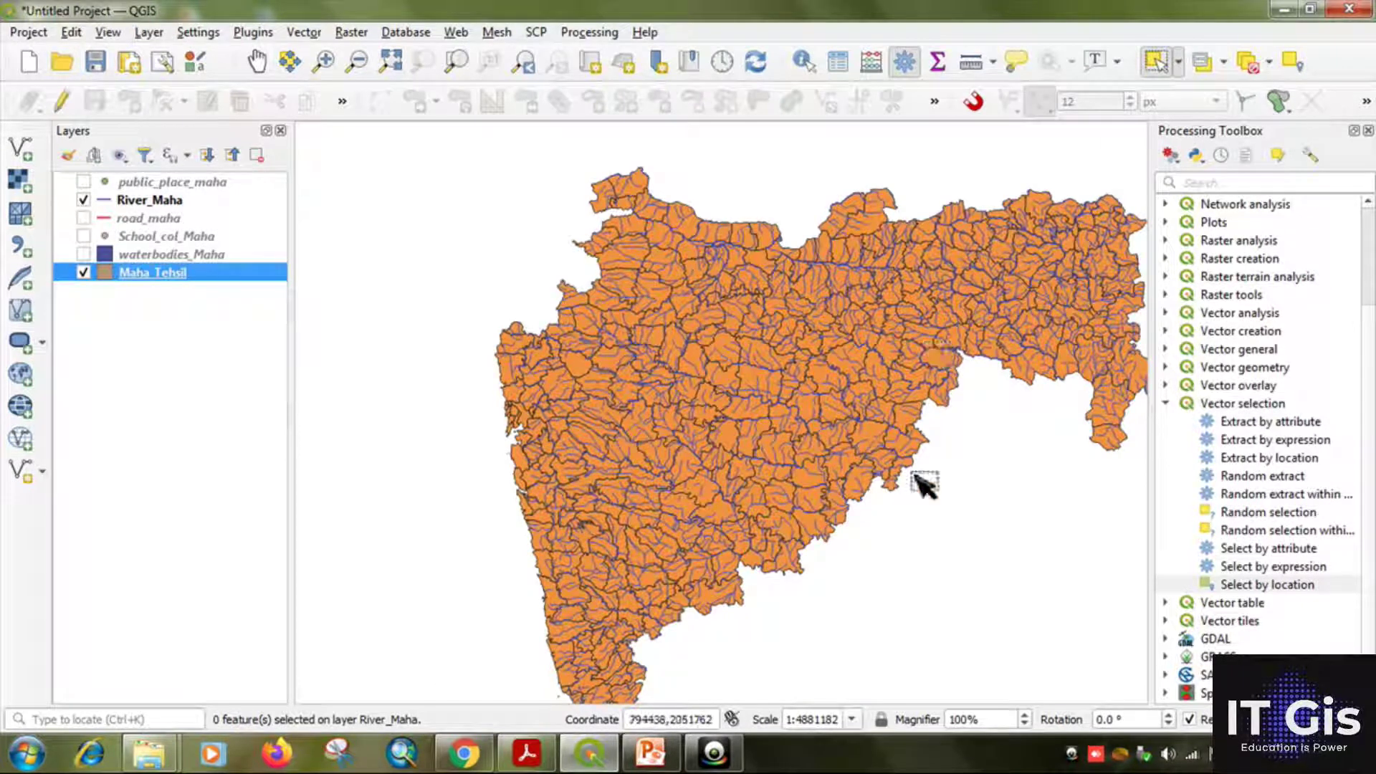
Switch to PowerPoint and read Query No 3 about public places within Greater Mumbai, highlighting its text
left_click(653, 754)
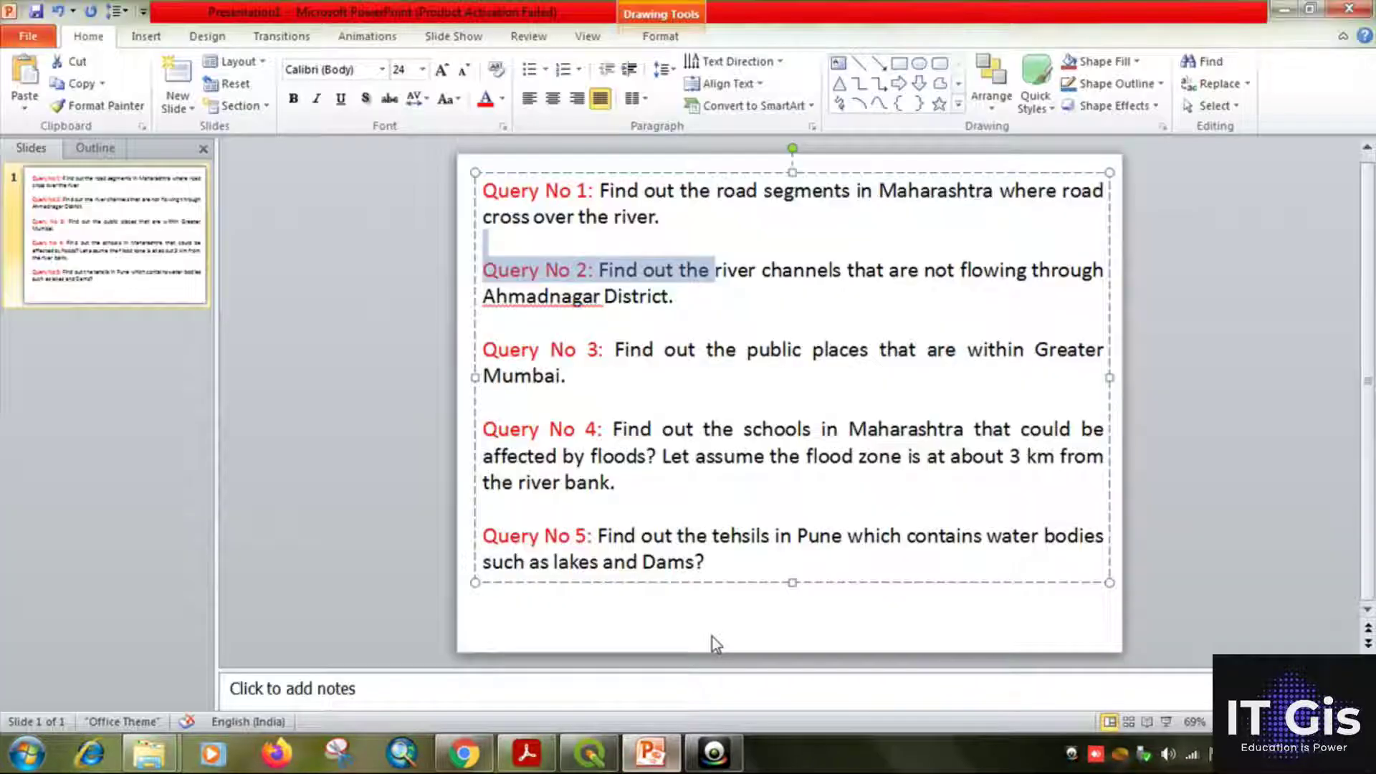
left_click_drag(615, 350, 1090, 359)
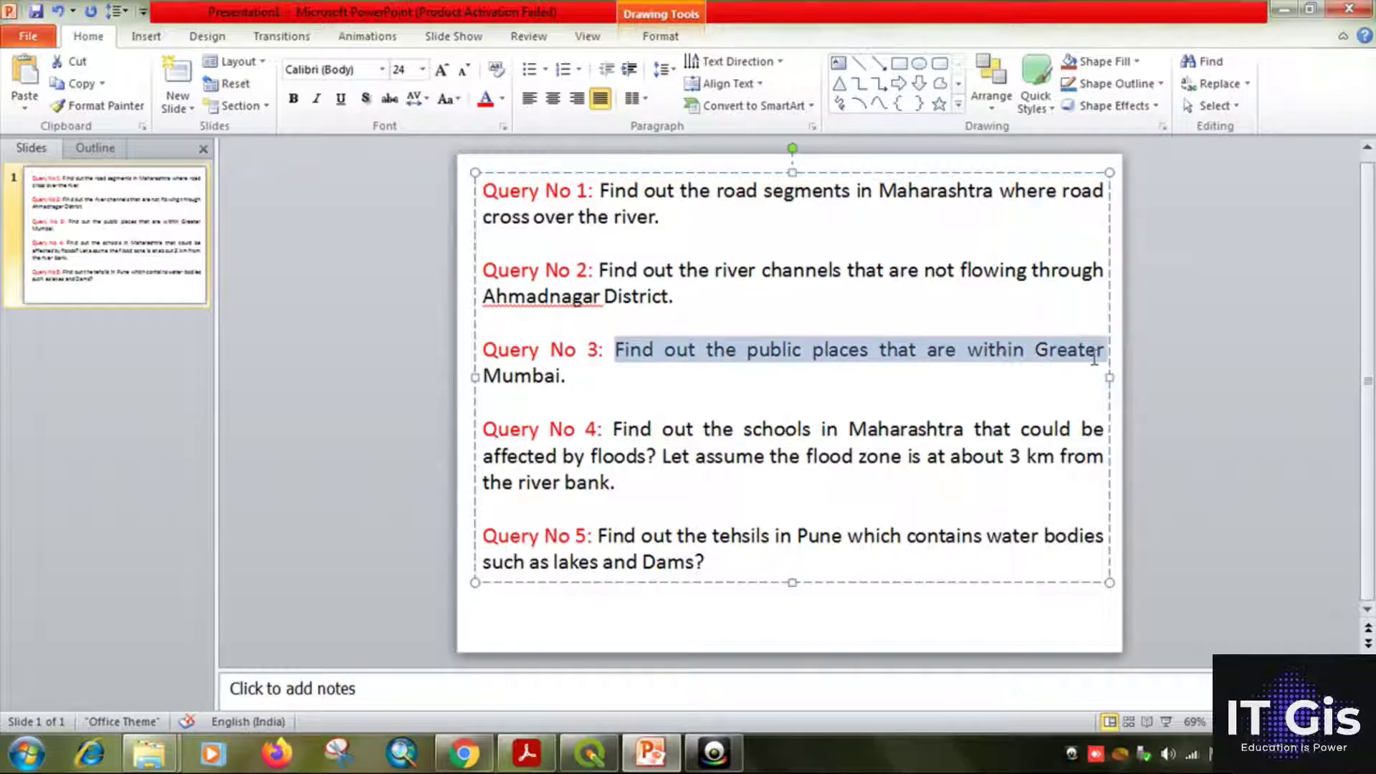
Highlight the public places wording of Query No 3, switch to QGIS, and show public_place_maha instead of River_Maha
left_click_drag(979, 358, 574, 391)
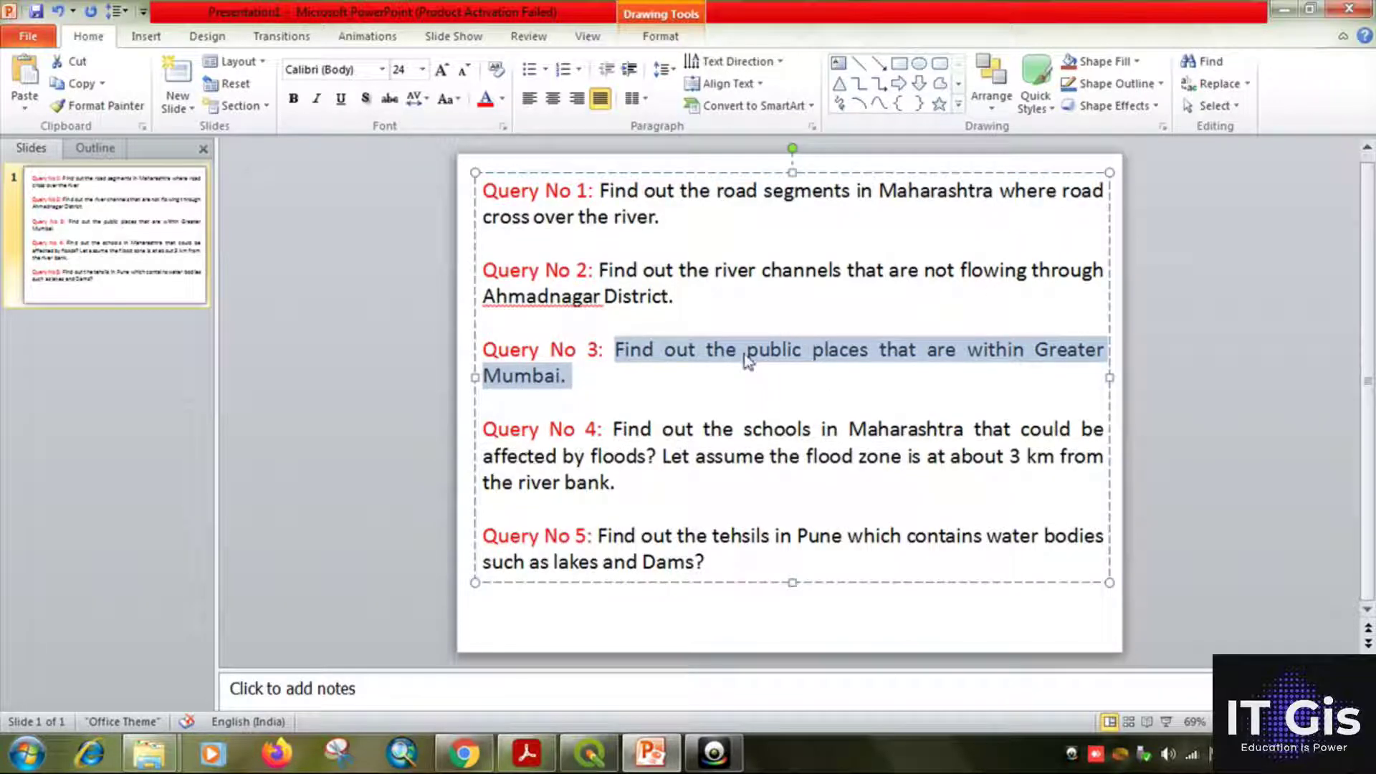
left_click_drag(749, 358, 882, 356)
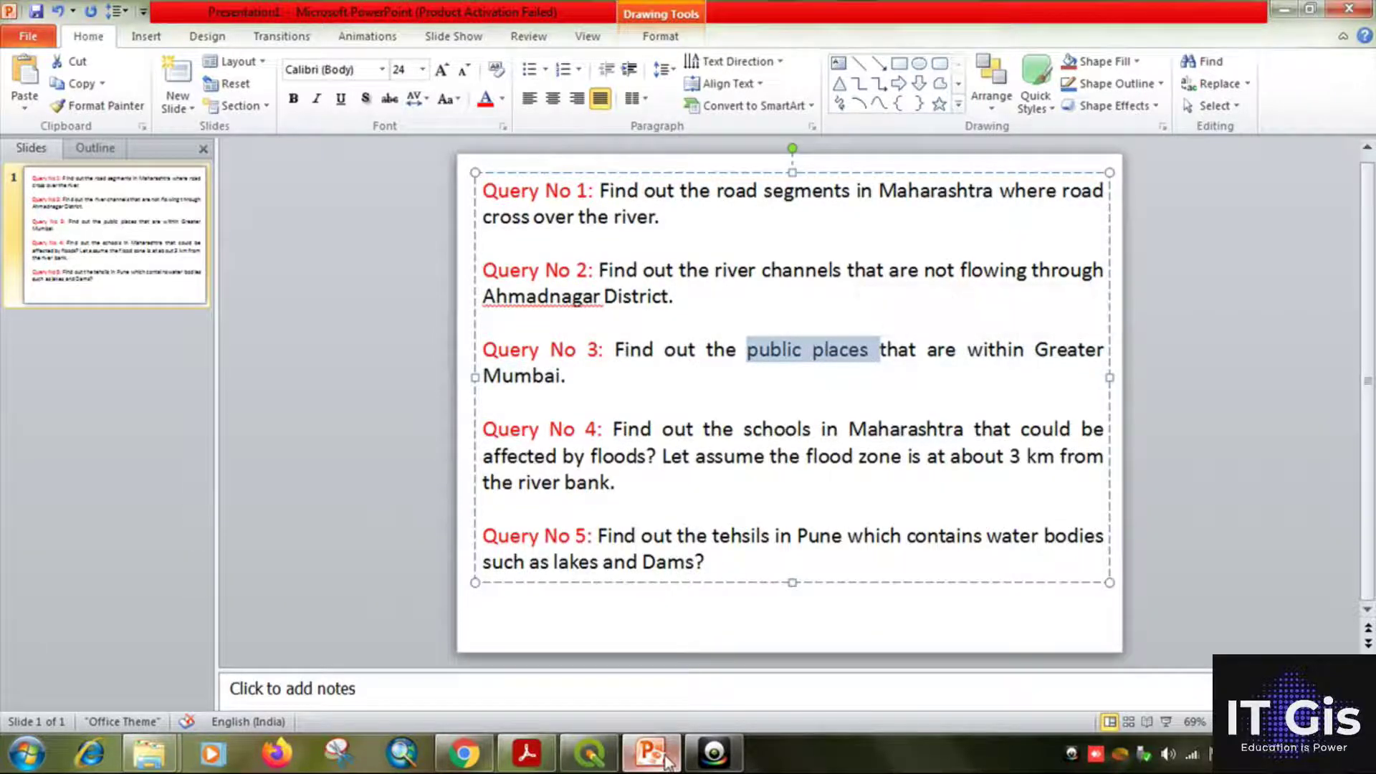
left_click(589, 752)
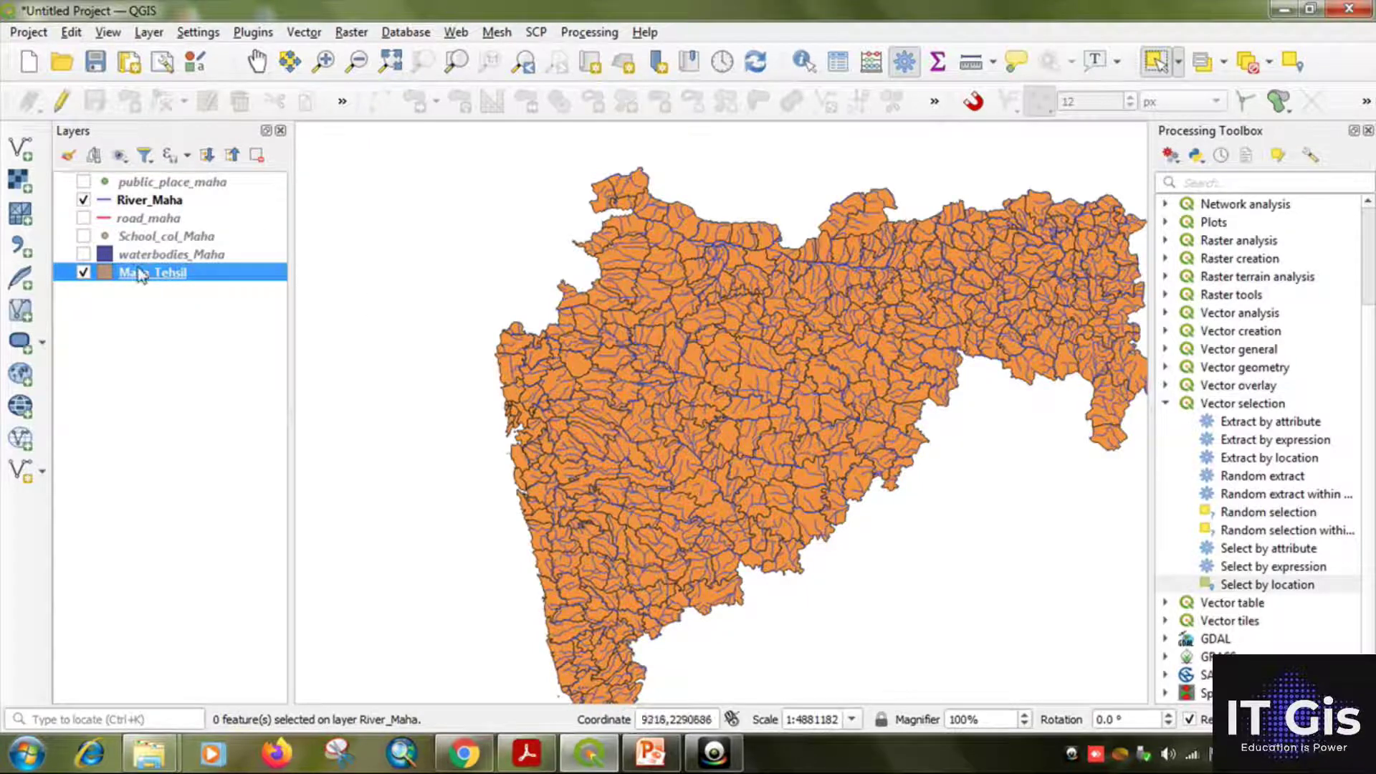
left_click(84, 201)
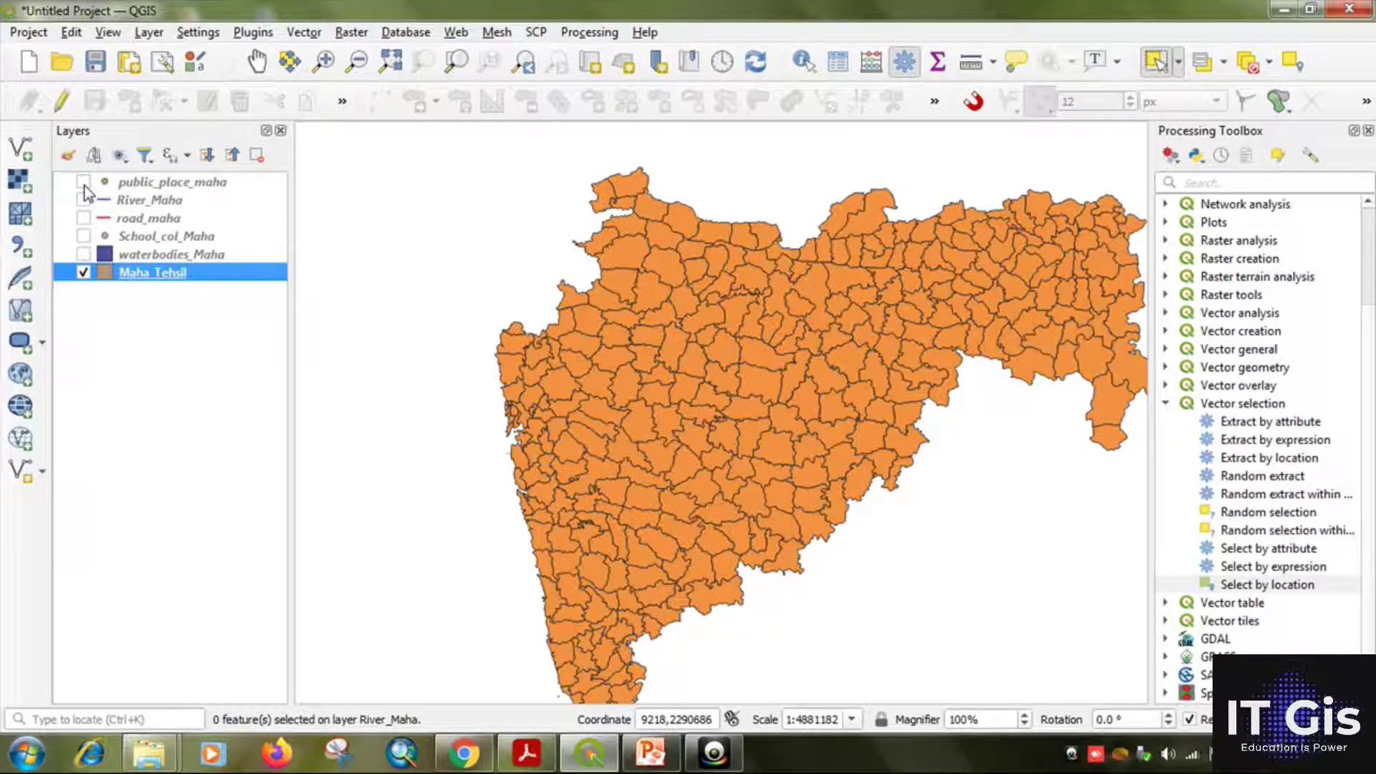
left_click(83, 182)
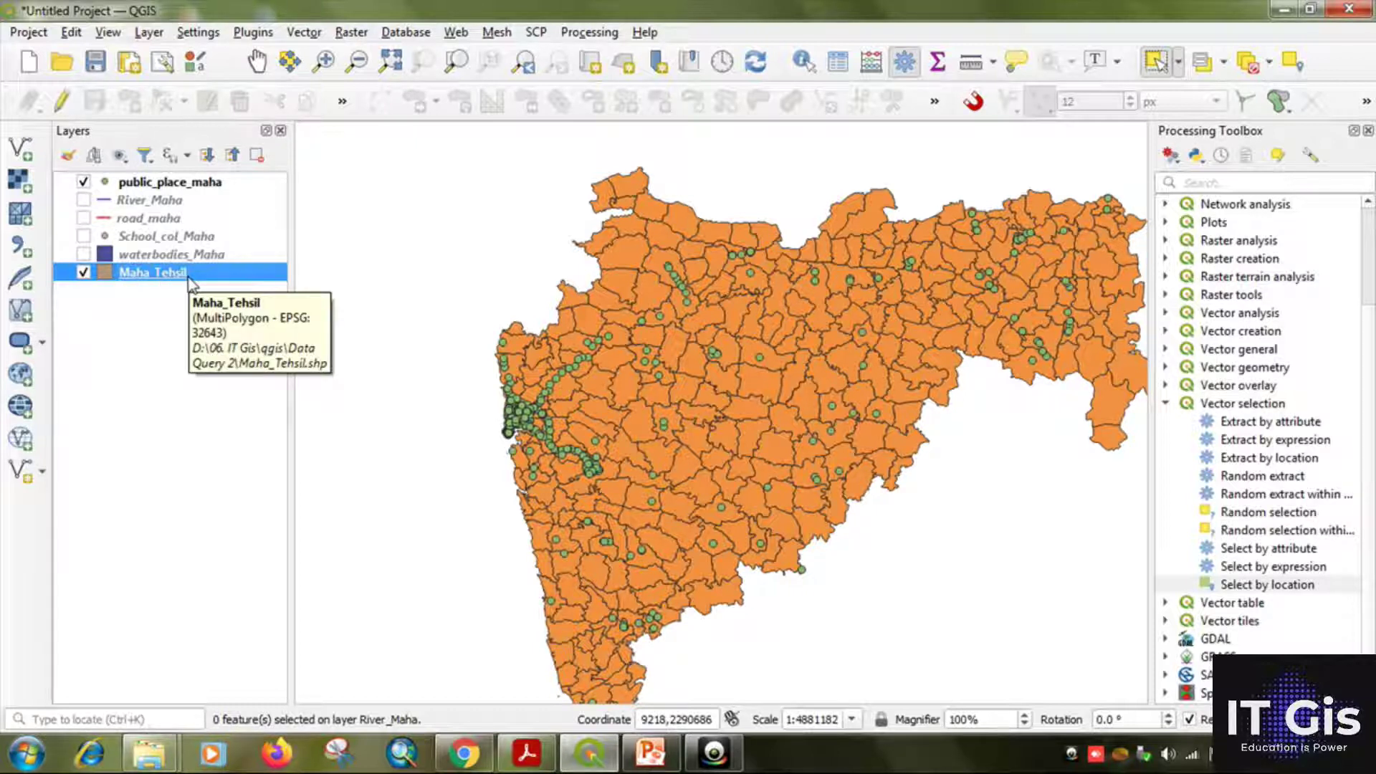
Recheck Query No 3 in PowerPoint, return to QGIS, and filter the Maha_Tehsil layer with "NAME_2" = 'Greater Bombay'
left_click(651, 752)
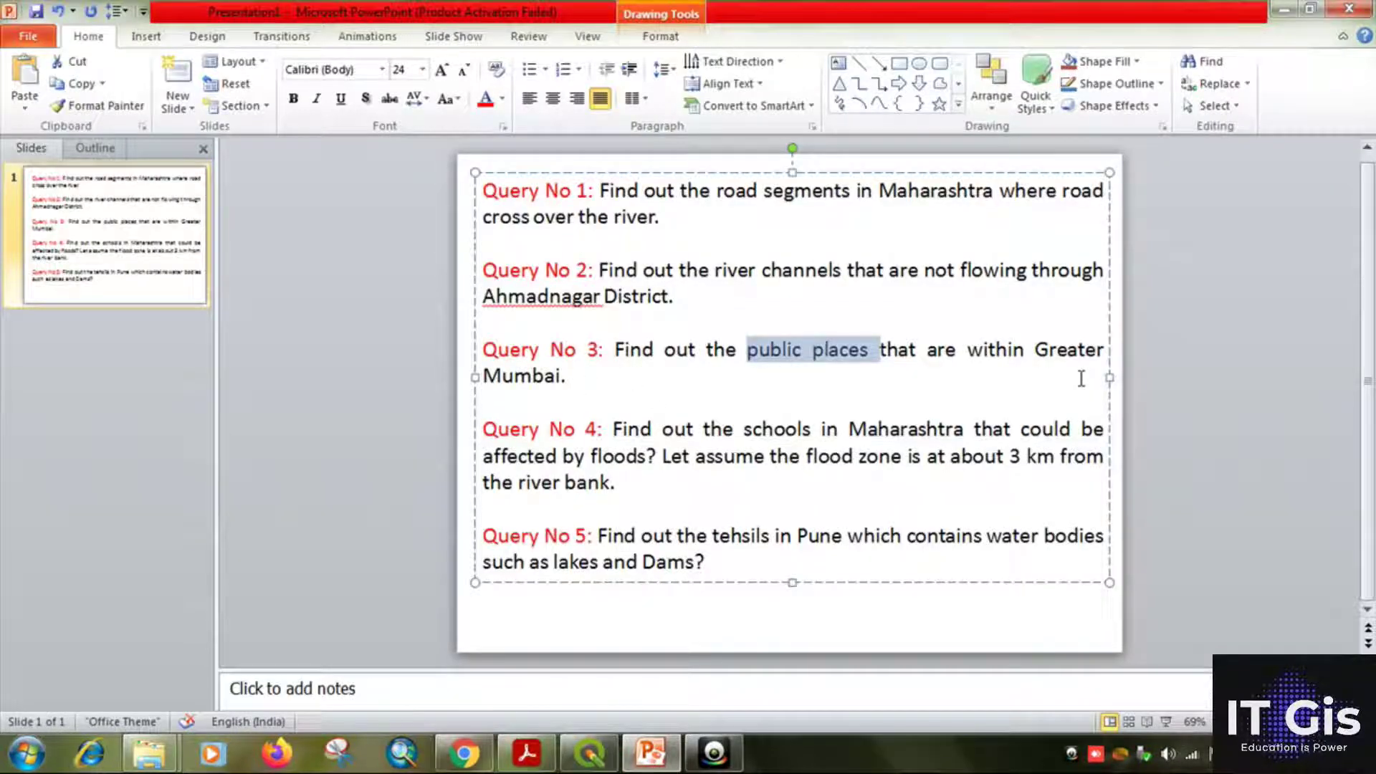
left_click(590, 753)
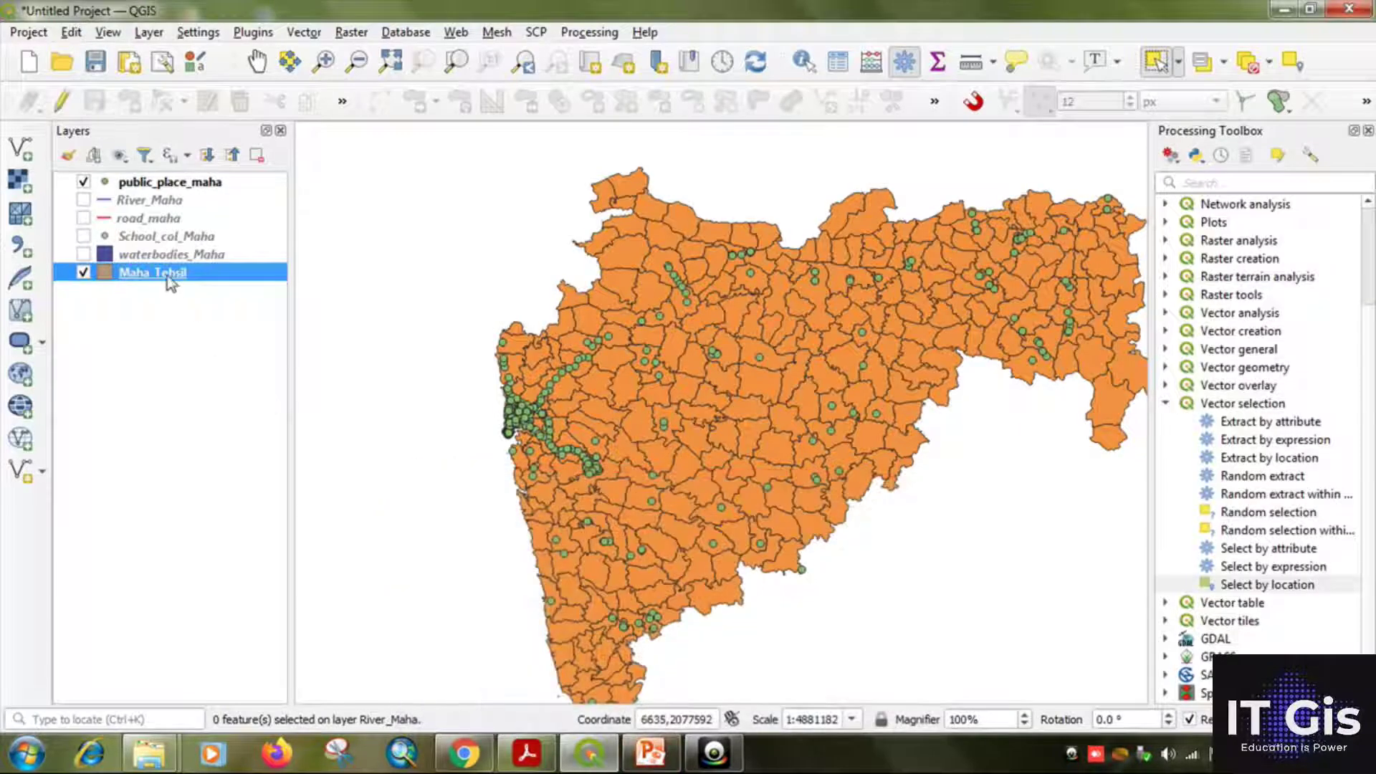
right_click(166, 276)
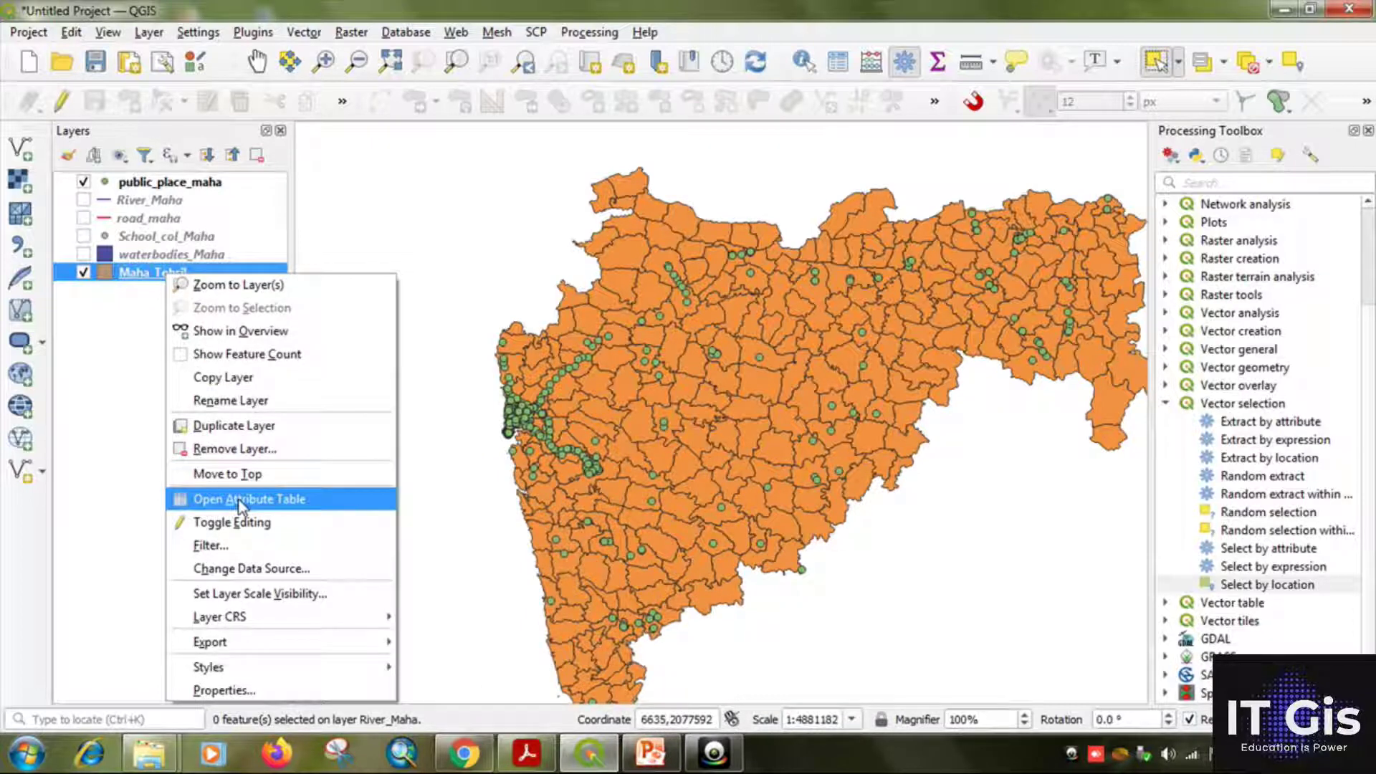
left_click(211, 546)
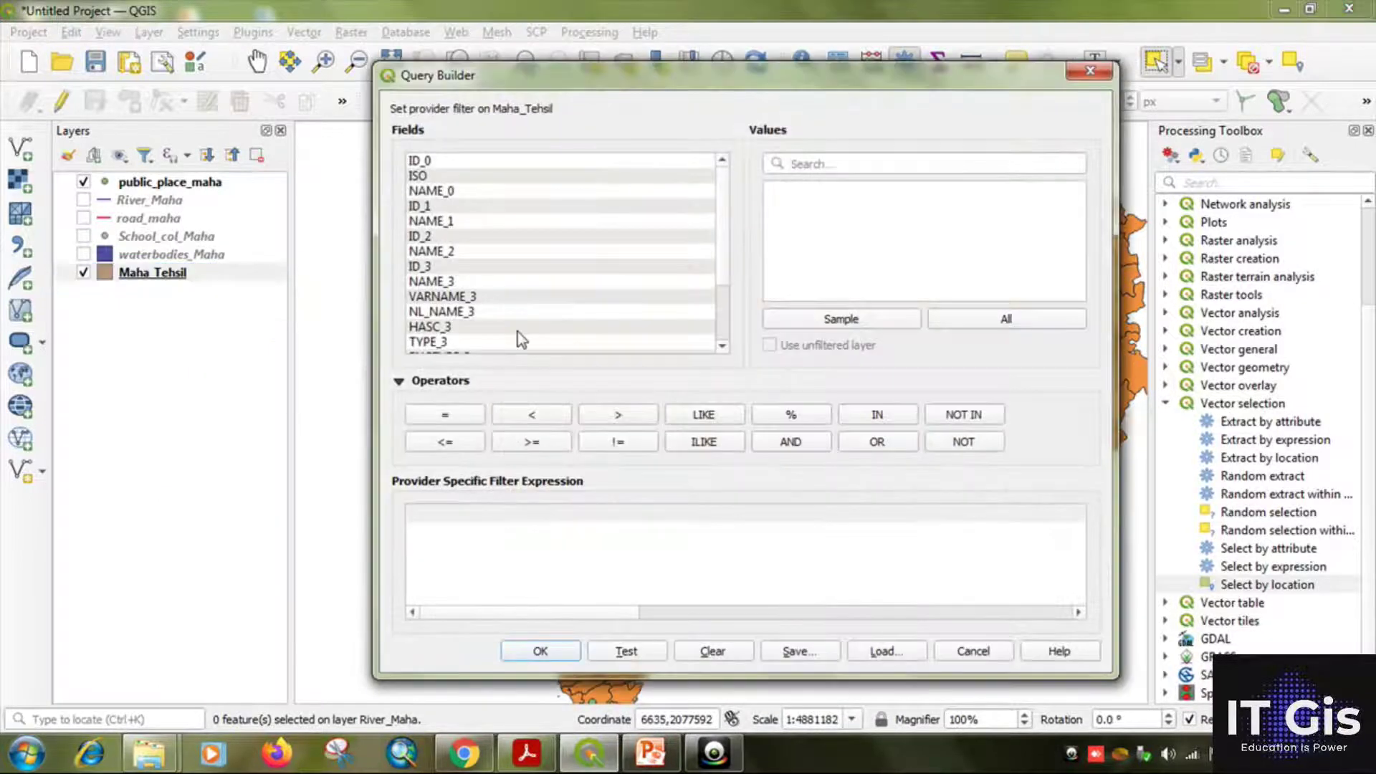
double_click(446, 252)
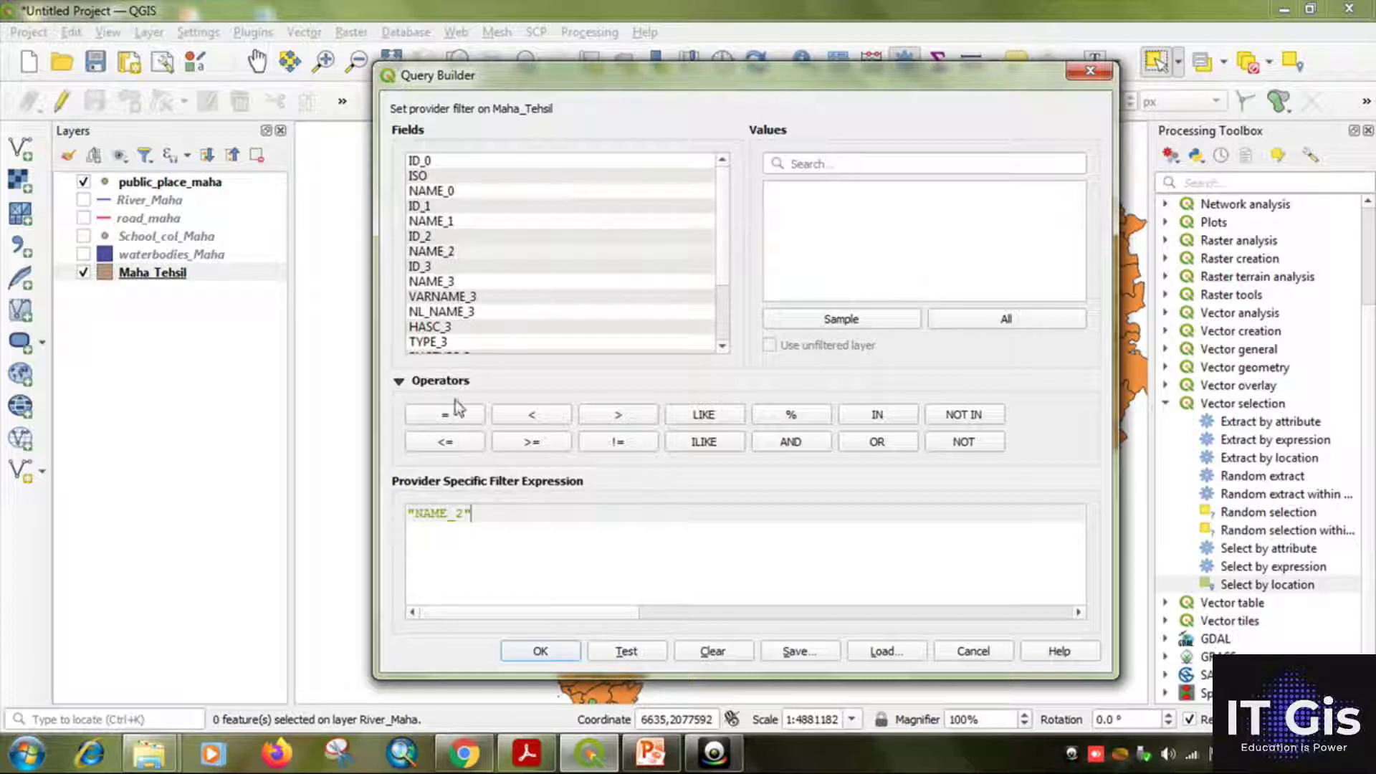
left_click(1007, 320)
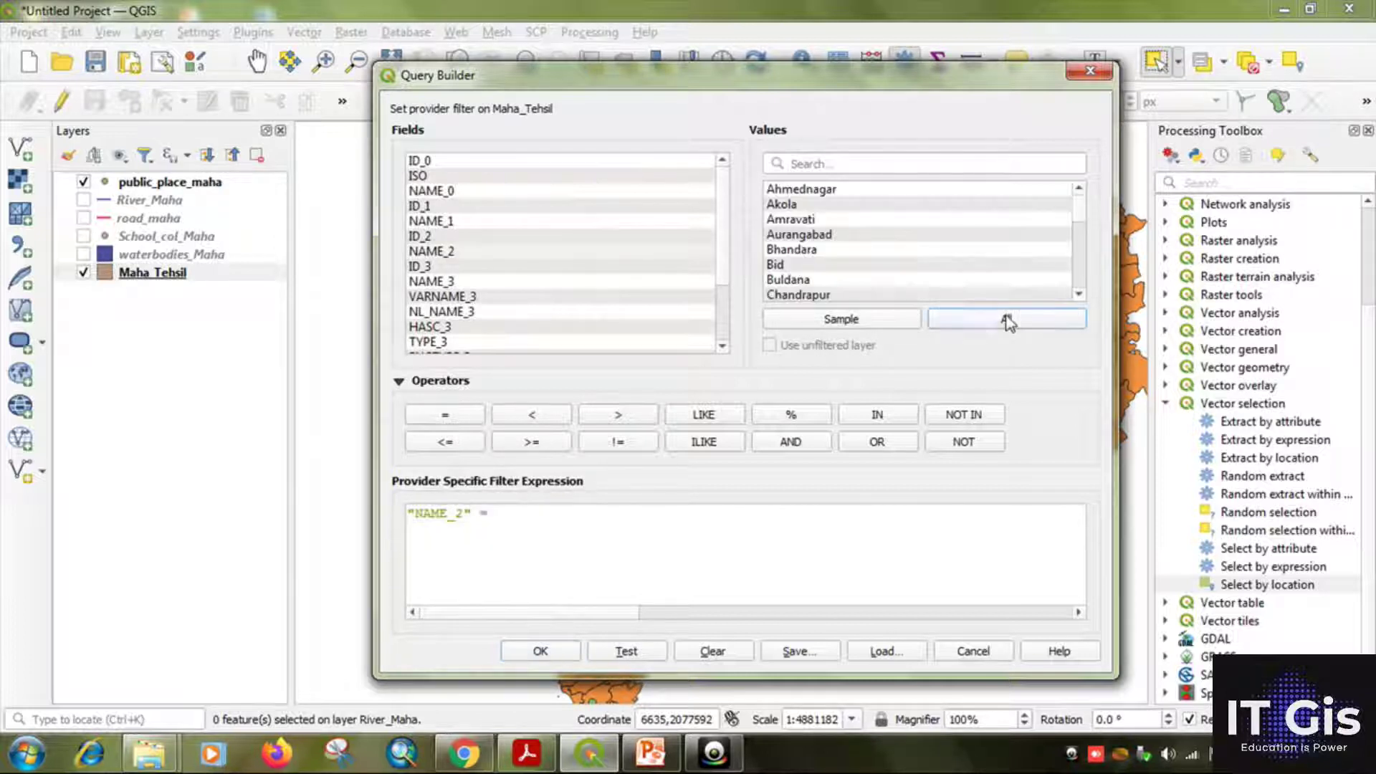
scroll(935, 241, "down", 9)
scroll(930, 240, "up", 3)
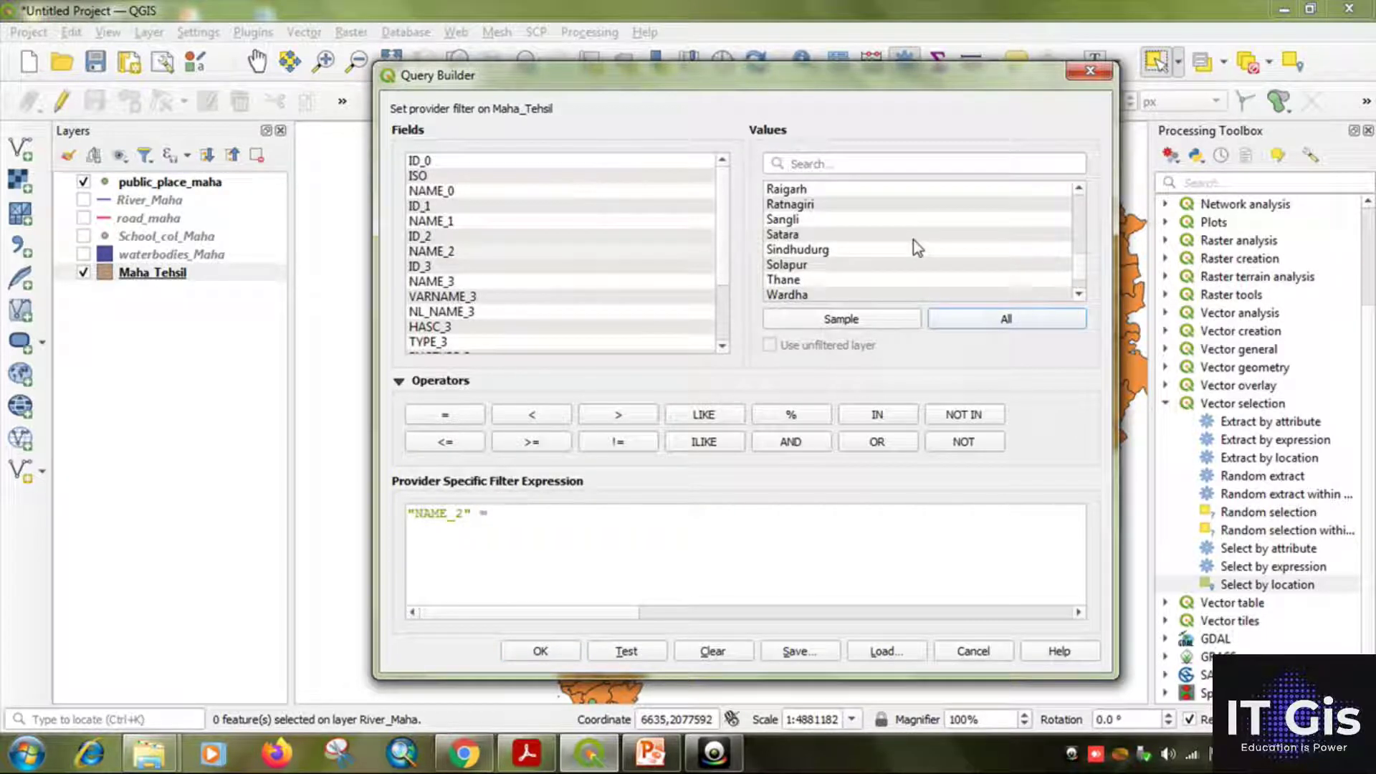
scroll(915, 241, "up", 4)
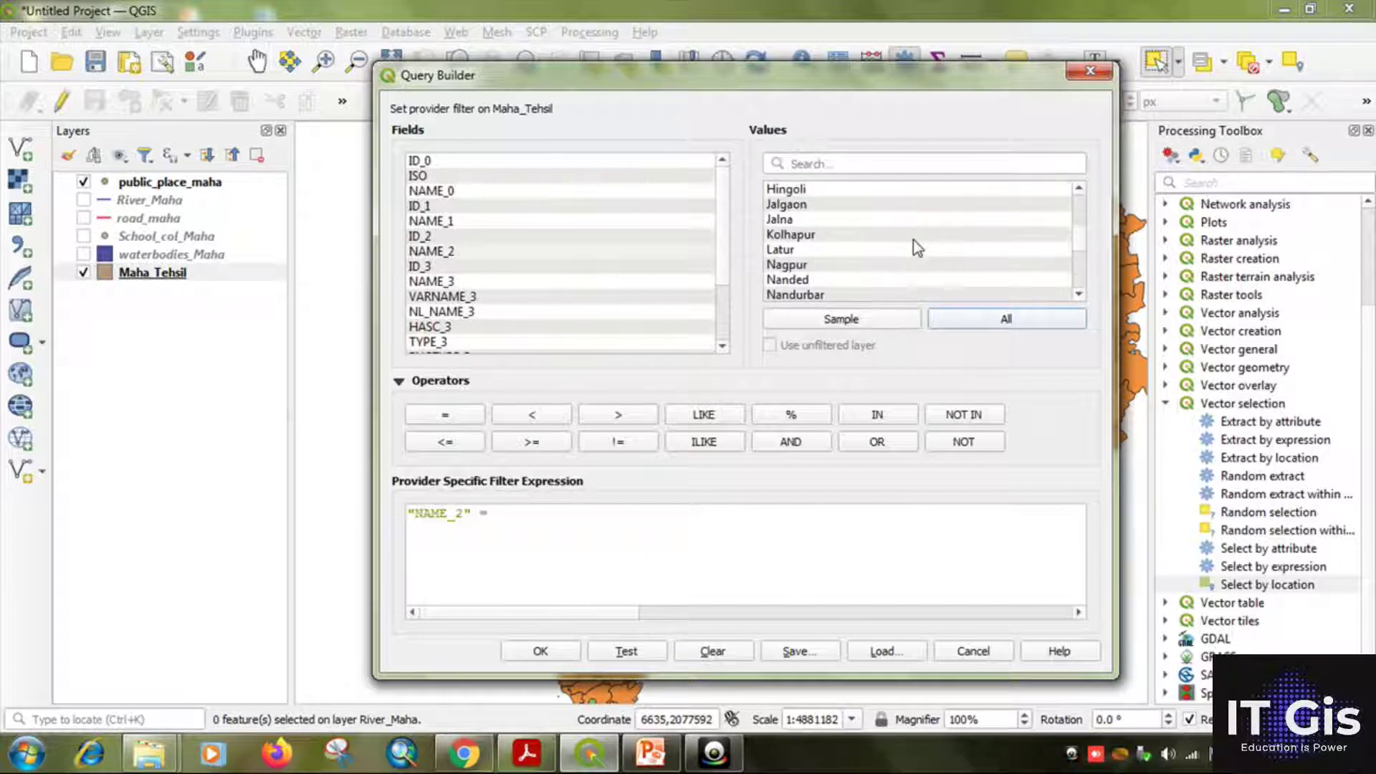
double_click(855, 265)
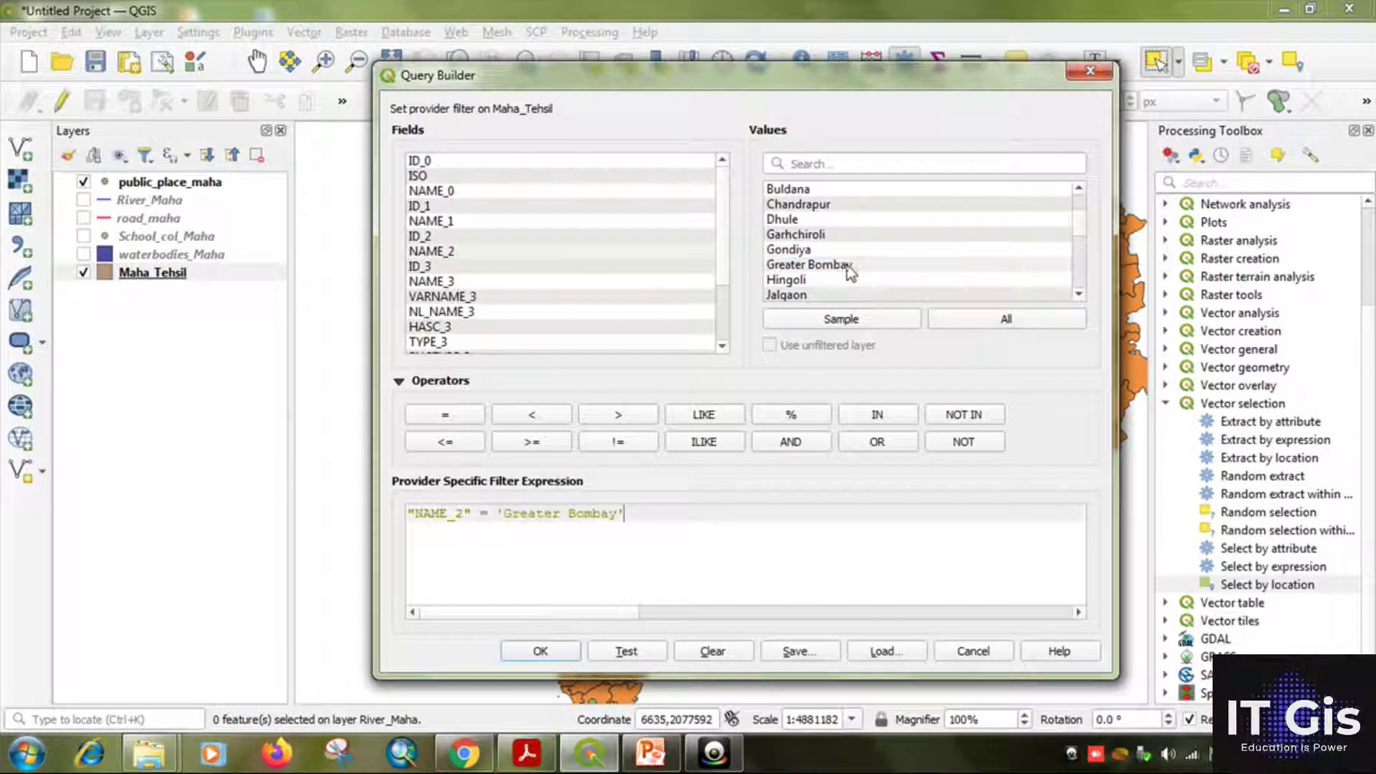
left_click(548, 652)
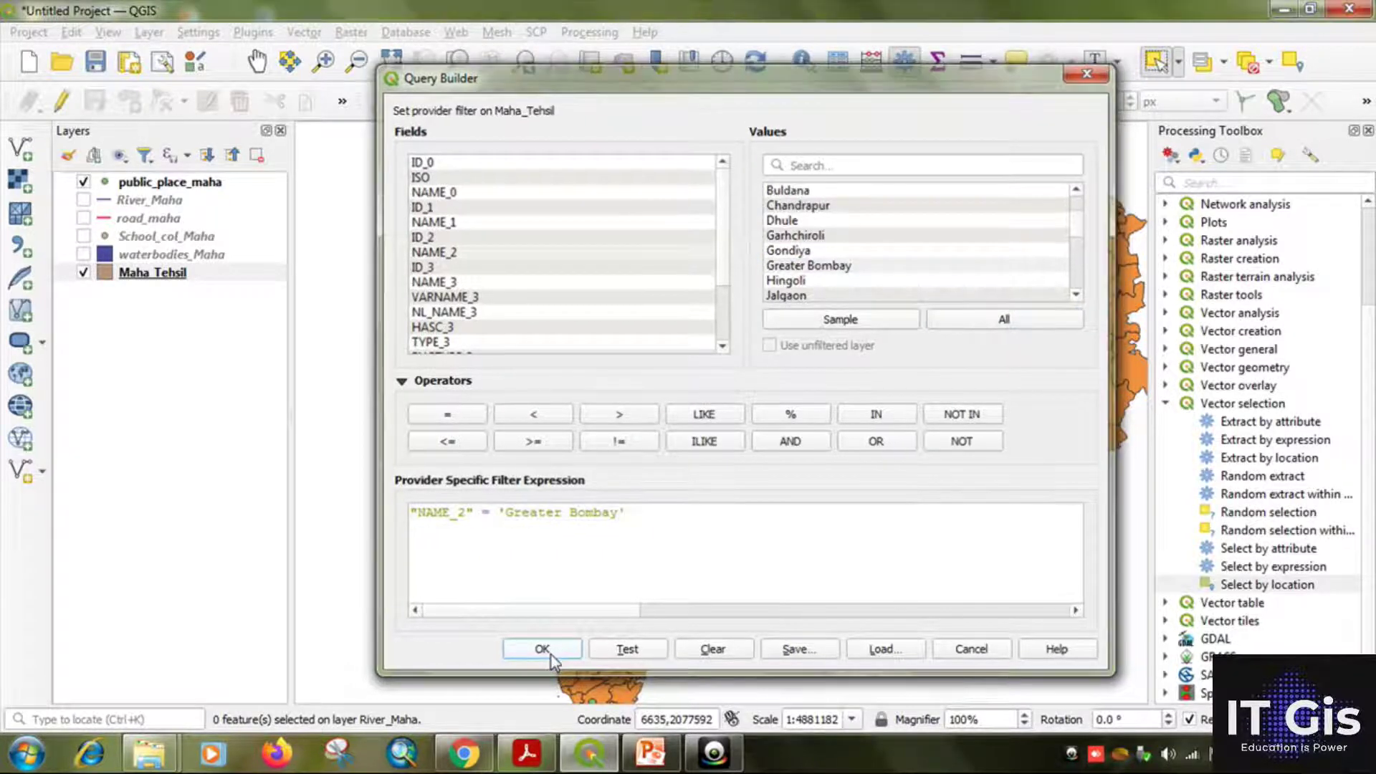
Toggle public_place_maha off and on, and examine its points in and around the filtered Greater Bombay tehsils
left_click(83, 184)
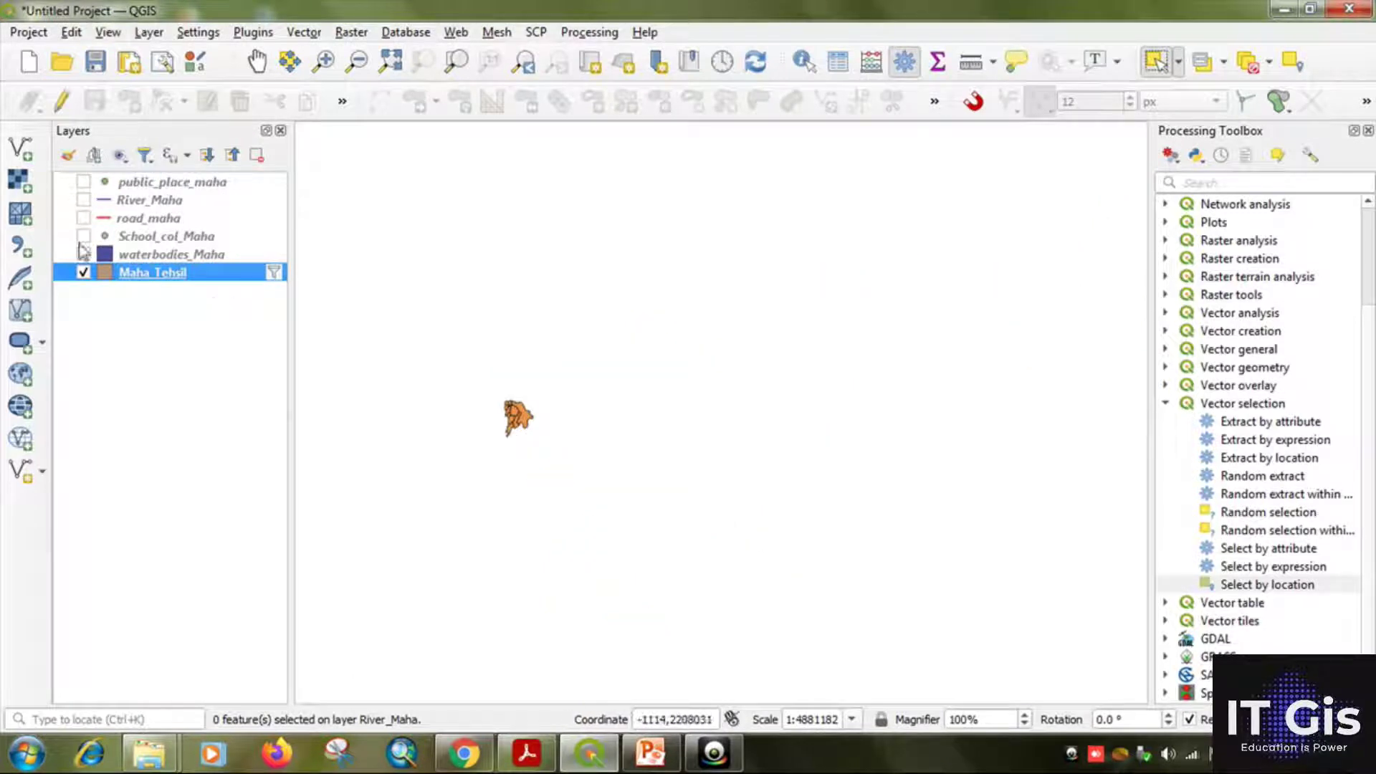
left_click(83, 183)
scroll(478, 411, "down", 1)
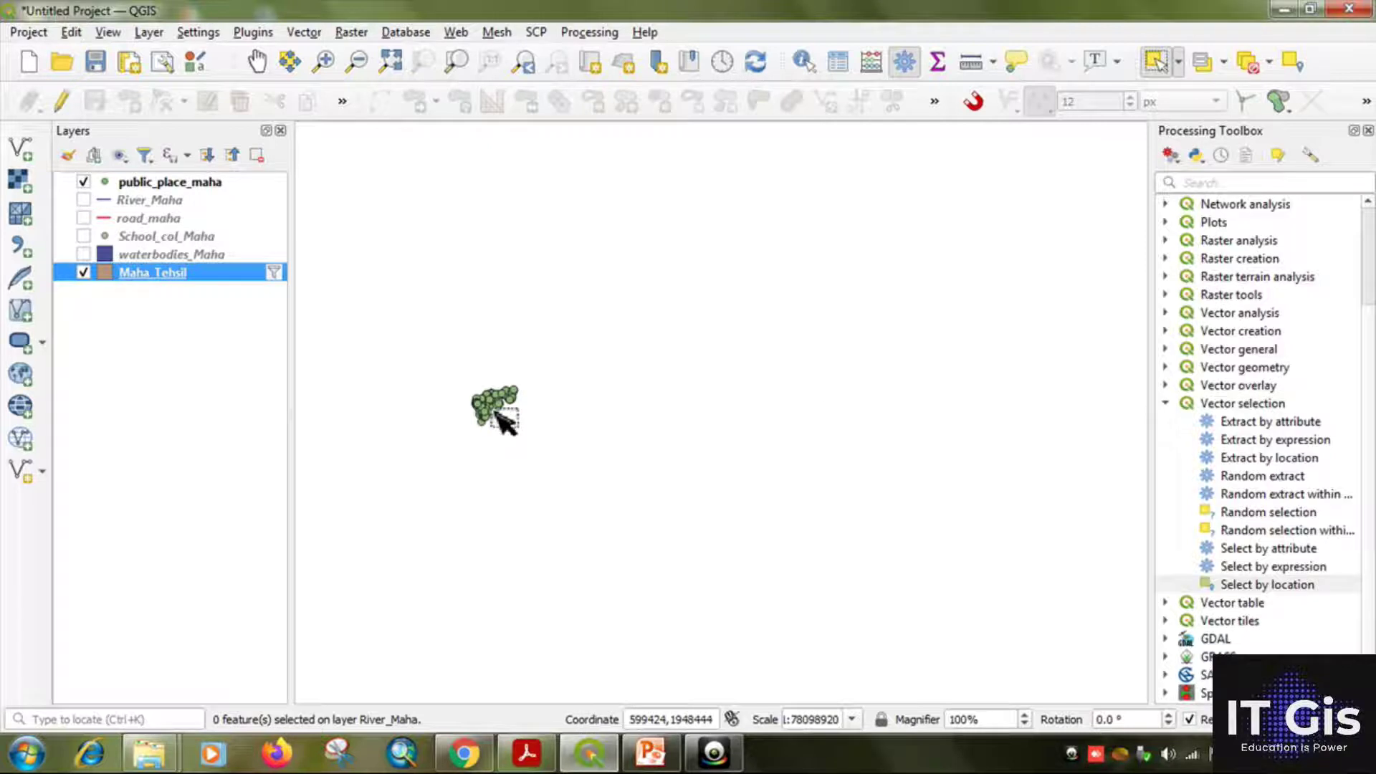
left_click_drag(414, 408, 492, 344)
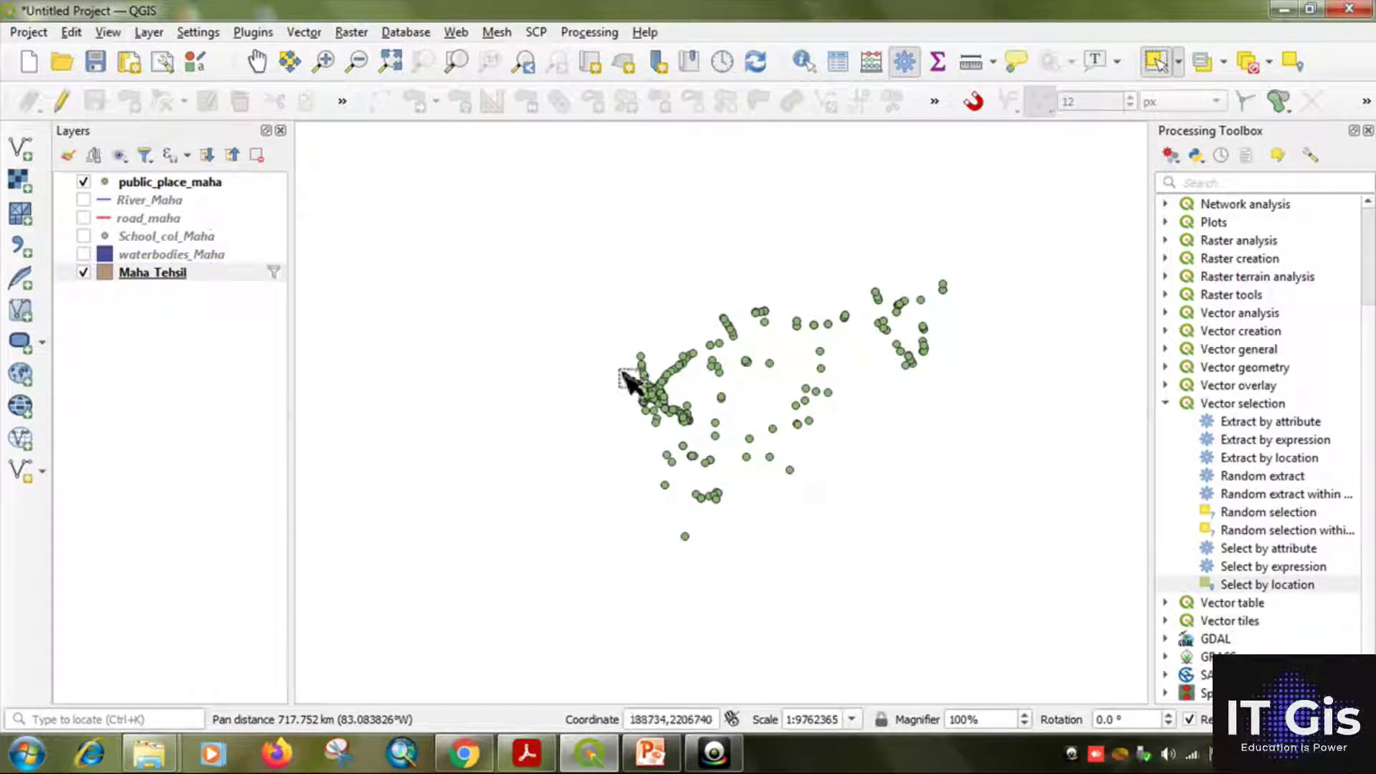
scroll(627, 381, "up", 6)
scroll(655, 362, "down", 2)
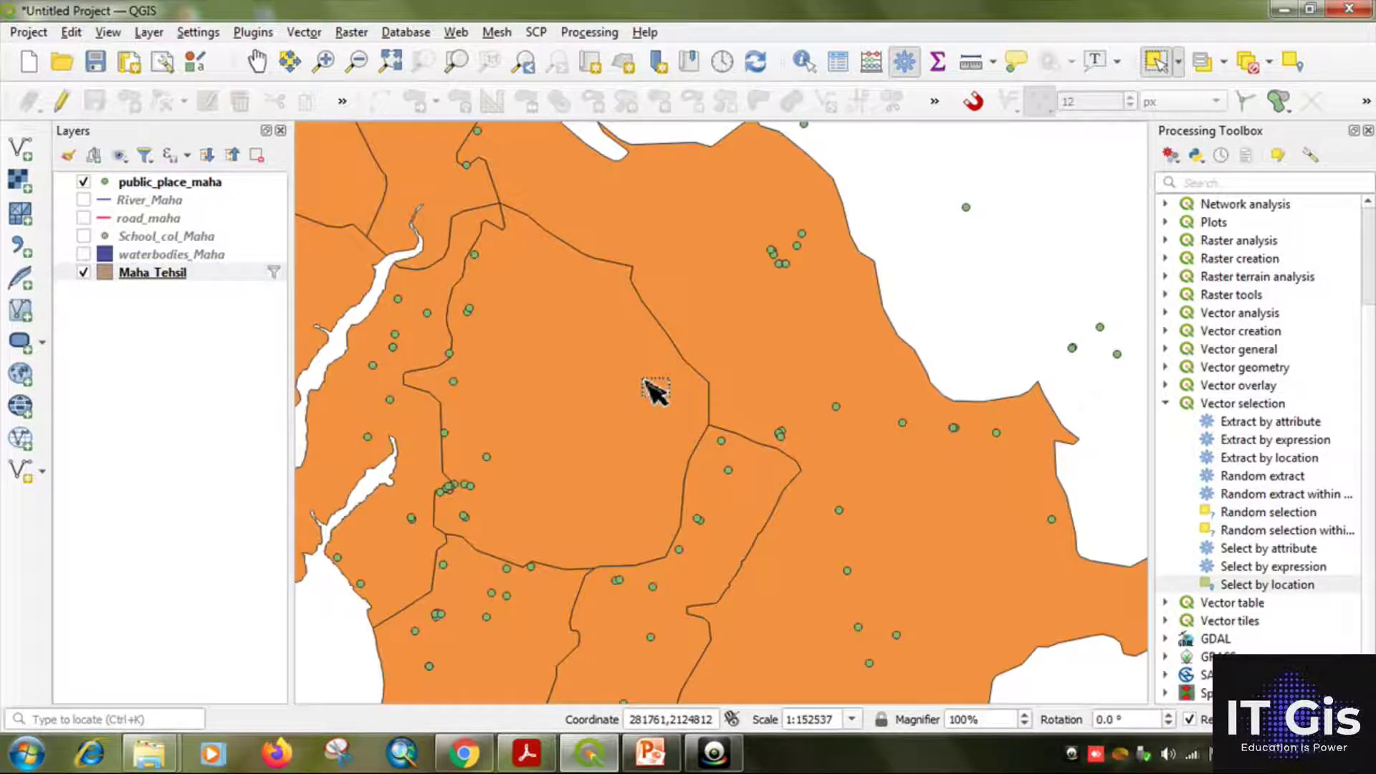
left_click_drag(660, 361, 661, 289)
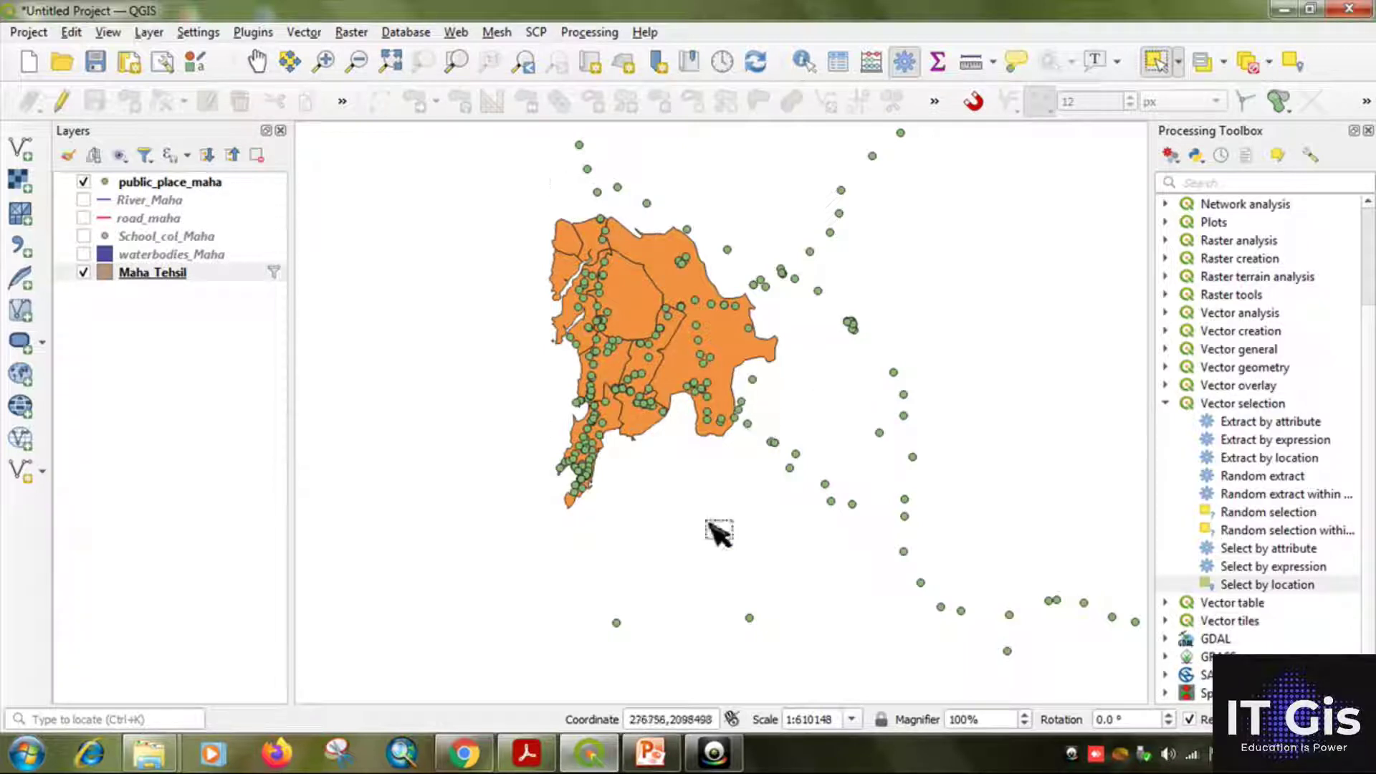
Use Select by Location to select public_place_maha features that are within Maha_Tehsil, creating a new selection with only the within predicate
double_click(1255, 587)
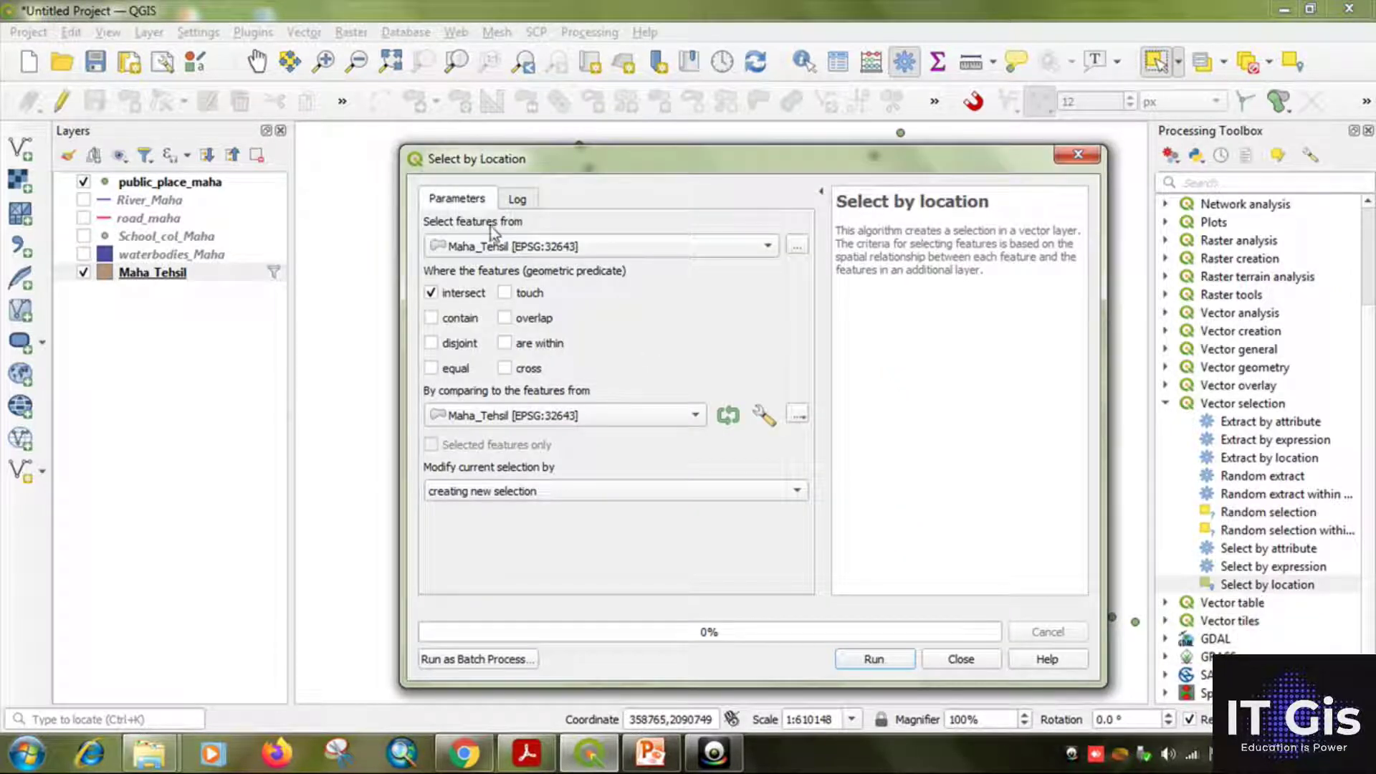
left_click(487, 249)
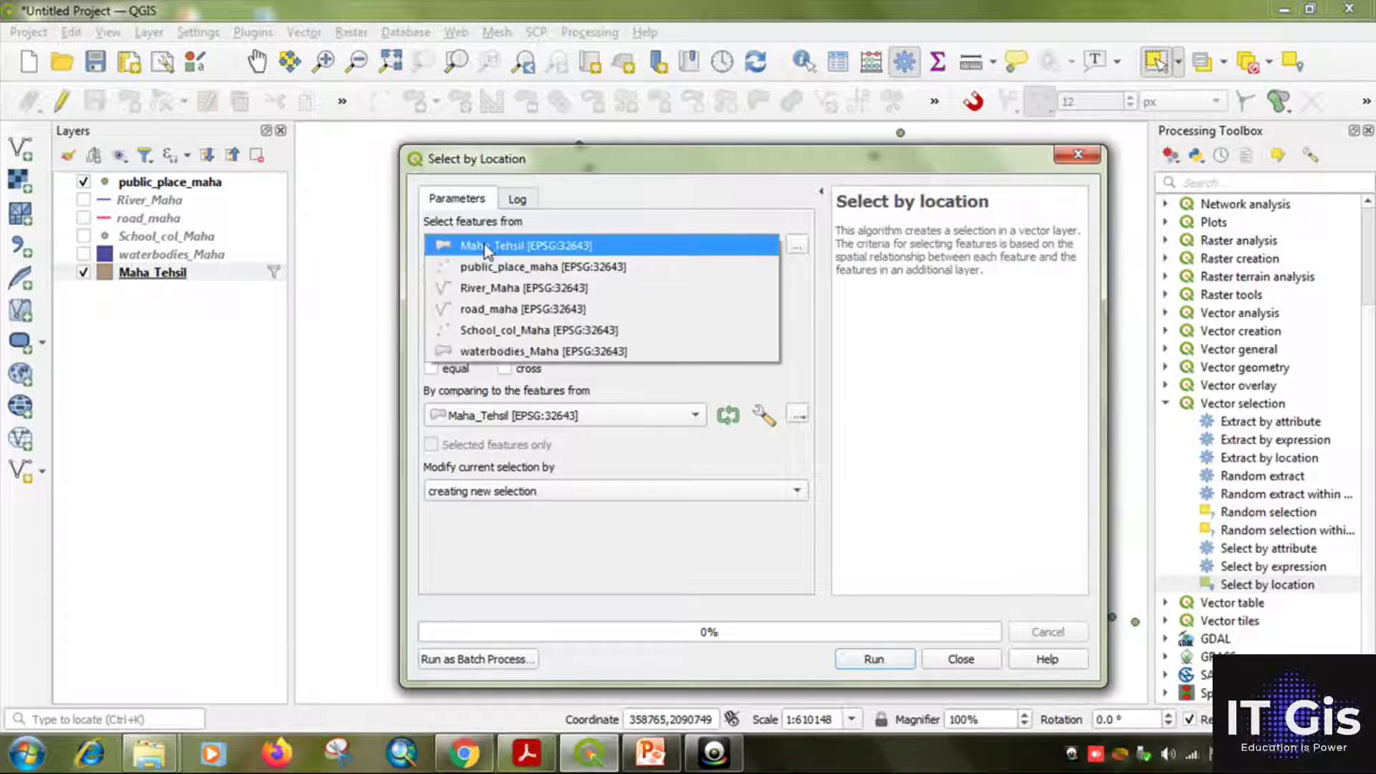
left_click(531, 268)
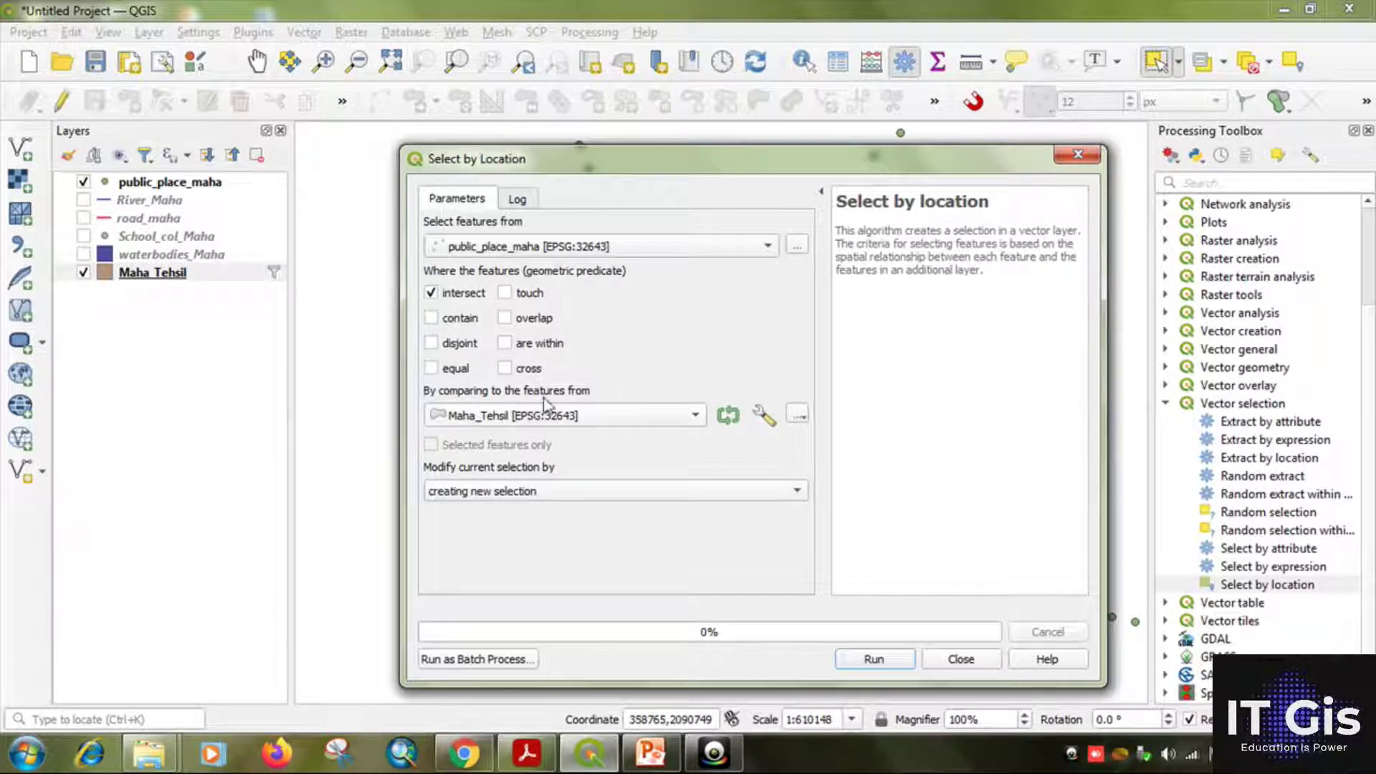
left_click(544, 418)
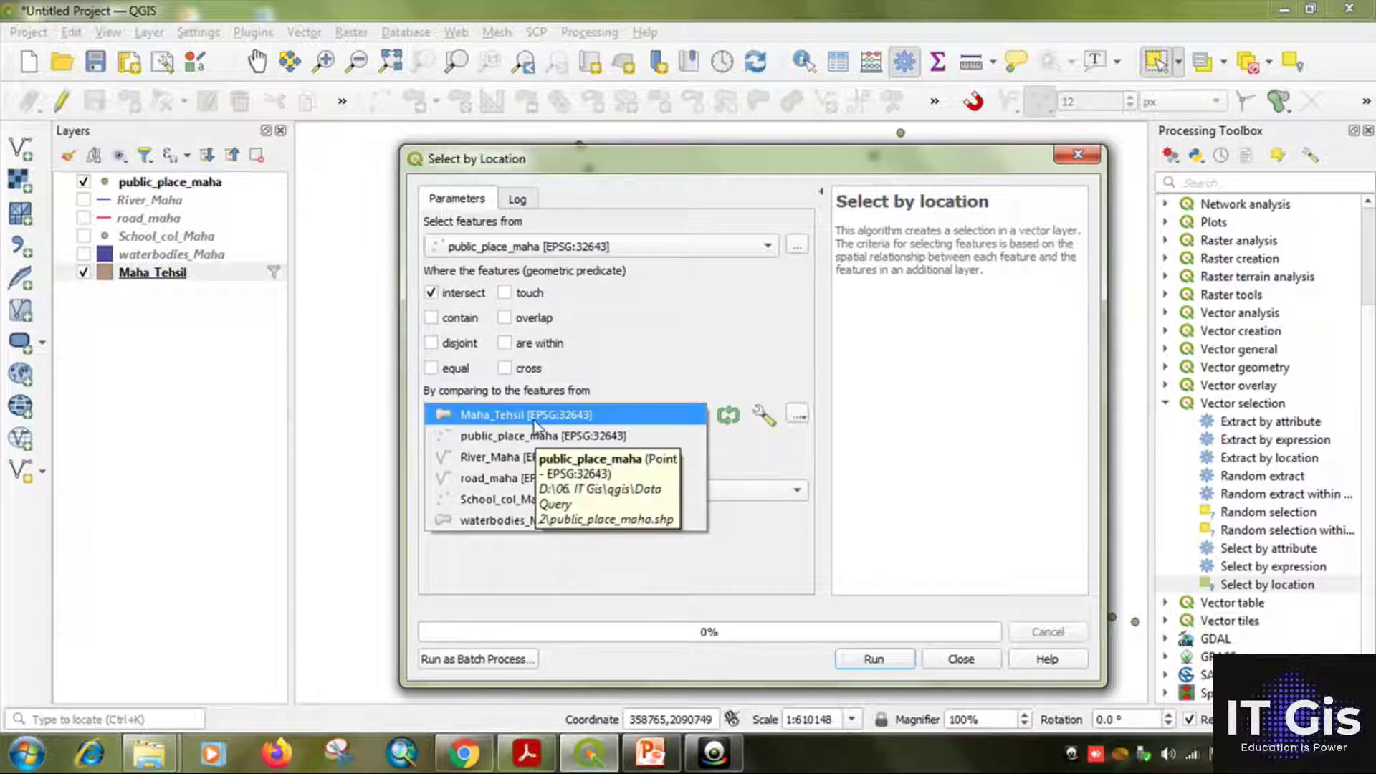
left_click(530, 415)
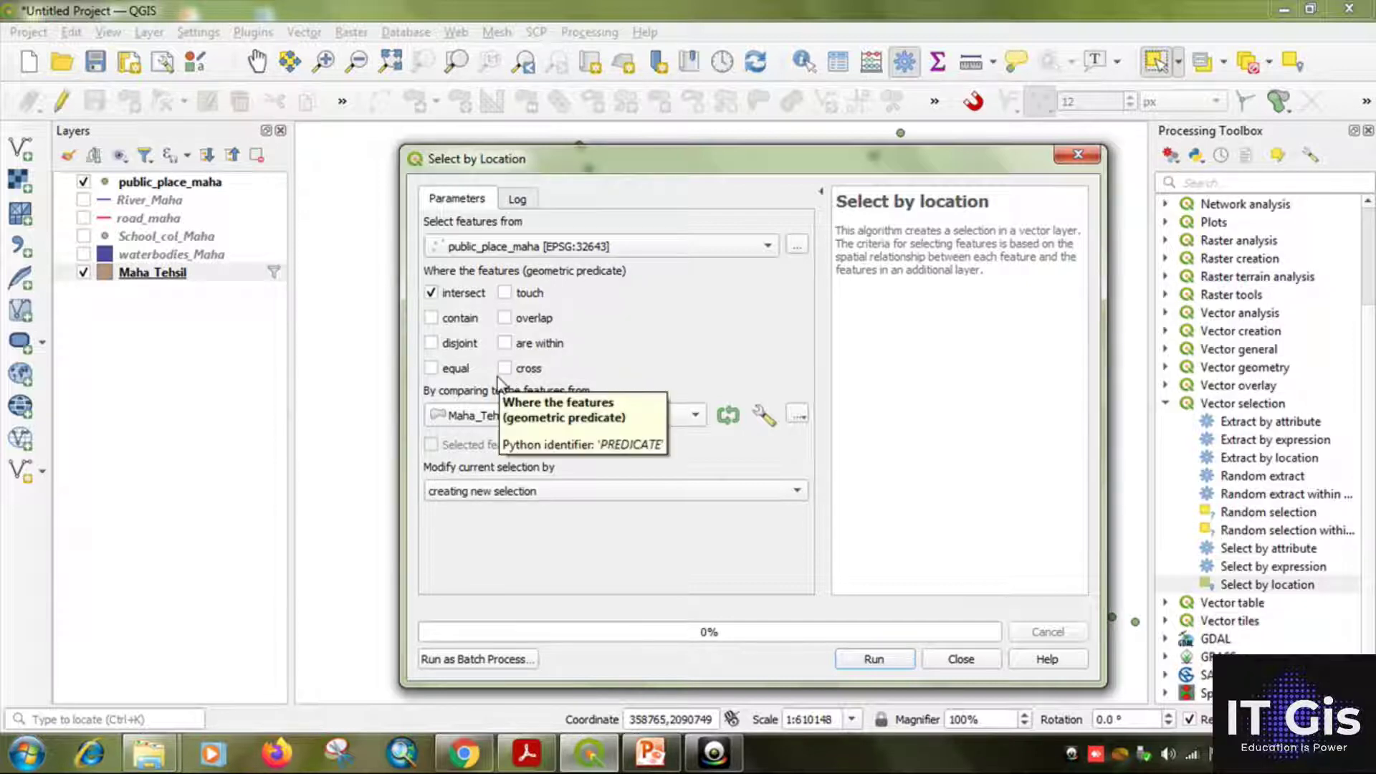
left_click(505, 344)
left_click(432, 294)
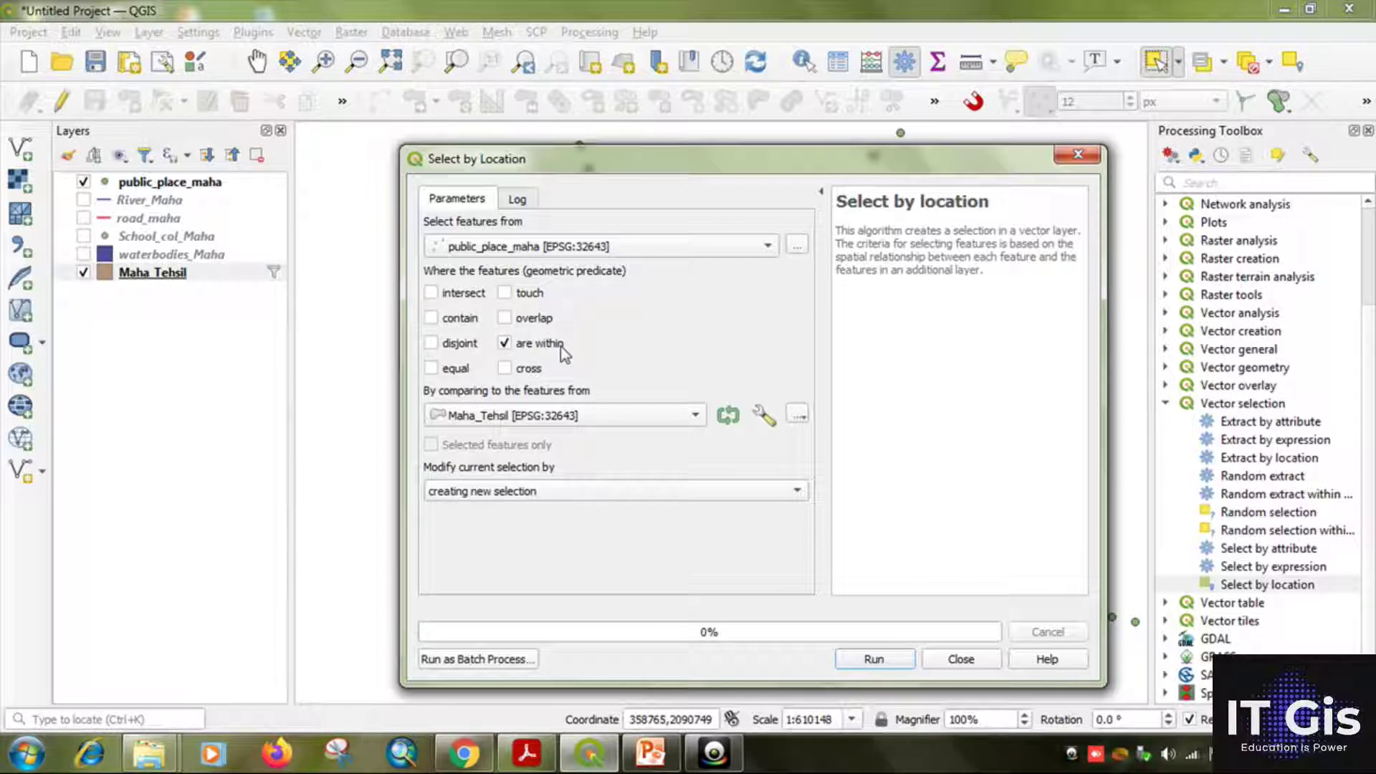
left_click(878, 654)
left_click(960, 658)
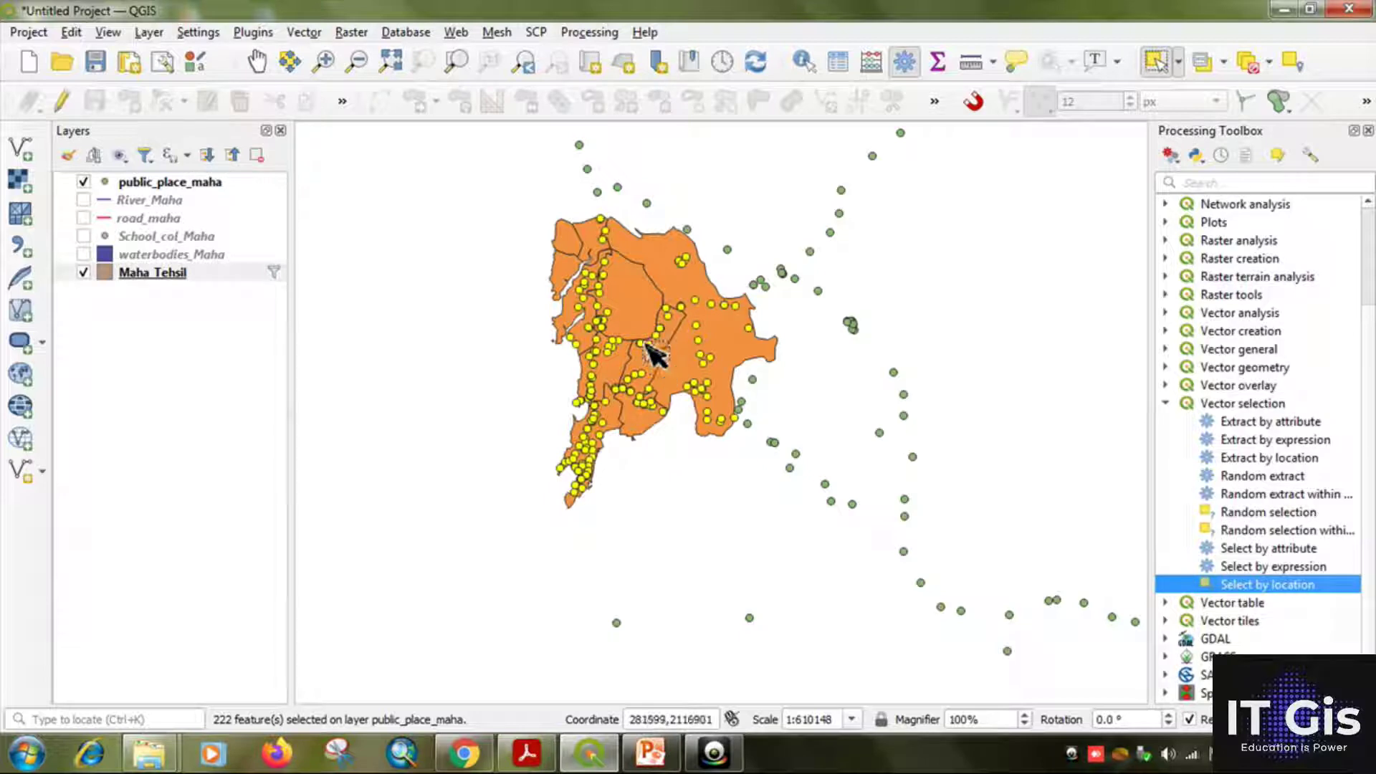
Review the selected public places in the public_place_maha attribute table
left_click(155, 185)
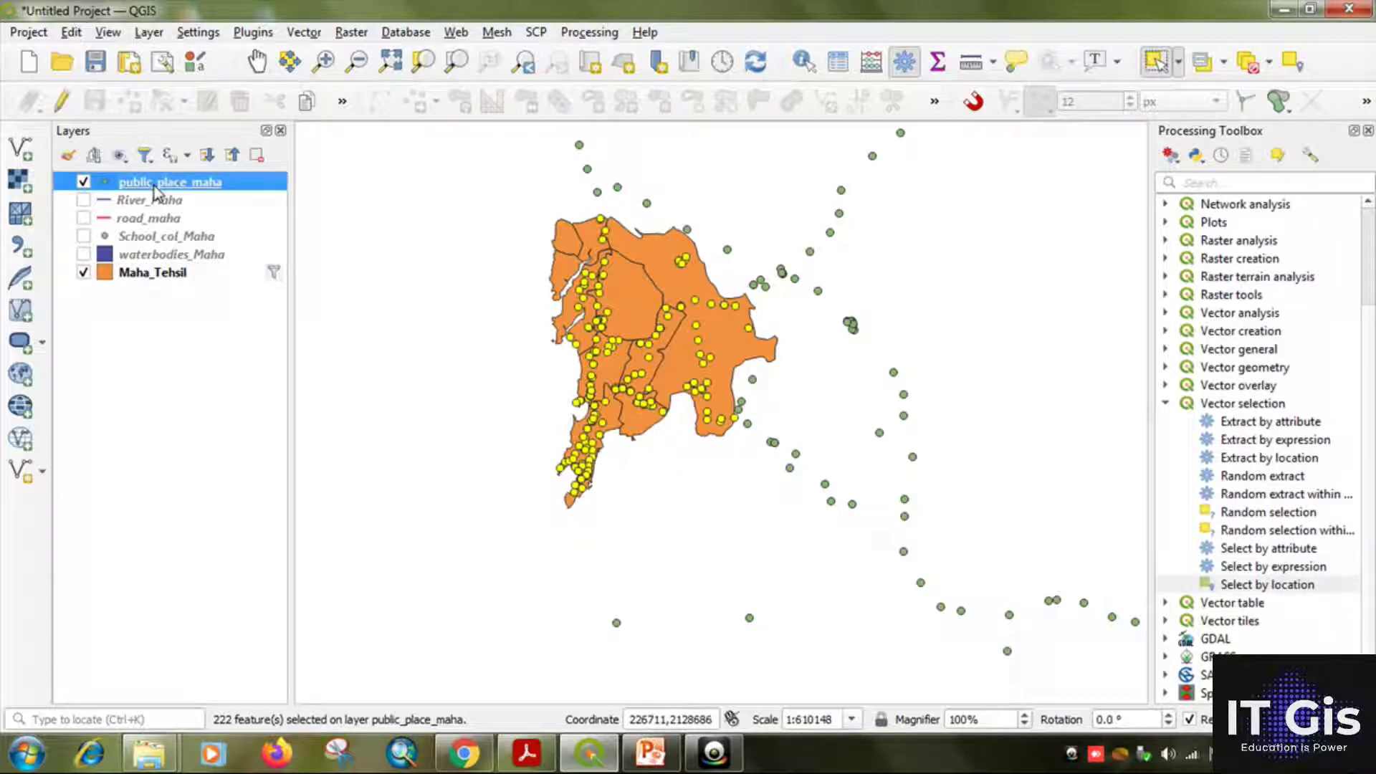
right_click(155, 190)
left_click(251, 409)
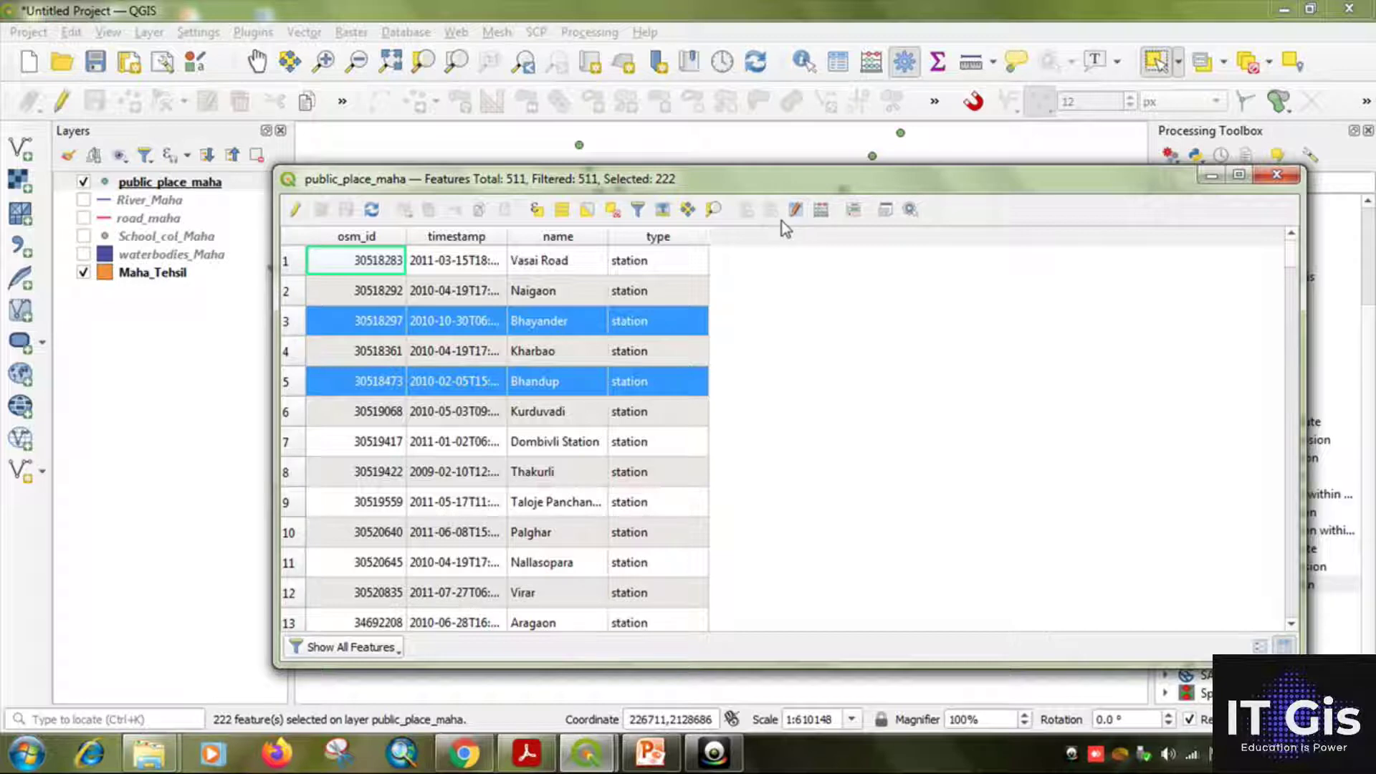
left_click_drag(1121, 187, 1088, 201)
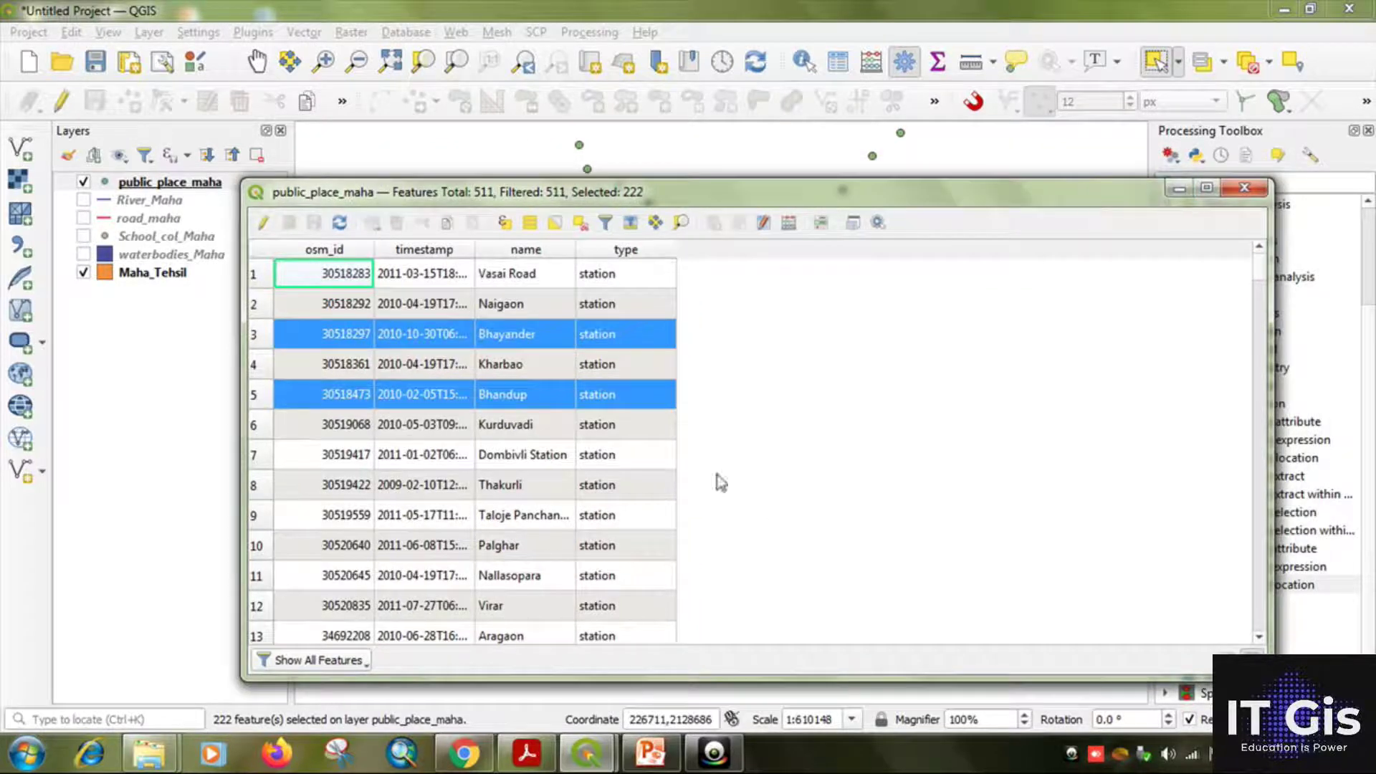
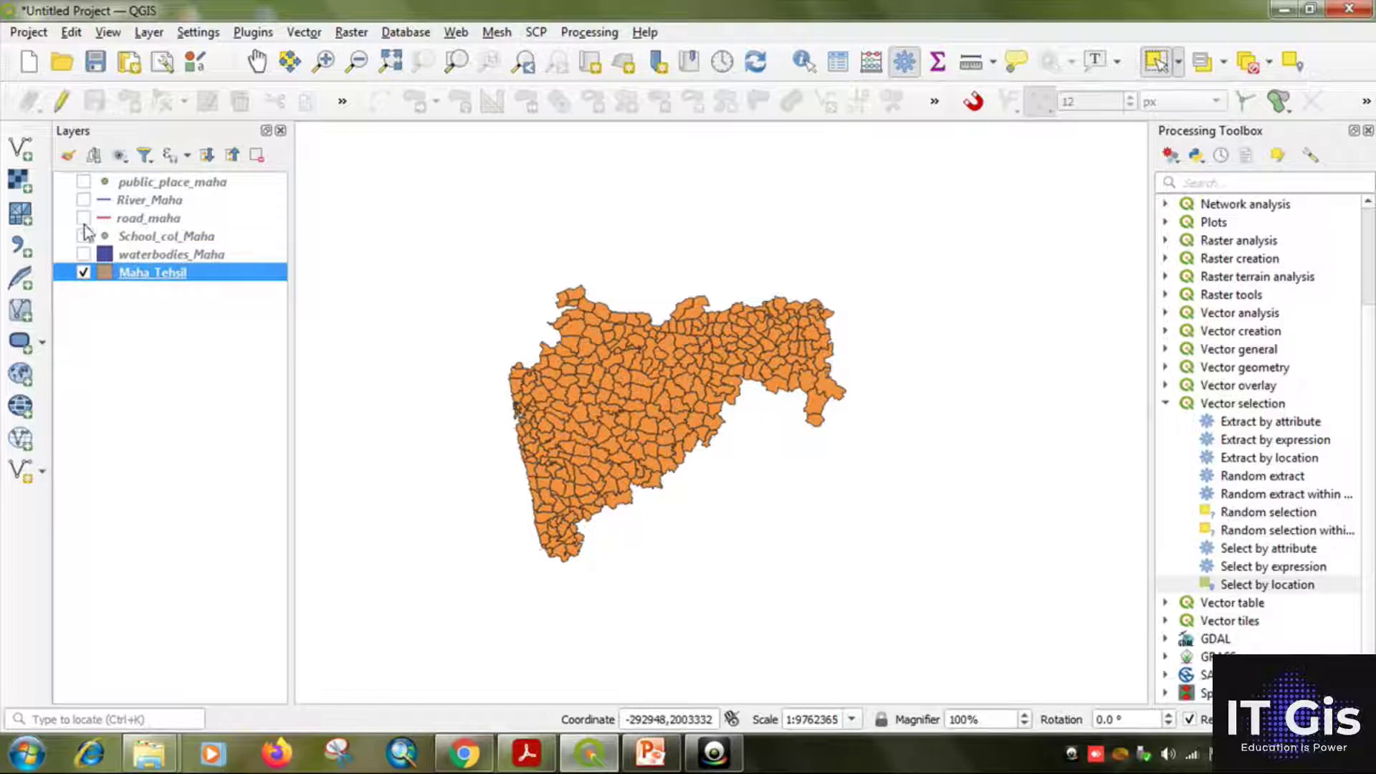
Display the School_col_Maha and River_Maha layers over the tehsils in QGIS, checking Query No 4 in PowerPoint in between
left_click(84, 236)
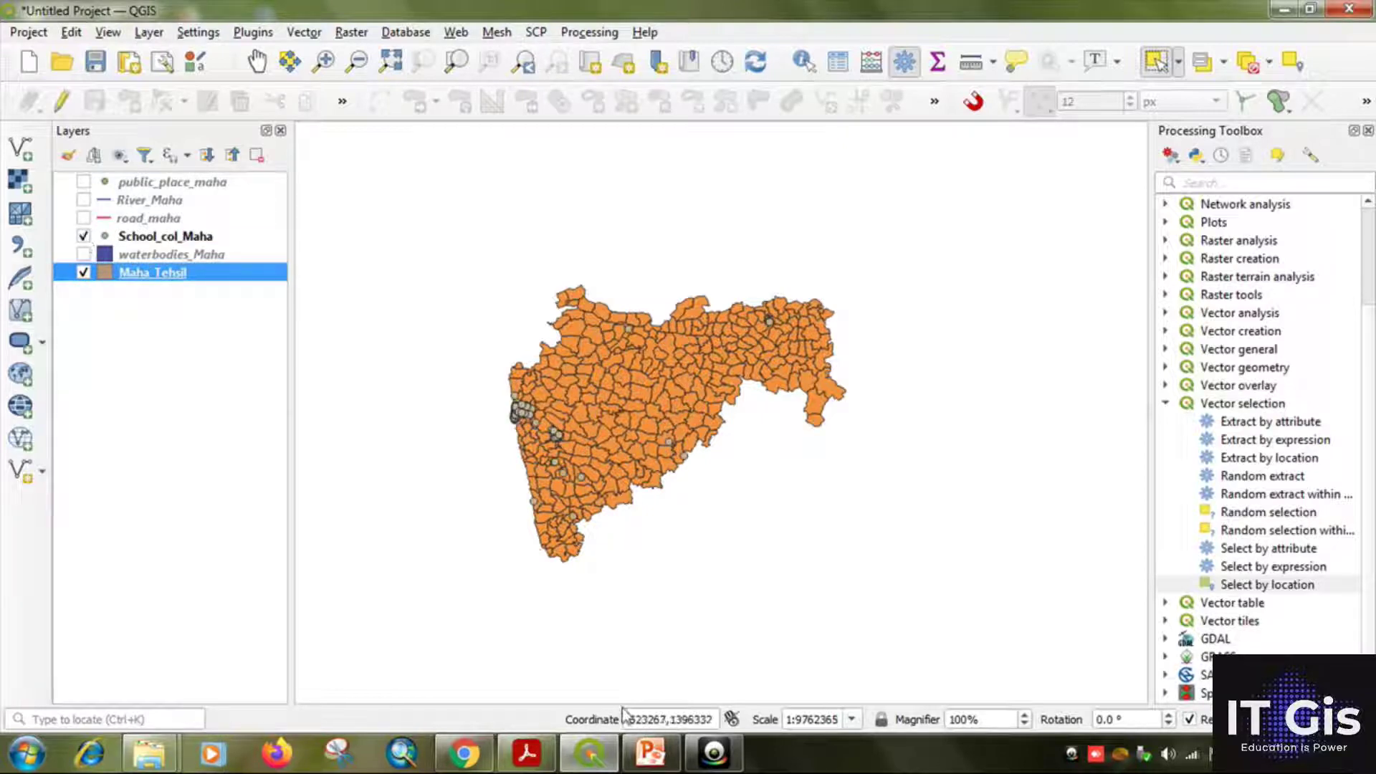
left_click(645, 754)
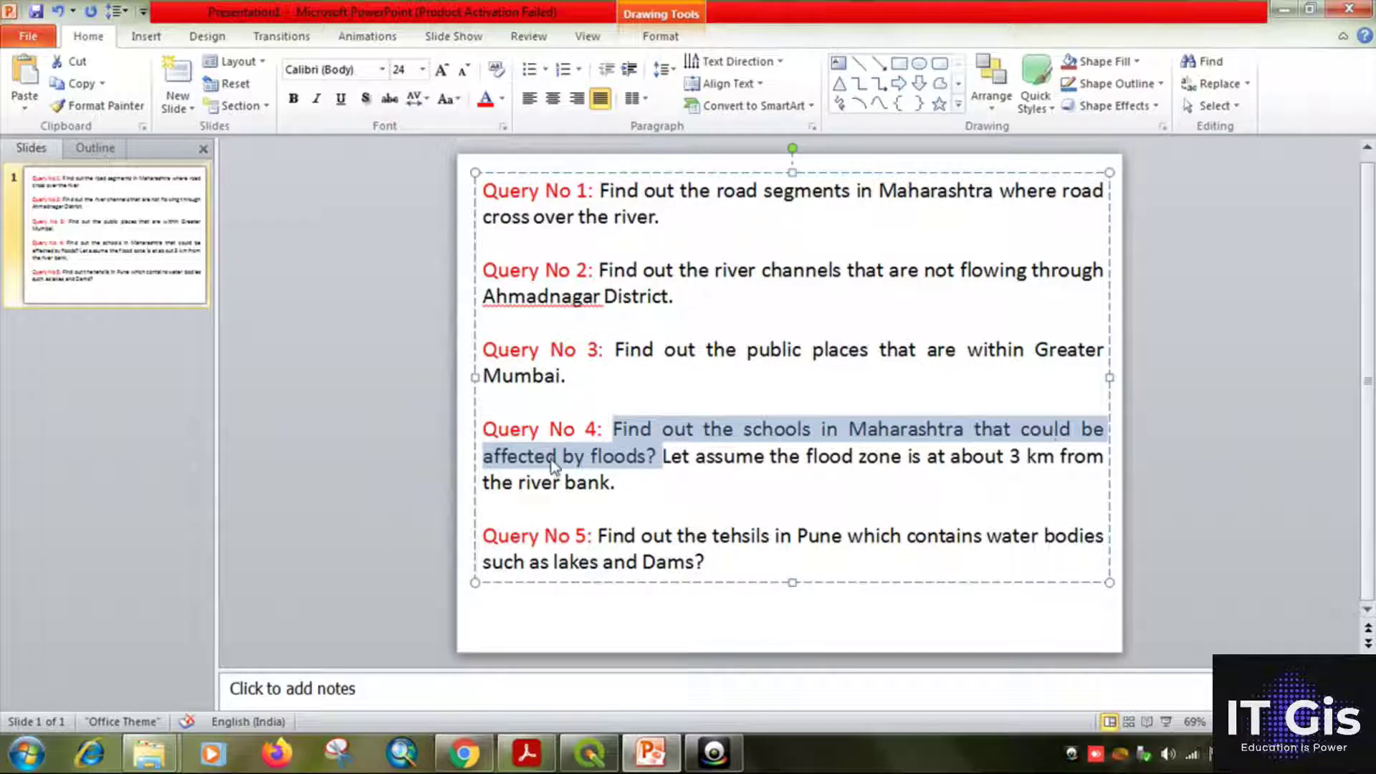
left_click(651, 752)
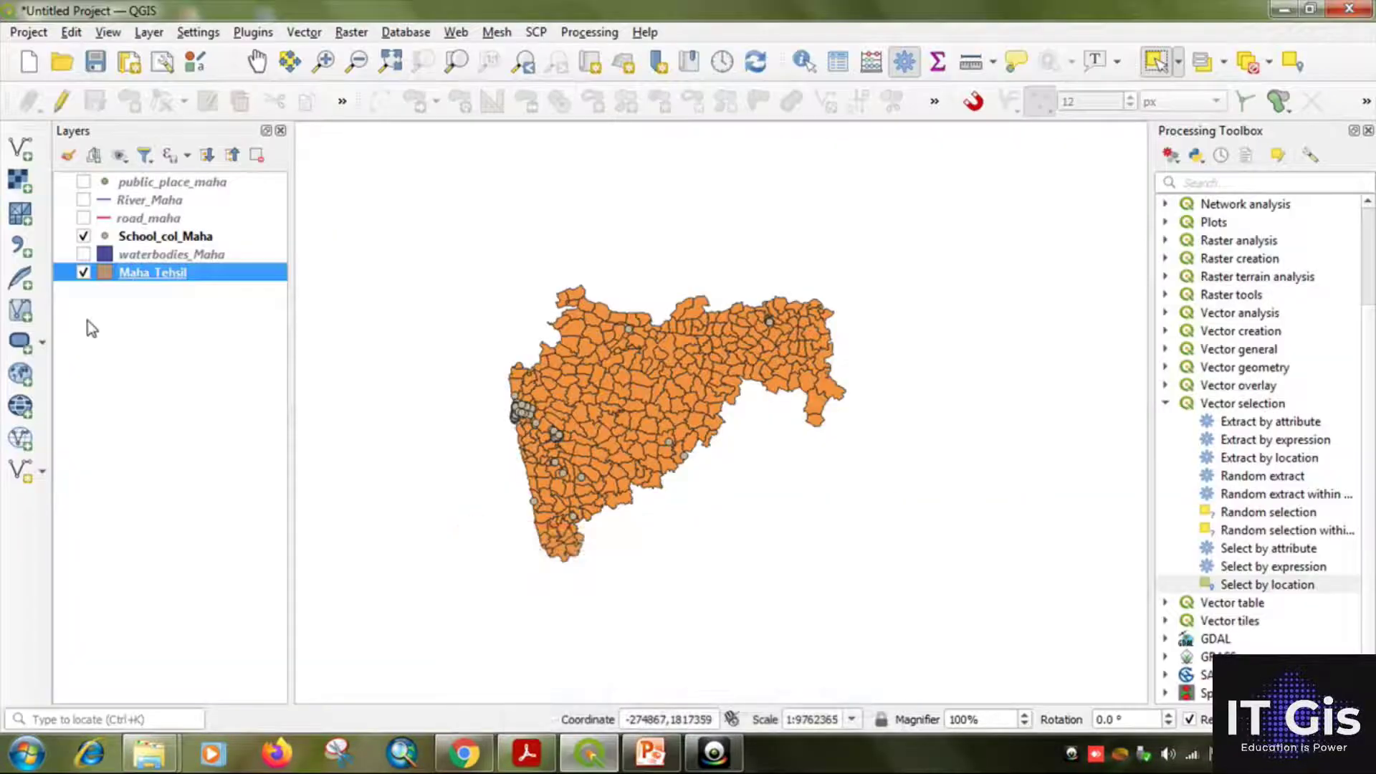
left_click(84, 200)
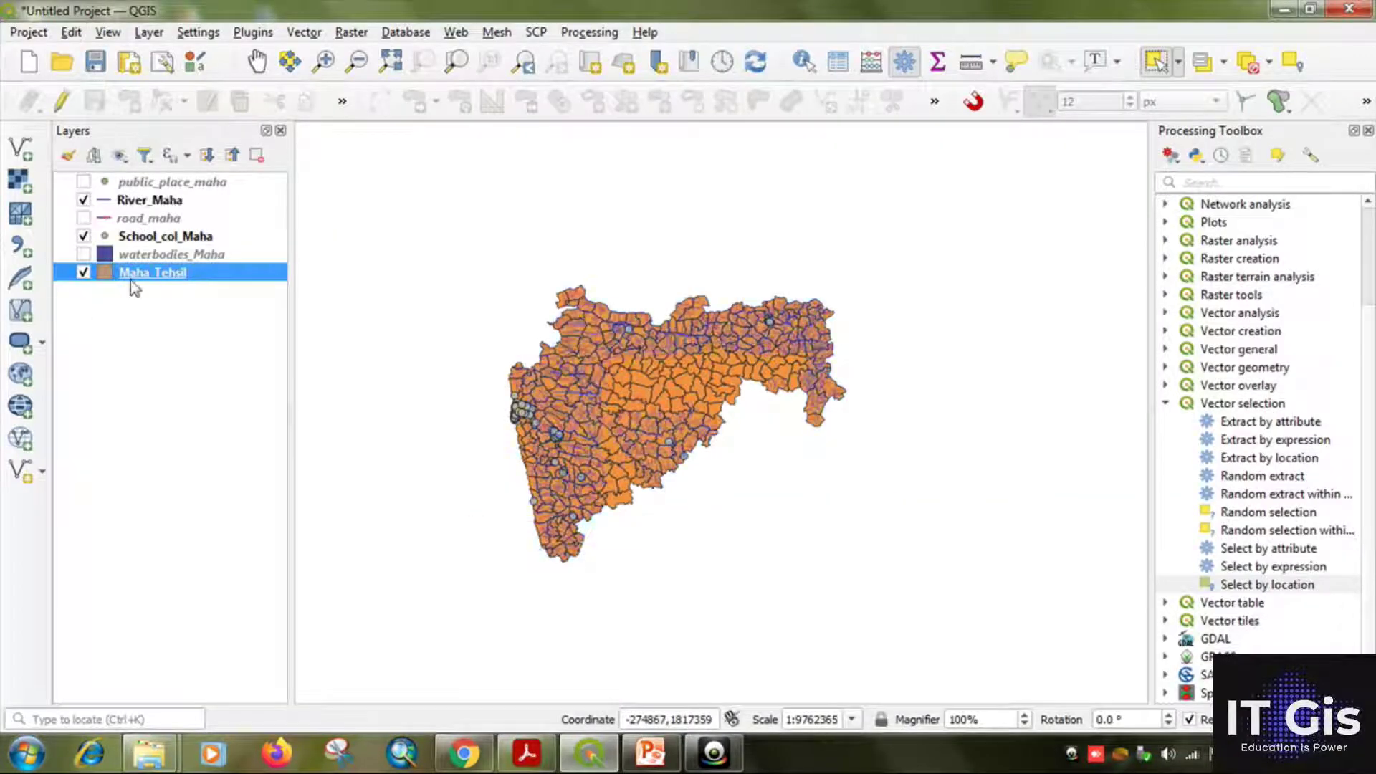
Check the 3 km flood-zone assumption of Query No 4 in PowerPoint, and examine the schools and rivers on the QGIS map
left_click(651, 752)
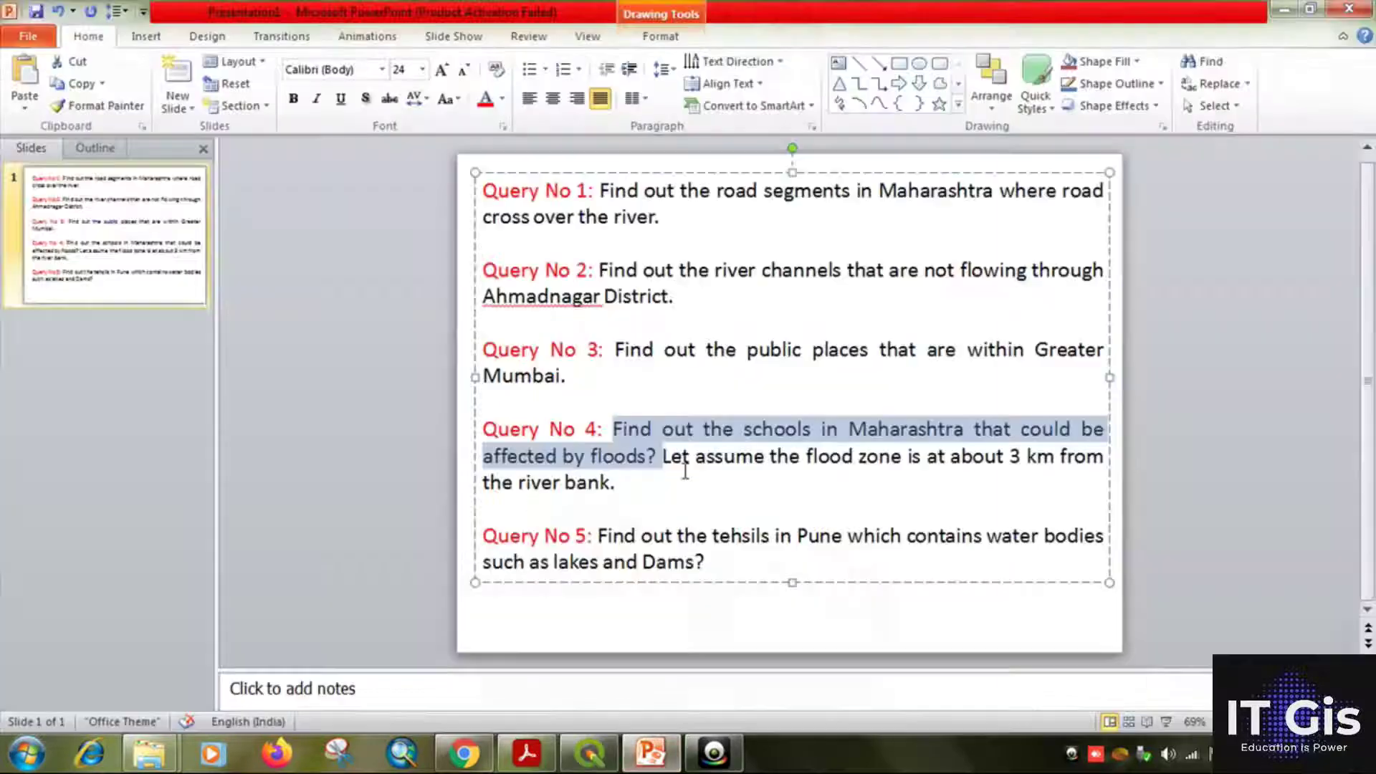
left_click(725, 459)
left_click_drag(680, 462, 632, 478)
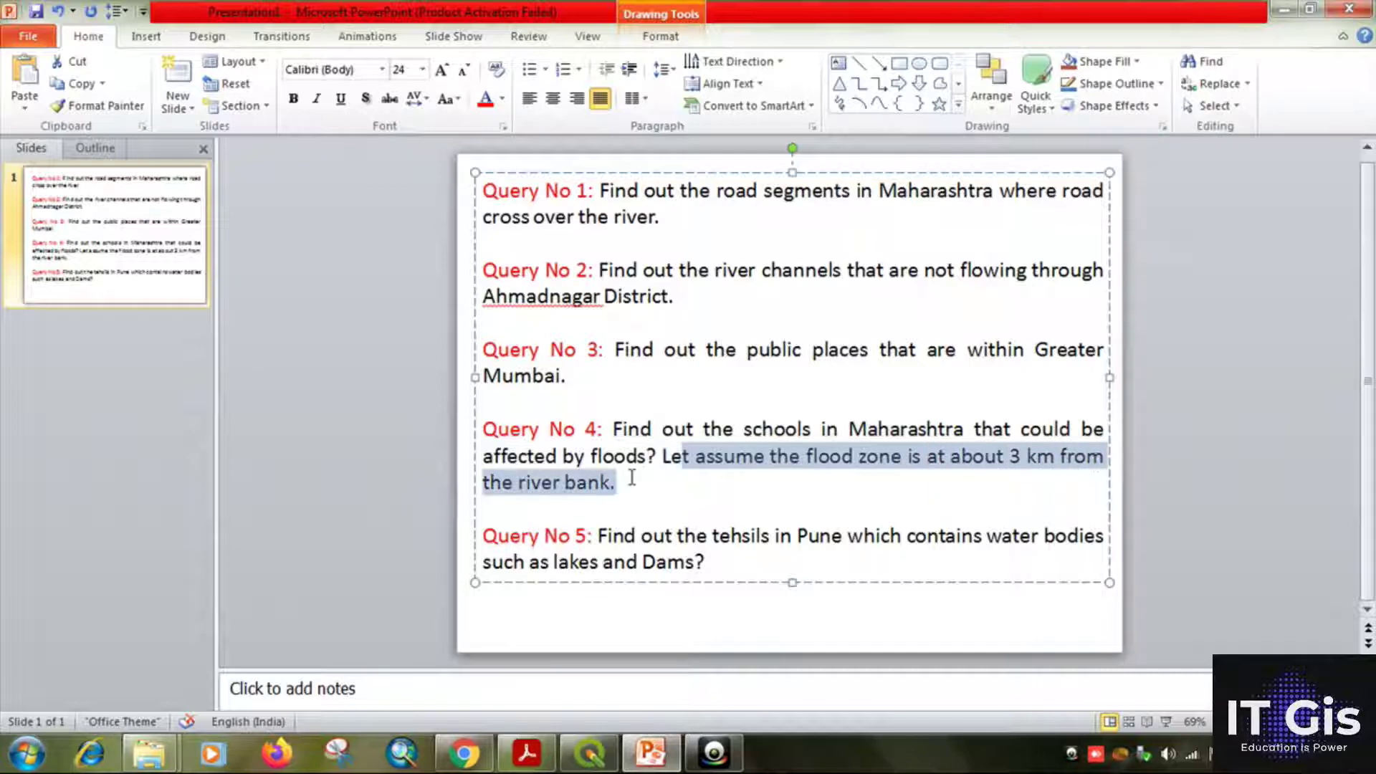
left_click(651, 752)
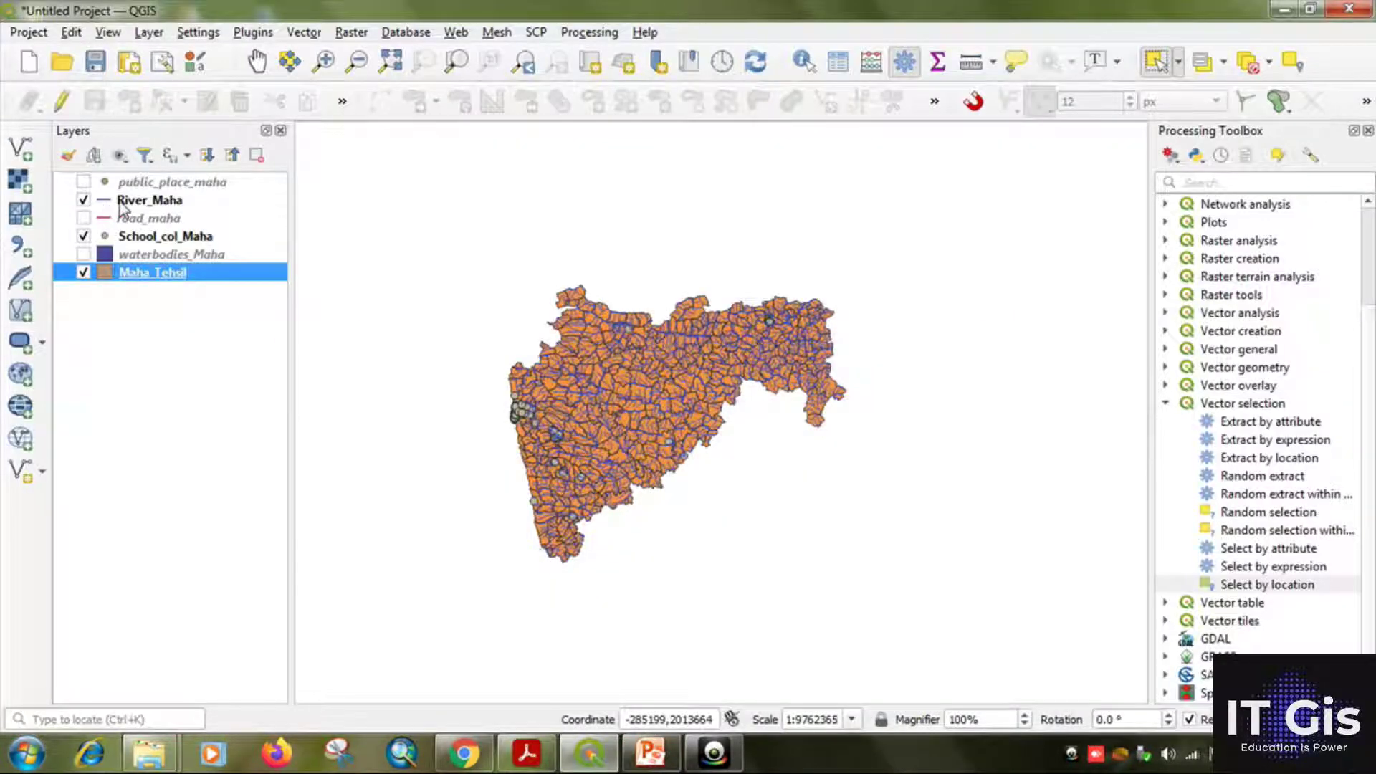
scroll(584, 422, "up", 3)
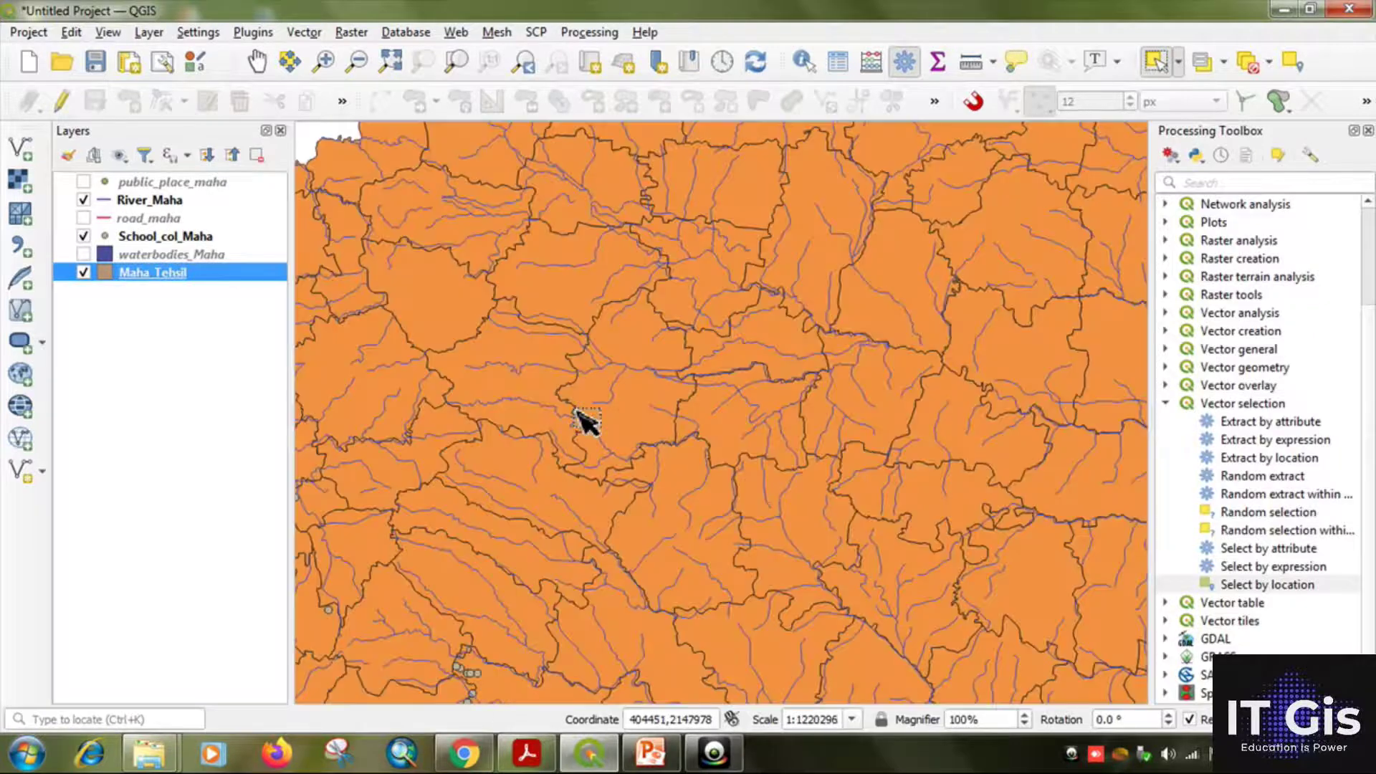
left_click_drag(602, 368, 630, 393)
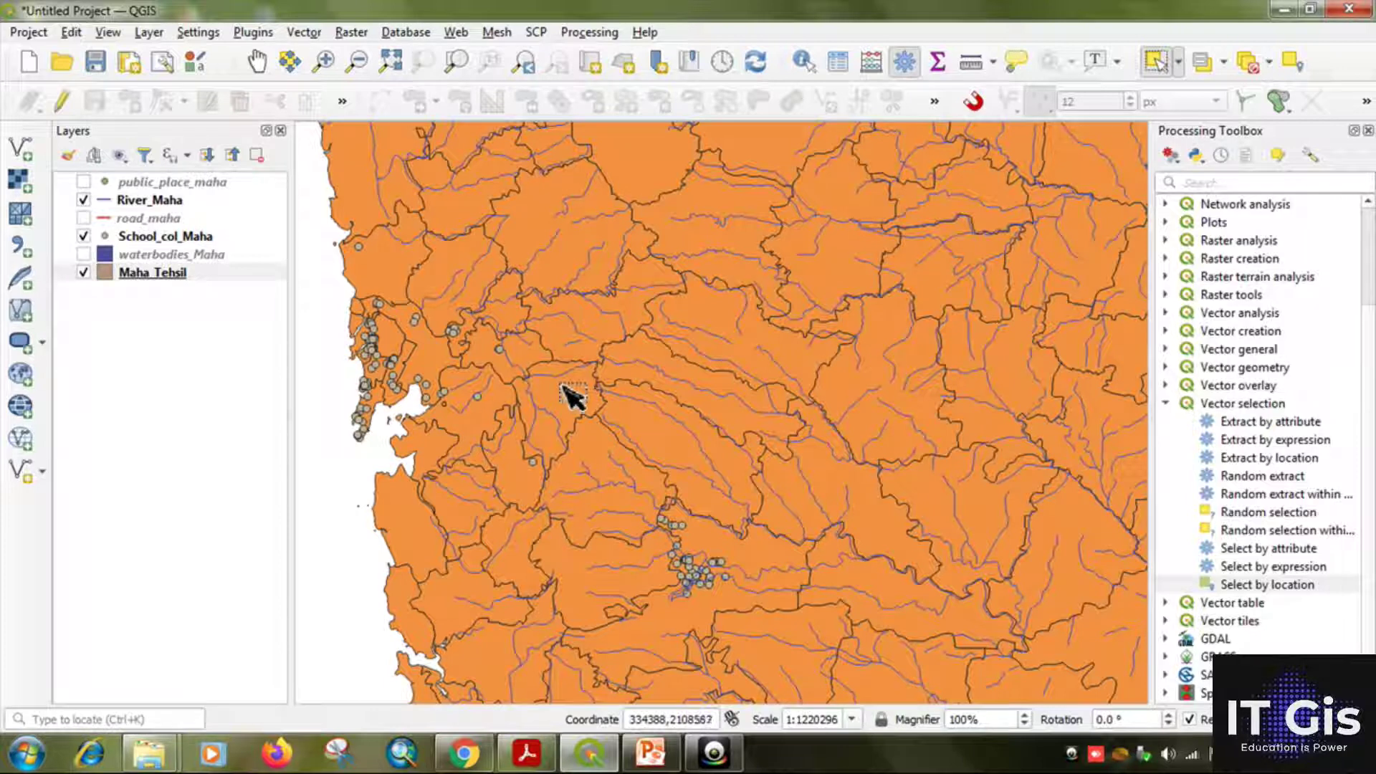
scroll(602, 448, "up", 1)
scroll(608, 451, "down", 1)
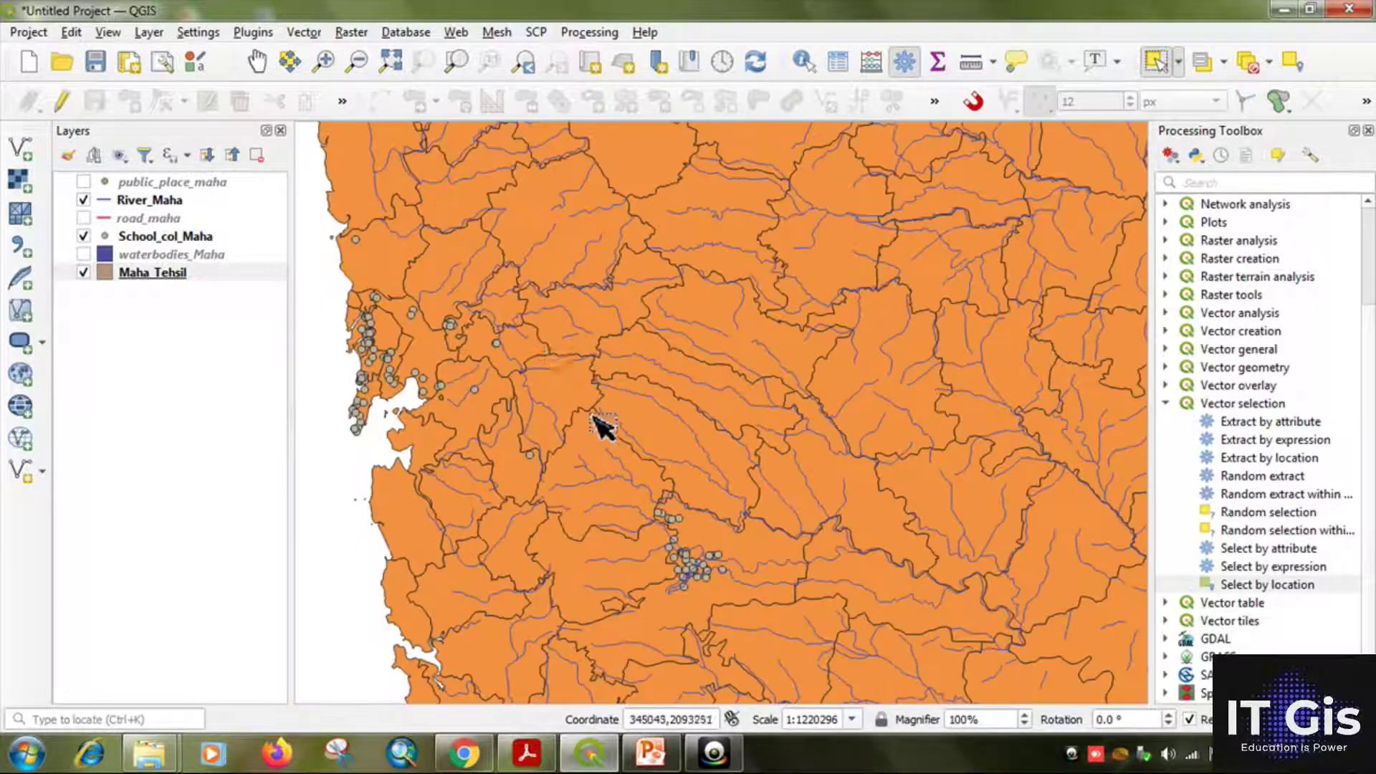
Set up a Buffer on the River_Maha layer with a distance of 3 kilometers
left_click(317, 36)
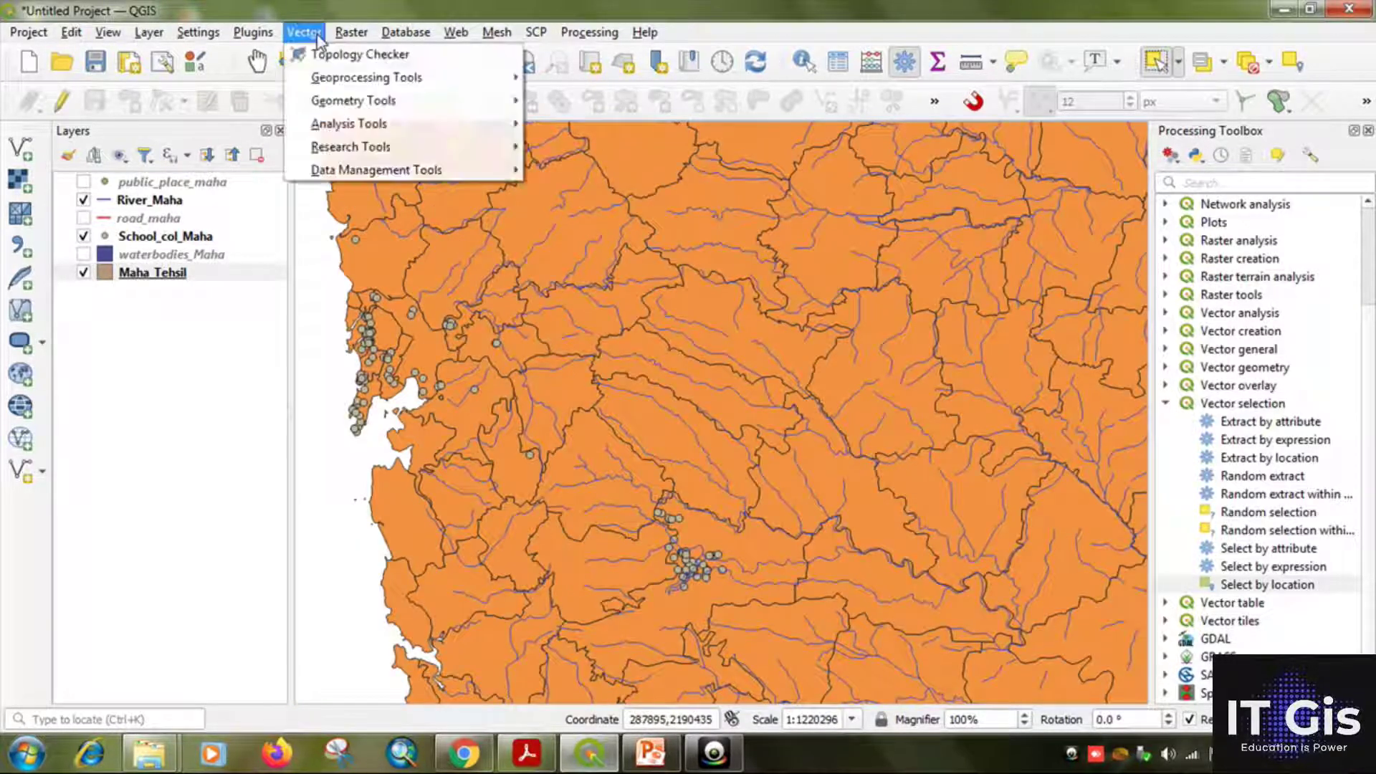
mouse_move(370, 84)
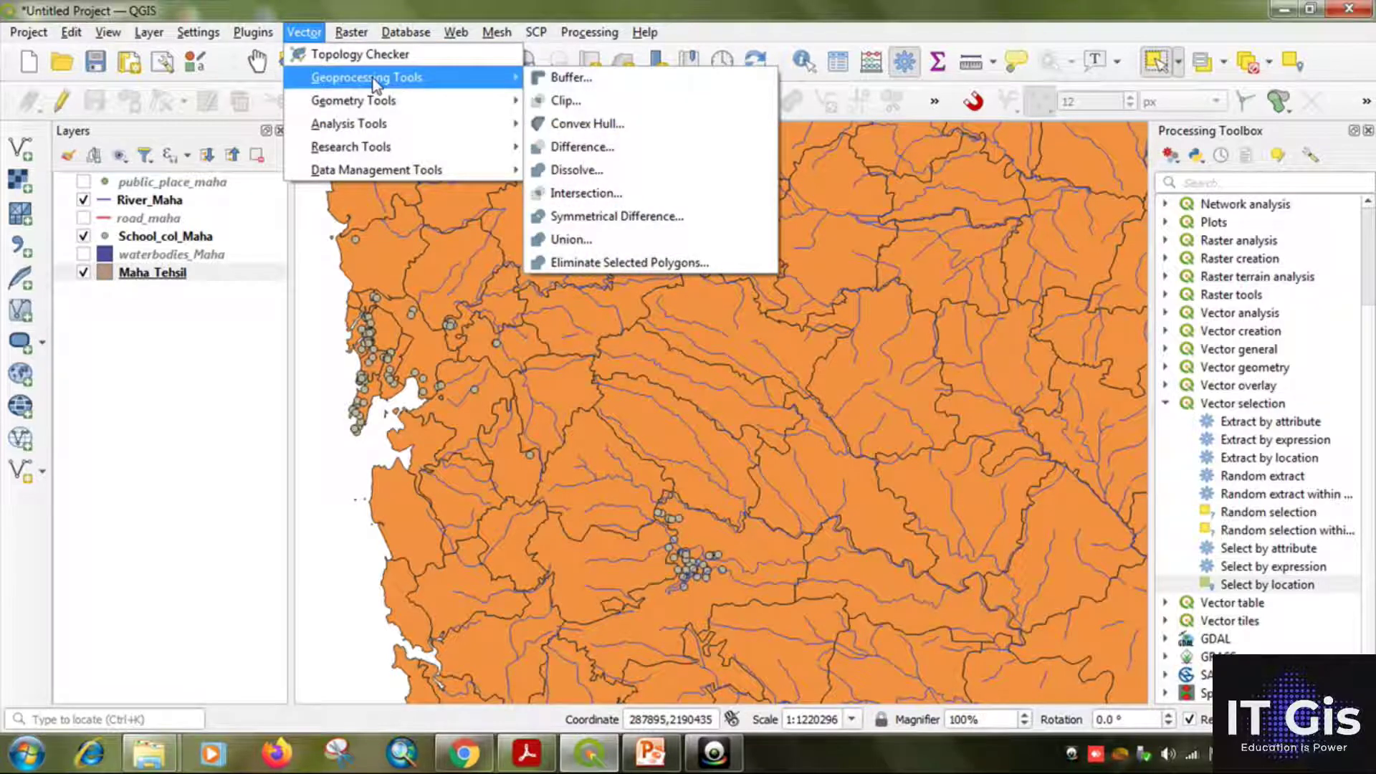
left_click(574, 85)
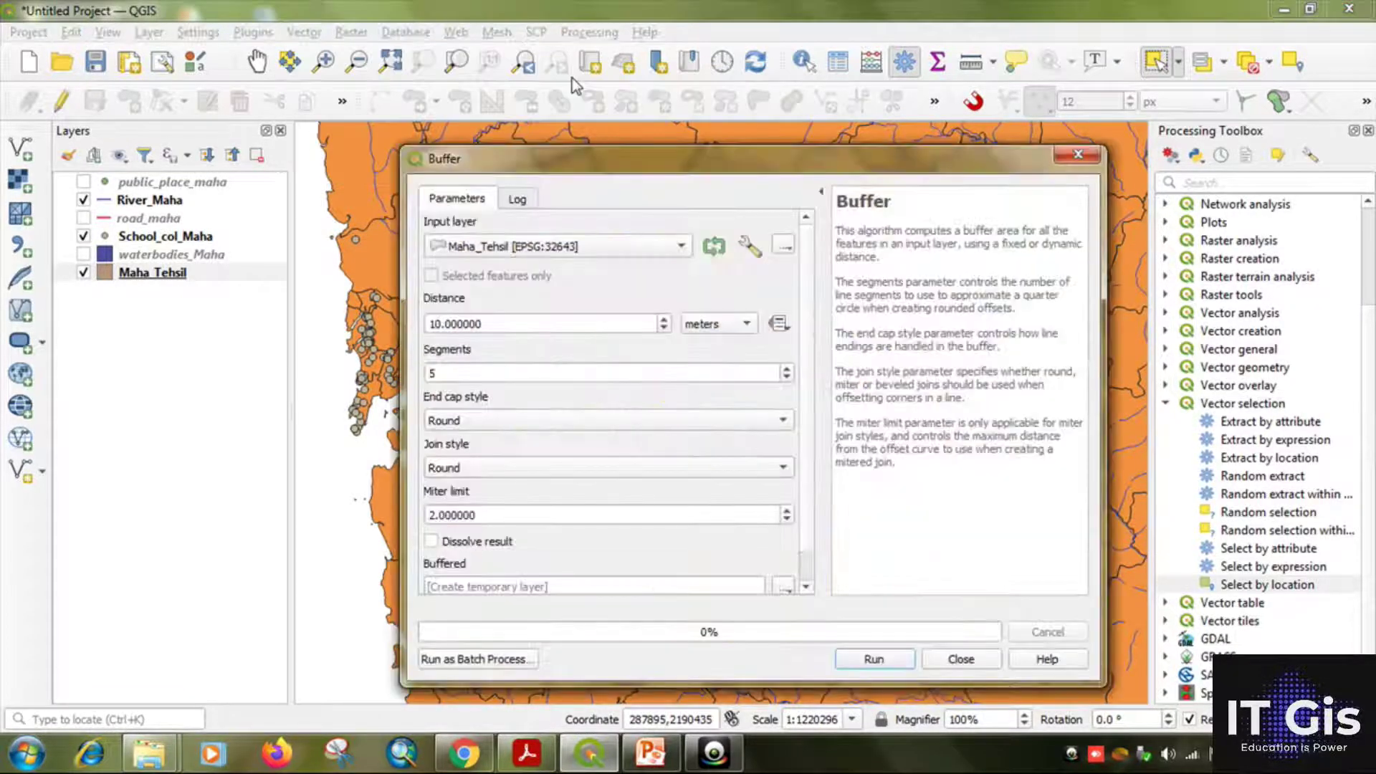
left_click(480, 248)
left_click(505, 288)
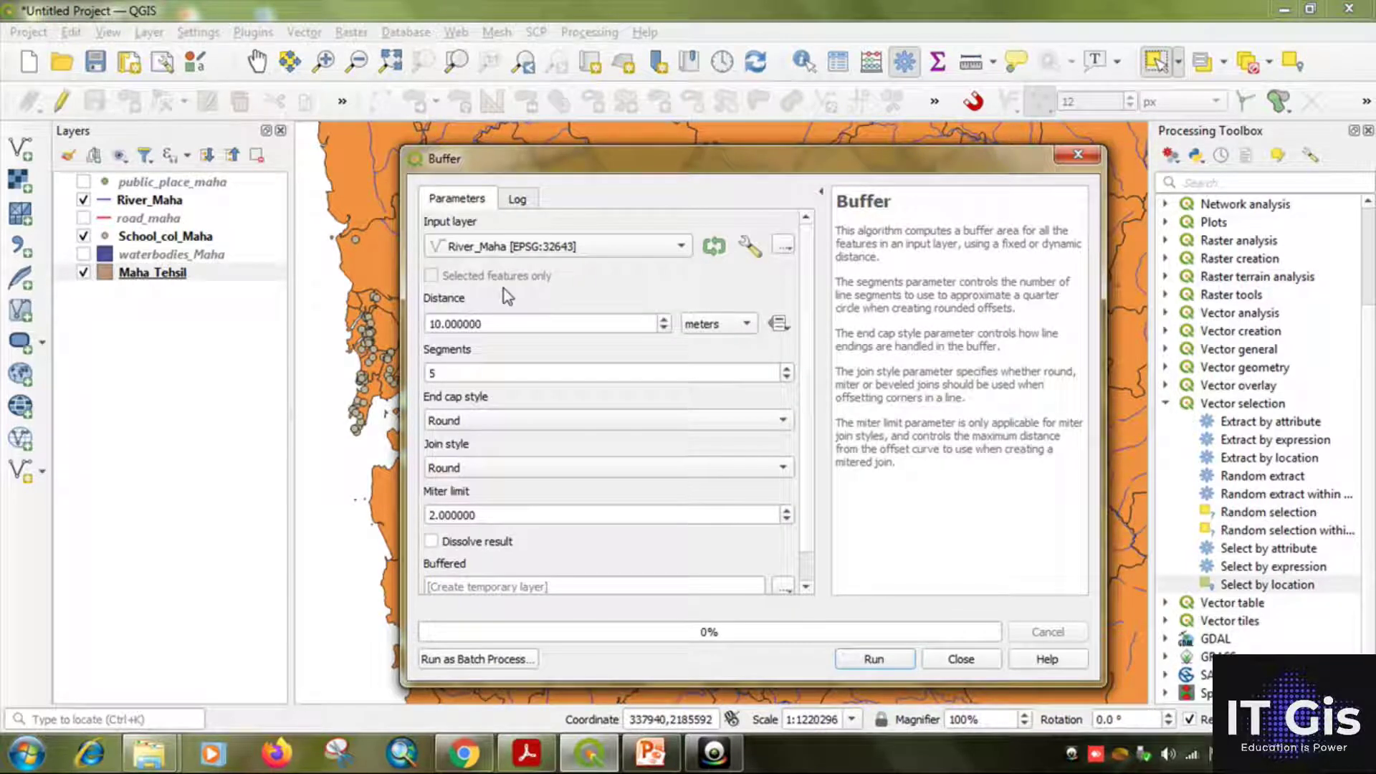
left_click(701, 328)
left_click(715, 345)
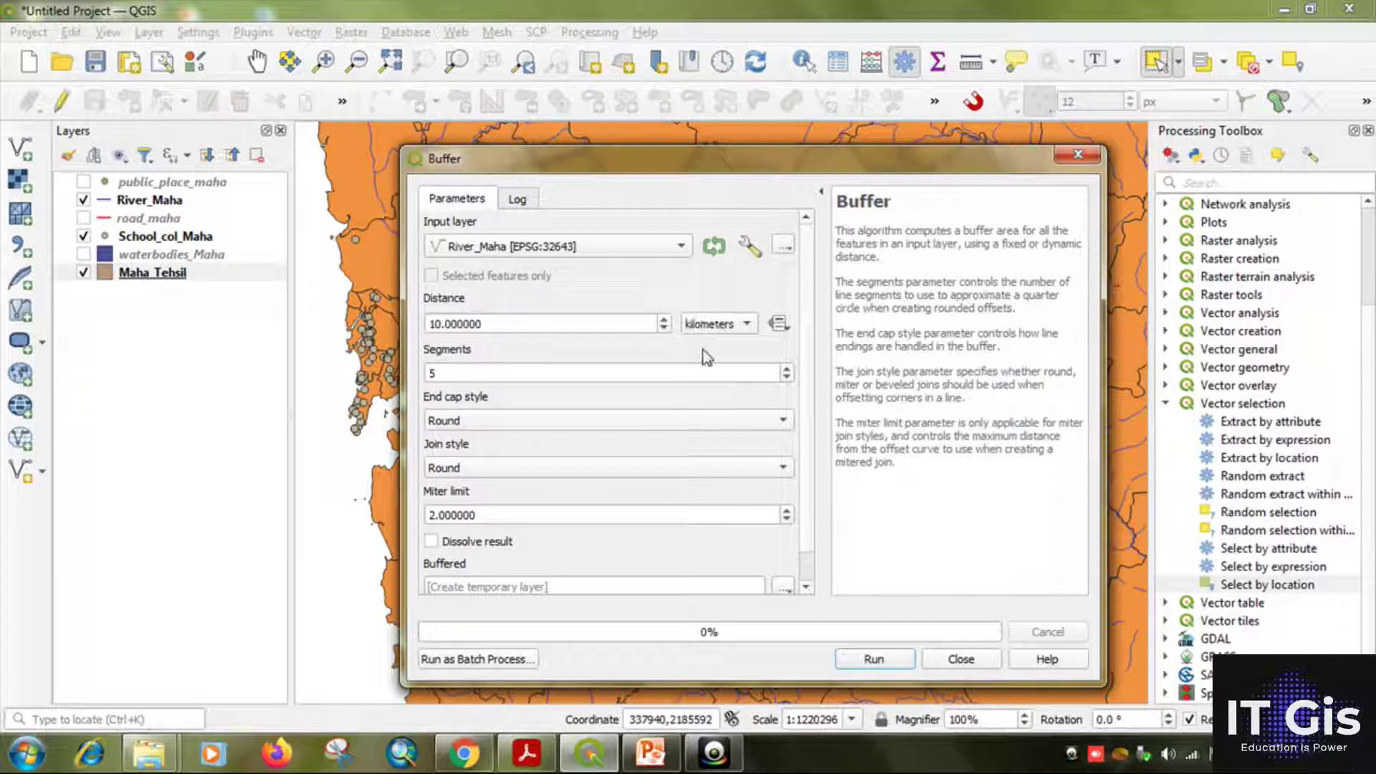
triple_click(566, 324)
type("3")
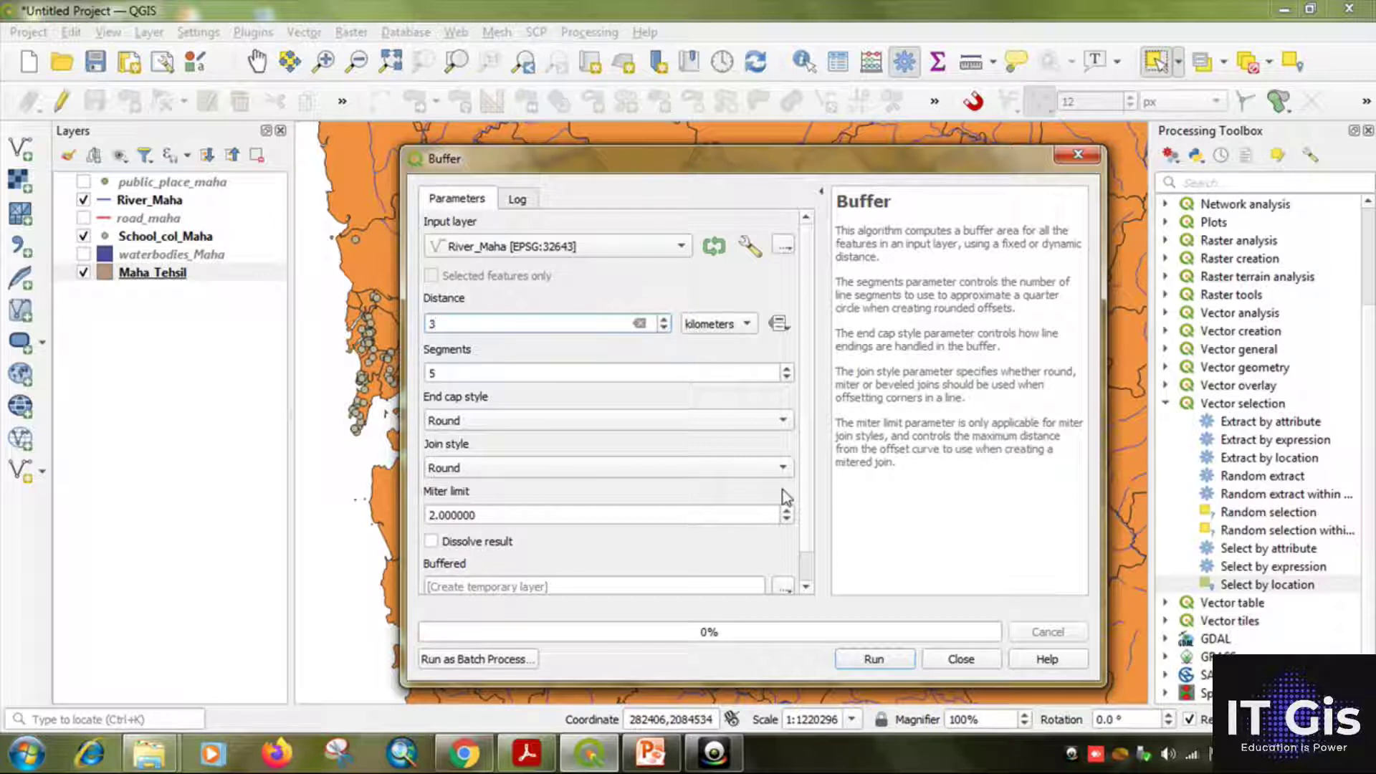
Save the buffer output as the GPKG file buffer in the Data Query 1 folder and run the tool
scroll(813, 548, "down", 1)
left_click(782, 556)
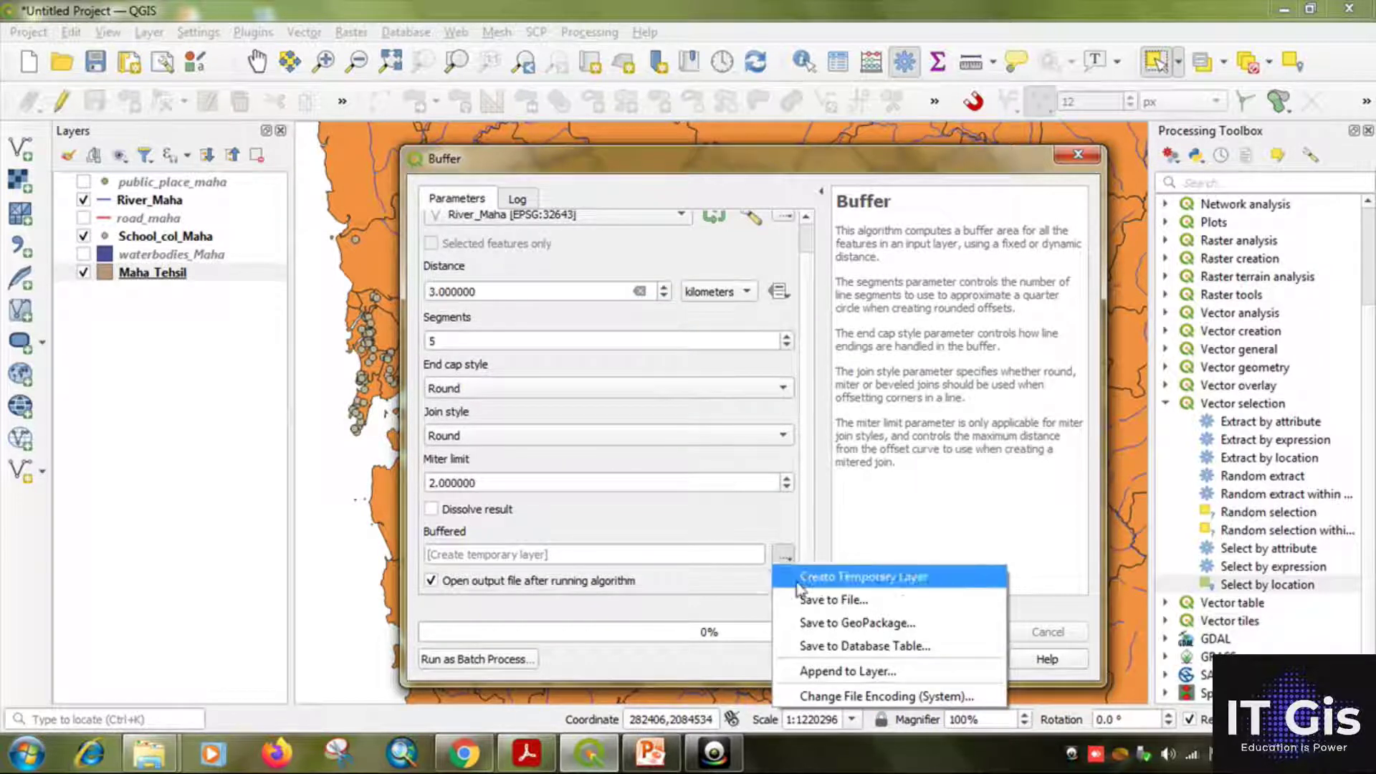
left_click(802, 602)
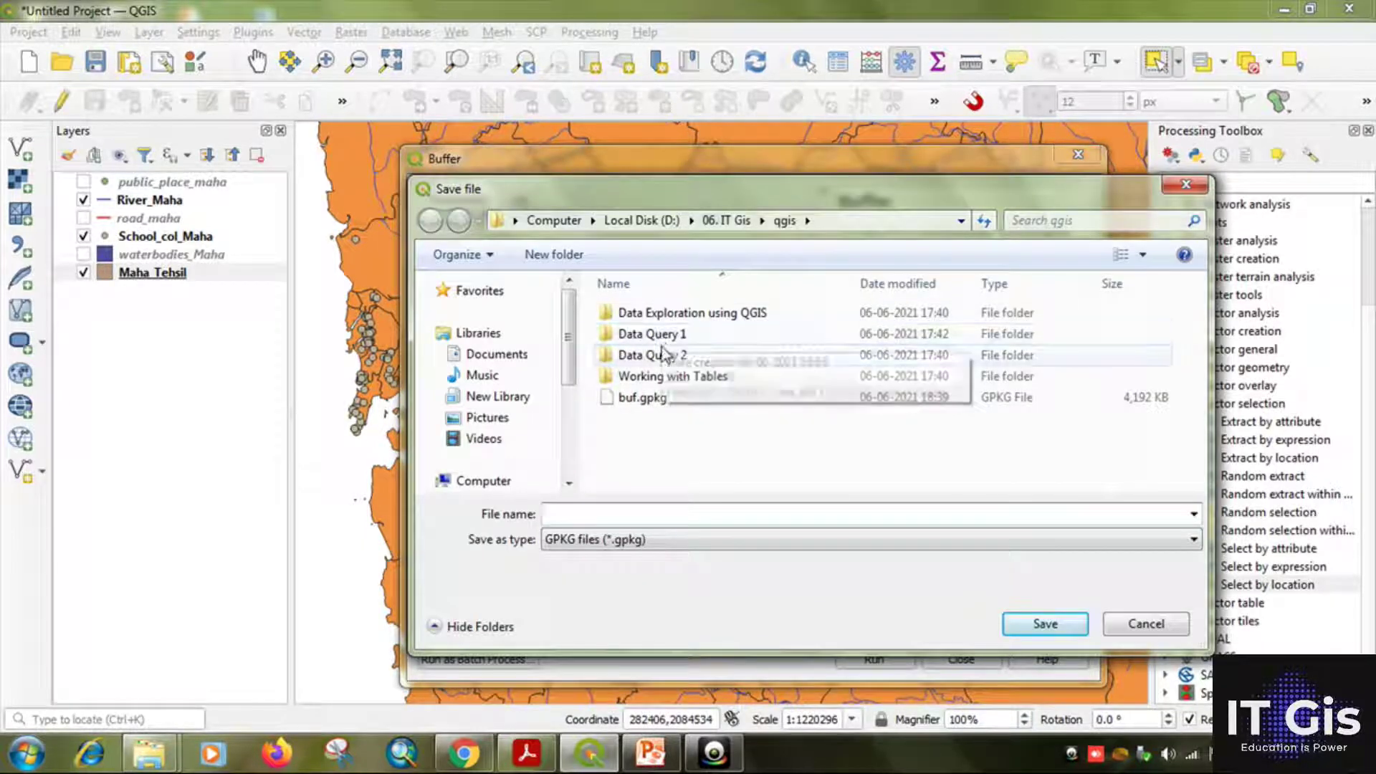
double_click(654, 334)
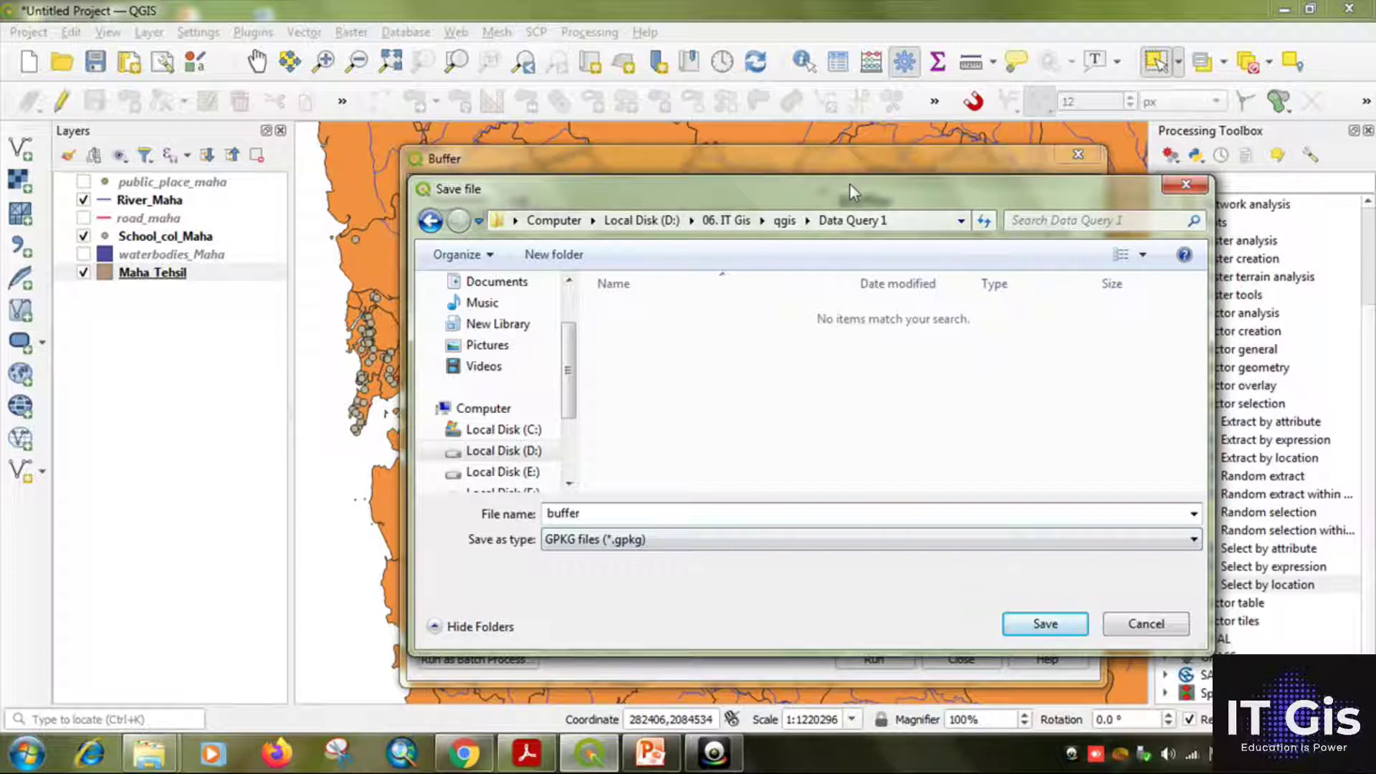
left_click(1032, 622)
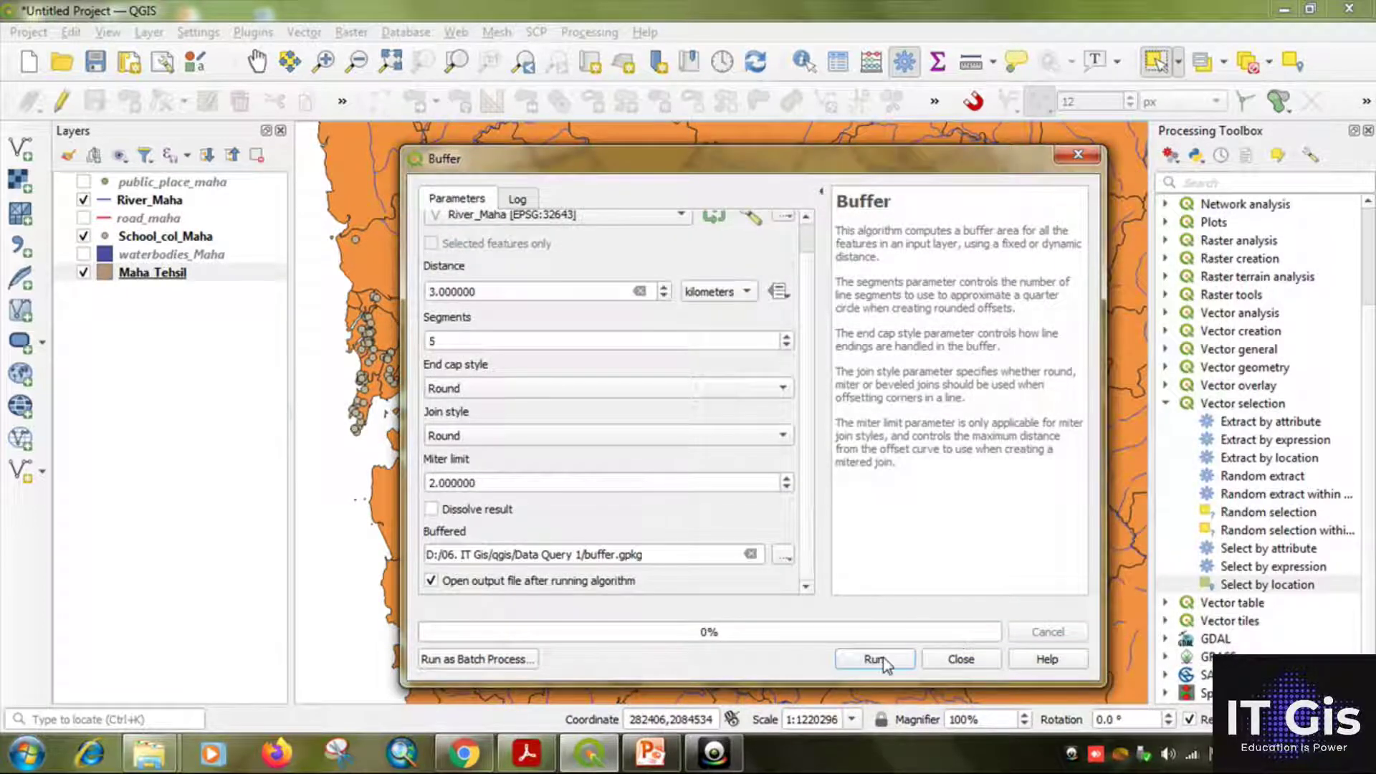
left_click(884, 658)
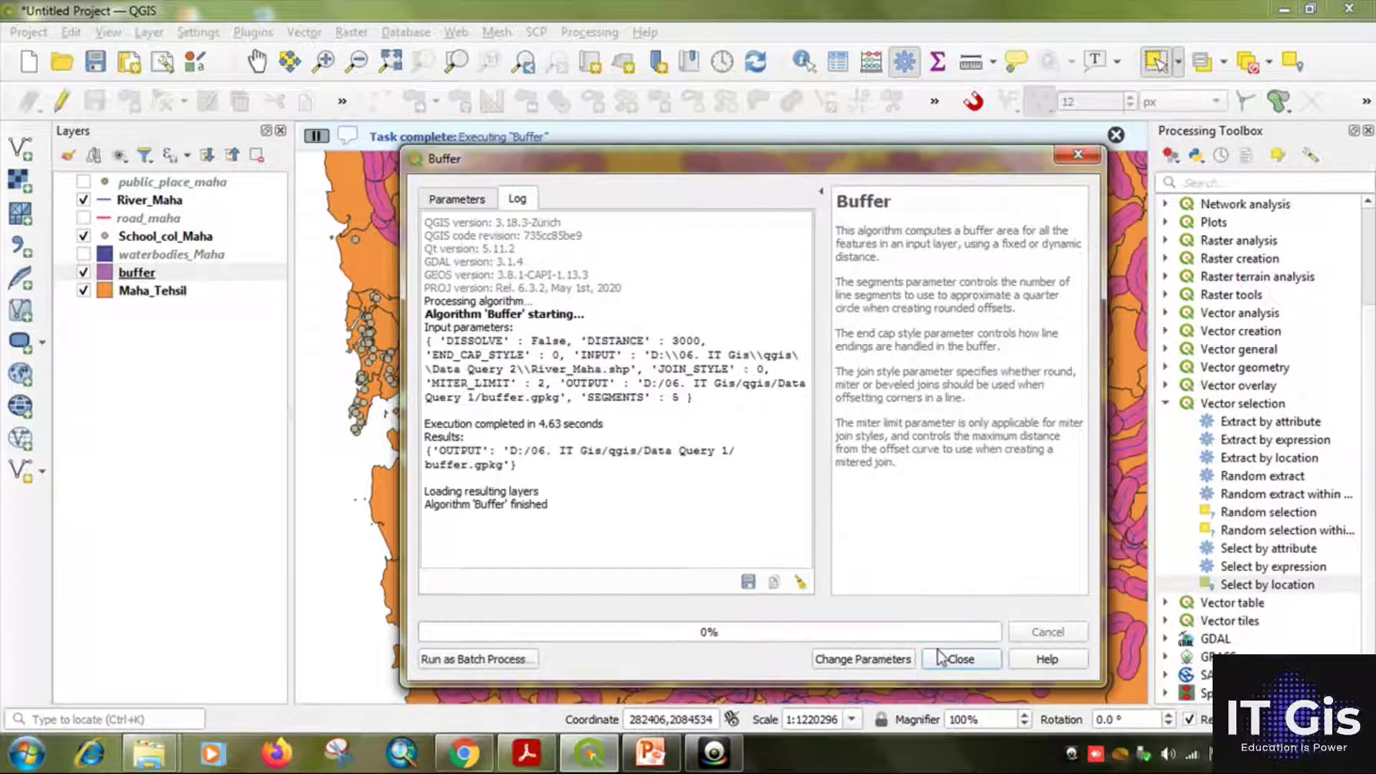
left_click(959, 658)
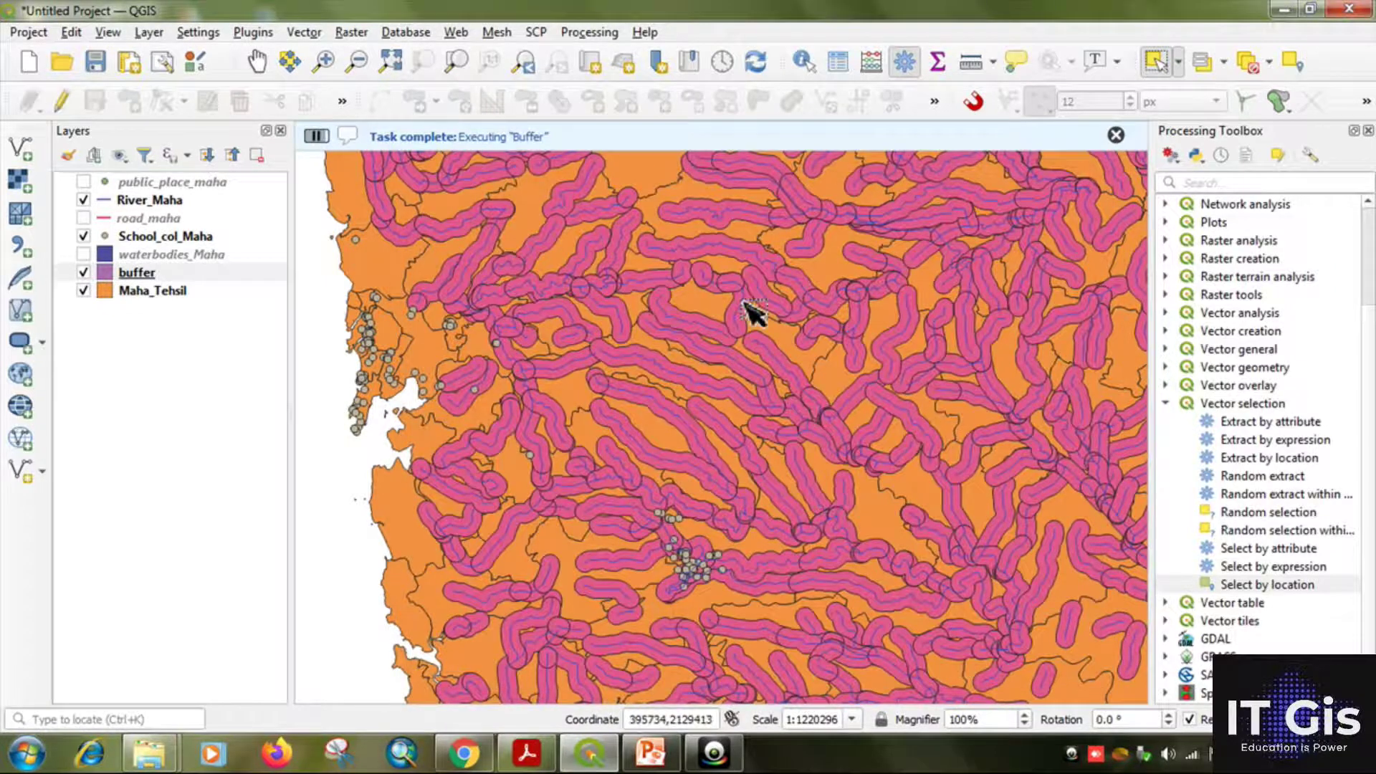
Examine the 3 km river buffers around the school points near the coast and across Maharashtra
scroll(661, 308, "down", 1)
scroll(670, 318, "up", 2)
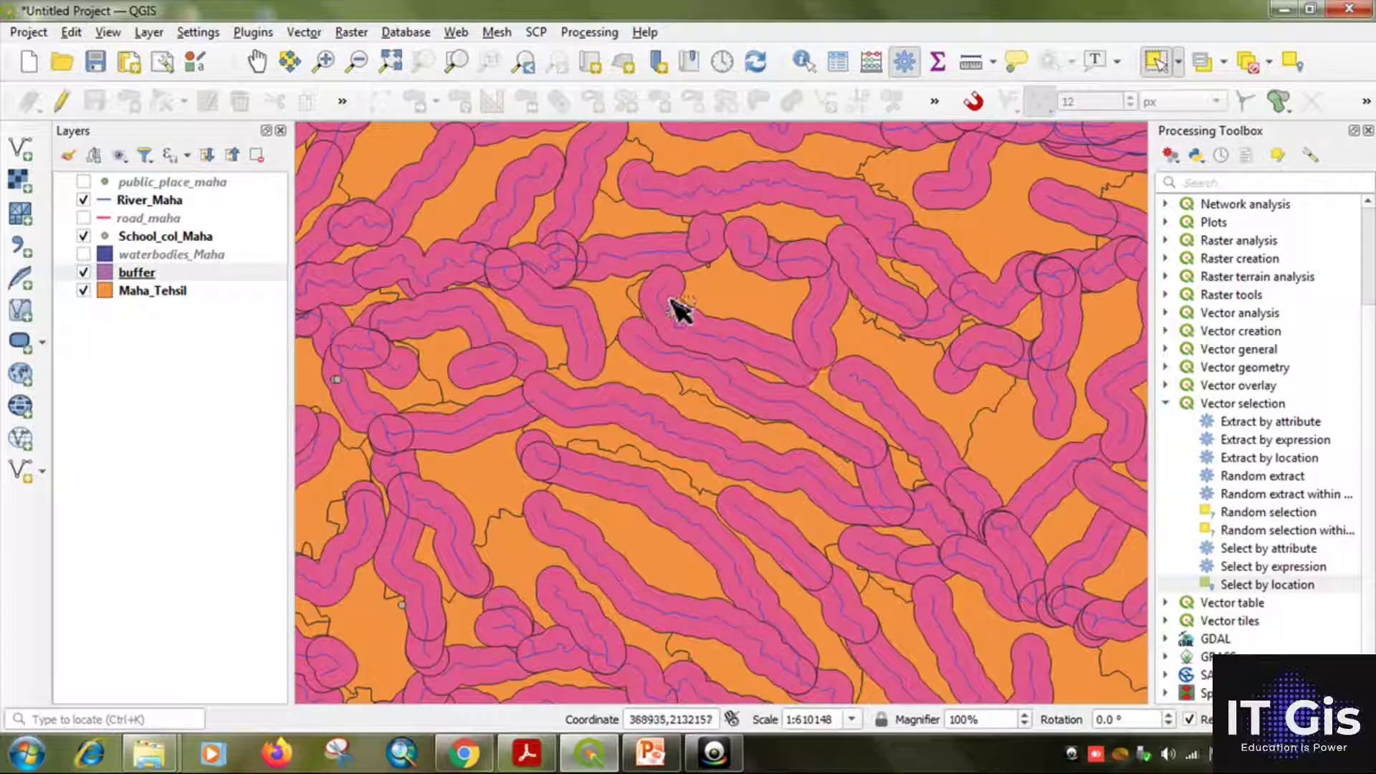
left_click_drag(602, 427, 914, 327)
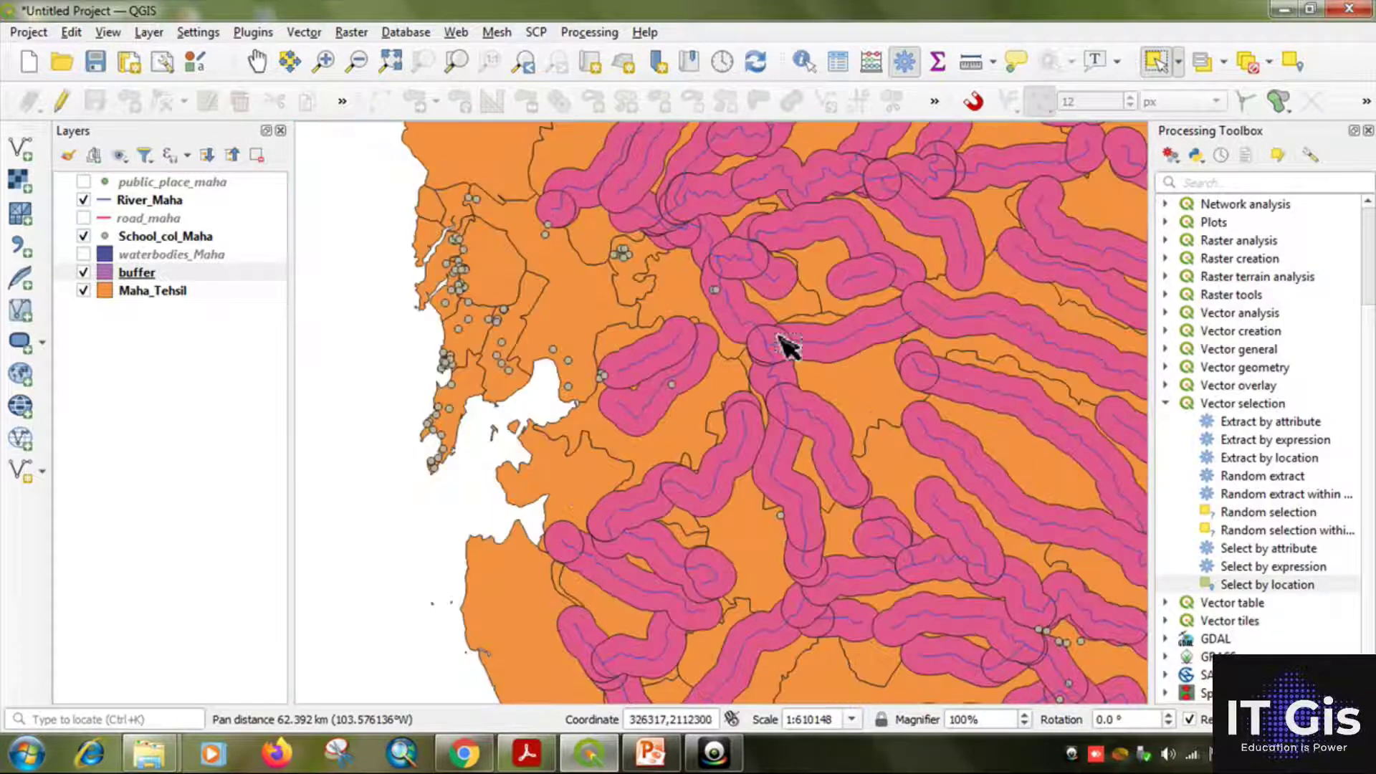
left_click_drag(713, 292, 652, 390)
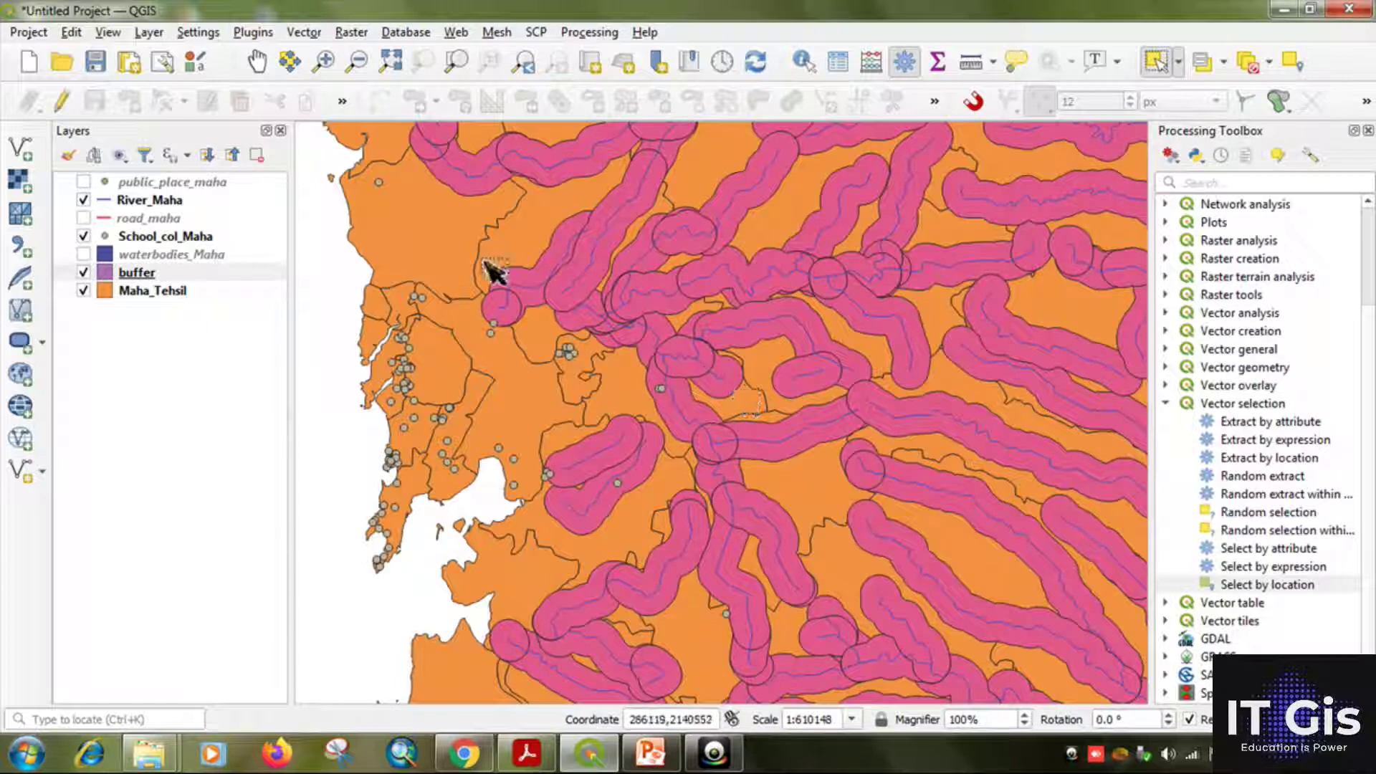
scroll(473, 319, "down", 1)
scroll(501, 330, "down", 1)
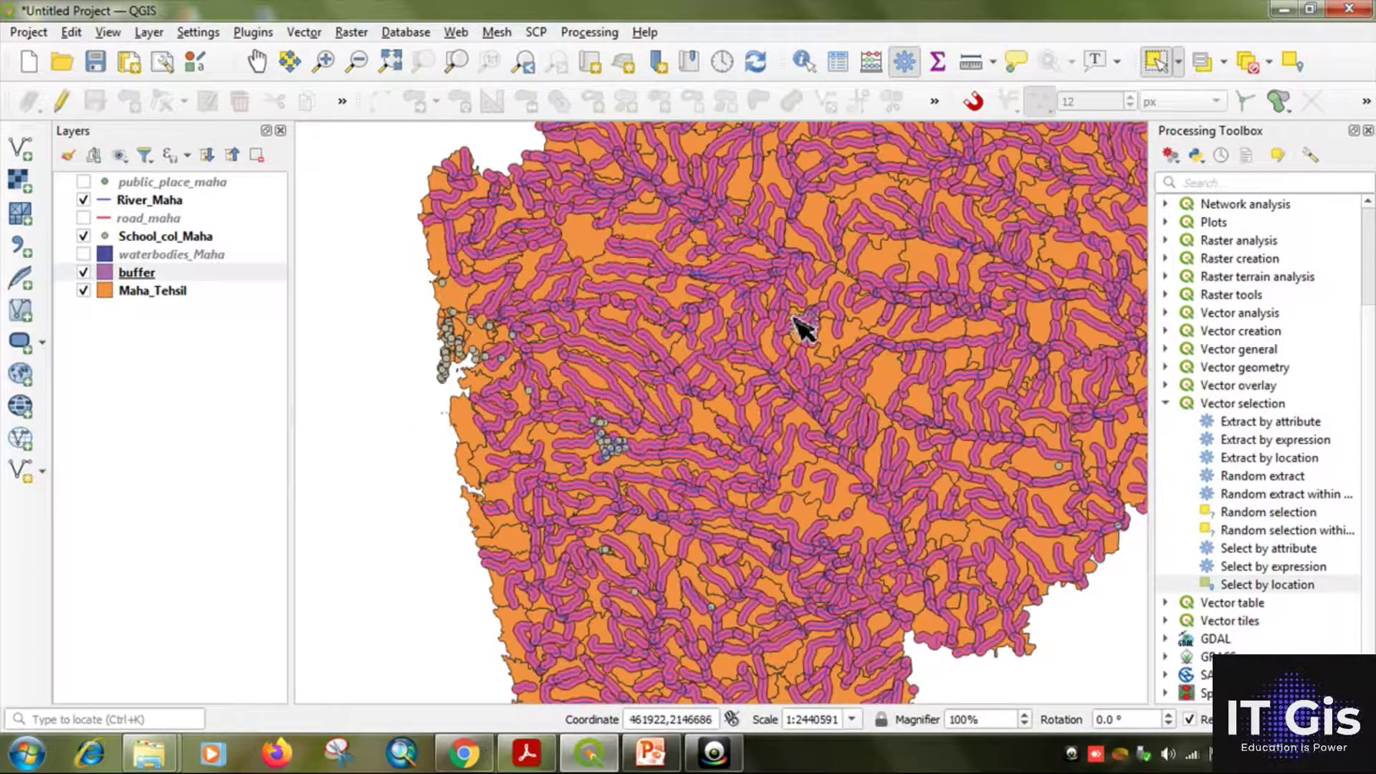
Use Select by Location to select School_col_Maha features that are within buffer as a new selection, rechecking Query No 4 in PowerPoint
double_click(1251, 585)
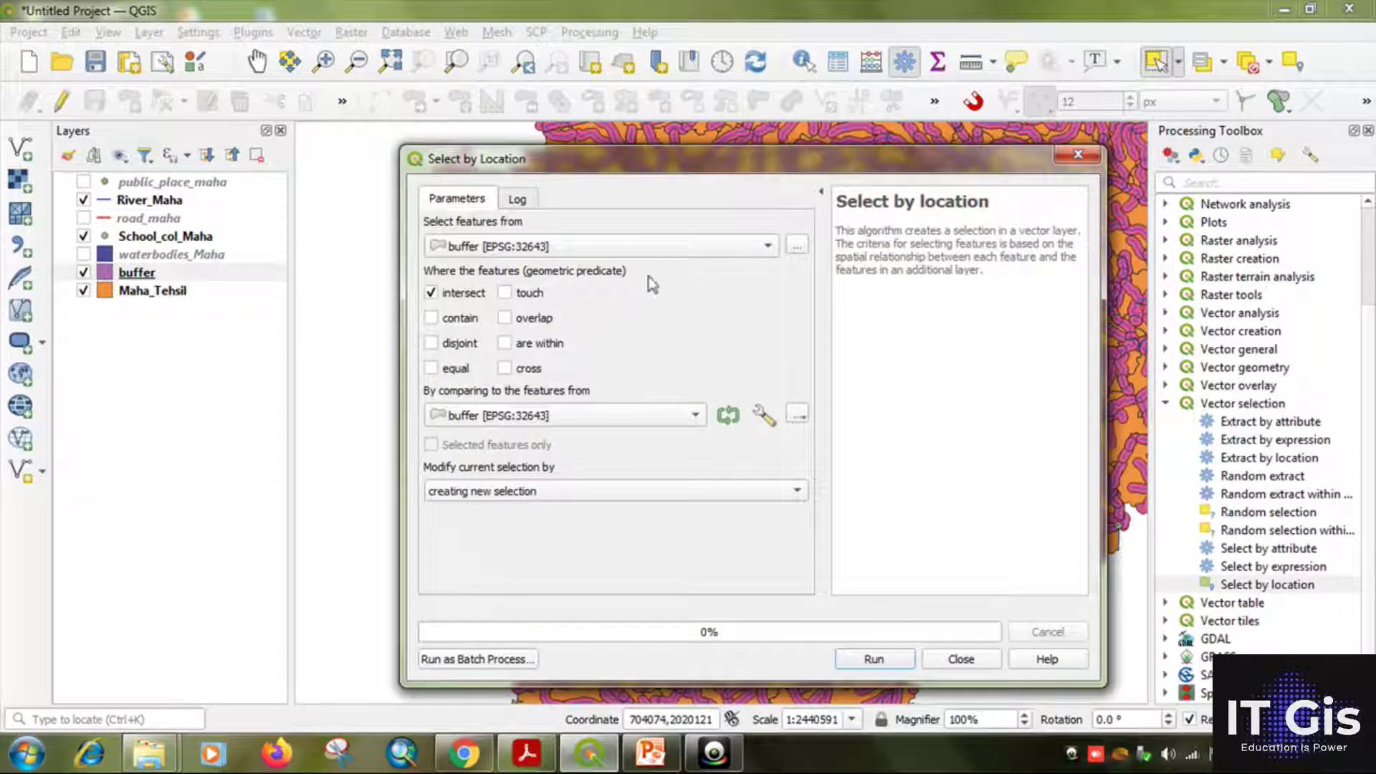
left_click(651, 753)
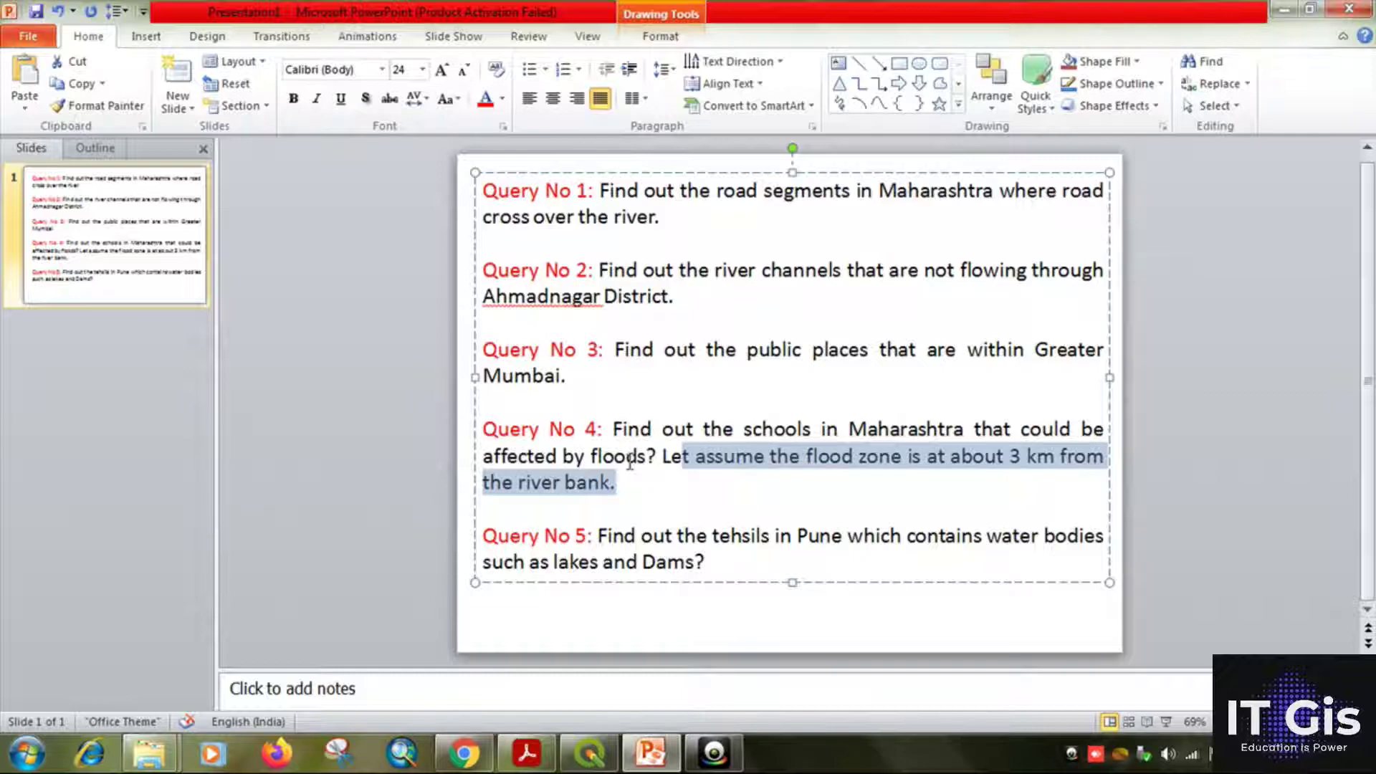
left_click(589, 753)
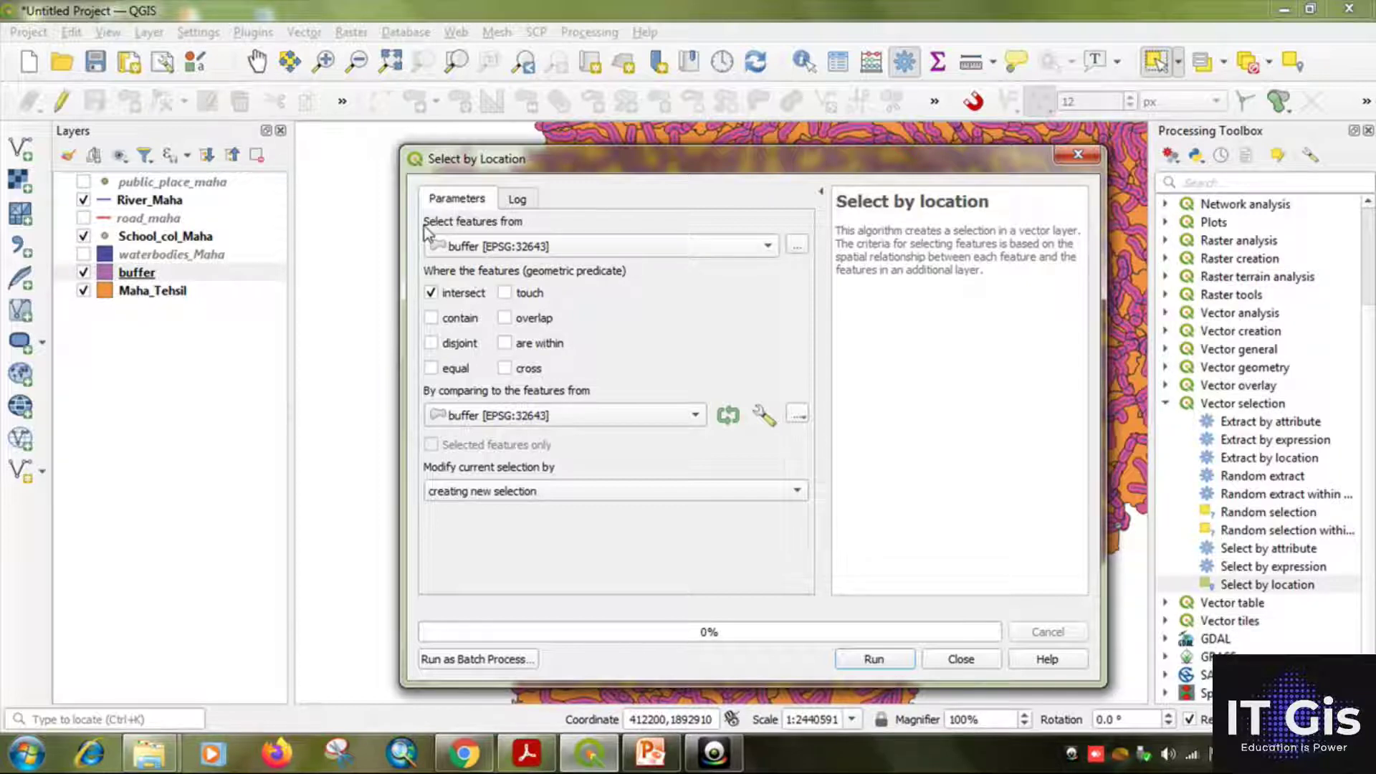
left_click(487, 246)
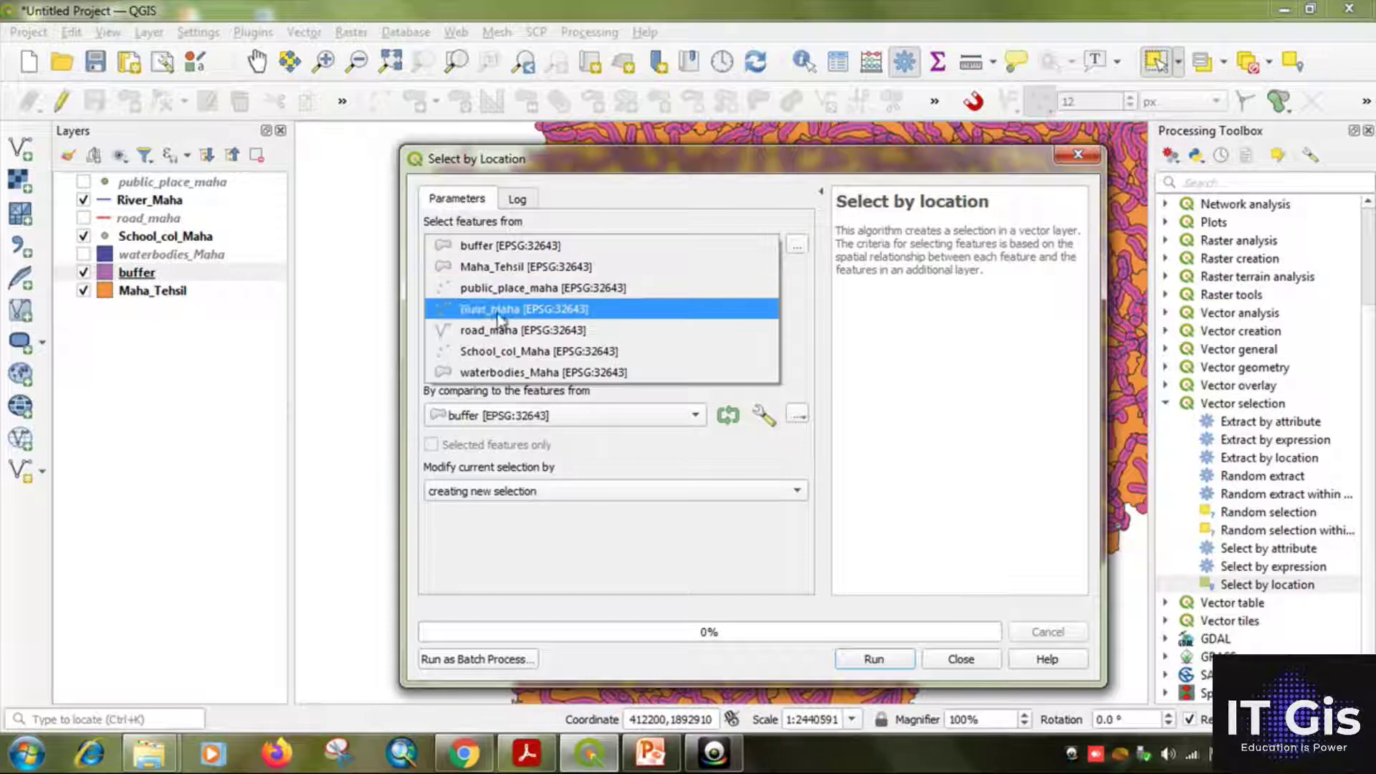
left_click(490, 351)
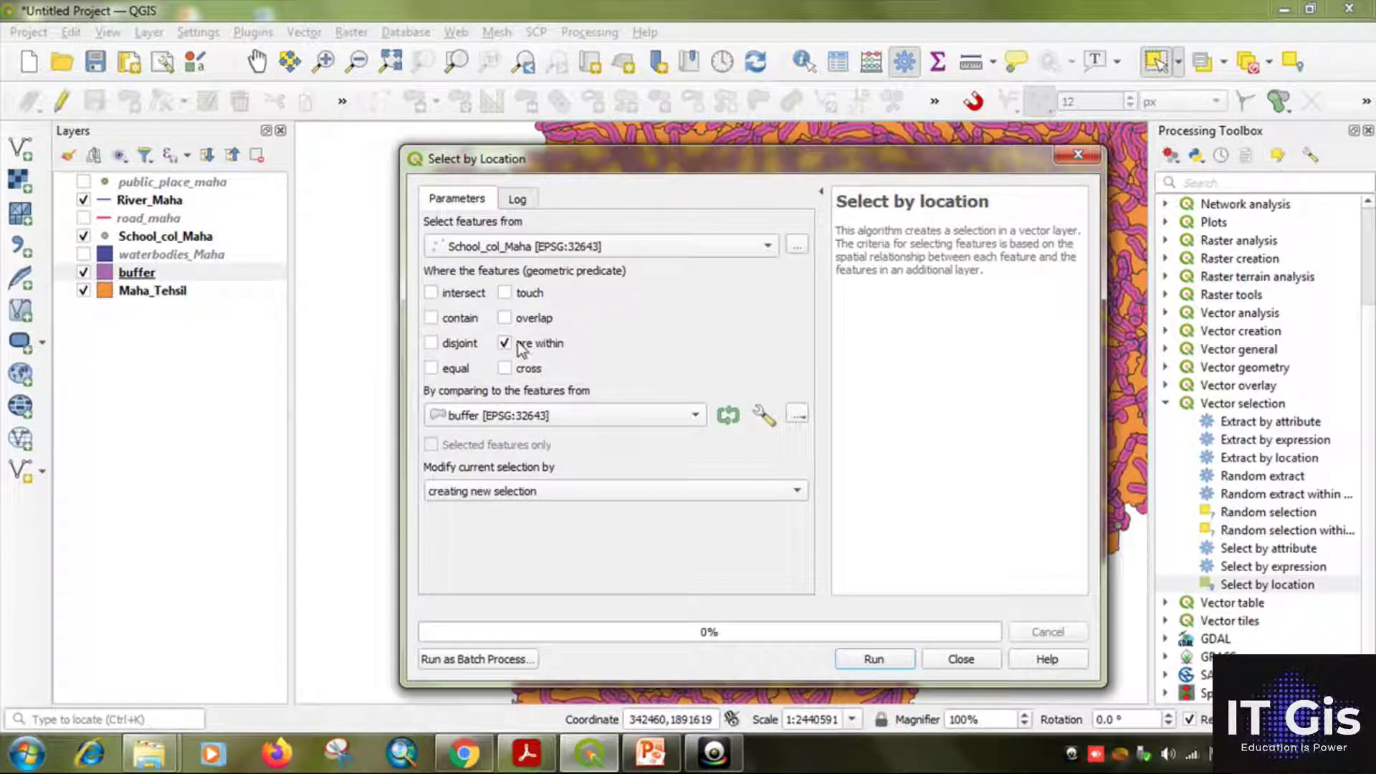
left_click(864, 658)
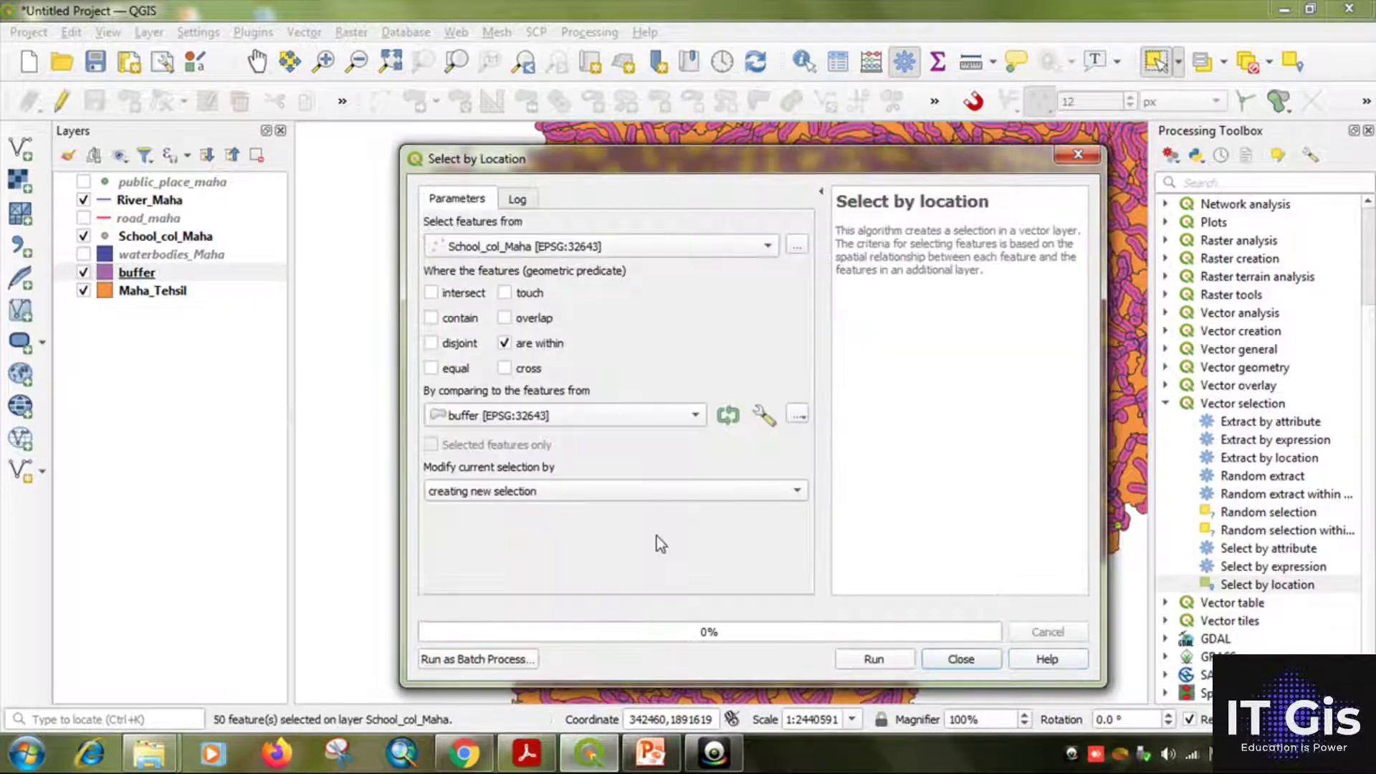
left_click(943, 660)
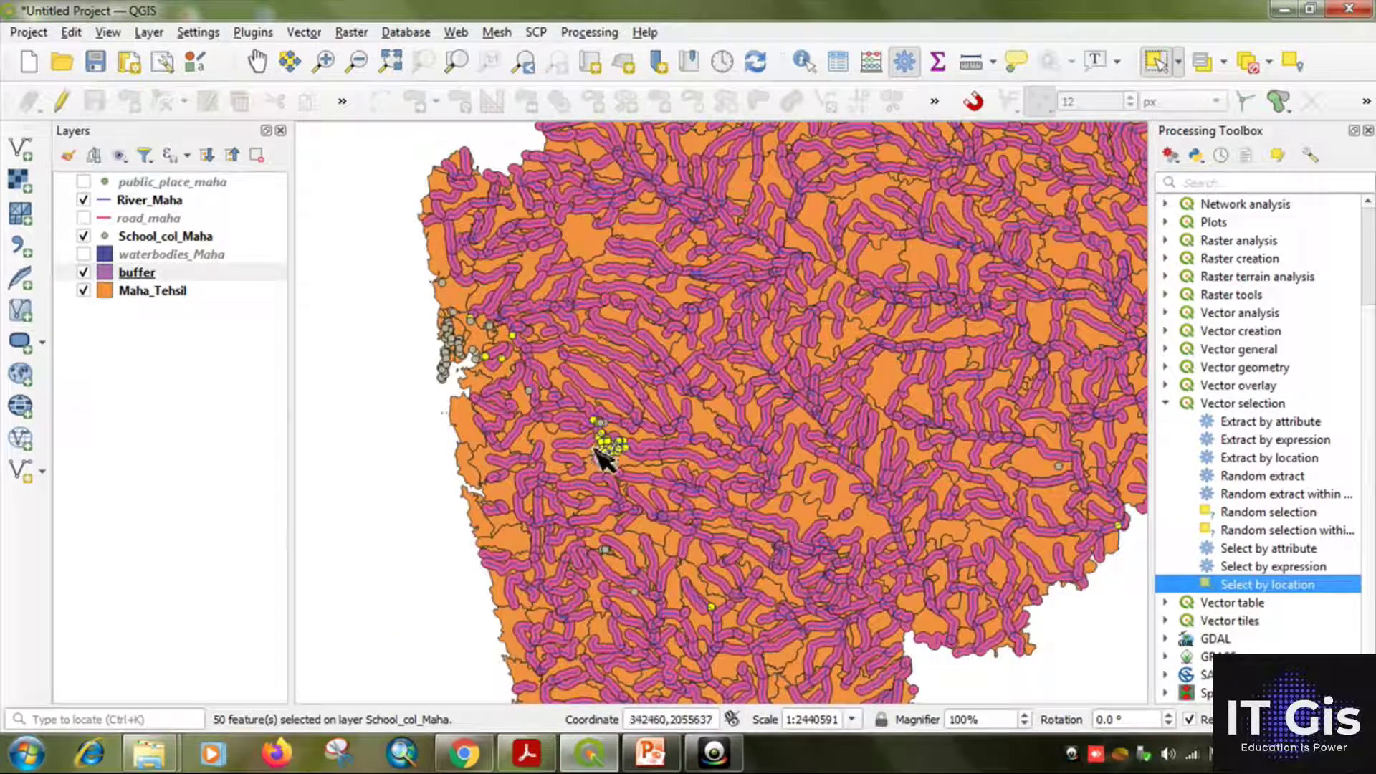
Examine the selected schools against the river buffer boundaries, and open the School_col_Maha attribute table
scroll(614, 452, "down", 1)
scroll(608, 446, "up", 4)
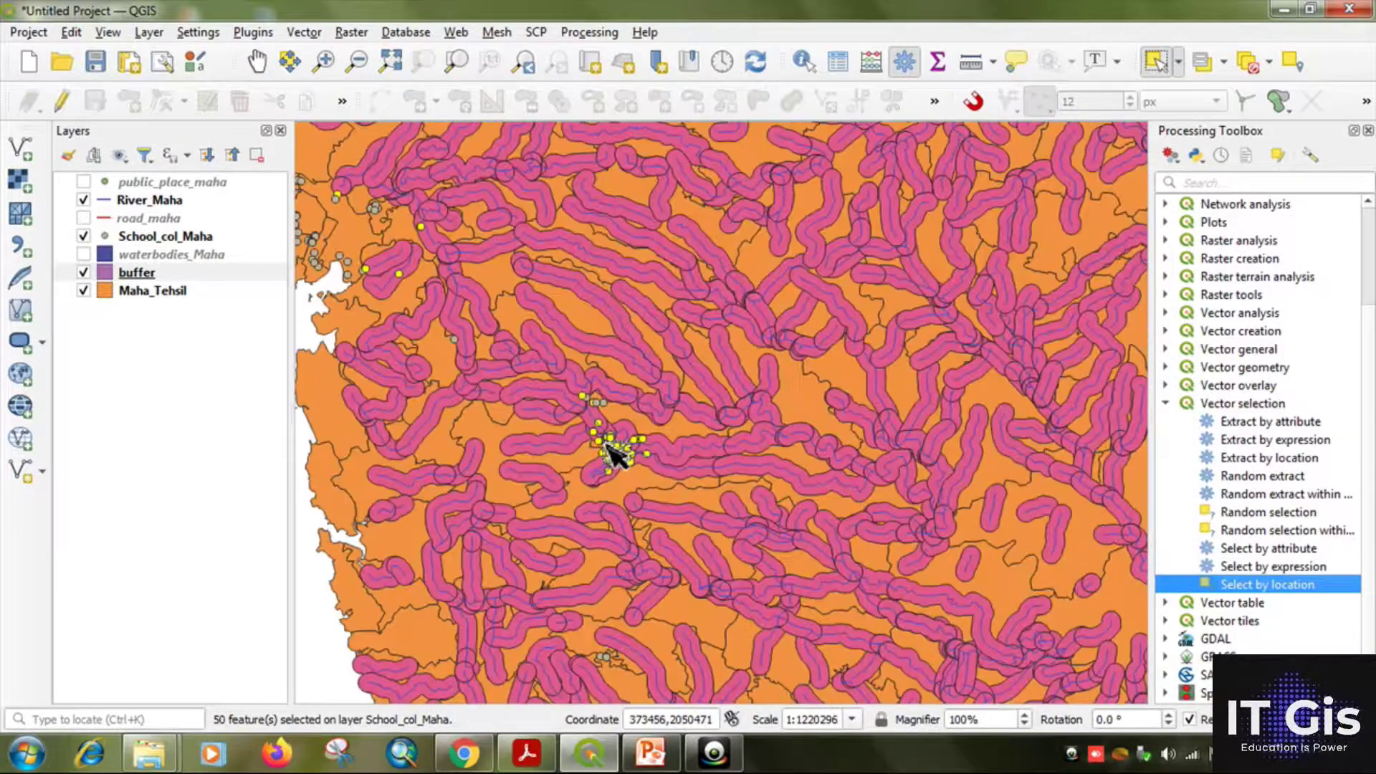
scroll(538, 276, "up", 2)
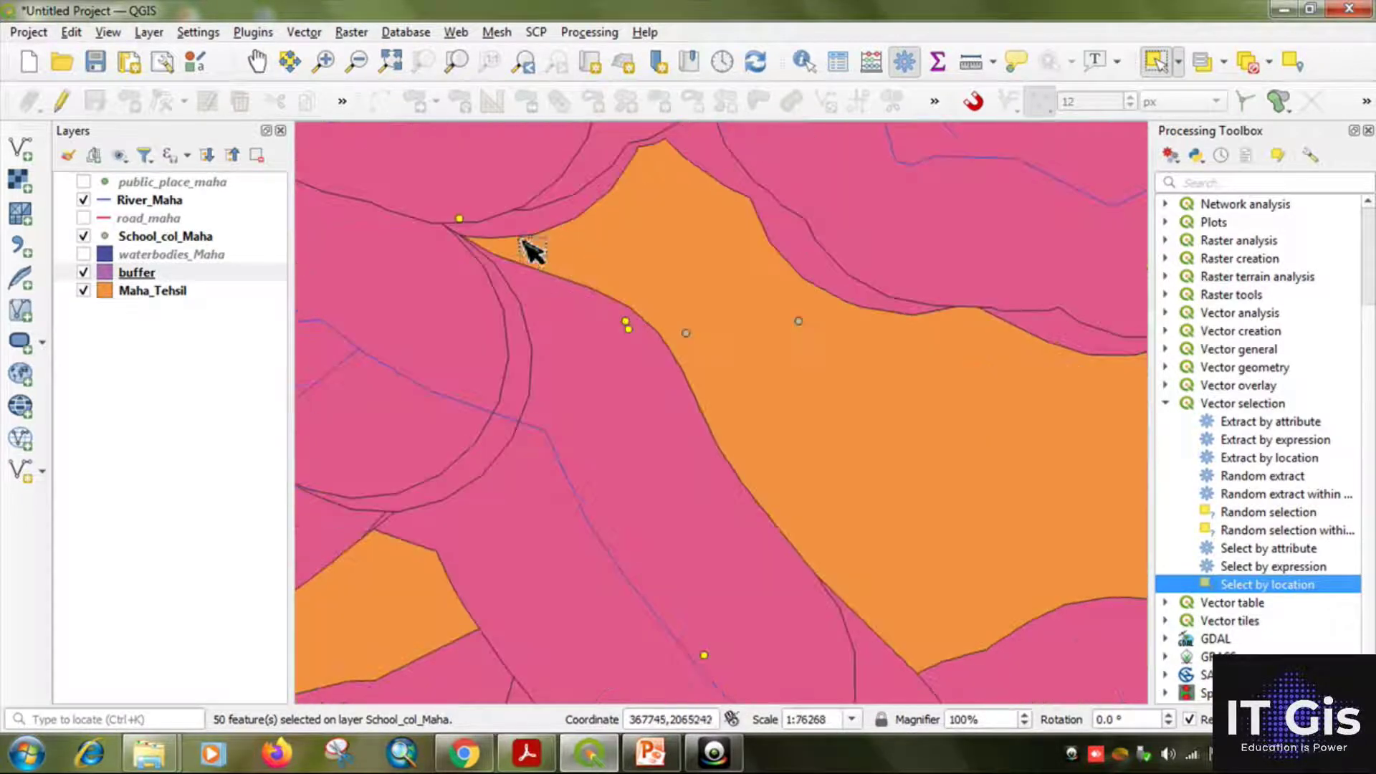
scroll(492, 231, "up", 1)
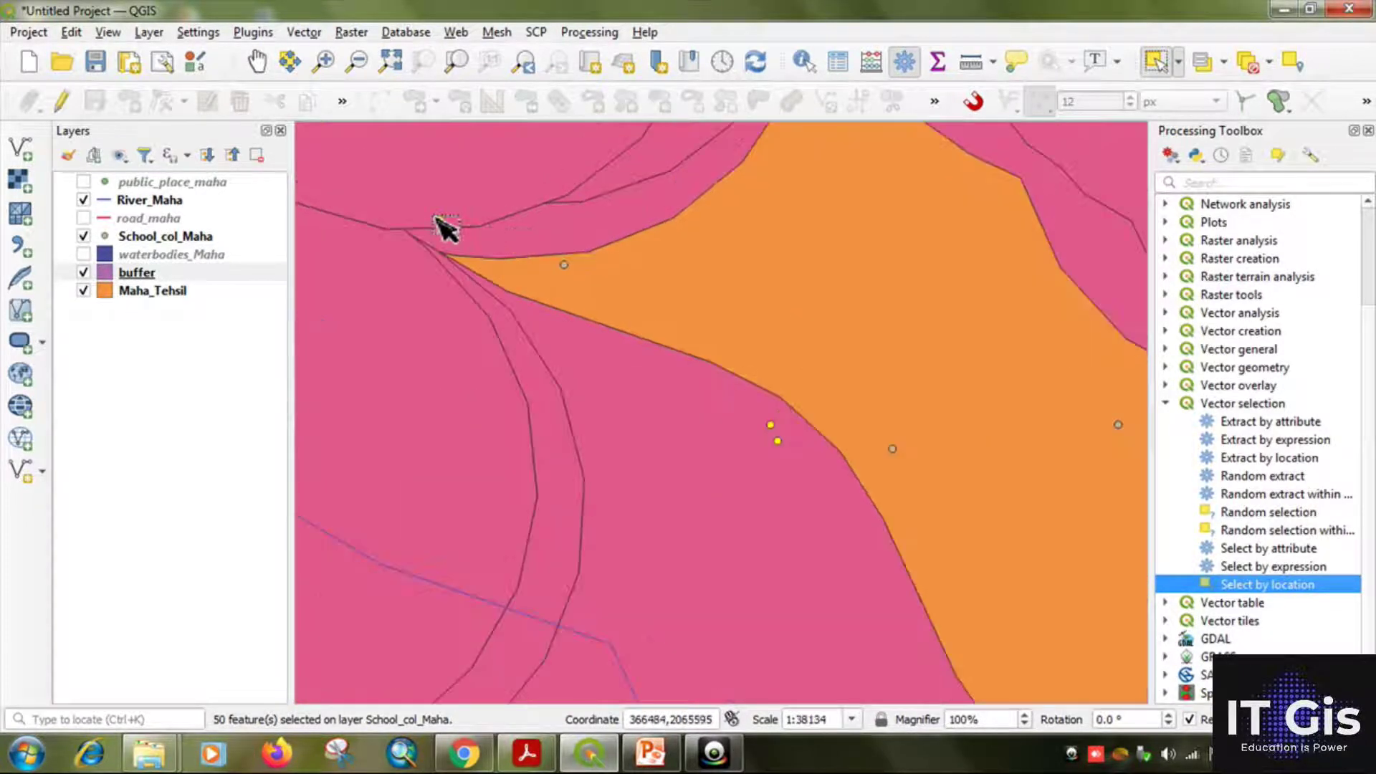
scroll(458, 280, "down", 4)
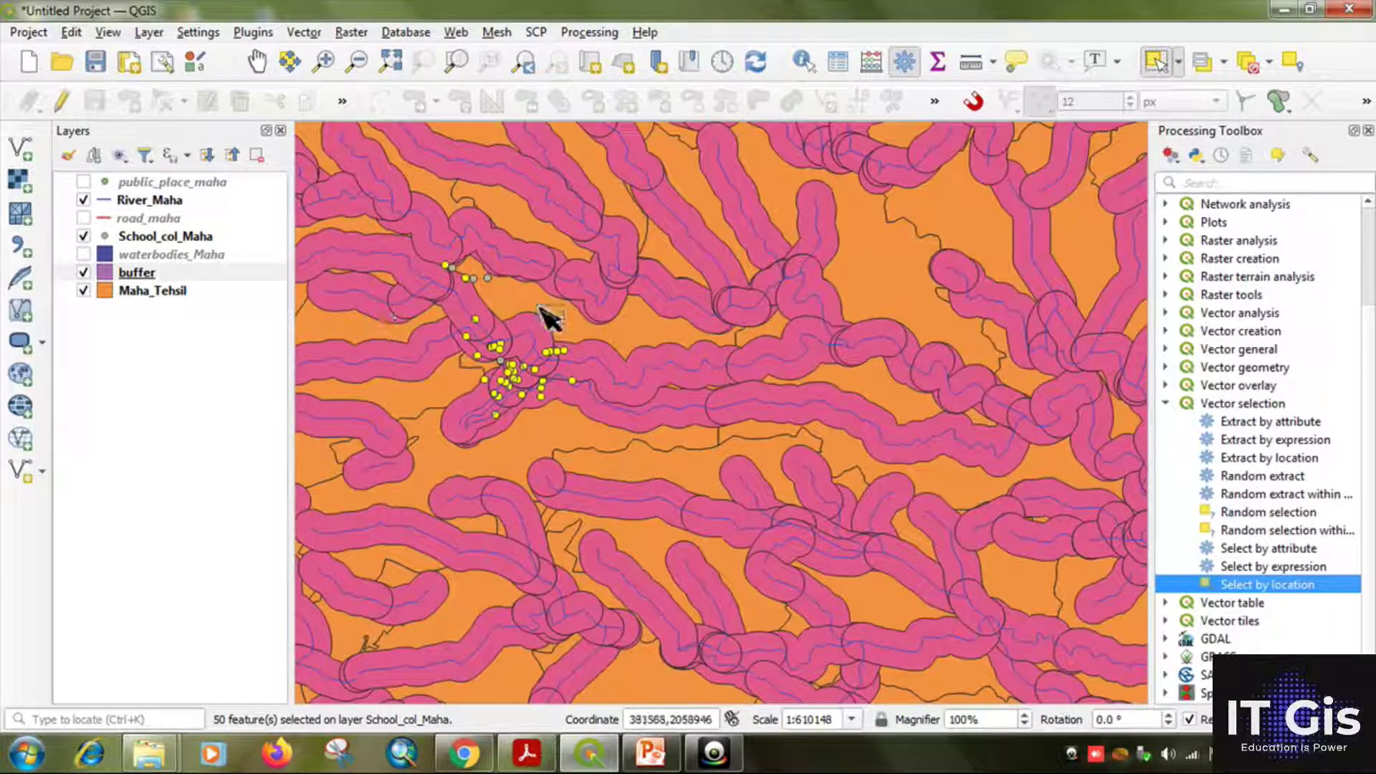
left_click(152, 238)
right_click(149, 238)
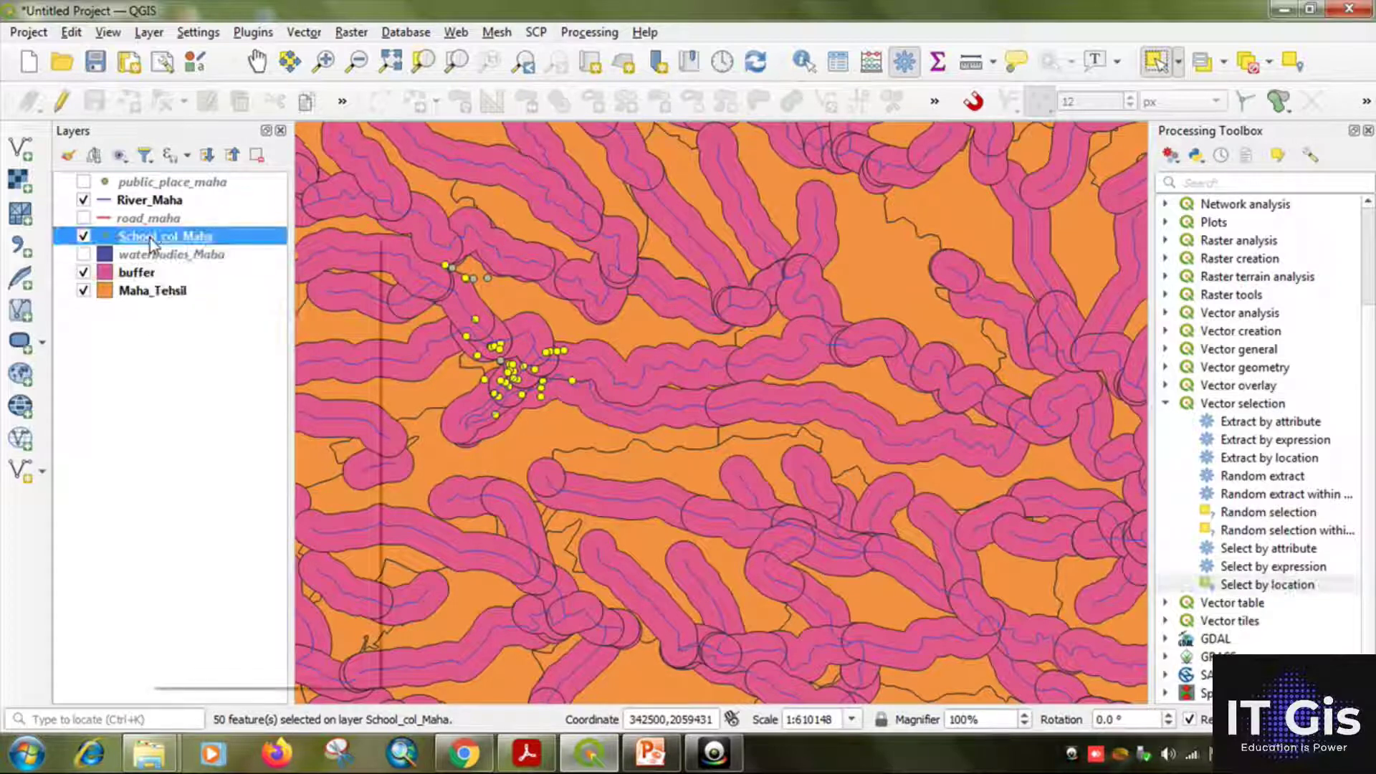
left_click(251, 487)
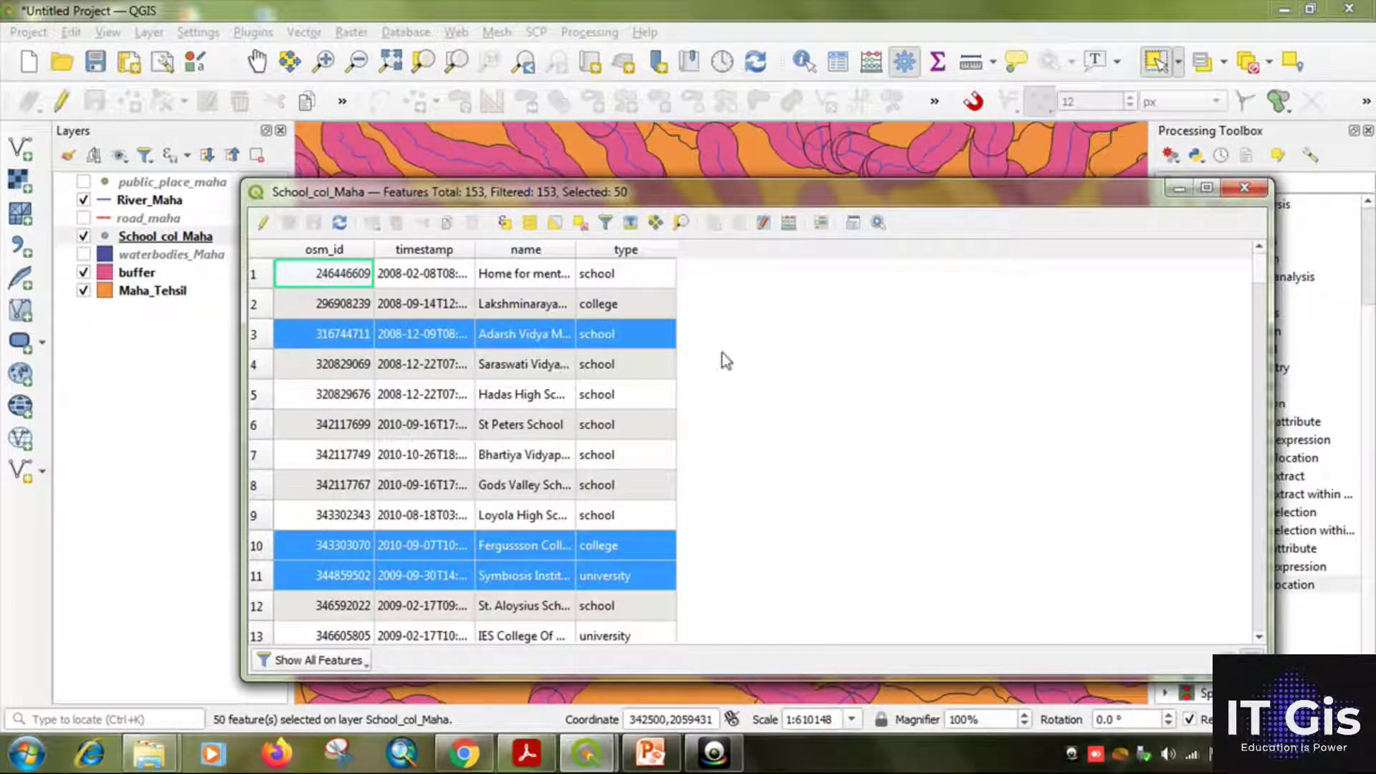
Look through the School_col_Maha attribute table for the highlighted schools that fall within the river buffer
scroll(721, 353, "down", 2)
scroll(721, 353, "up", 2)
scroll(602, 343, "down", 9)
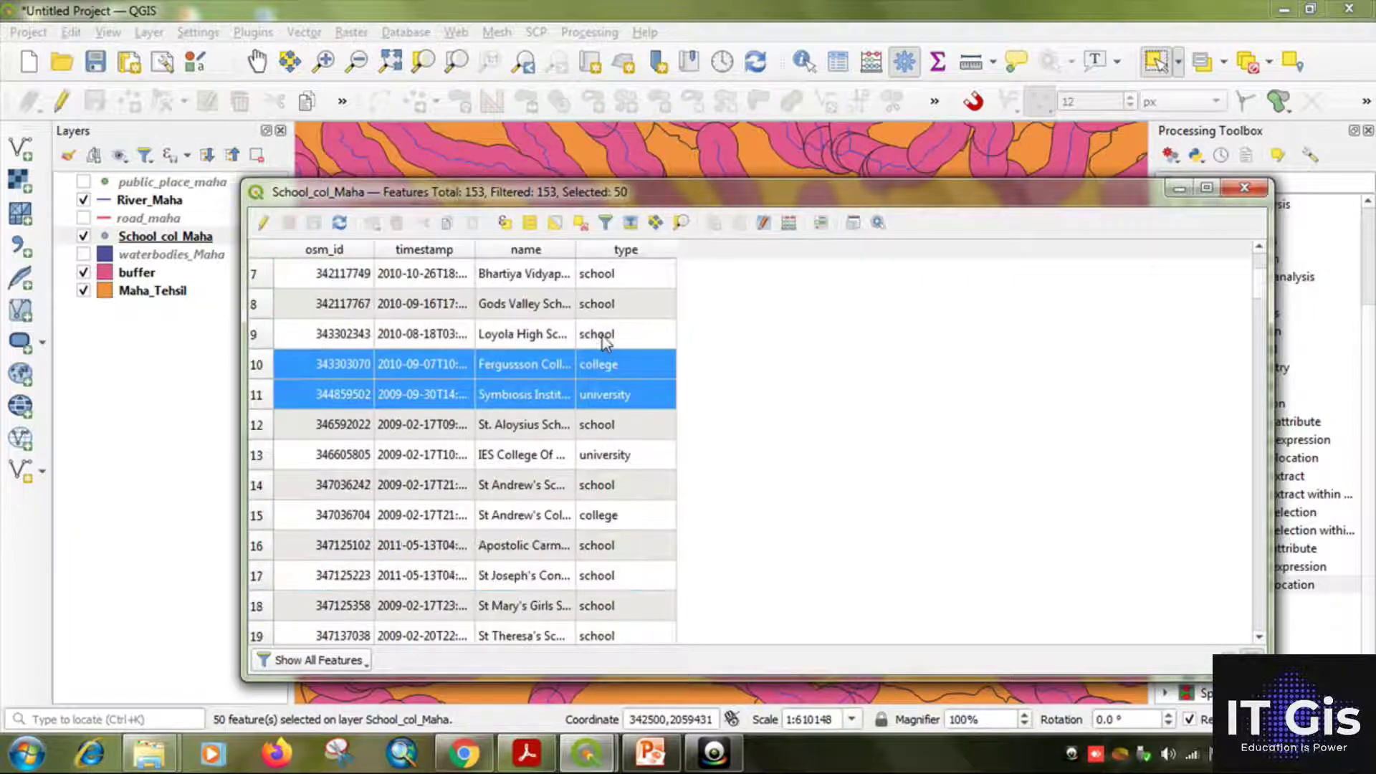
scroll(610, 353, "down", 2)
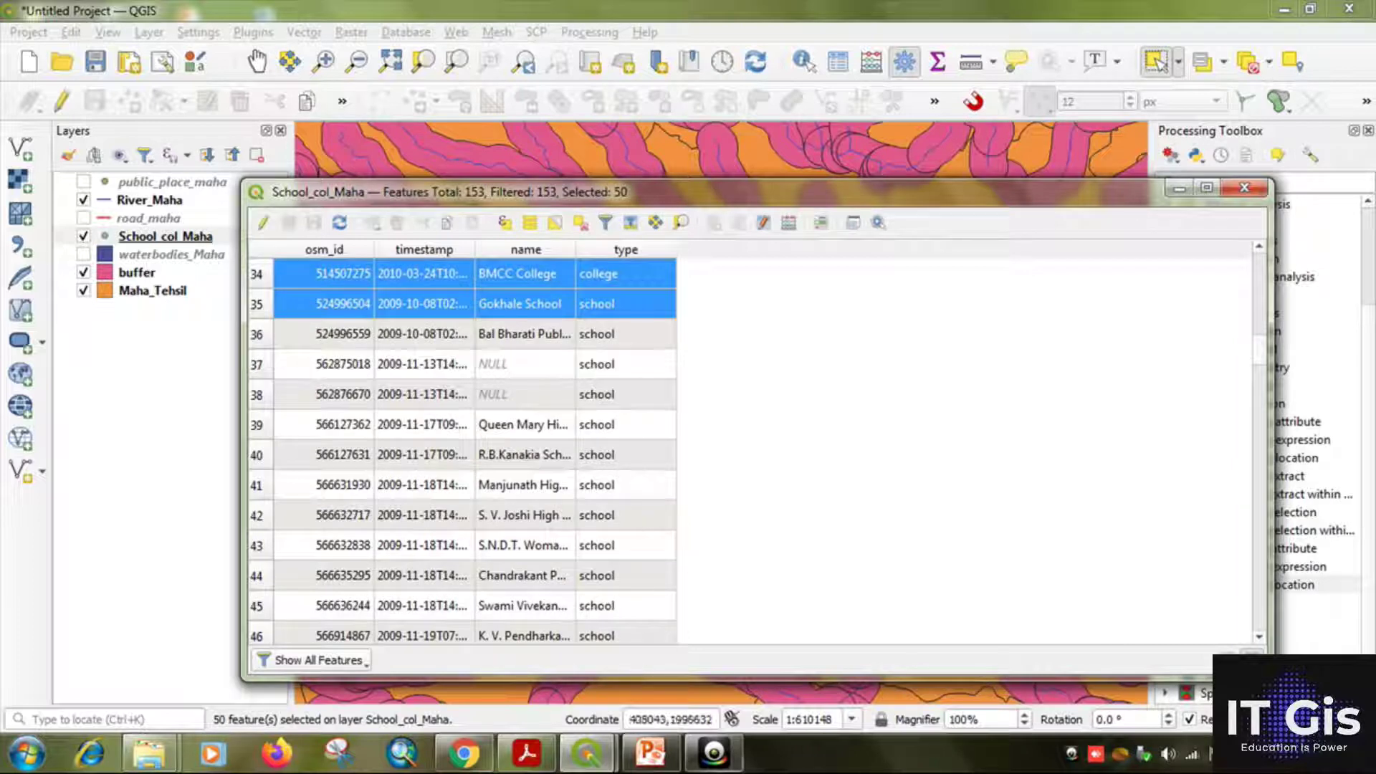
Switch to PowerPoint, read Query No 5 on tehsils in Pune containing water bodies, and return to QGIS
left_click(674, 727)
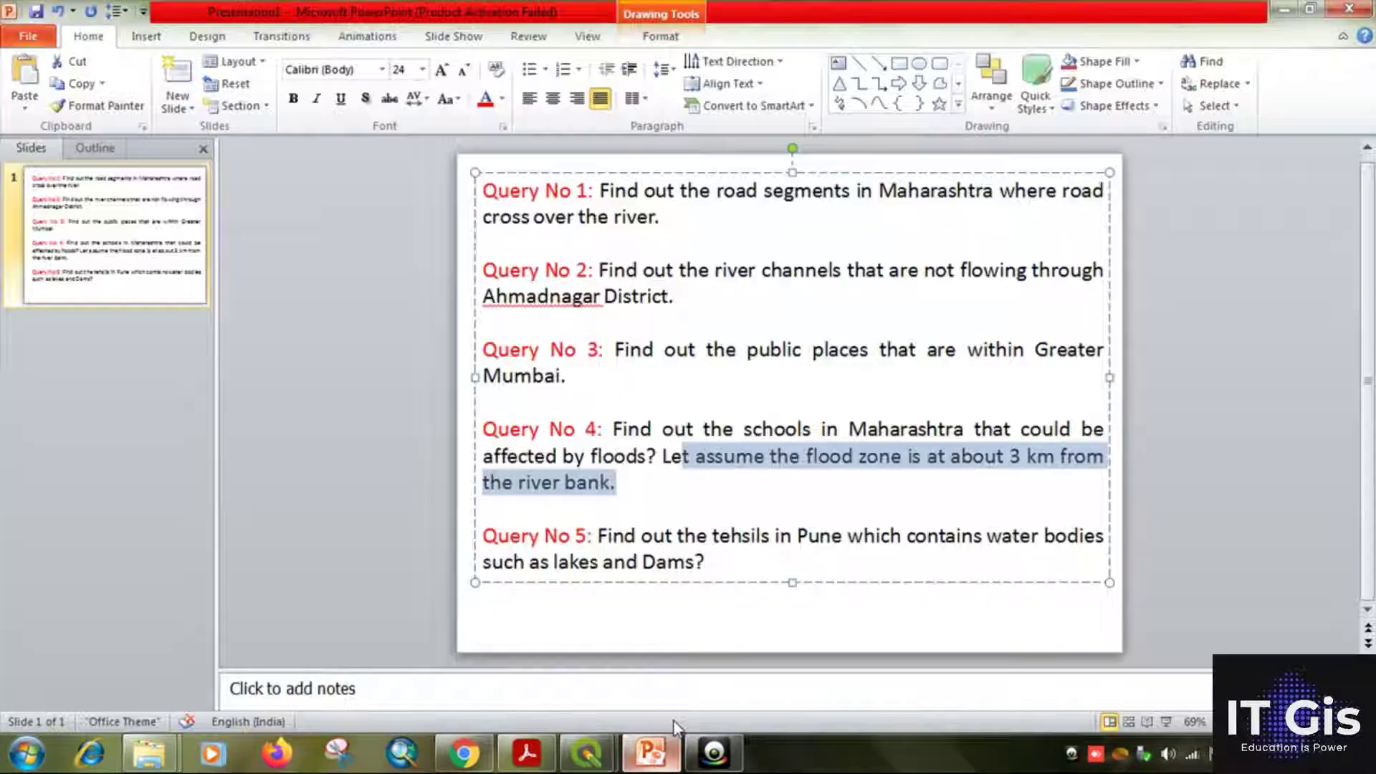
left_click(625, 535)
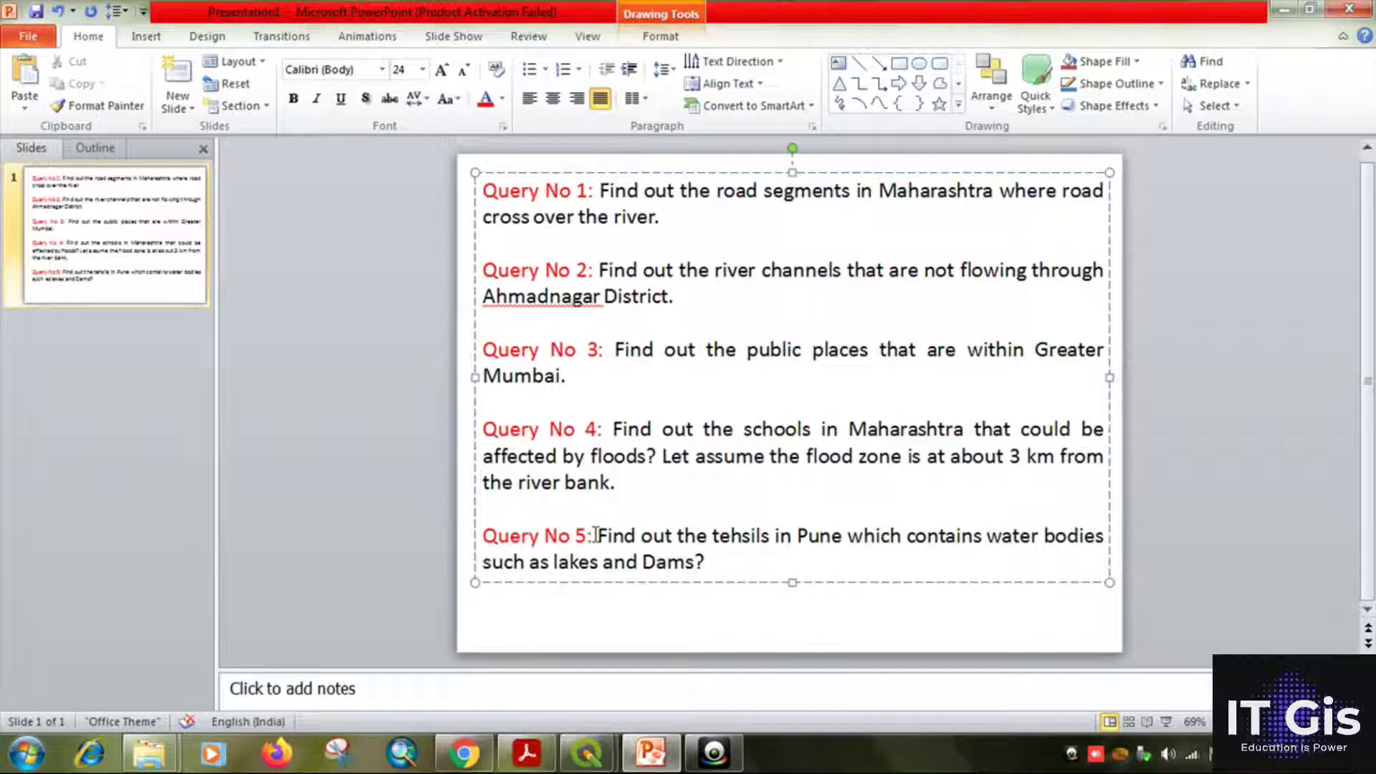
left_click_drag(624, 536, 1057, 541)
left_click_drag(660, 563, 705, 574)
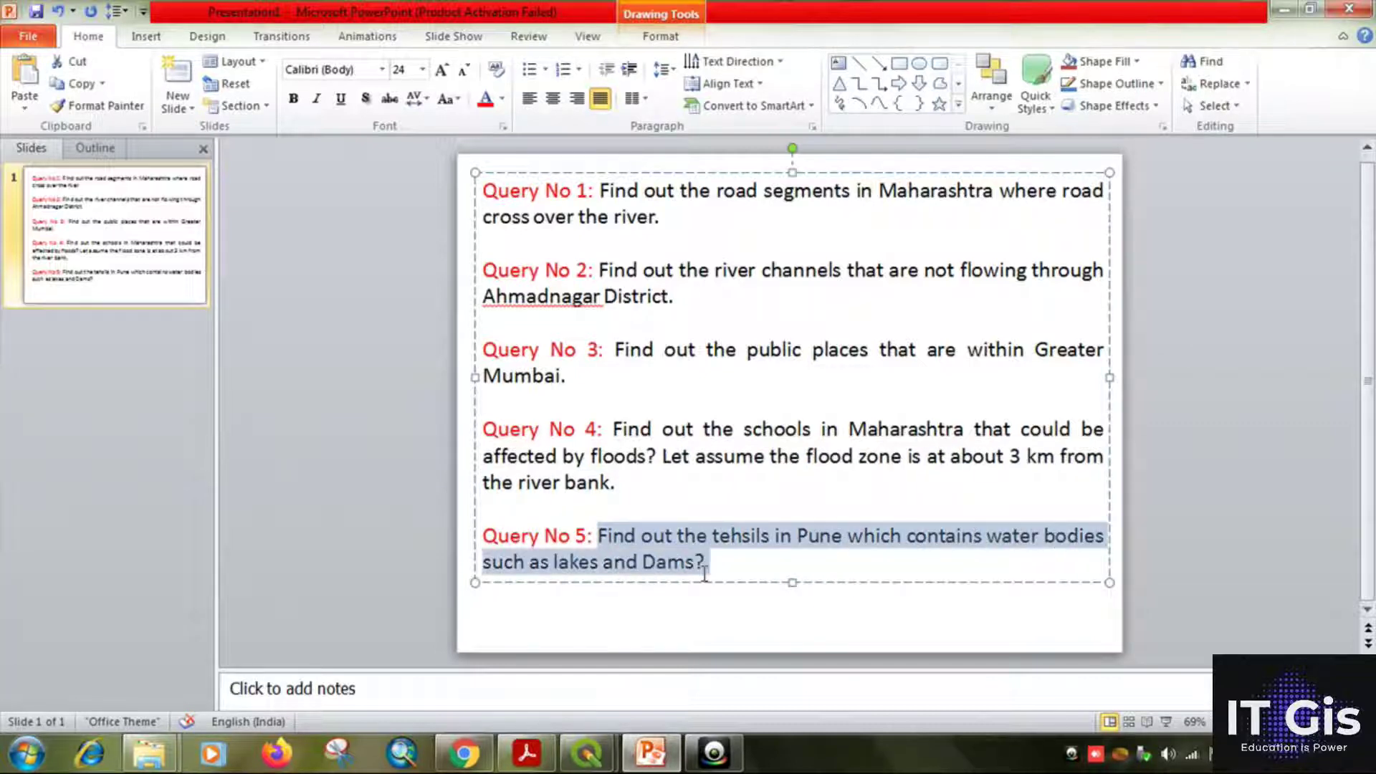
left_click(651, 752)
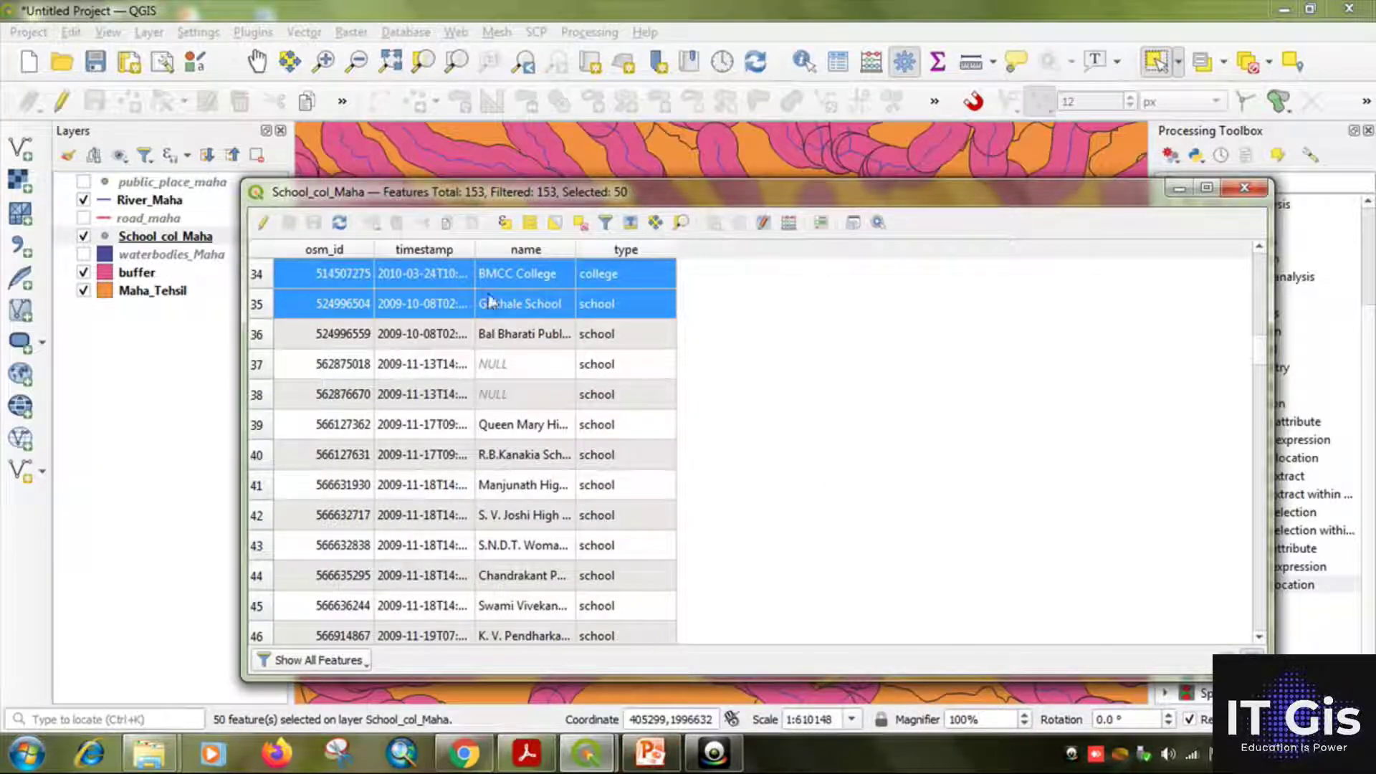
Deselect all School_col_Maha features and close the attribute table
scroll(573, 244, "up", 1)
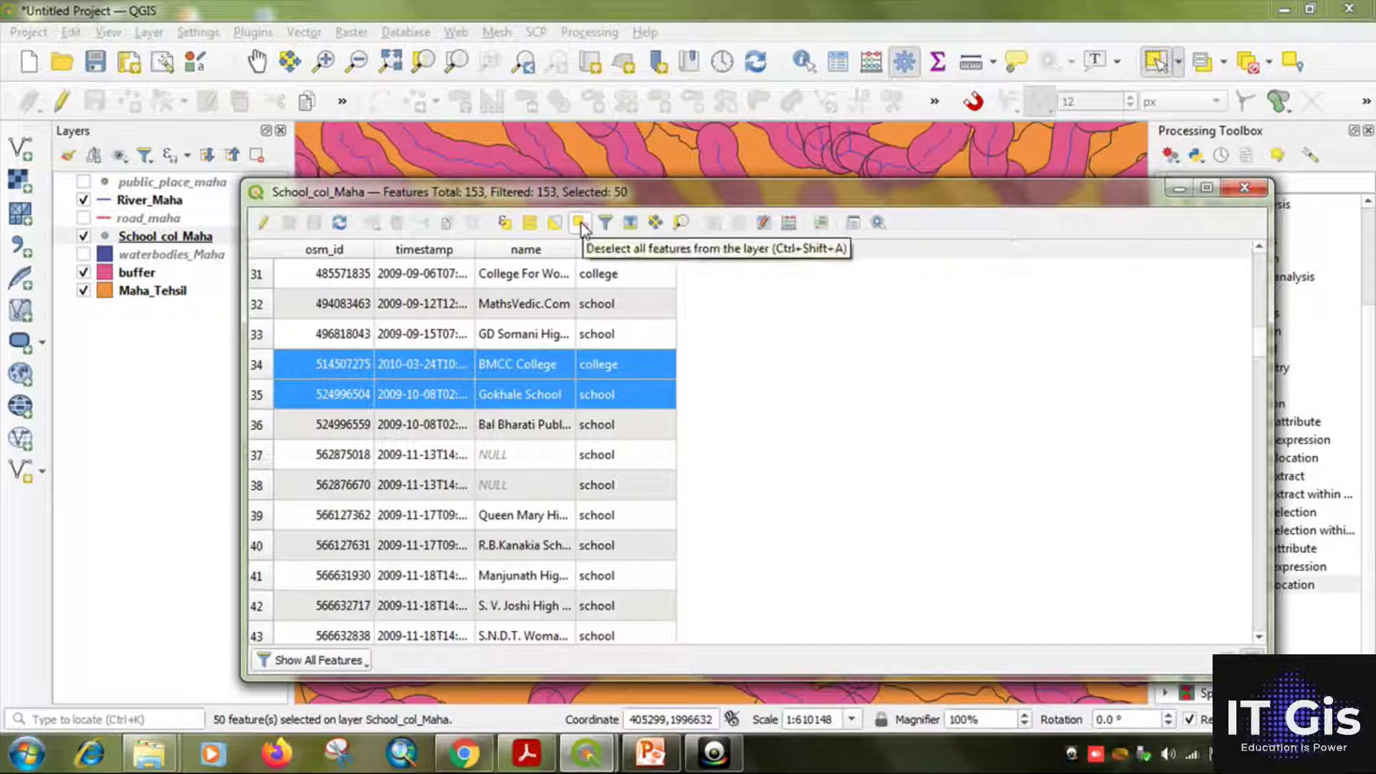
left_click(580, 228)
left_click(1234, 188)
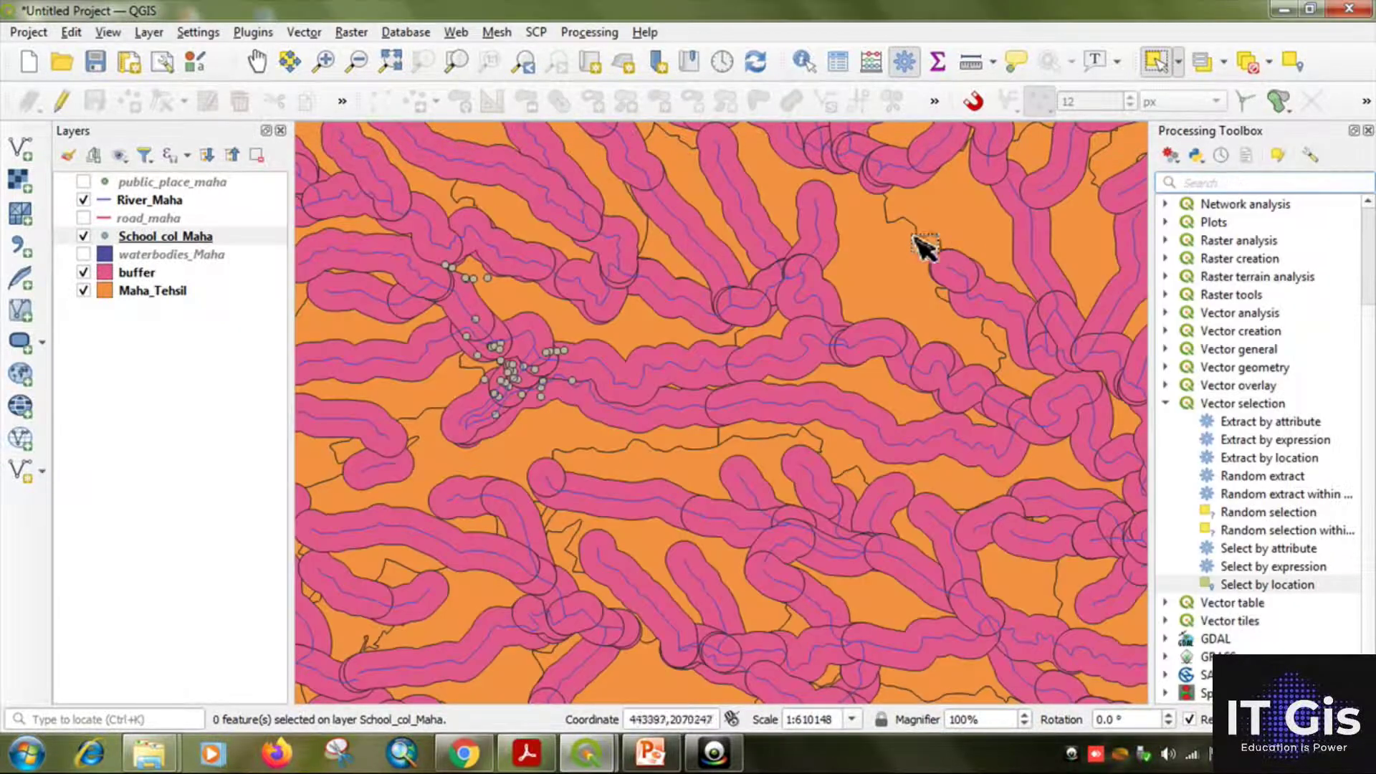
Show the waterbodies_Maha layer and hide the buffer, School_col_Maha and River_Maha layers
scroll(716, 292, "up", 2)
scroll(717, 289, "down", 4)
scroll(719, 290, "down", 3)
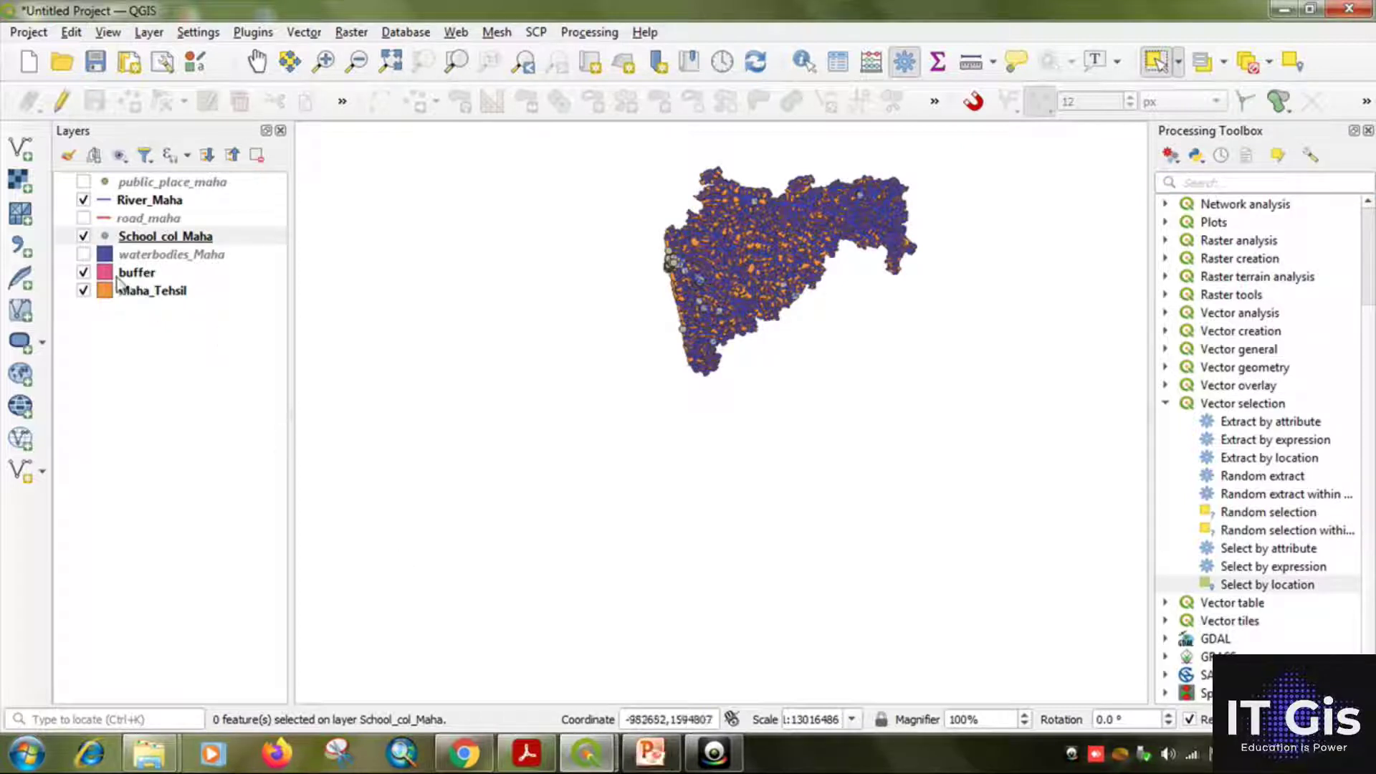
left_click(84, 256)
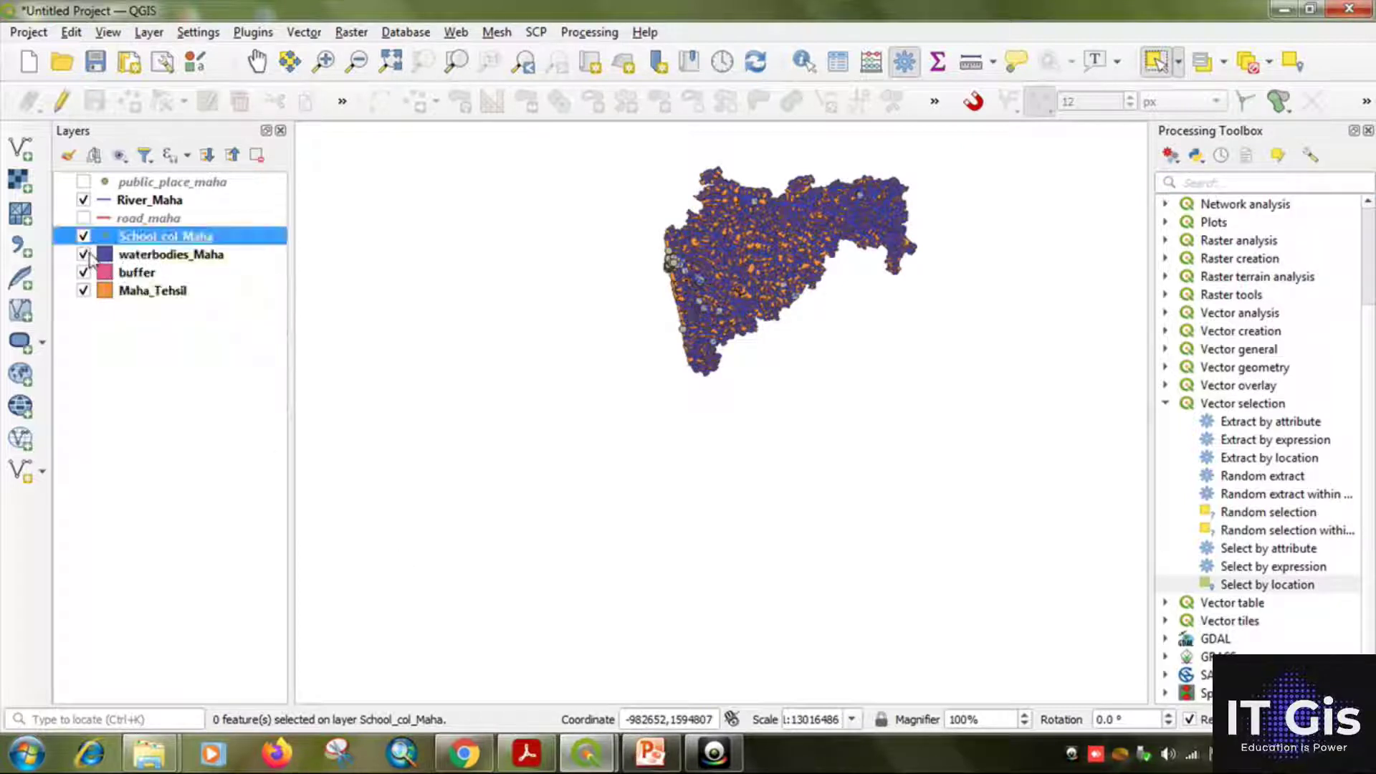
left_click(84, 273)
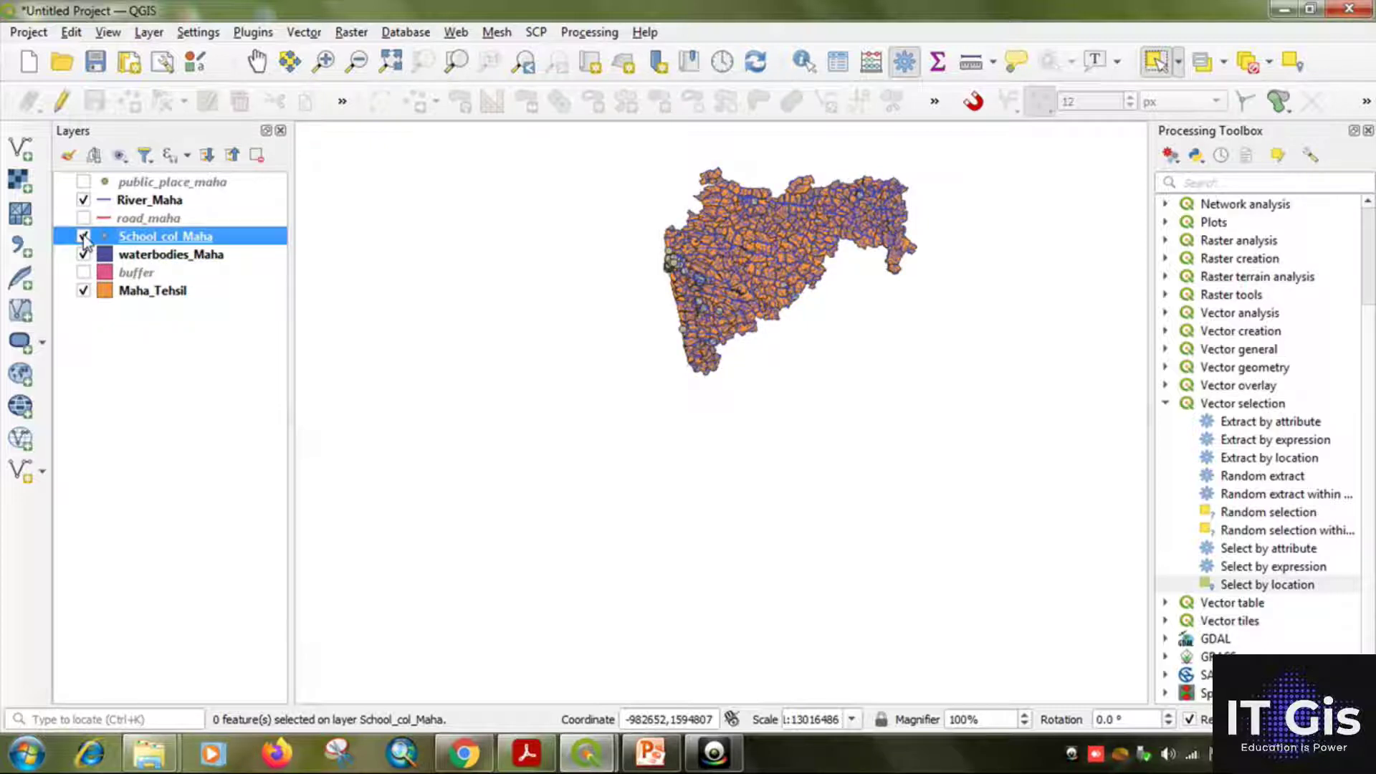
left_click(84, 237)
left_click(84, 200)
Examine how the lakes and dams of waterbodies_Maha lie across the Maha_Tehsil polygons
scroll(691, 282, "down", 2)
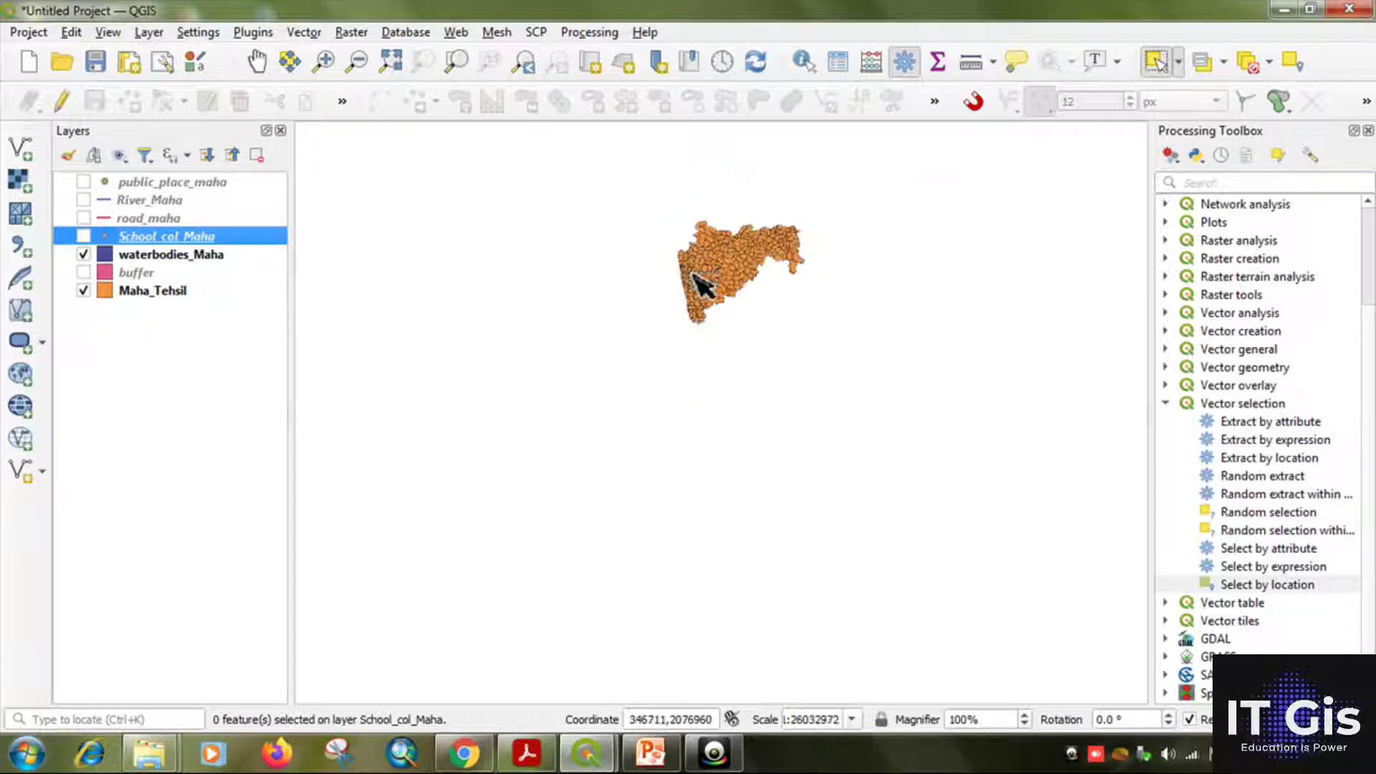
scroll(700, 277, "up", 2)
scroll(698, 277, "up", 3)
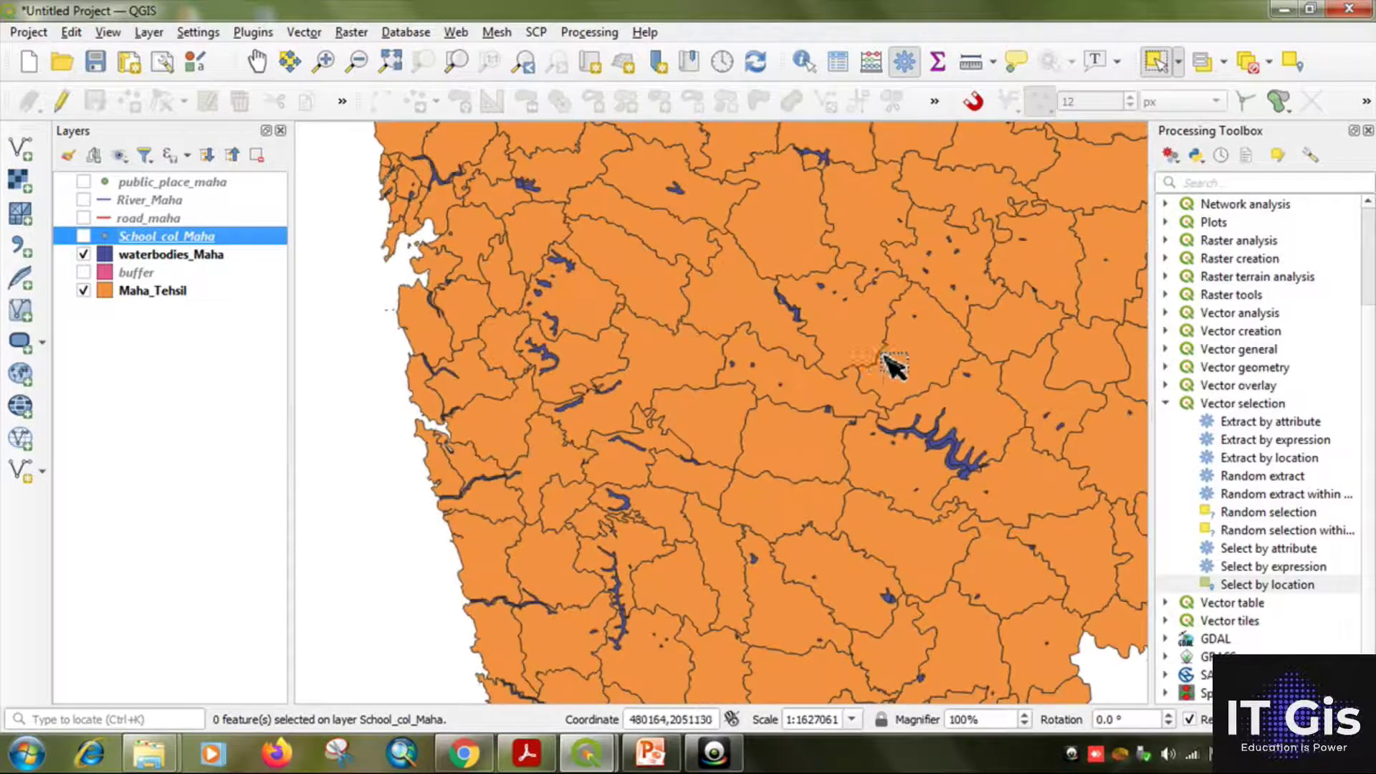
left_click_drag(891, 363, 355, 224)
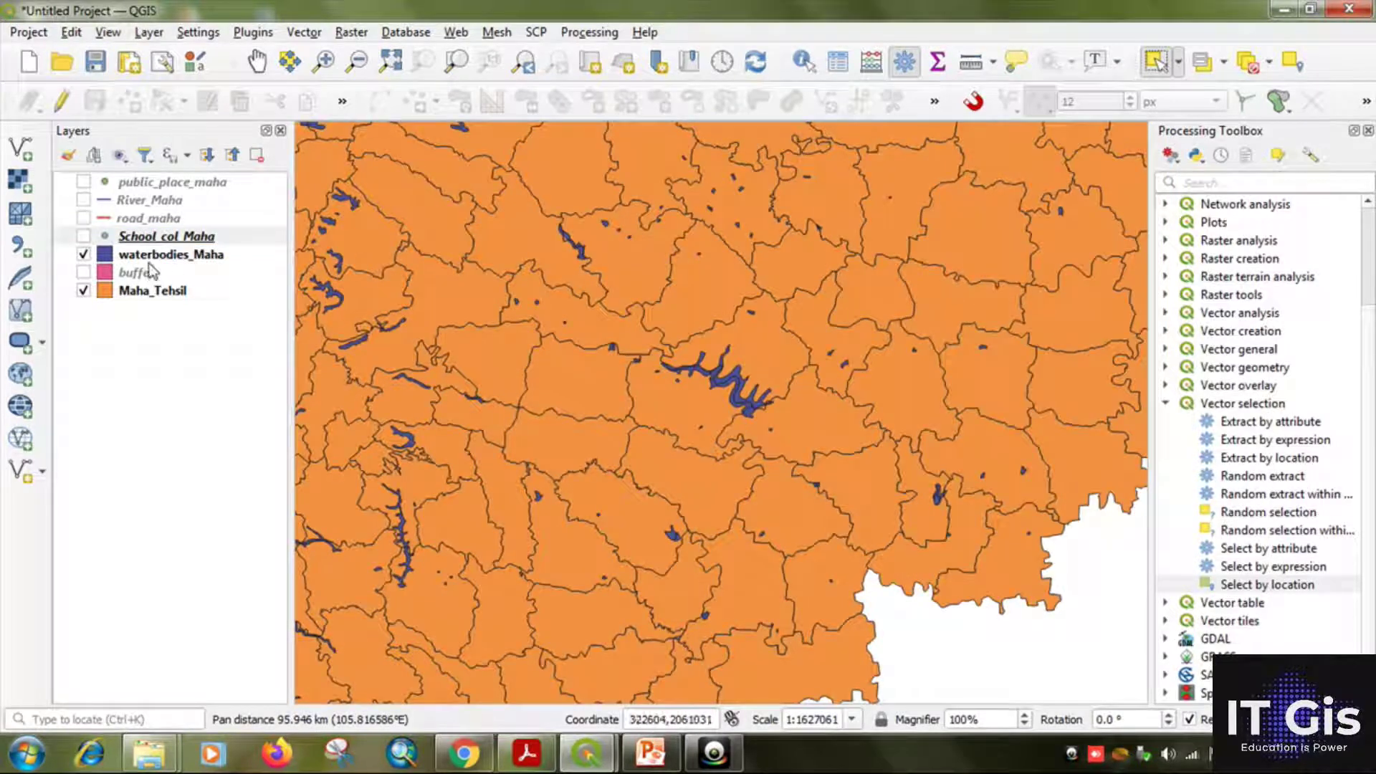
left_click(153, 258)
left_click(160, 293)
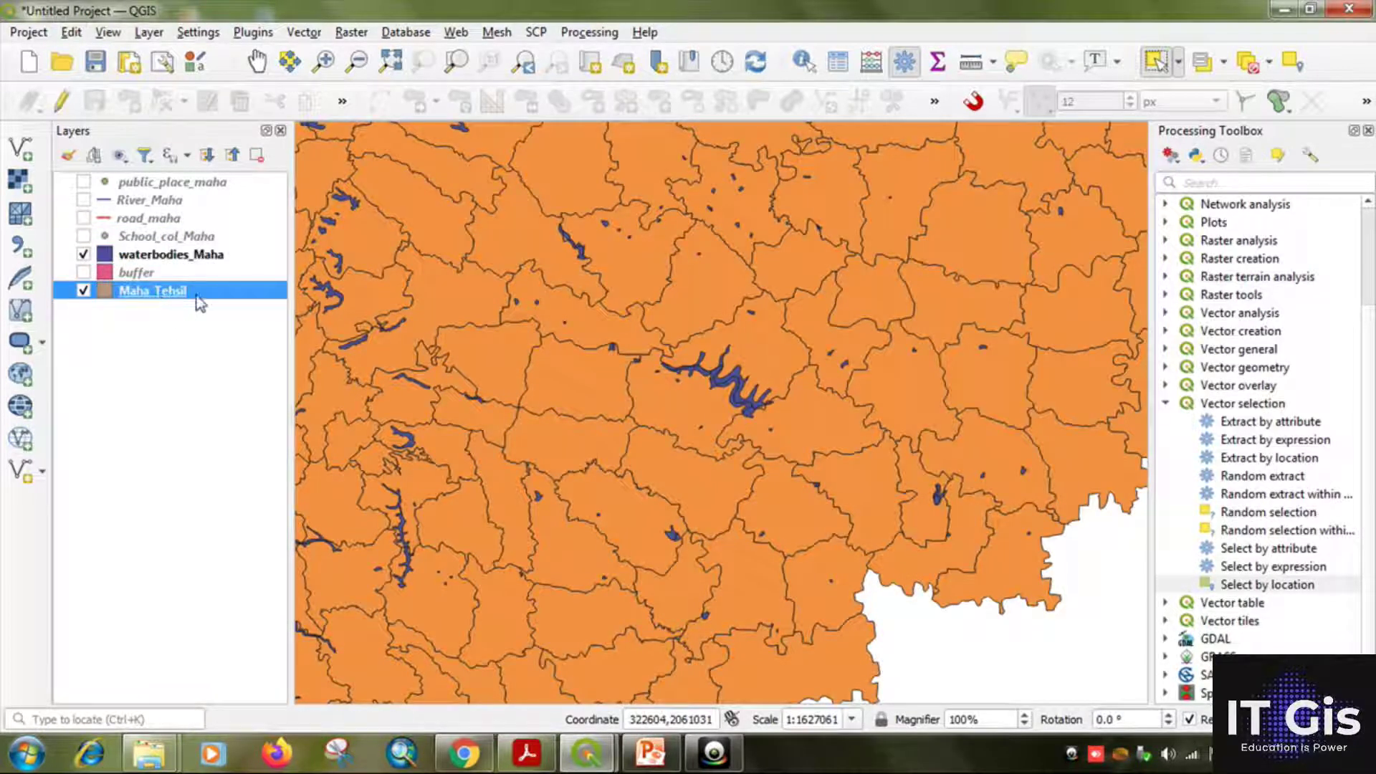
Recheck in PowerPoint which tehsils Query No 5 asks about, and return to QGIS
left_click(651, 753)
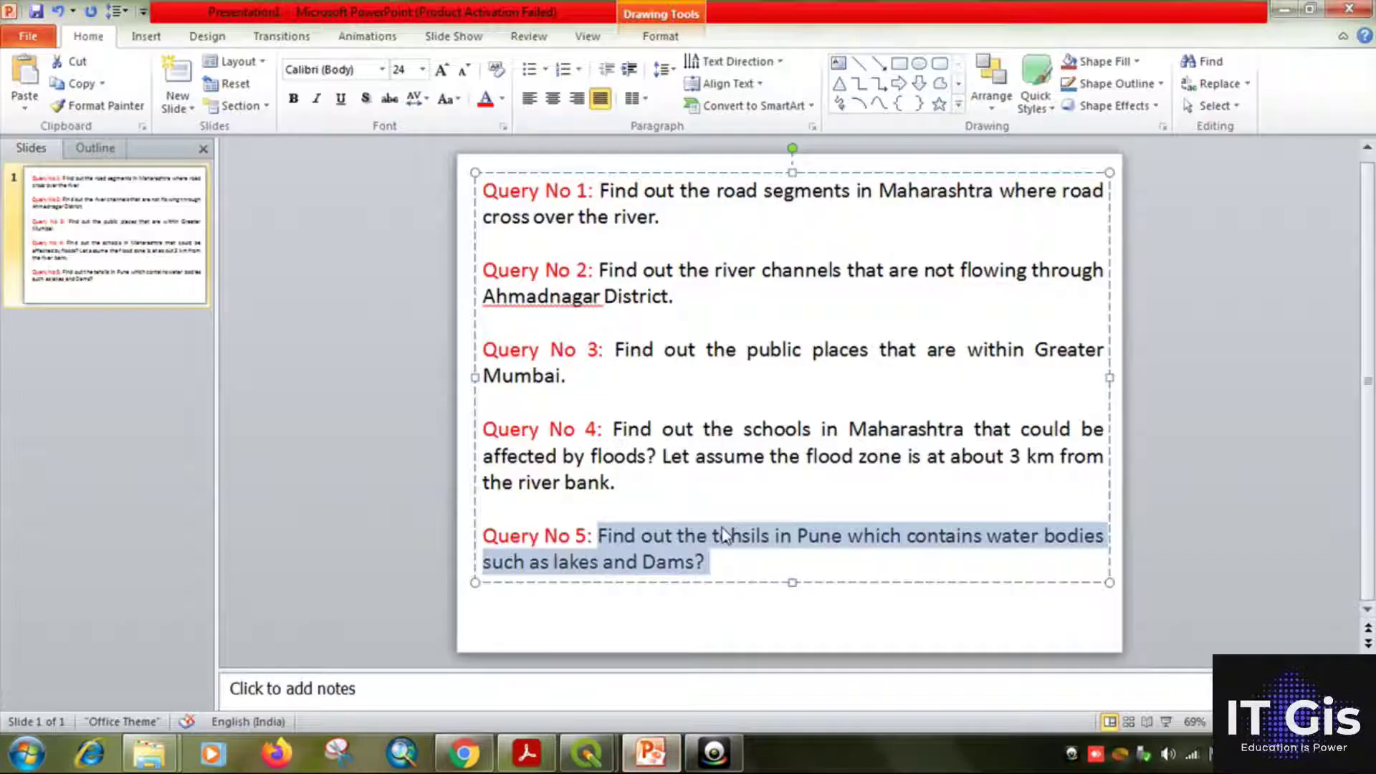
left_click(712, 537)
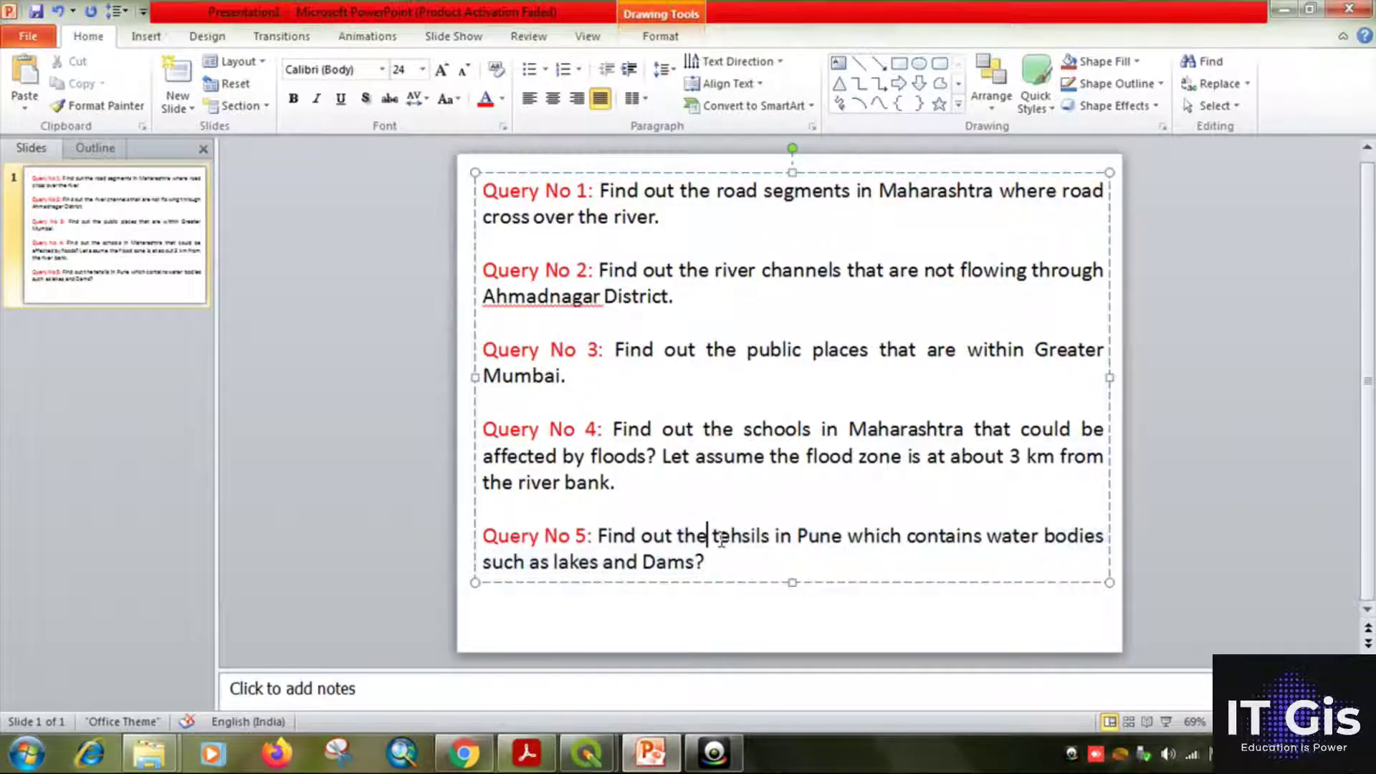
left_click_drag(774, 539, 851, 547)
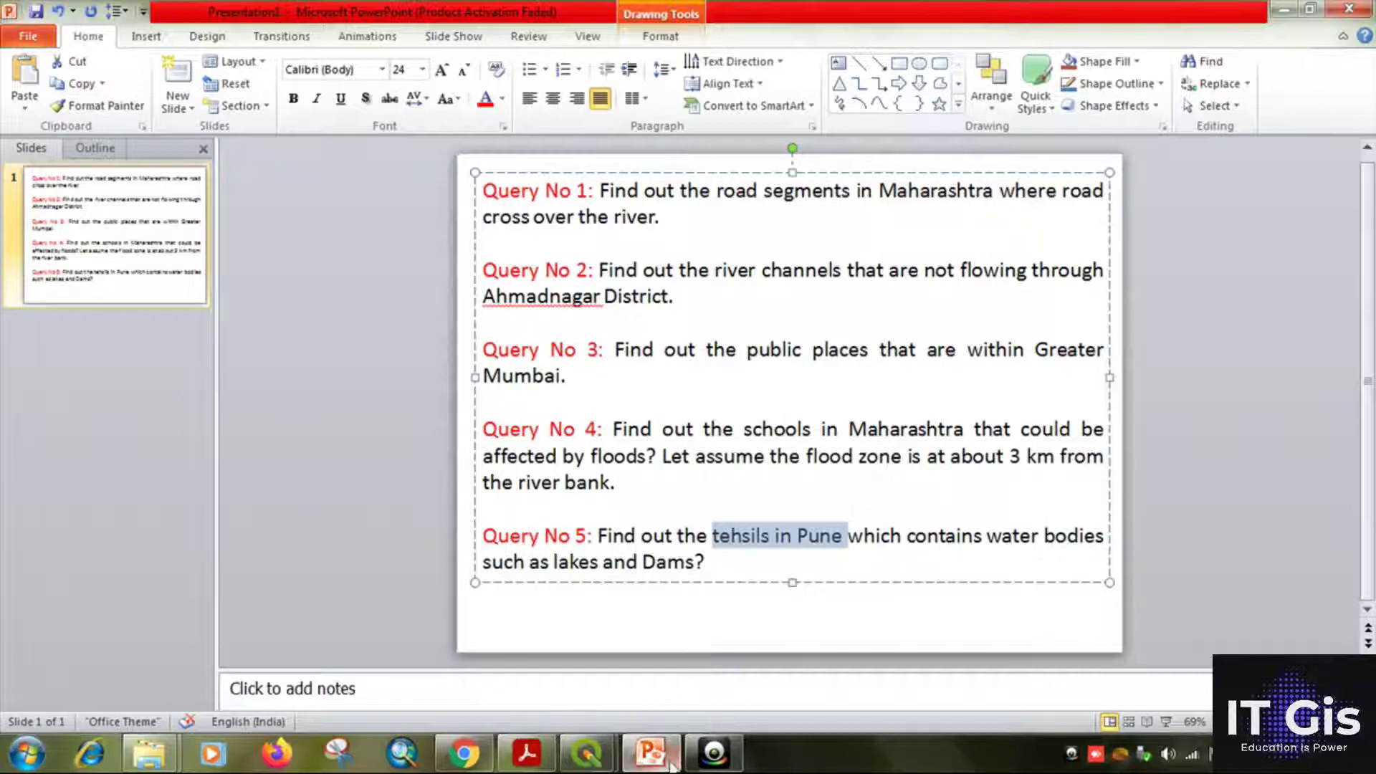
left_click(651, 753)
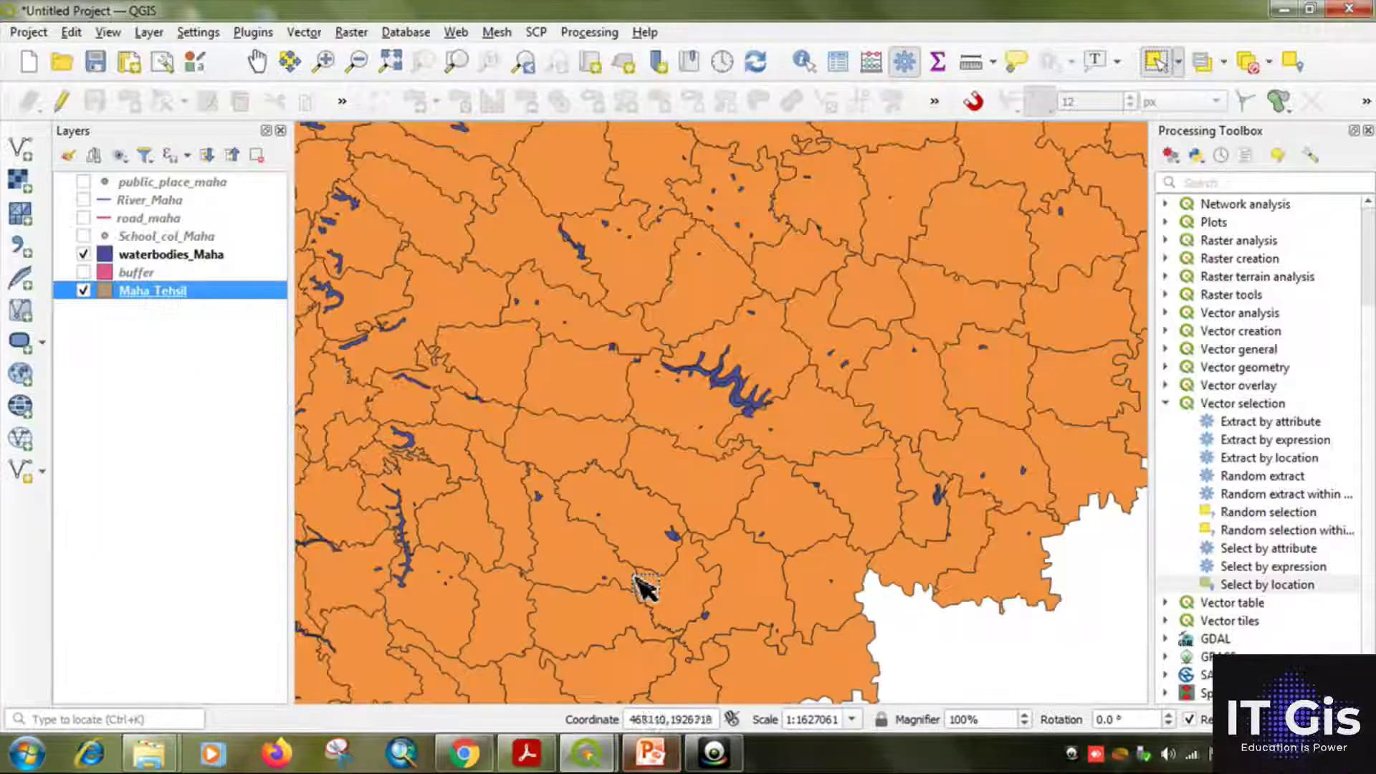
left_click(201, 260)
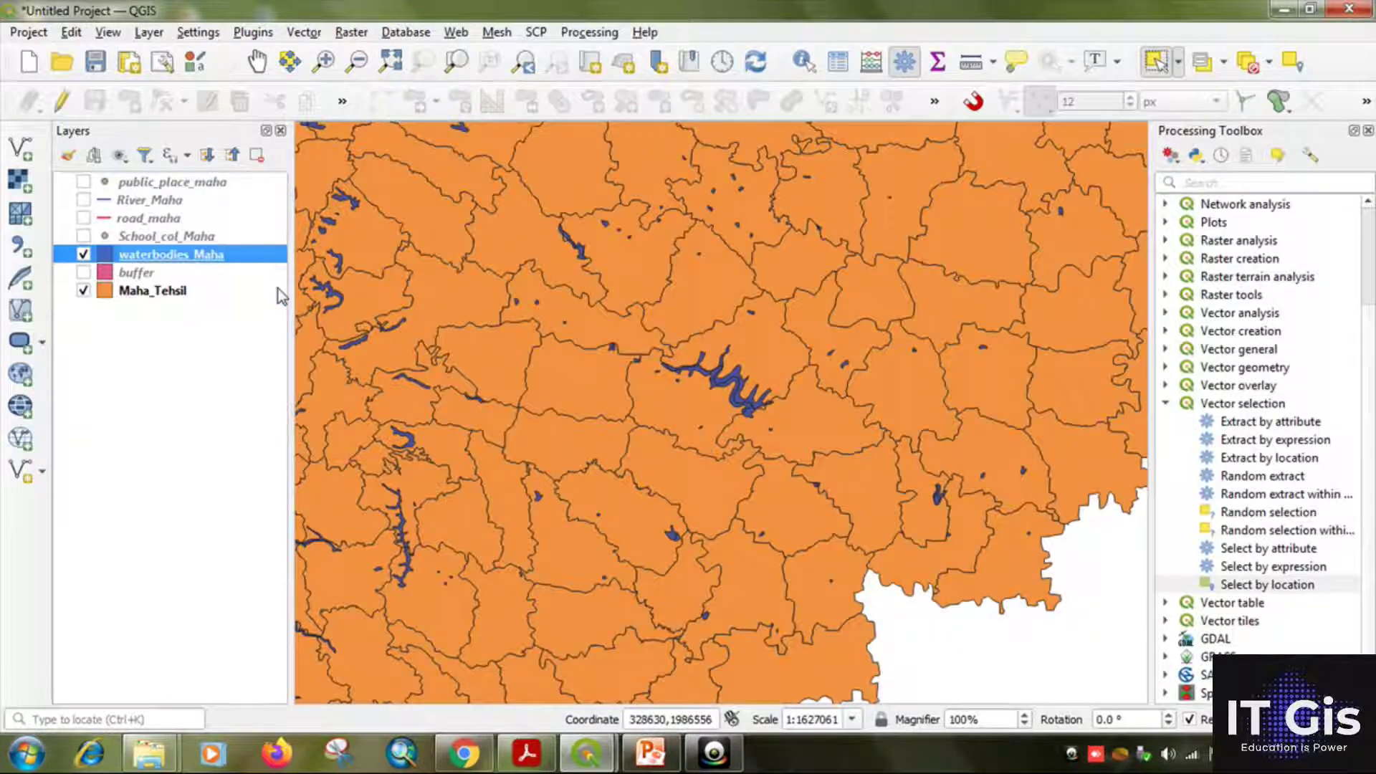
double_click(1256, 585)
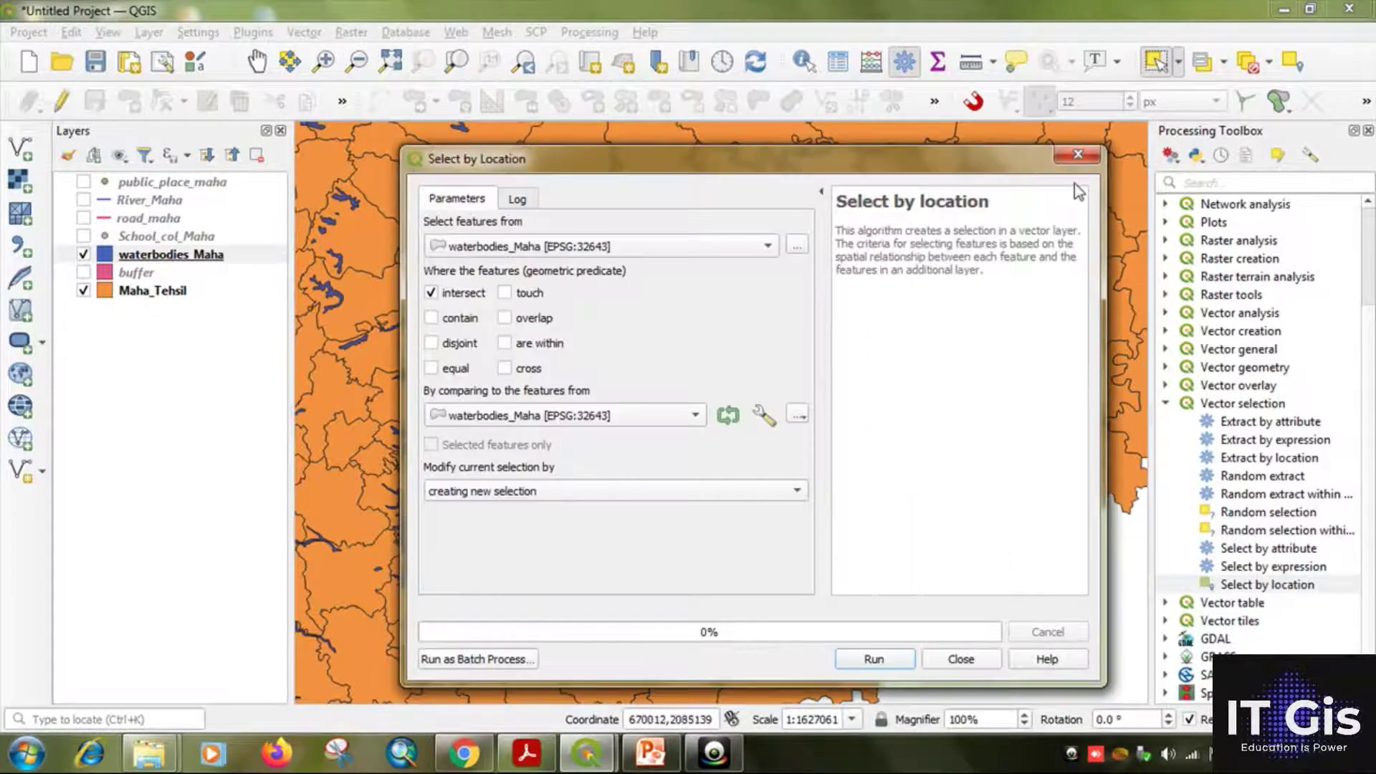
left_click(1068, 154)
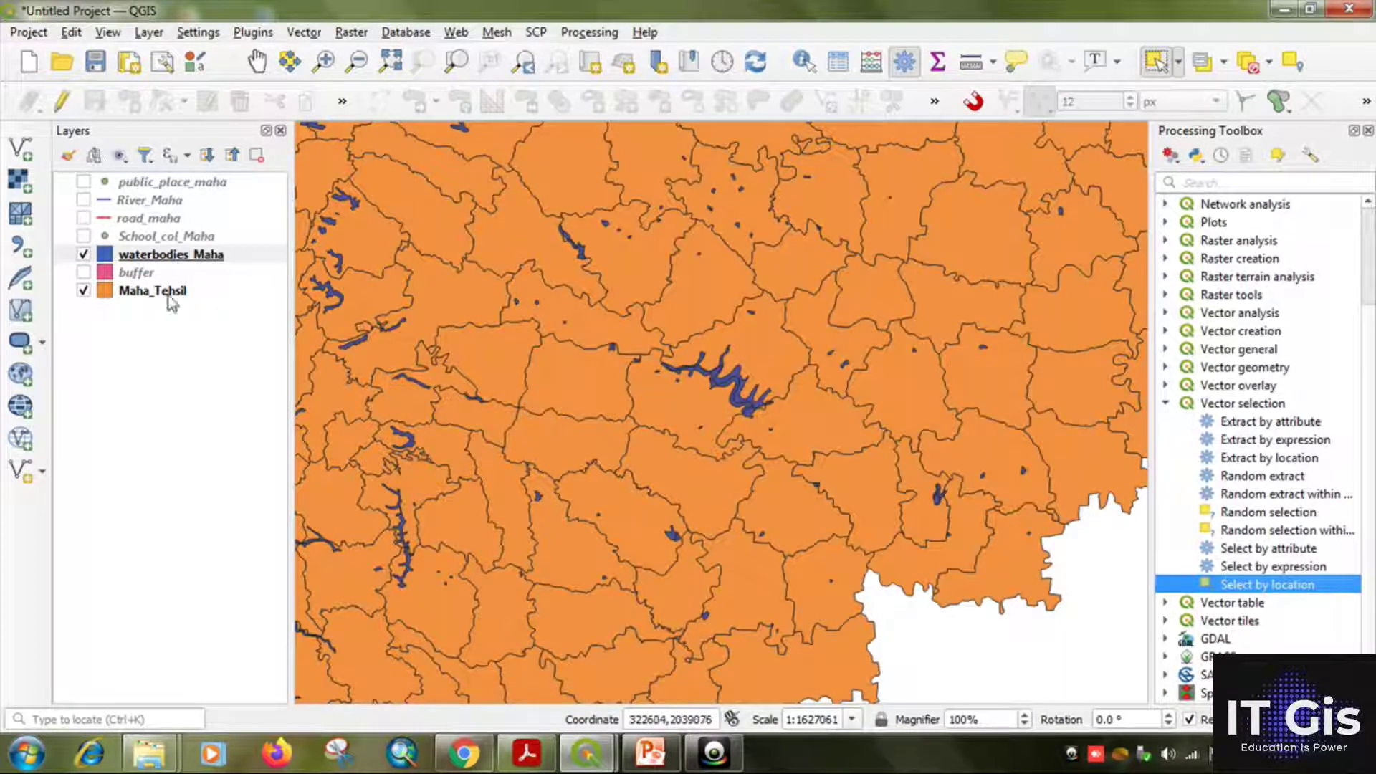
Filter the Maha_Tehsil layer to Pune district with the expression "NAME_2" = 'Pune'
left_click(168, 292)
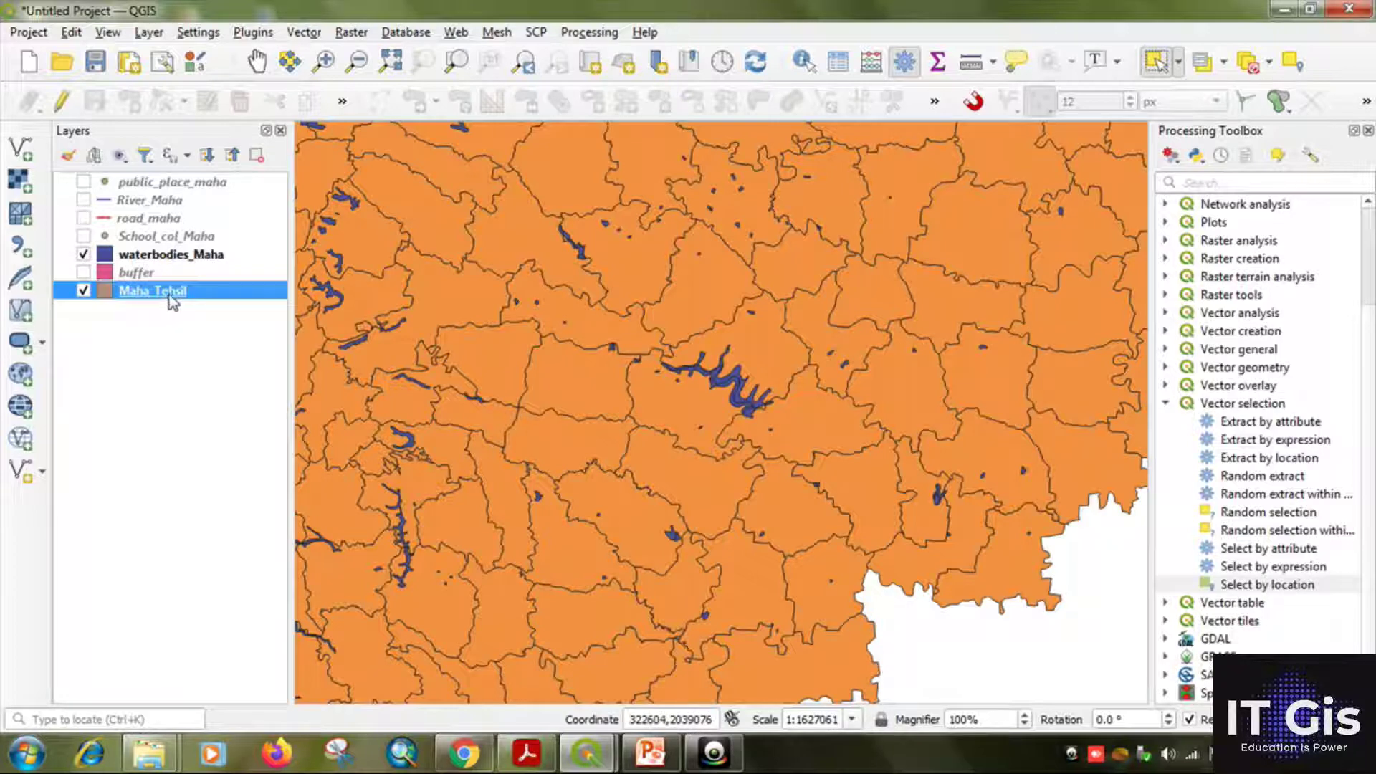
right_click(170, 295)
left_click(269, 565)
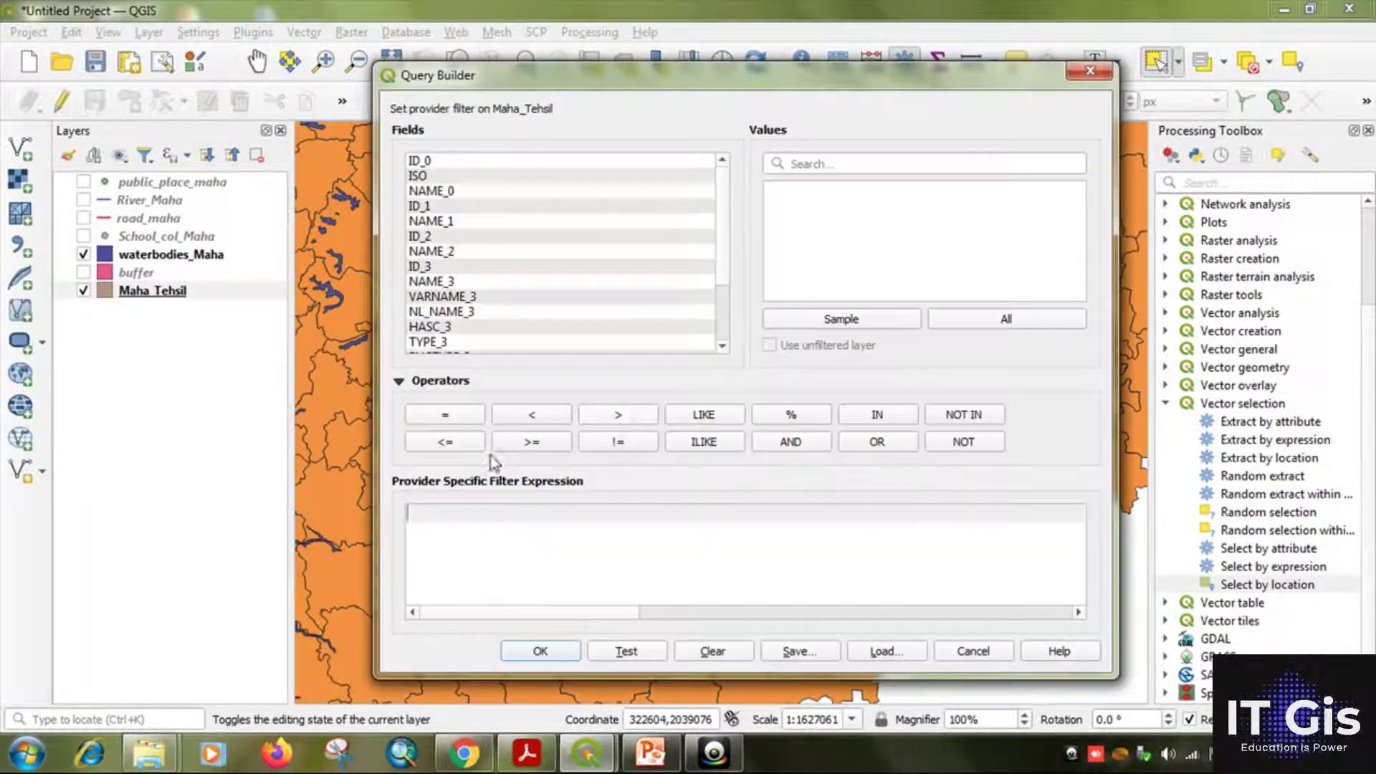
double_click(445, 256)
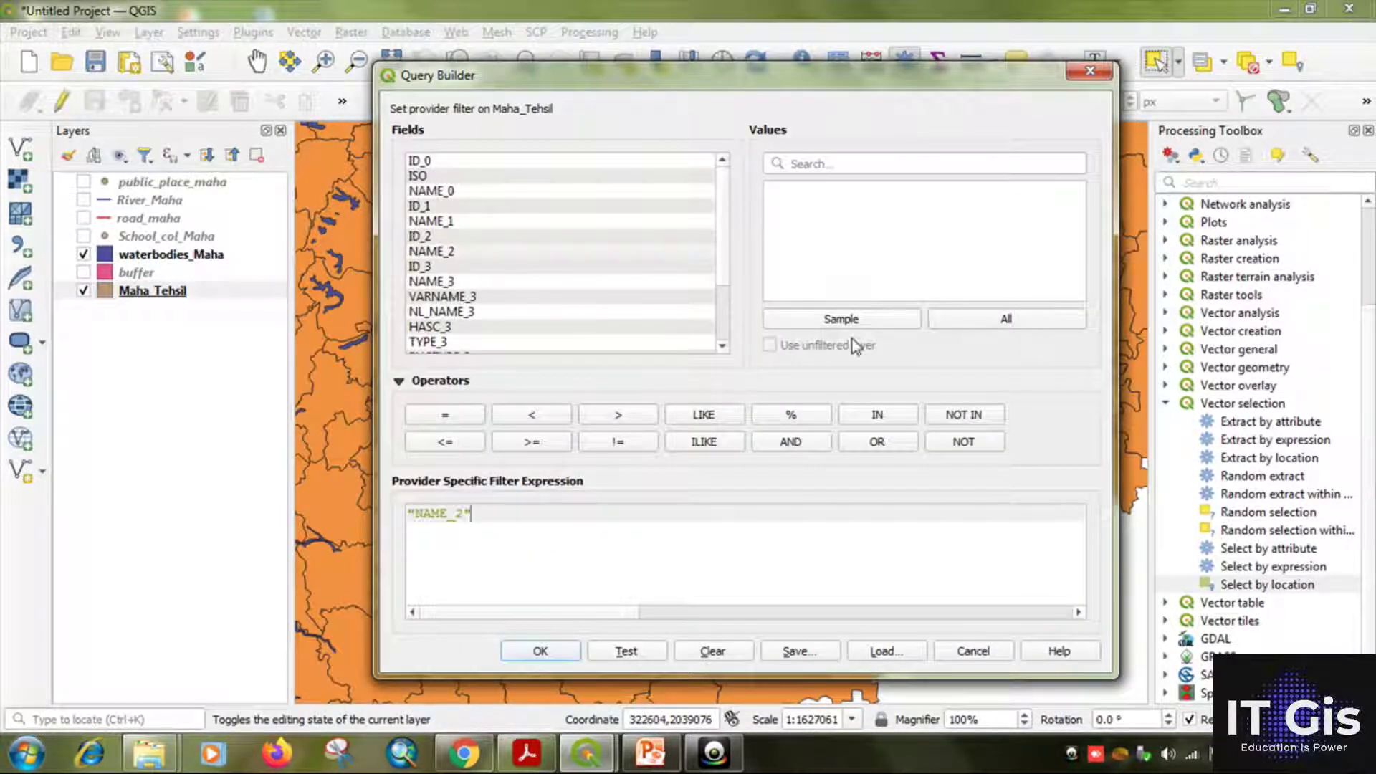
left_click(1006, 319)
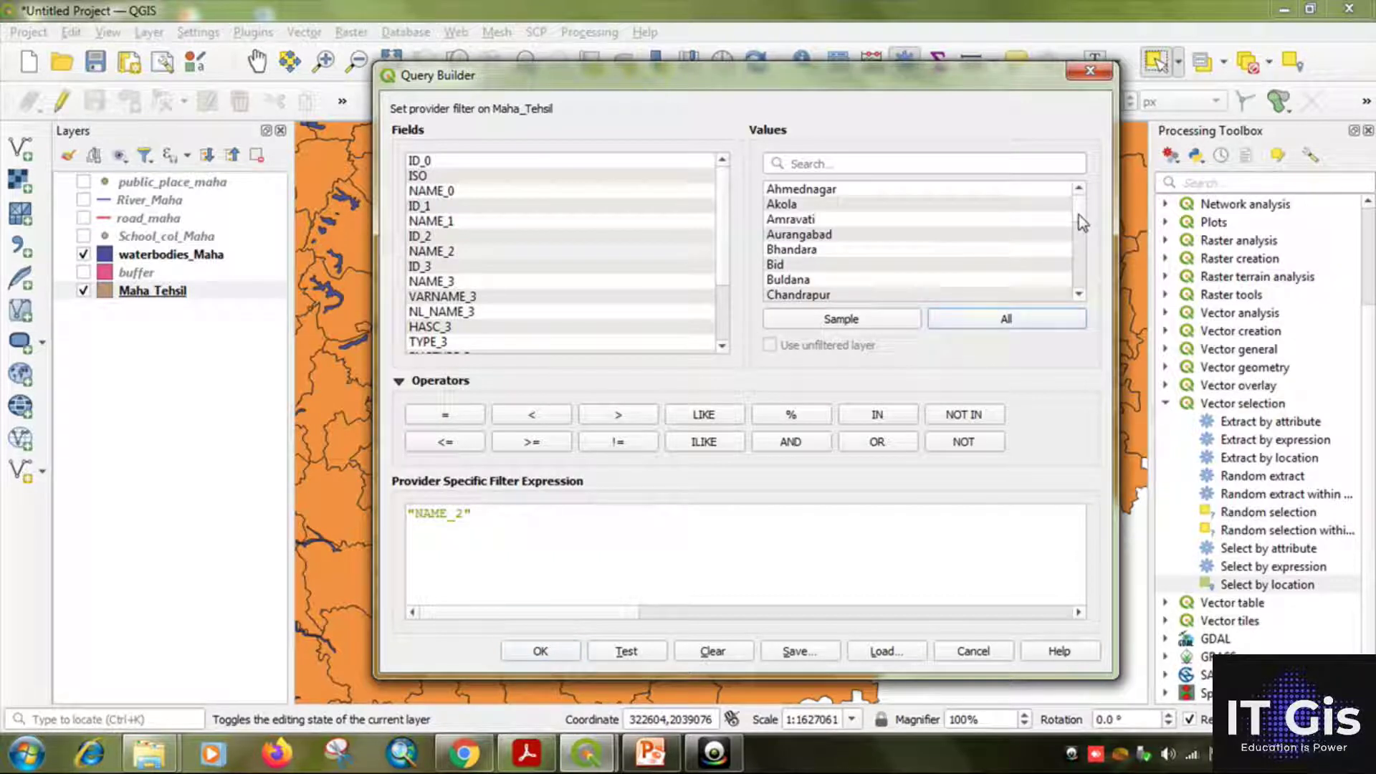
left_click_drag(1083, 223, 1082, 238)
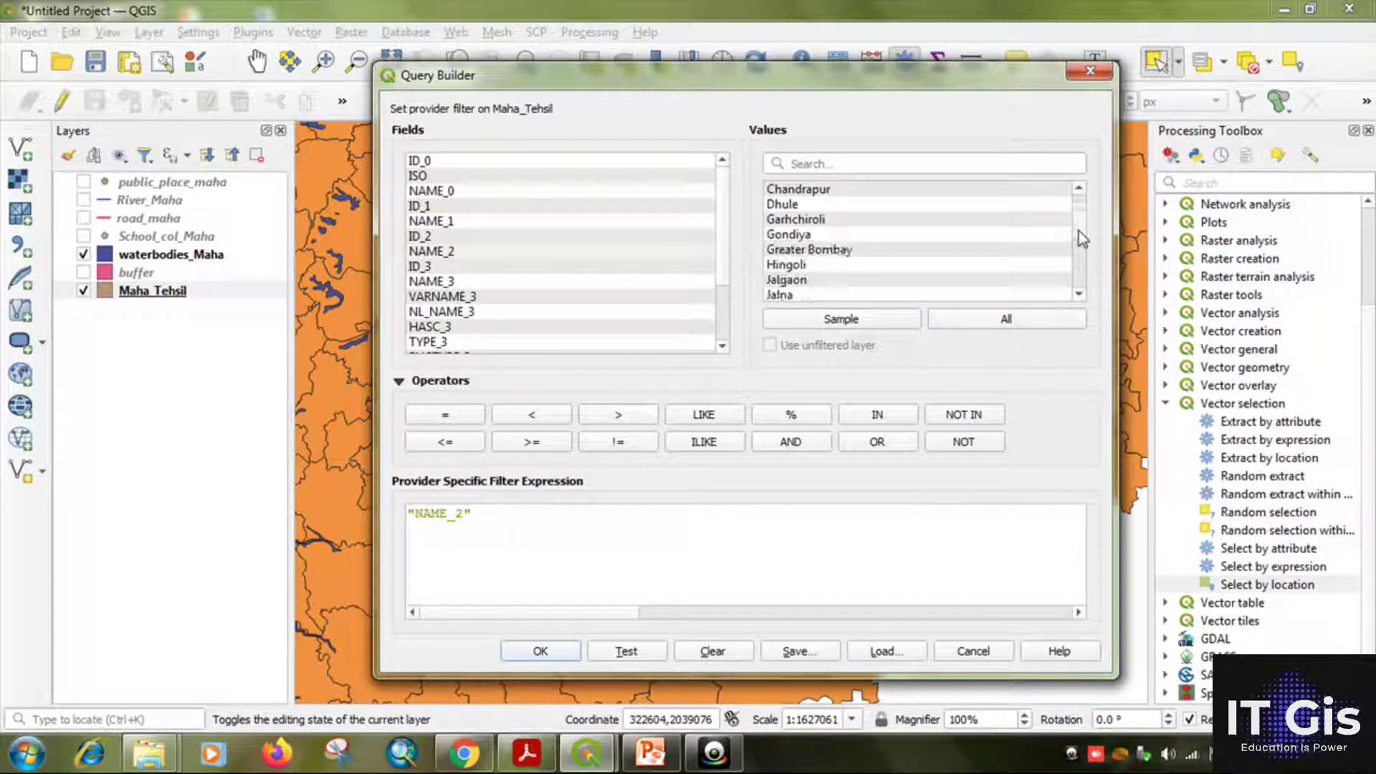
double_click(446, 416)
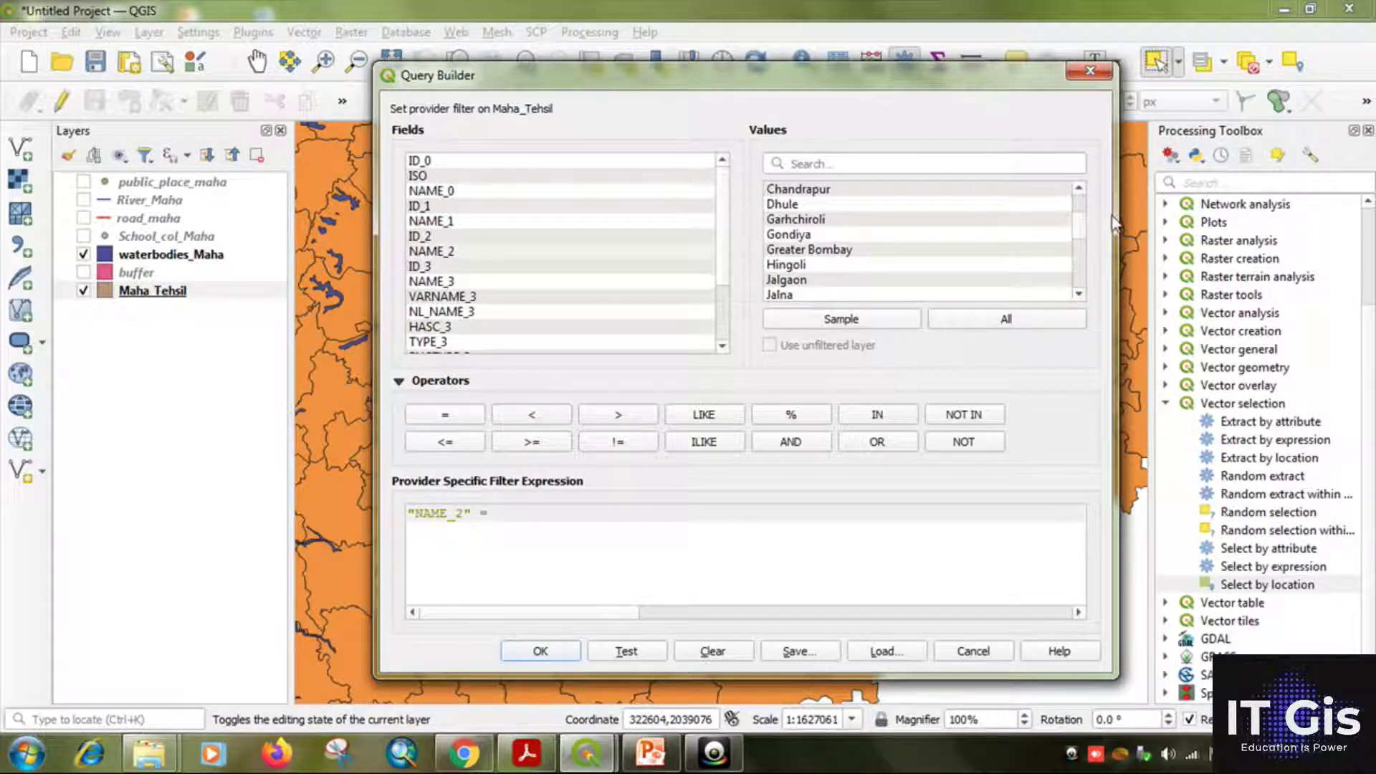
left_click_drag(1082, 229, 1076, 265)
double_click(774, 251)
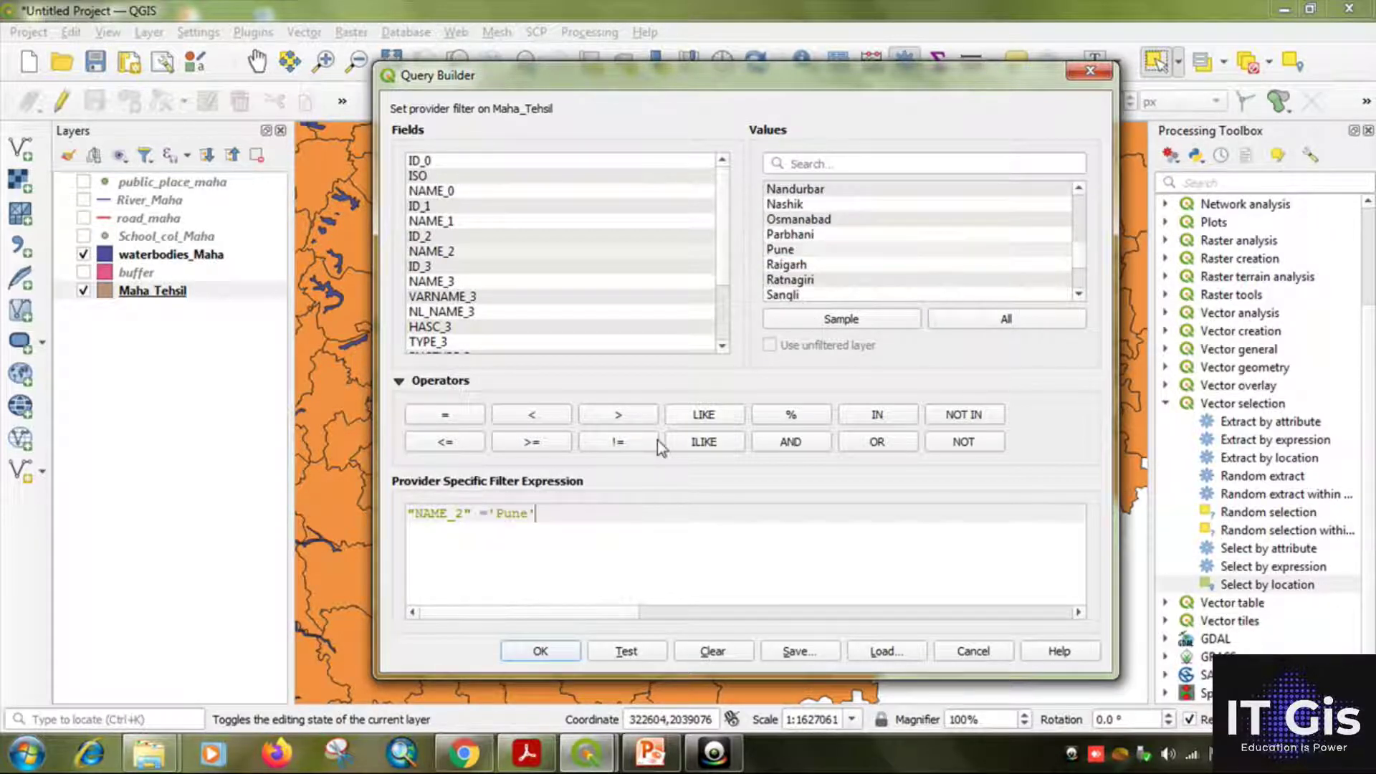
left_click(540, 651)
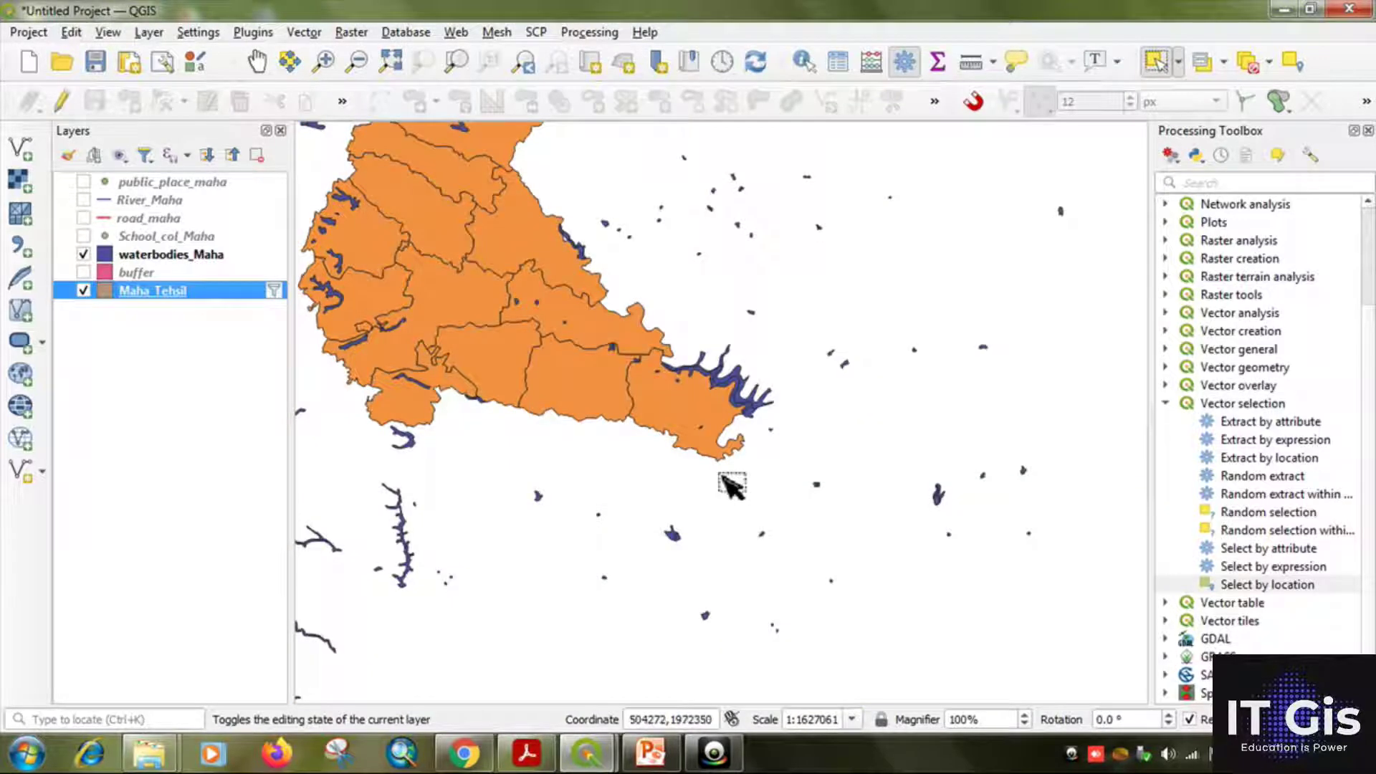
Recheck Query No 5 in PowerPoint, and back in QGIS select the Maha_Tehsil features that contain waterbodies_Maha features using Select by Location
left_click_drag(731, 486, 810, 472)
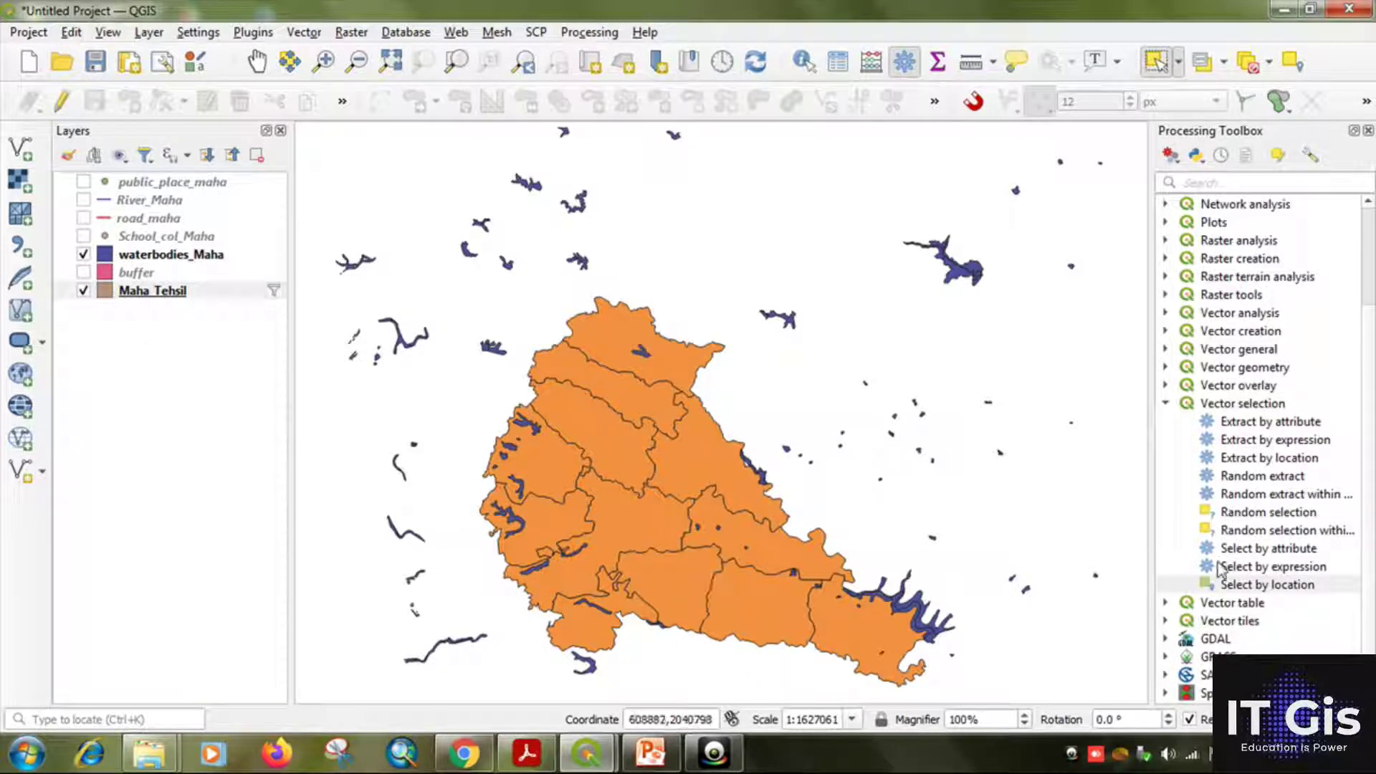
double_click(1267, 584)
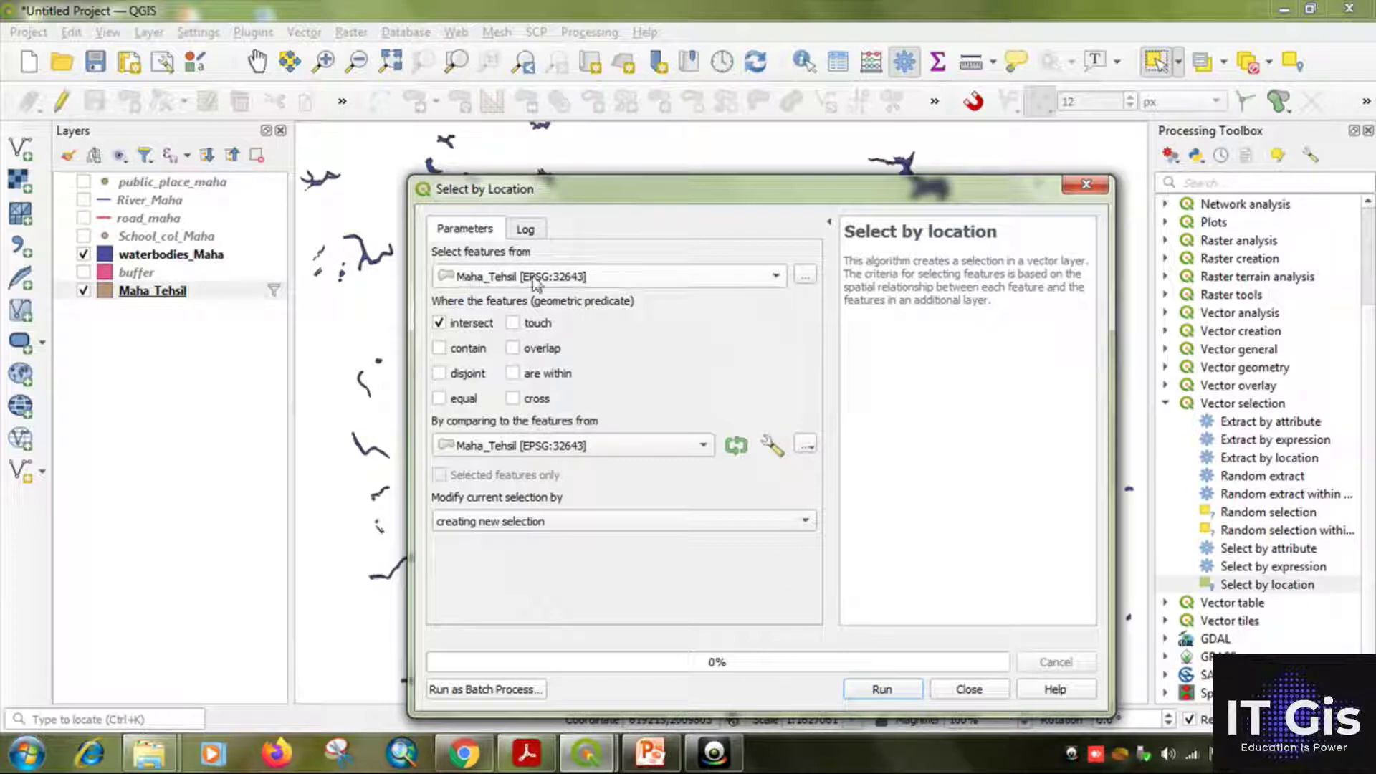
left_click(651, 753)
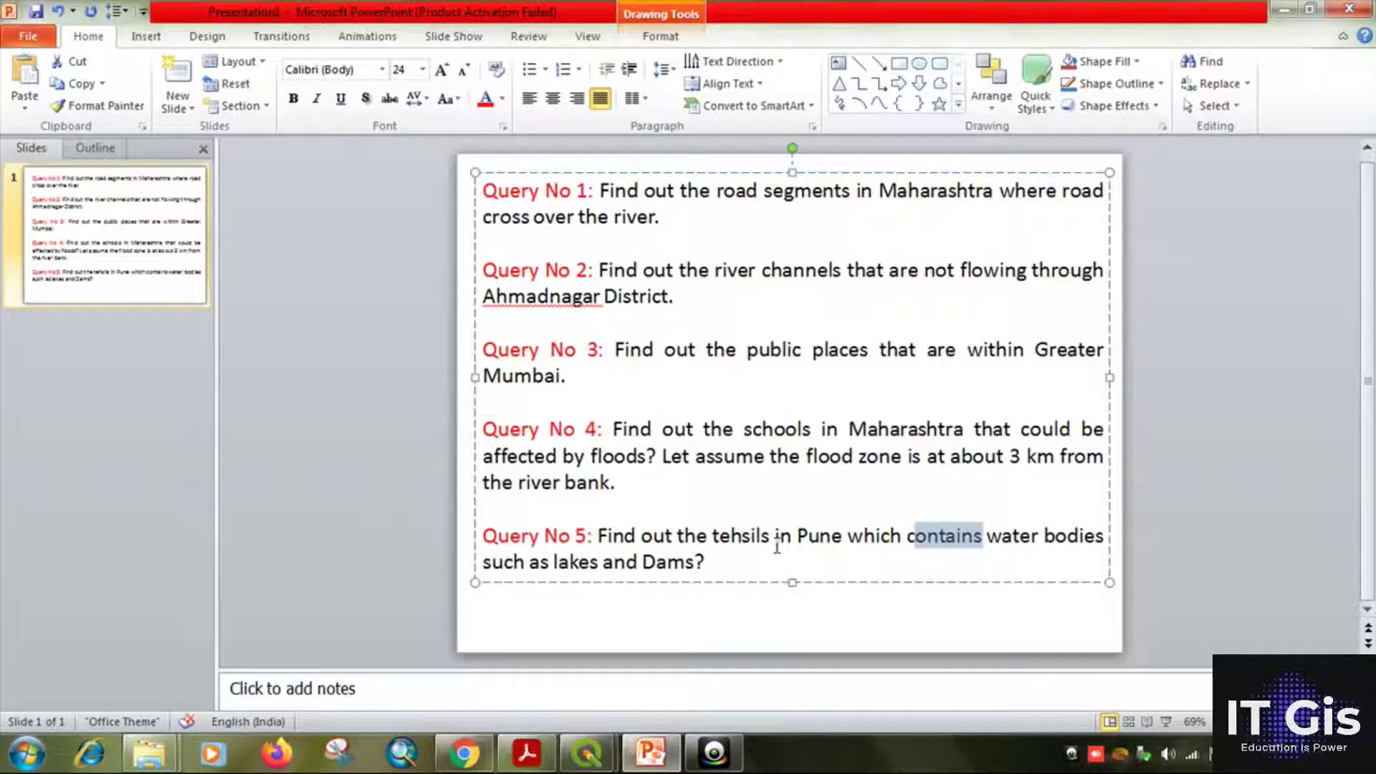
left_click_drag(710, 543, 484, 534)
key("alt+Tab")
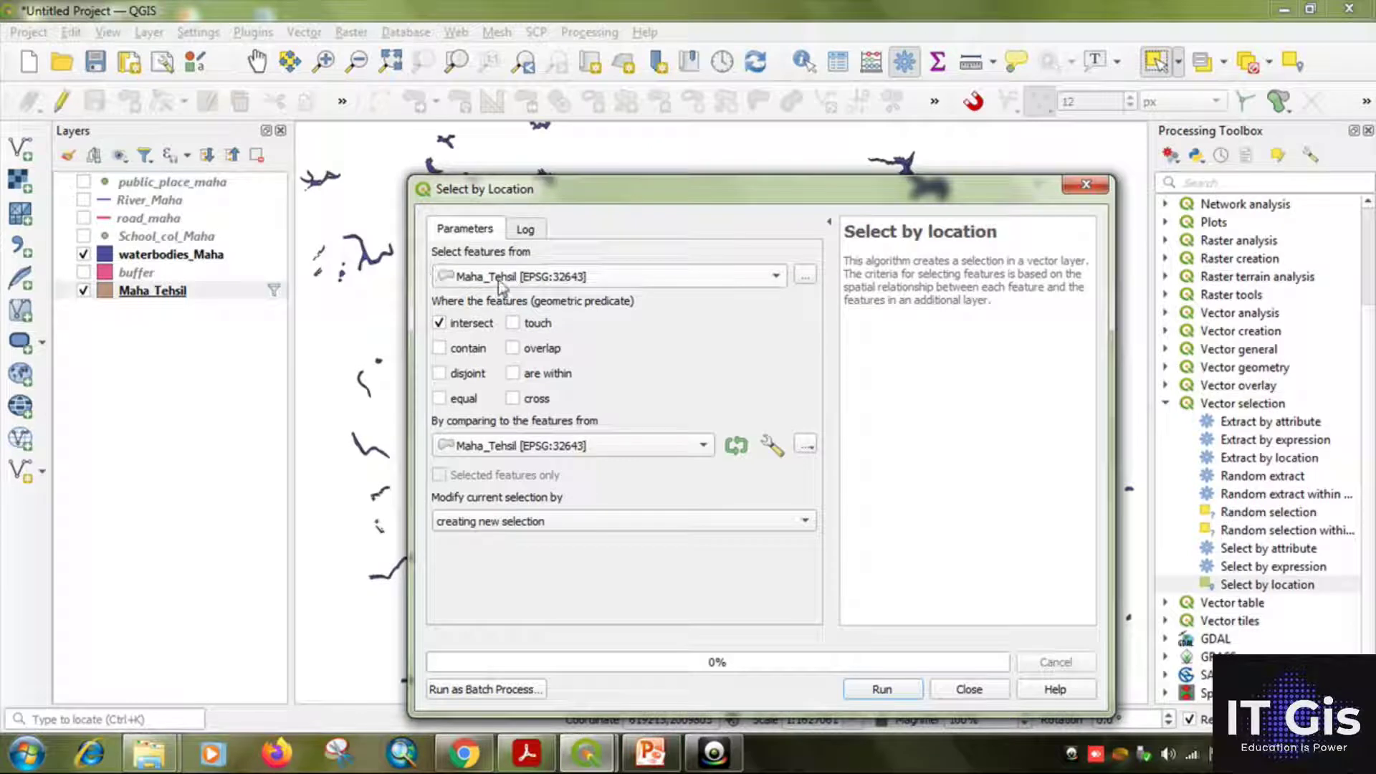
left_click(502, 446)
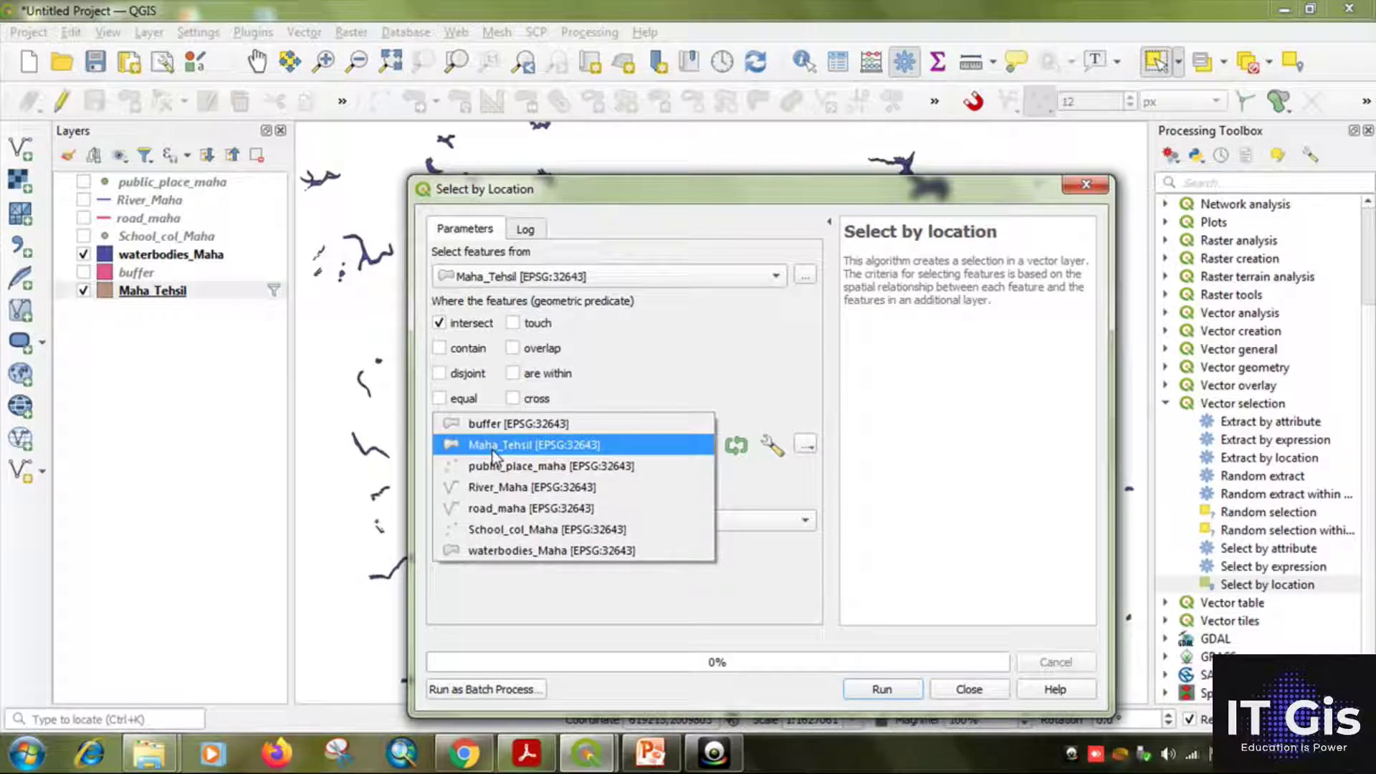
left_click(524, 552)
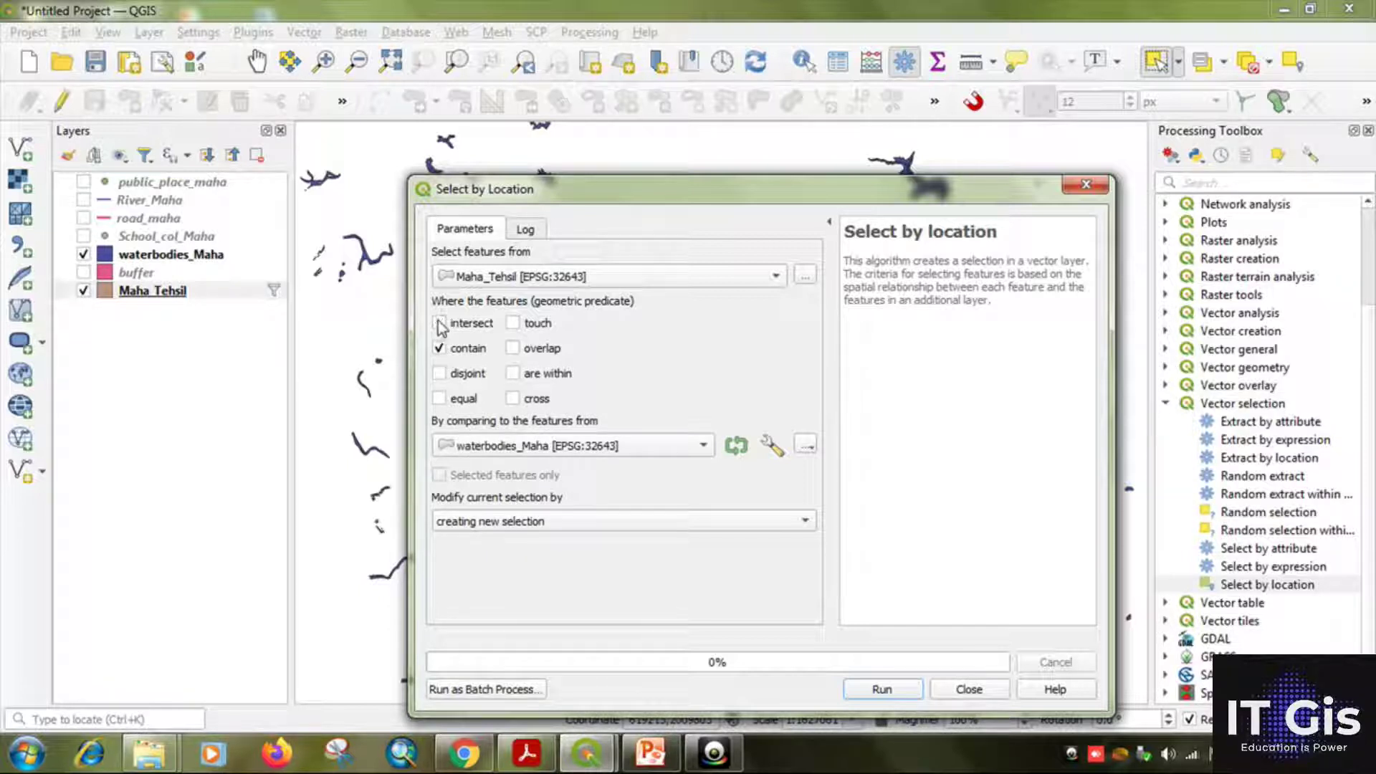
left_click(864, 691)
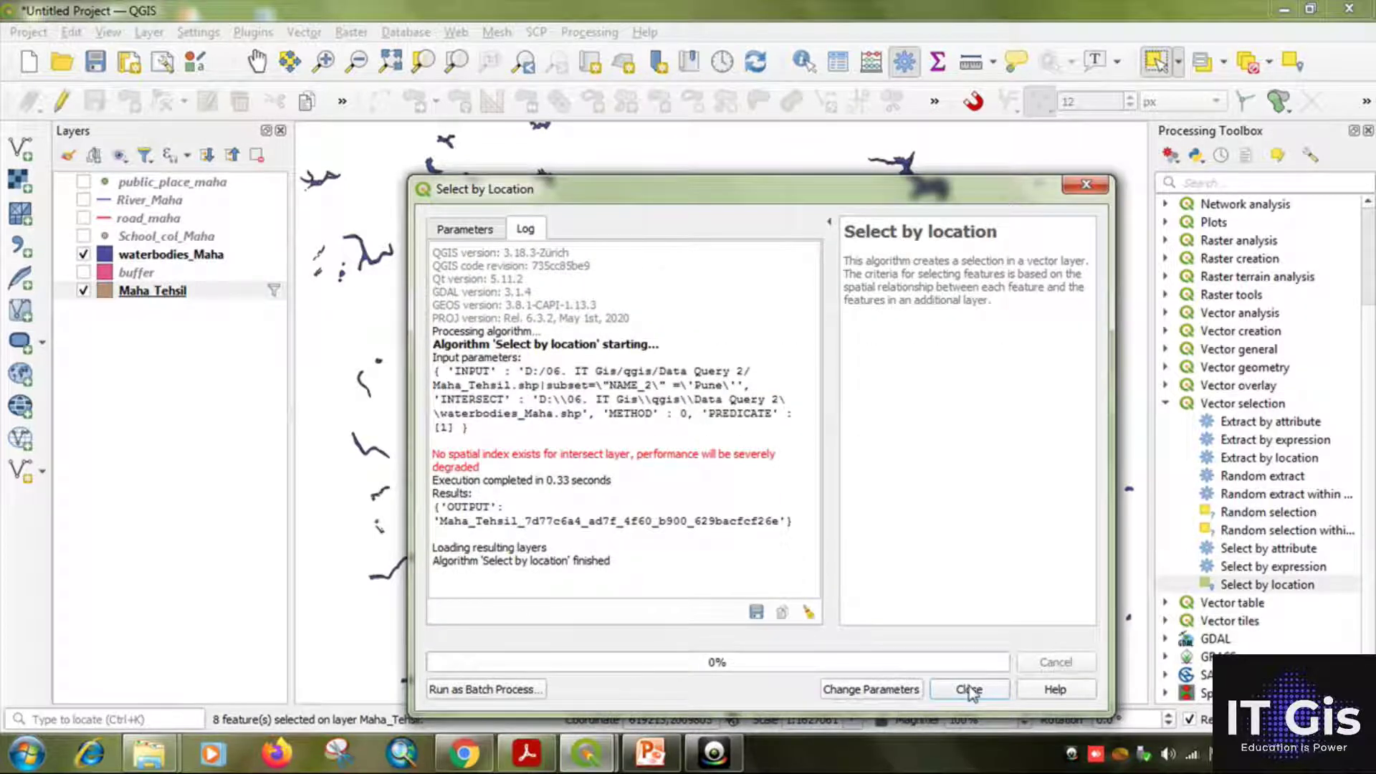
left_click(969, 689)
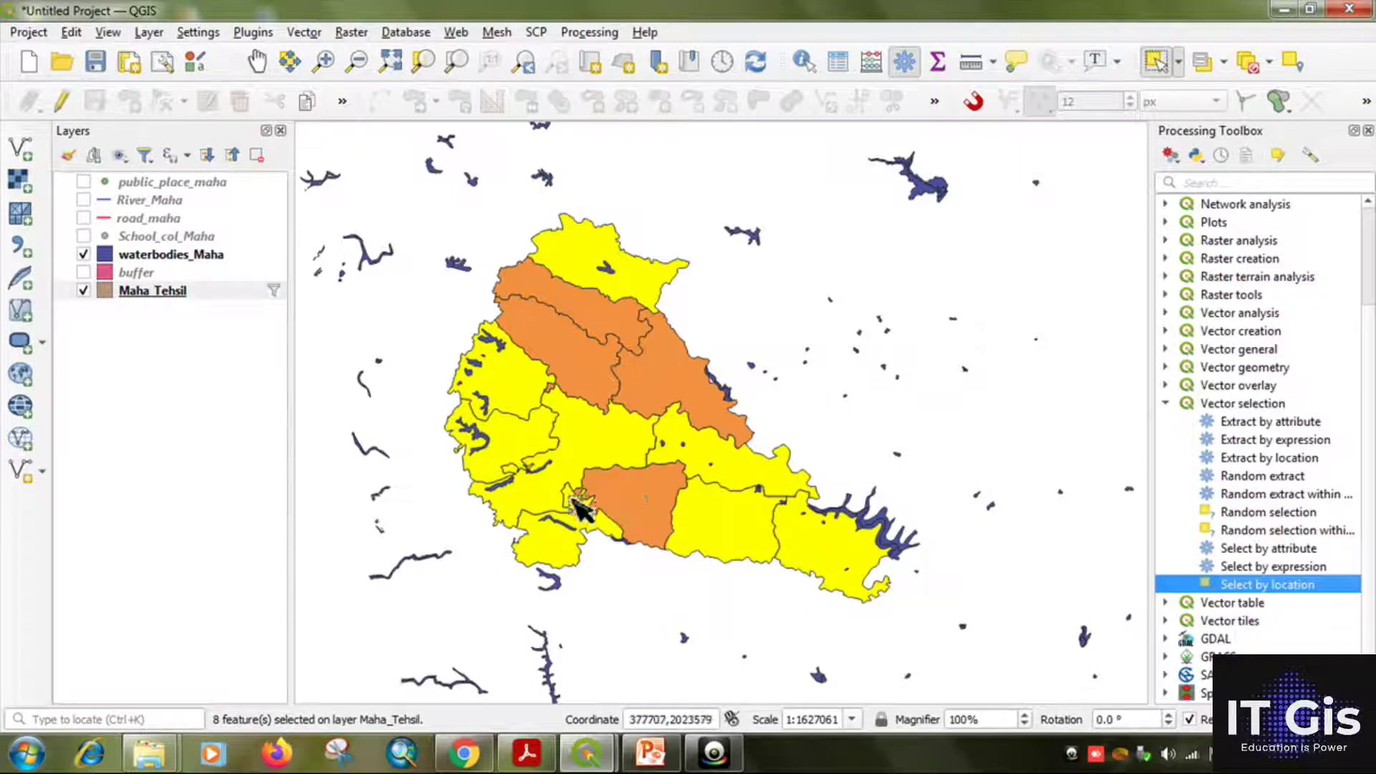
Select the Maha_Tehsil features that intersect waterbodies_Maha as a new selection using Select by Location, and inspect the unselected tehsils
scroll(582, 509, "up", 1)
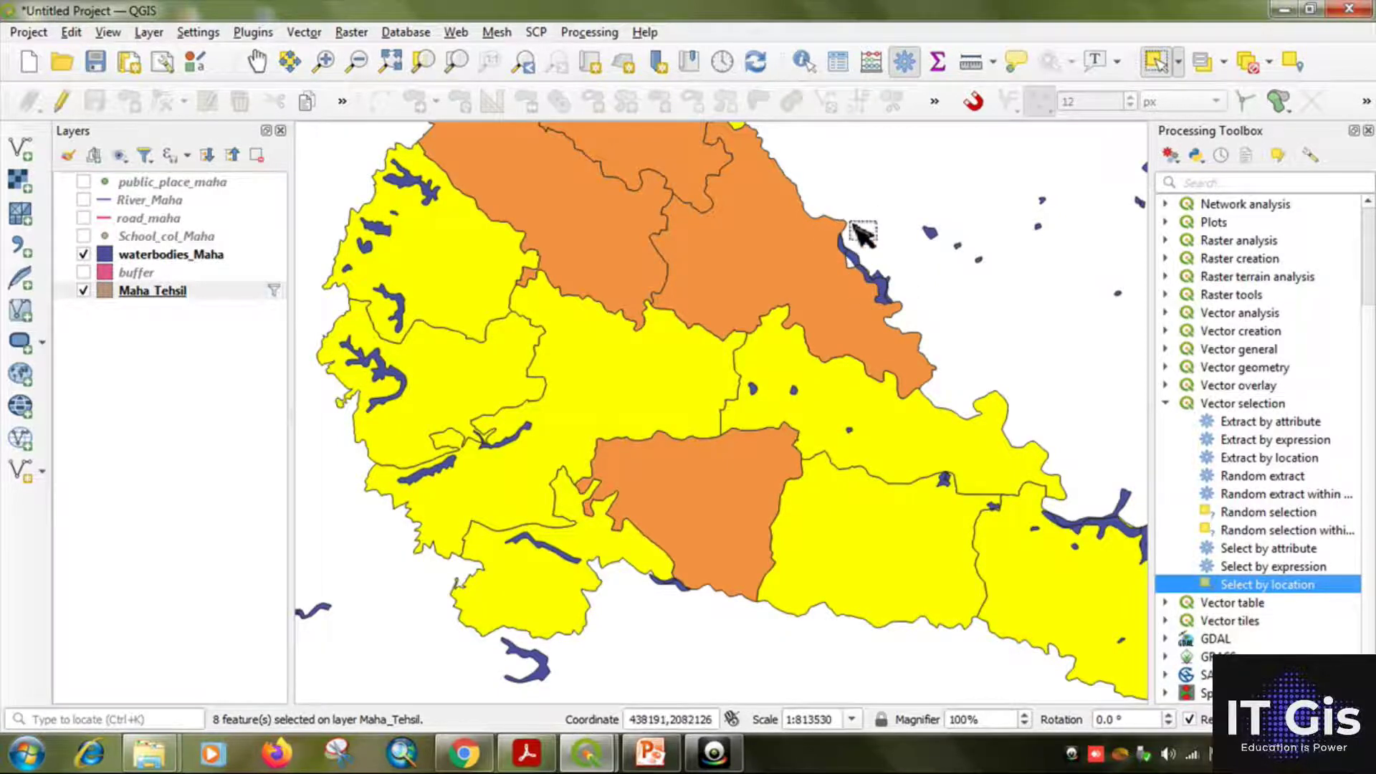
scroll(862, 235, "up", 1)
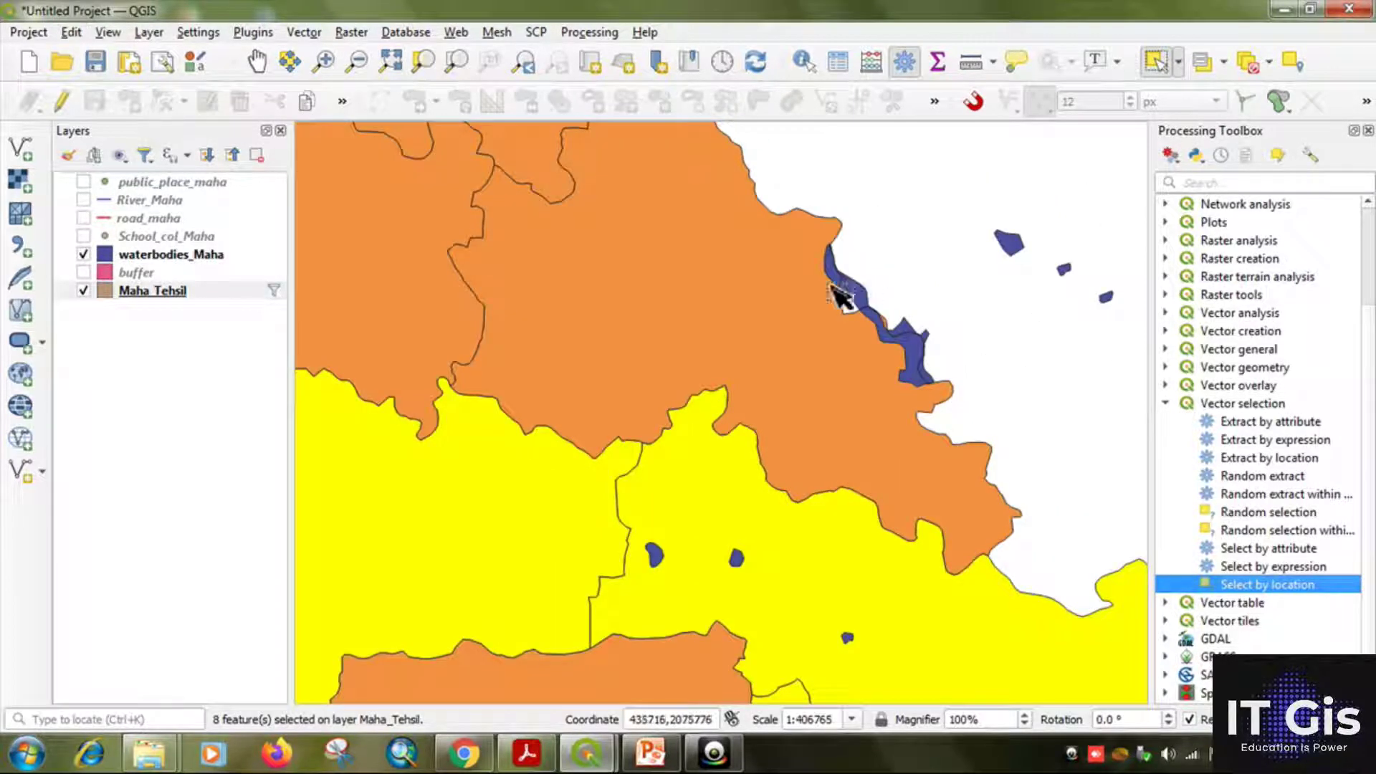
scroll(741, 279, "down", 1)
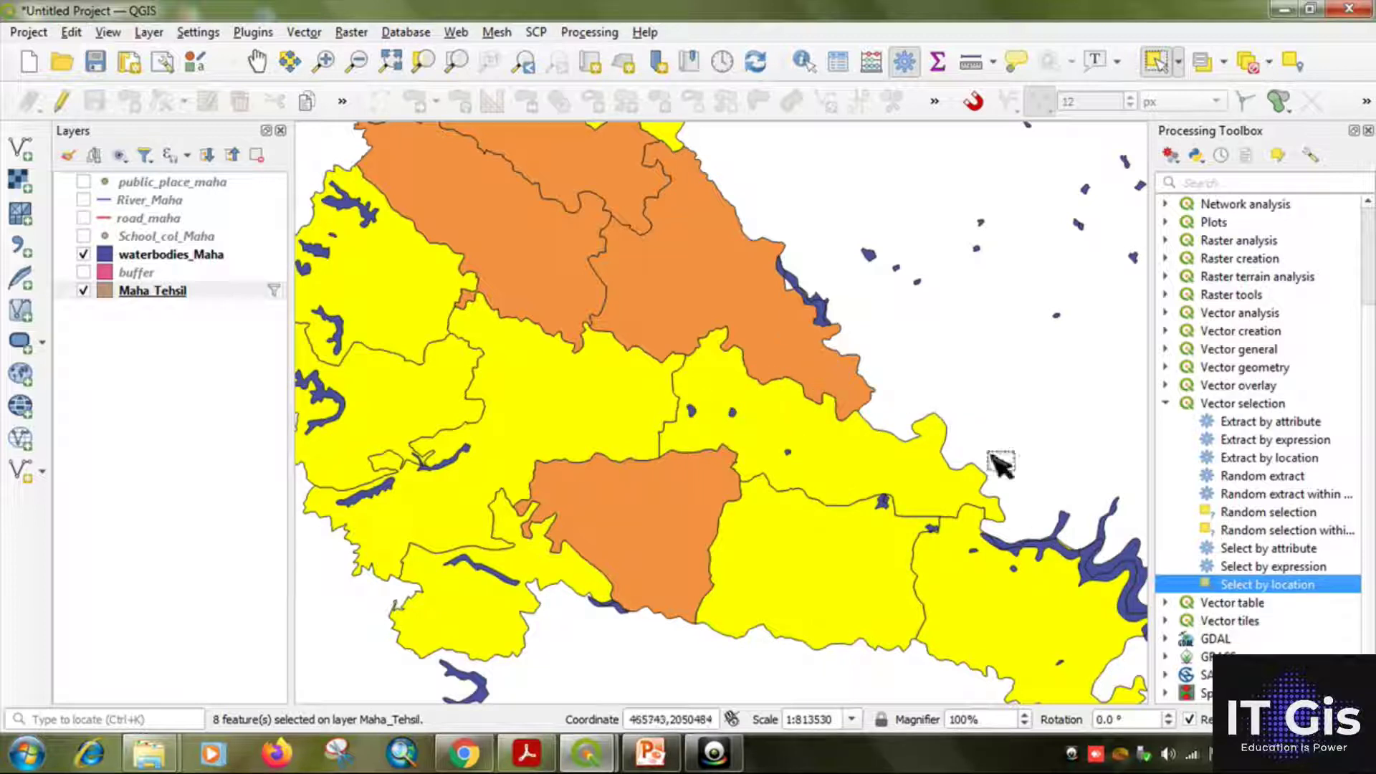
double_click(1244, 589)
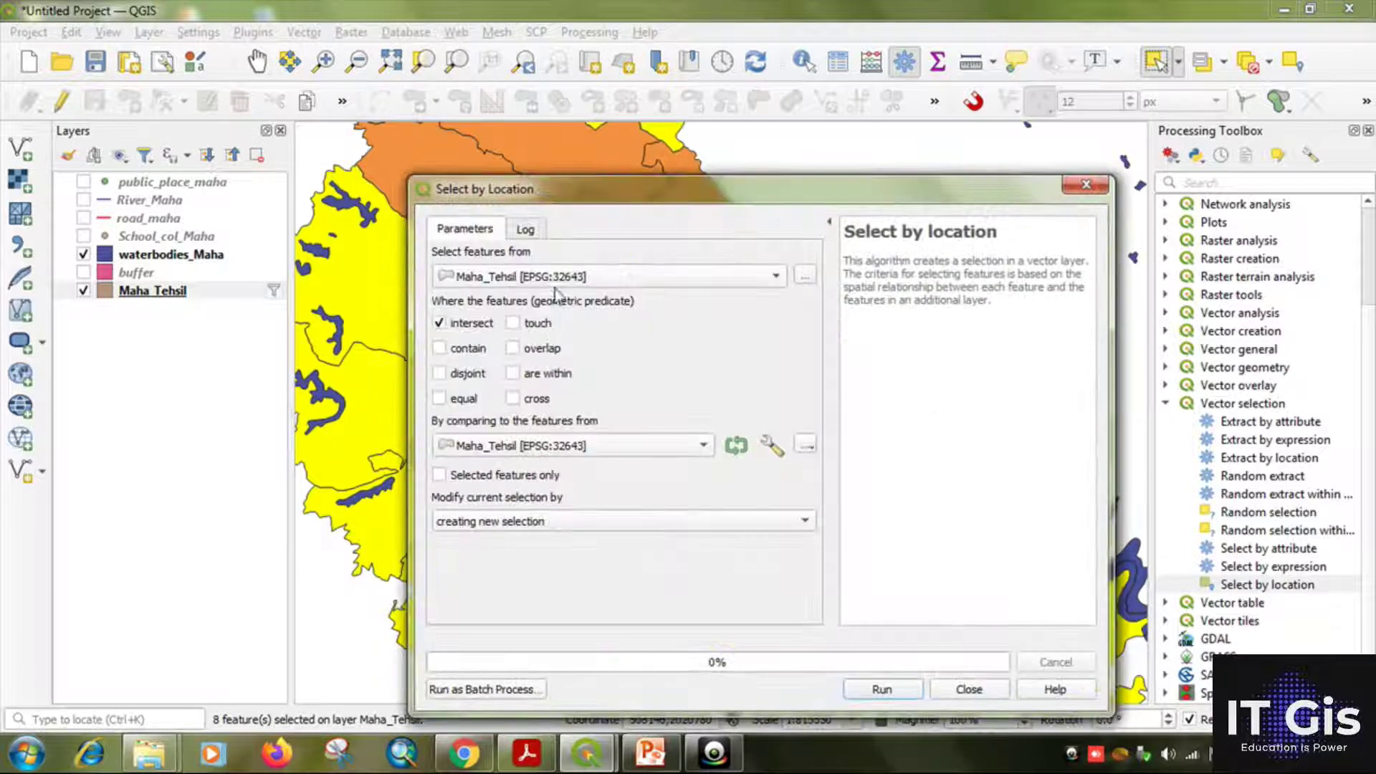
left_click(545, 445)
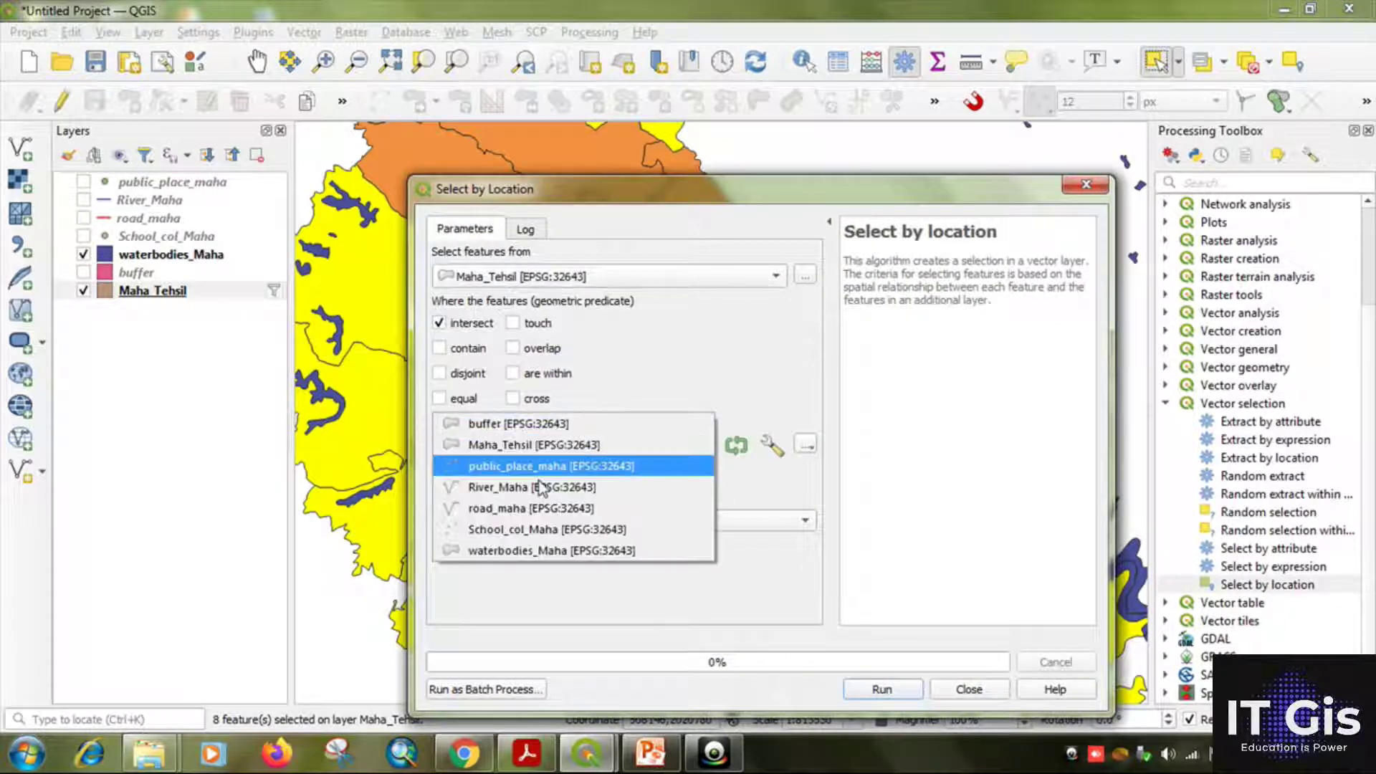
left_click(545, 551)
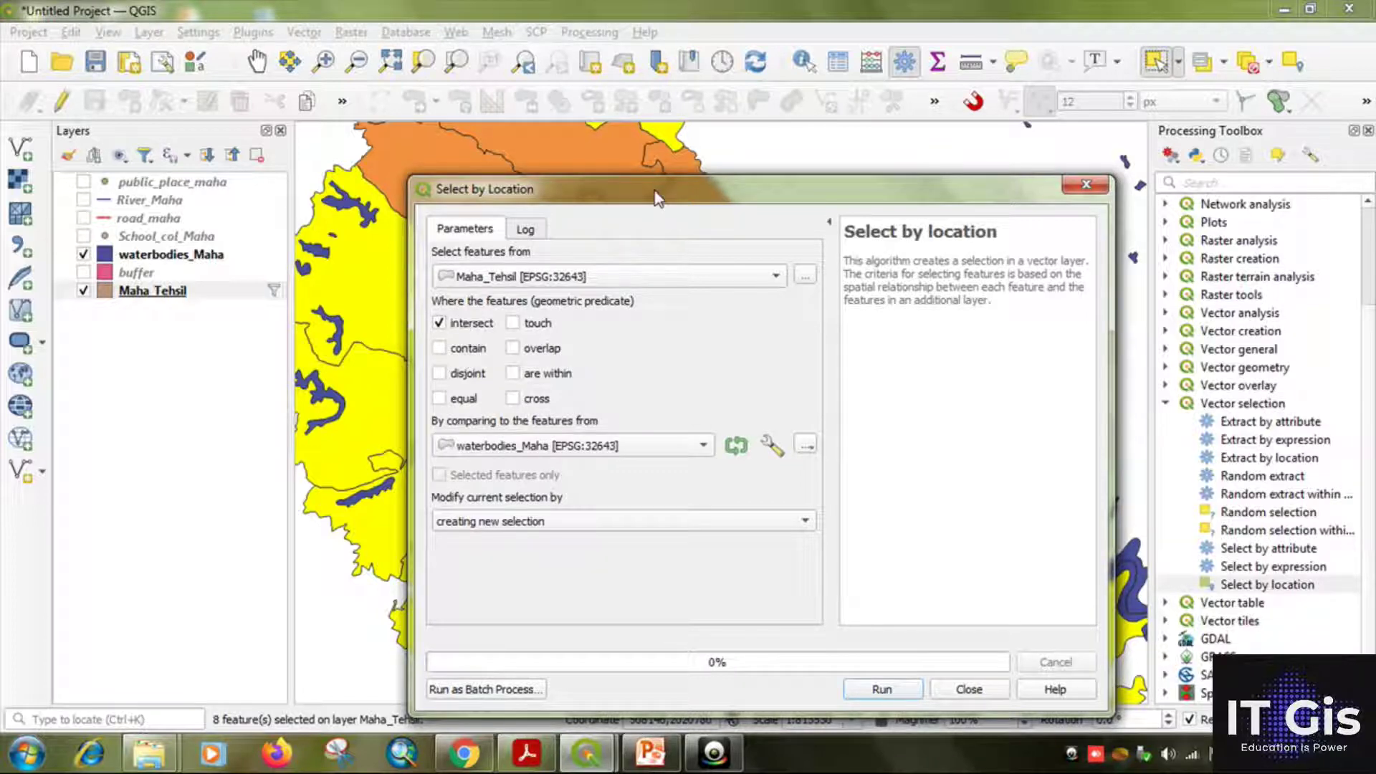
left_click_drag(656, 199, 447, 155)
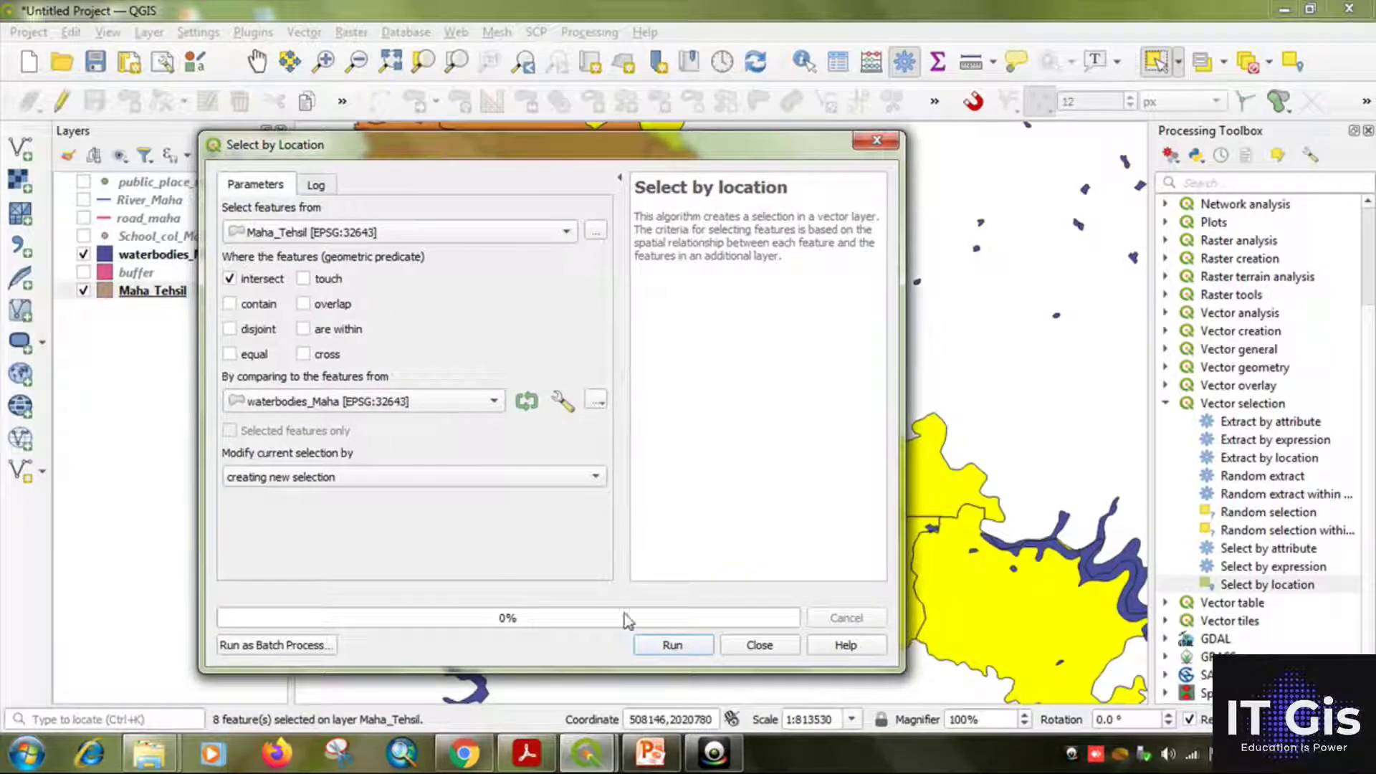
left_click(670, 645)
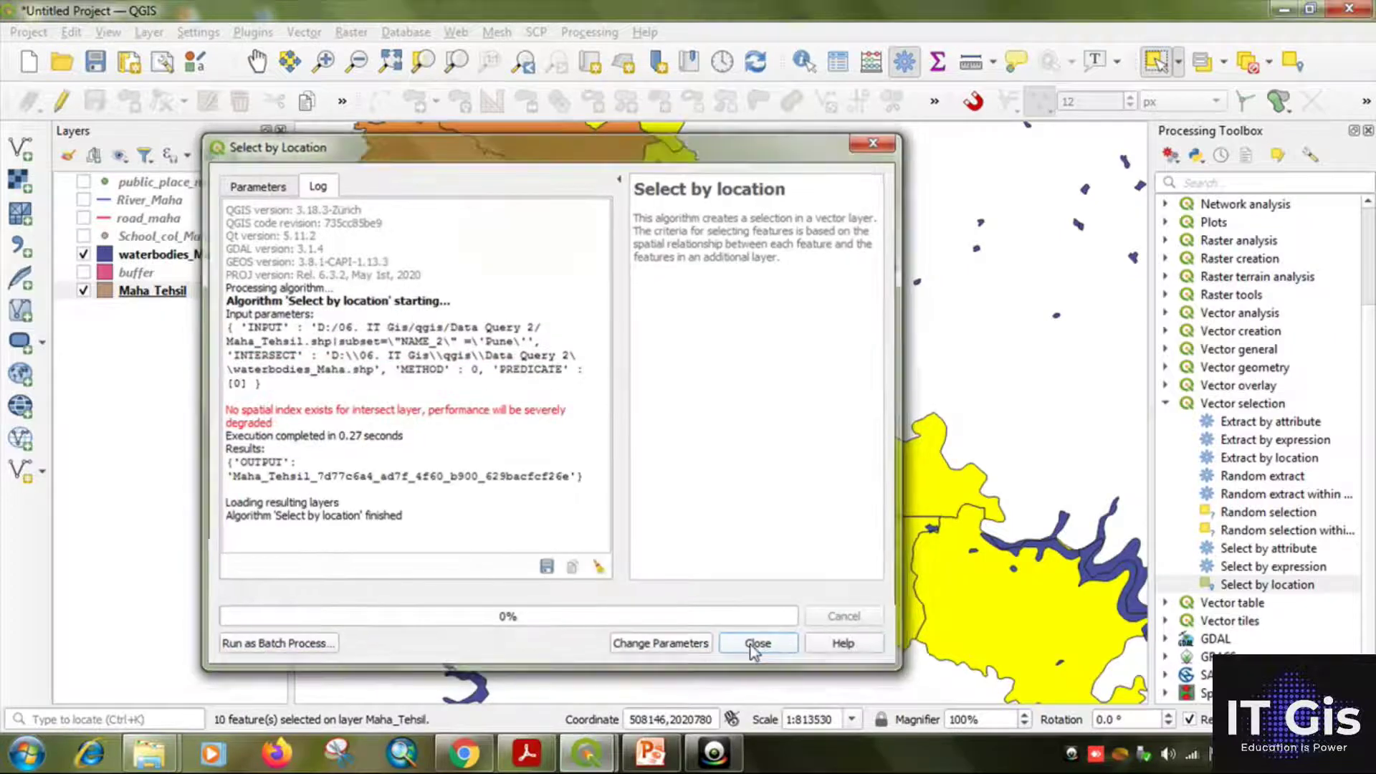
left_click(757, 644)
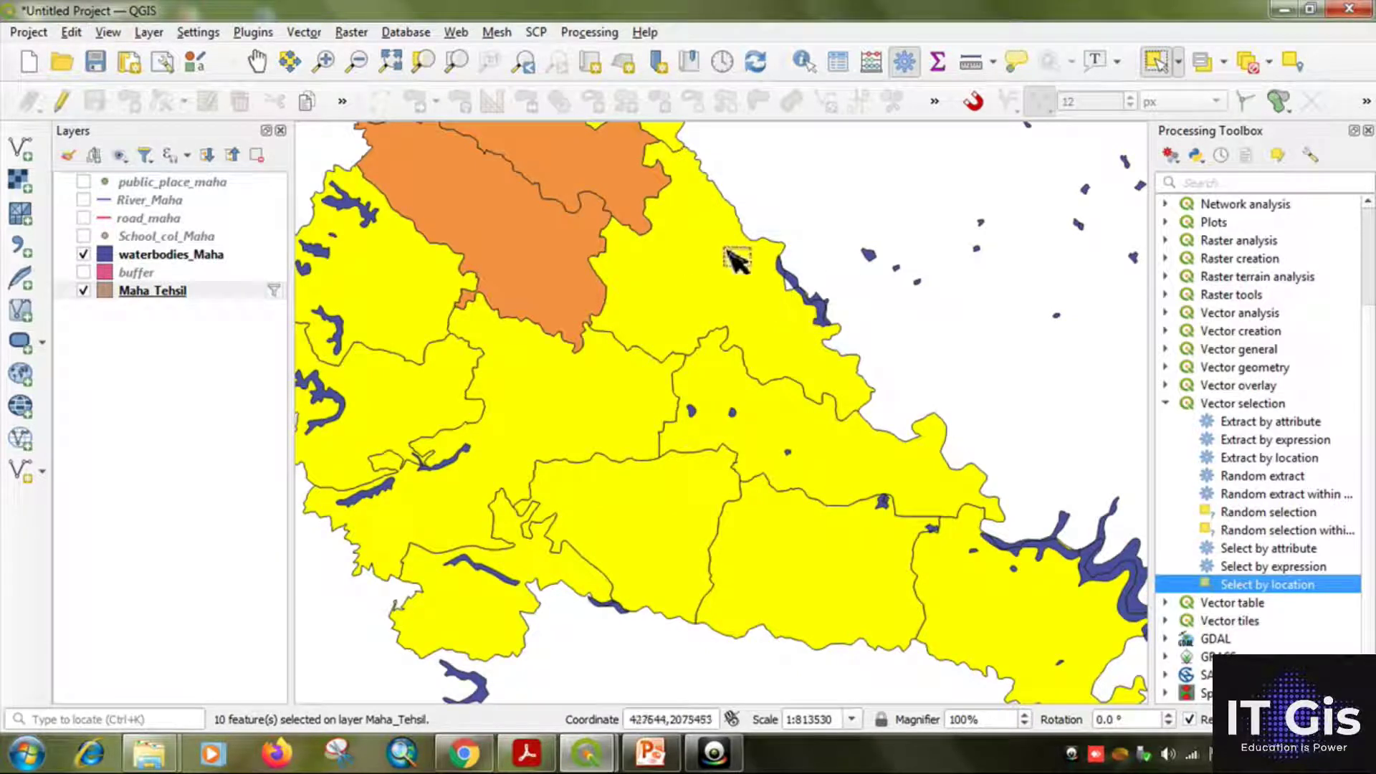
scroll(861, 355, "down", 1)
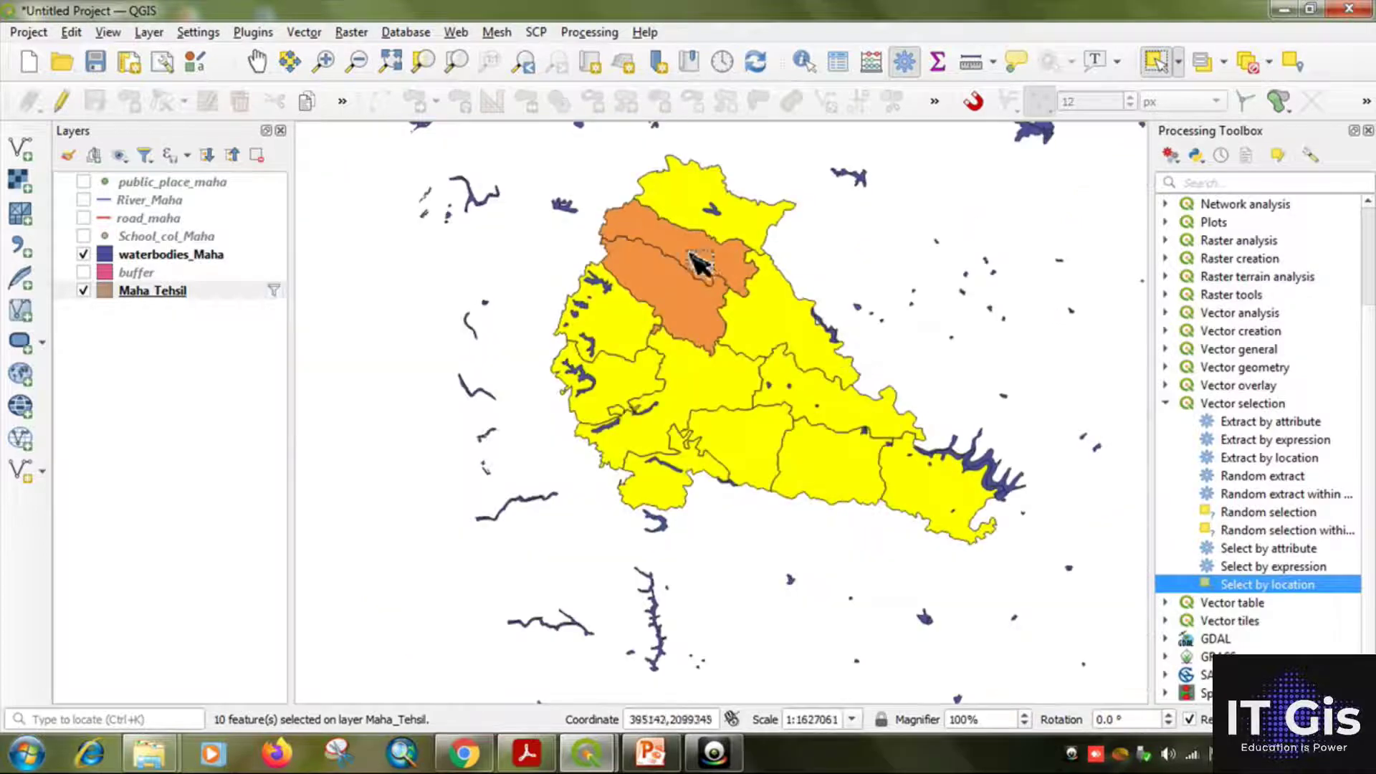
scroll(688, 258, "up", 1)
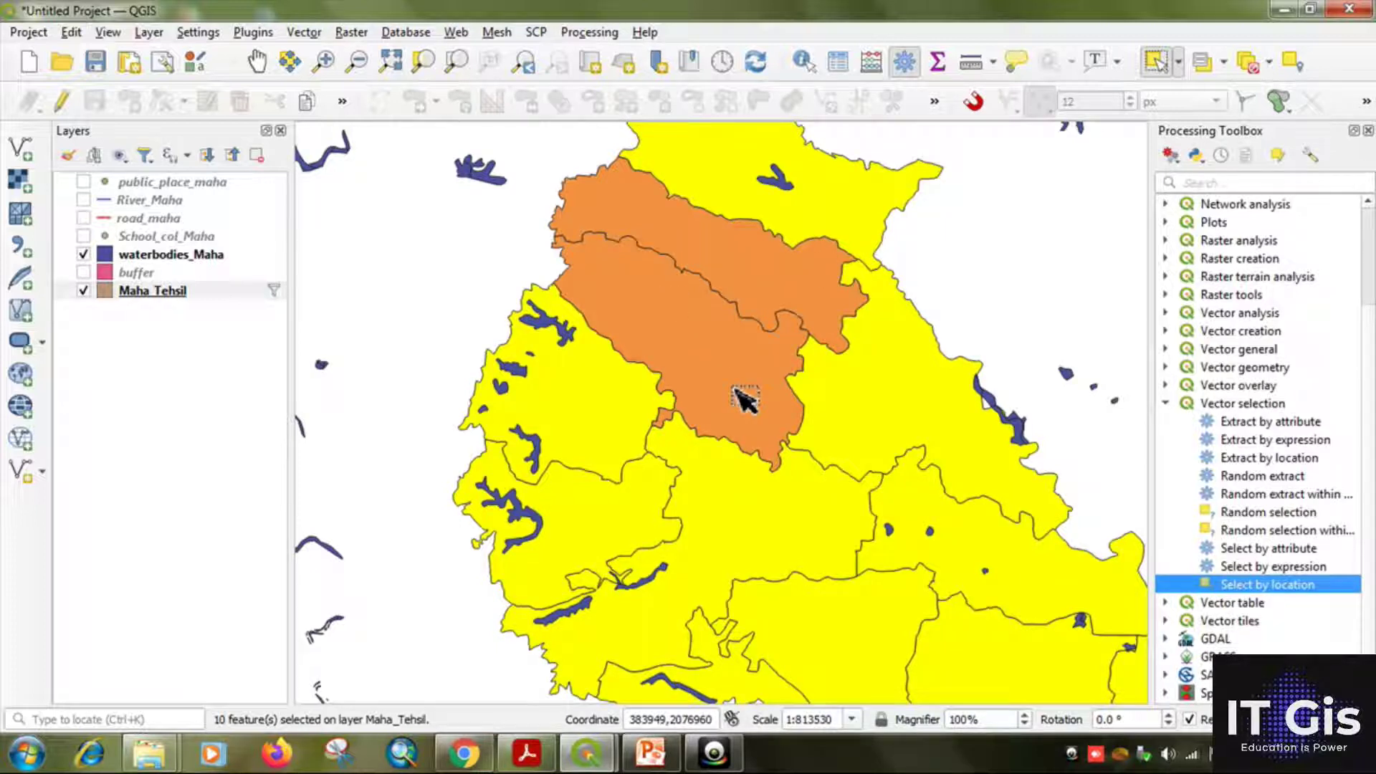
scroll(705, 363, "down", 1)
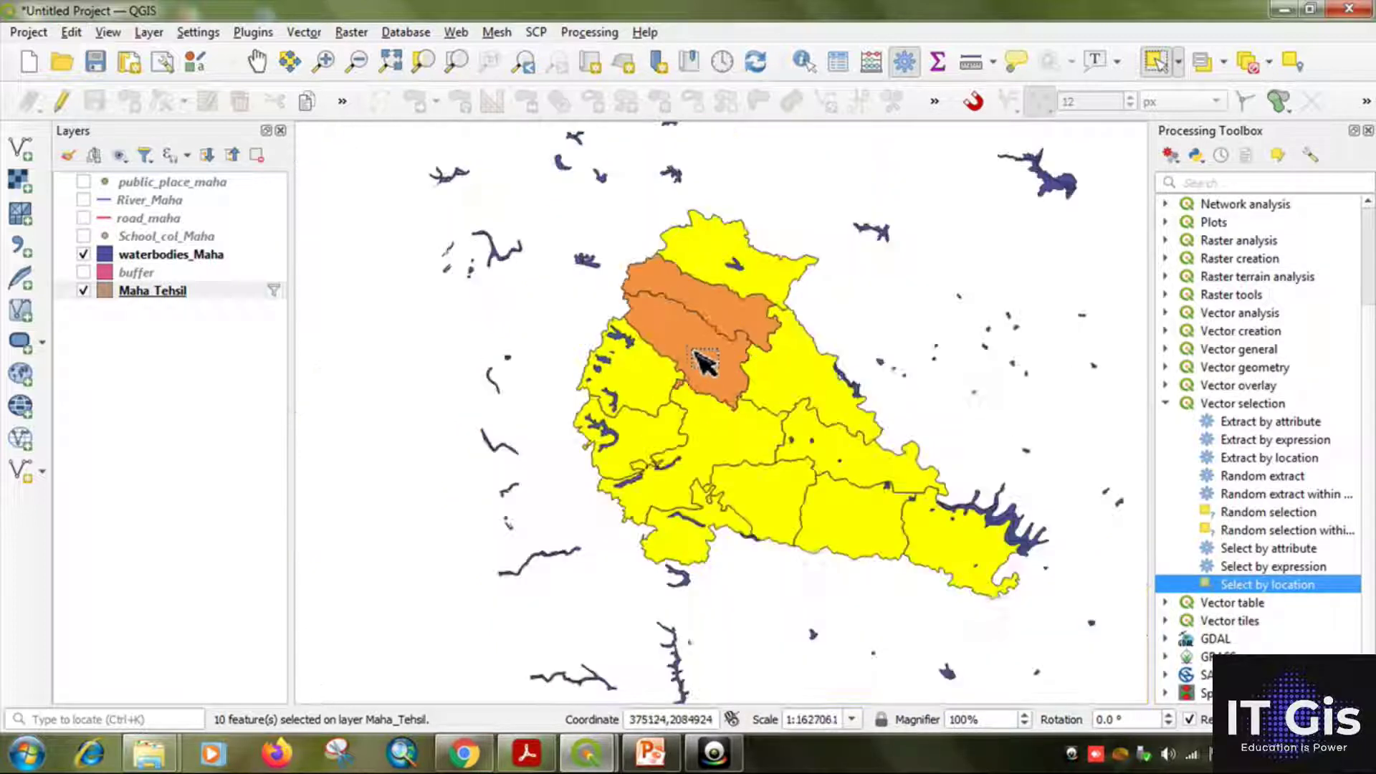